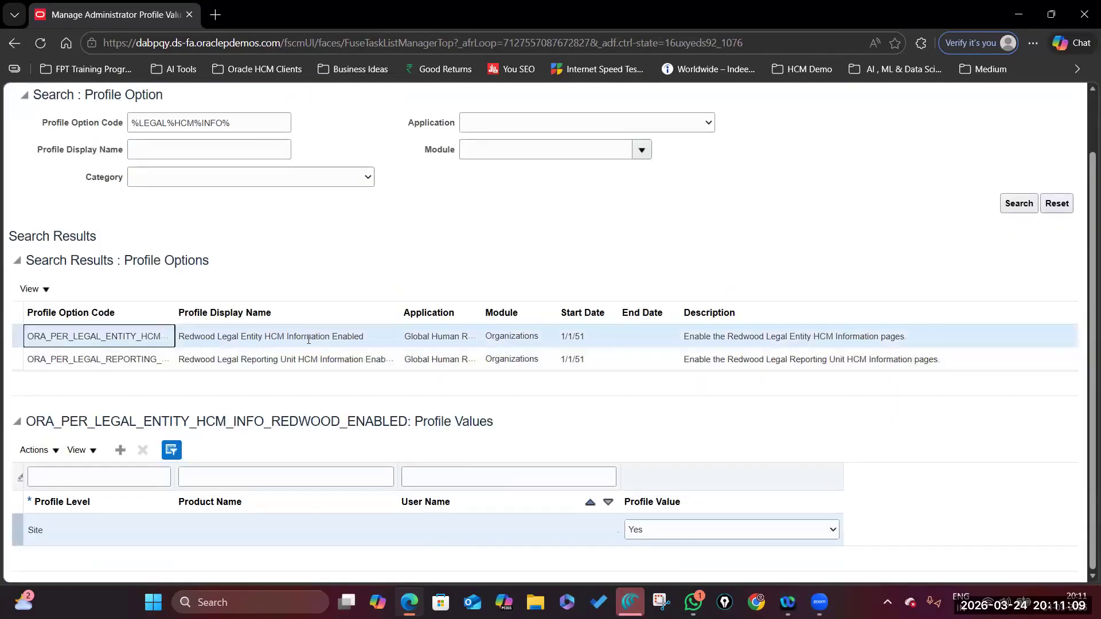
Disable the Redwood Legal Entity HCM Information Enabled profile option at Site level, then save and close the profile values.
left_click(648, 529)
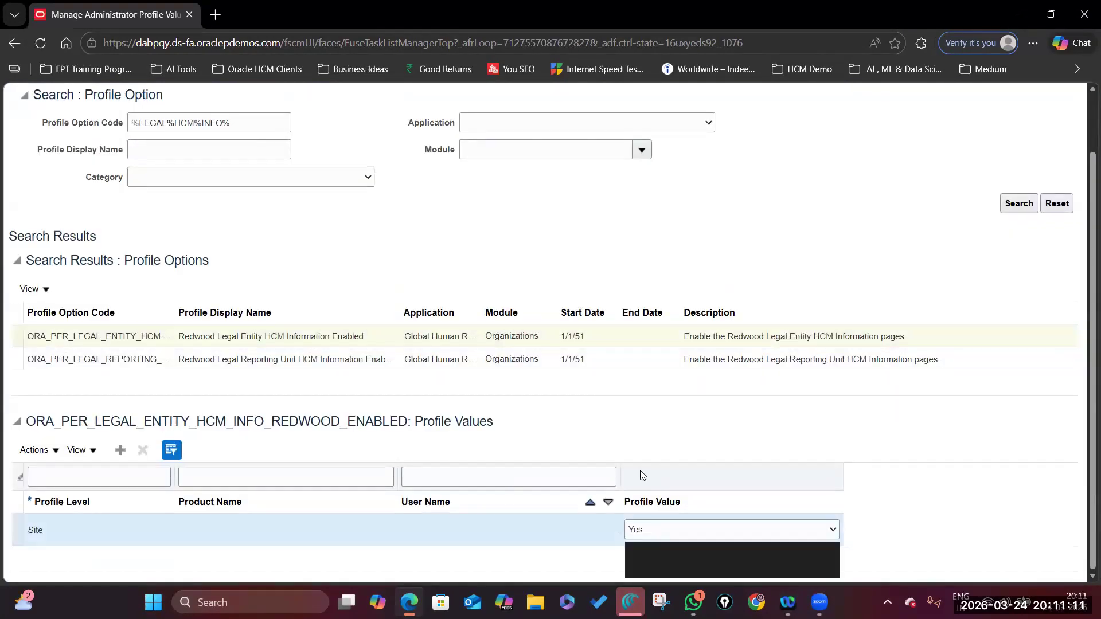
left_click(643, 568)
scroll(942, 148, "up", 1)
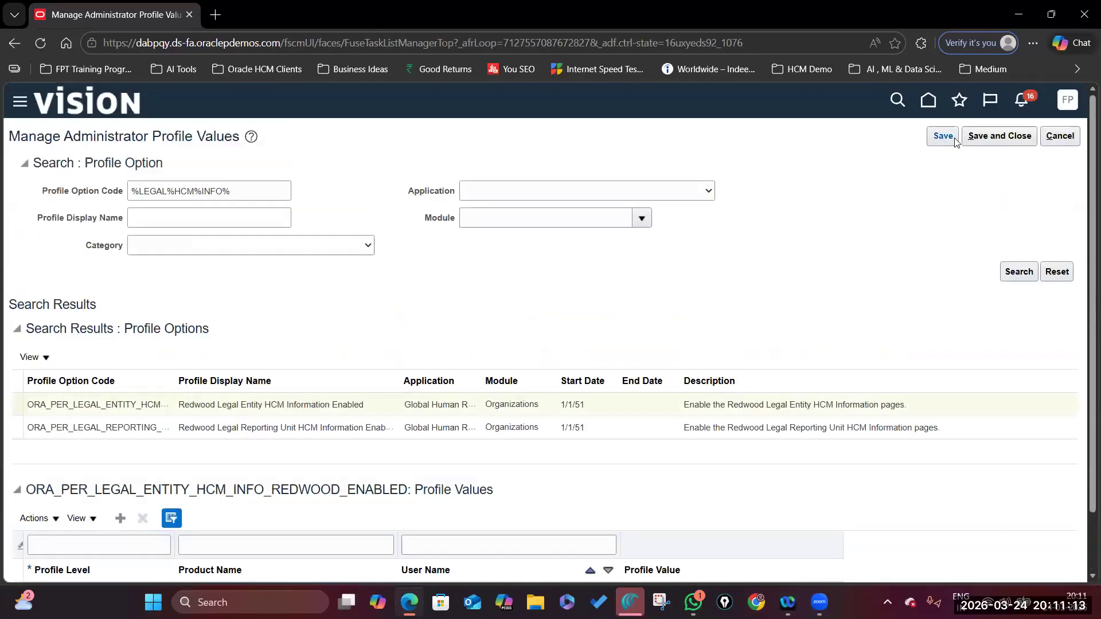
left_click(943, 135)
scroll(906, 330, "down", 1)
left_click(906, 334)
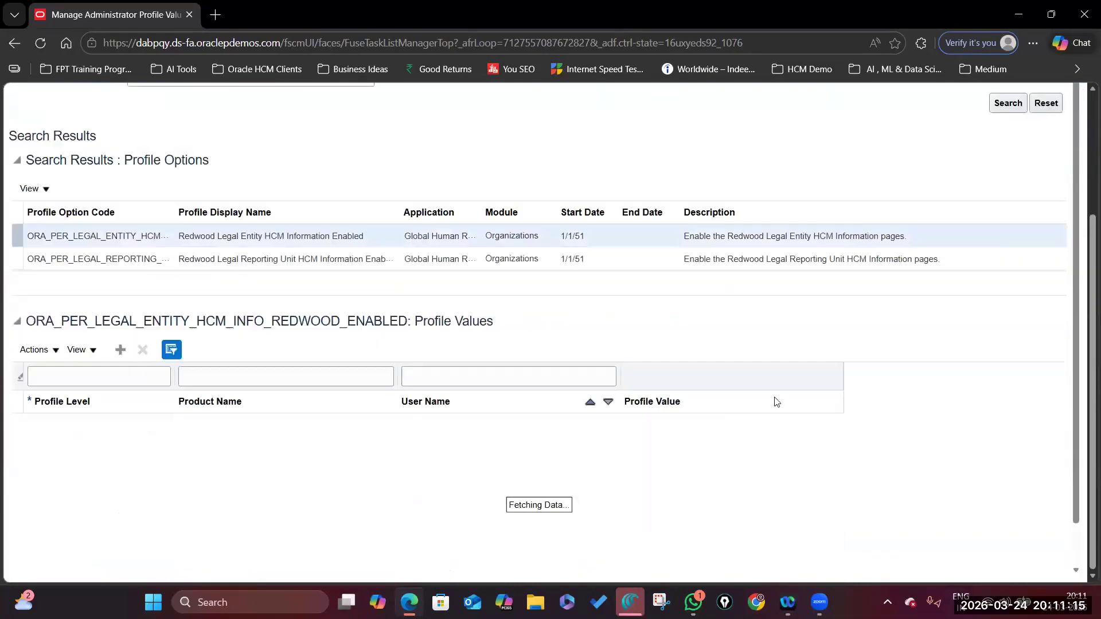
scroll(999, 129, "up", 1)
left_click(1010, 138)
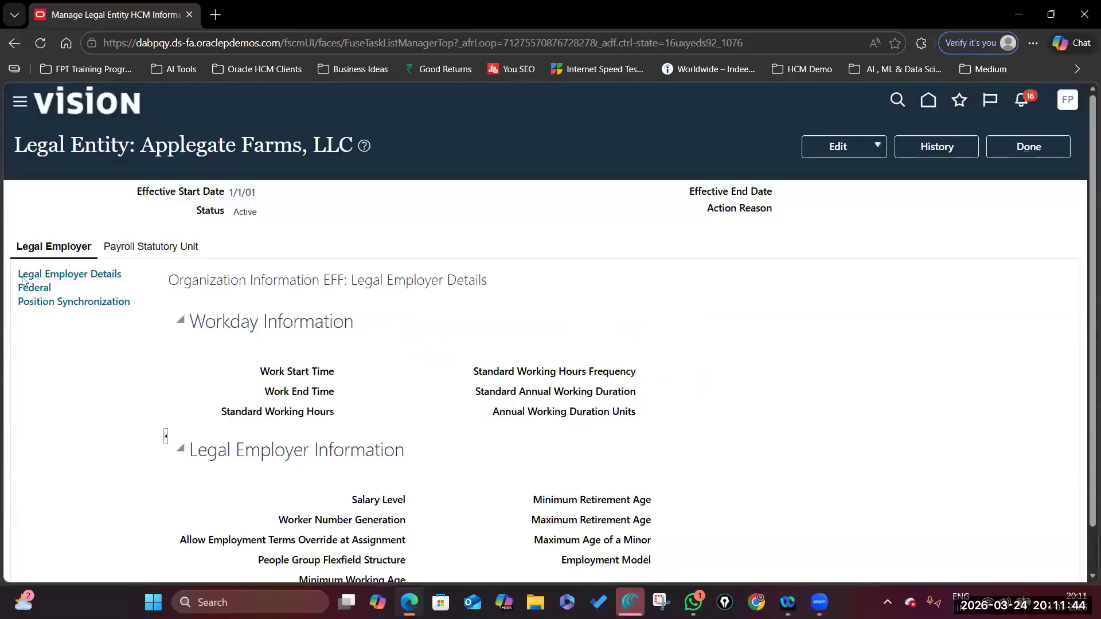
Review the associated legislative data group in the Payroll Statutory Unit details of Applegate Farms, LLC, then finish viewing the legal entity.
left_click(167, 247)
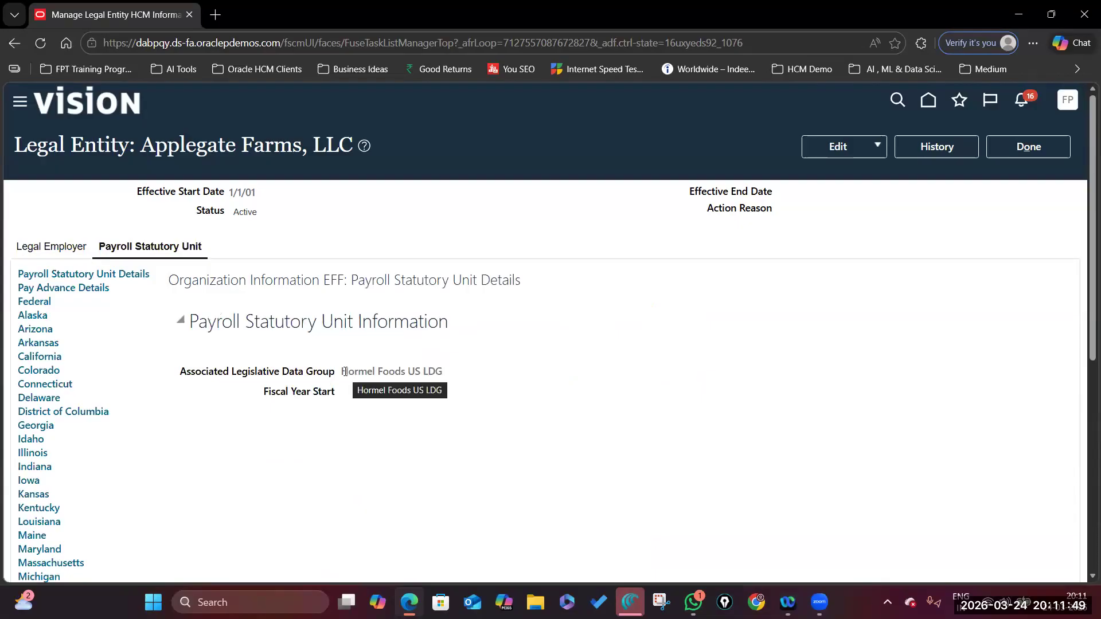
left_click_drag(343, 372, 450, 376)
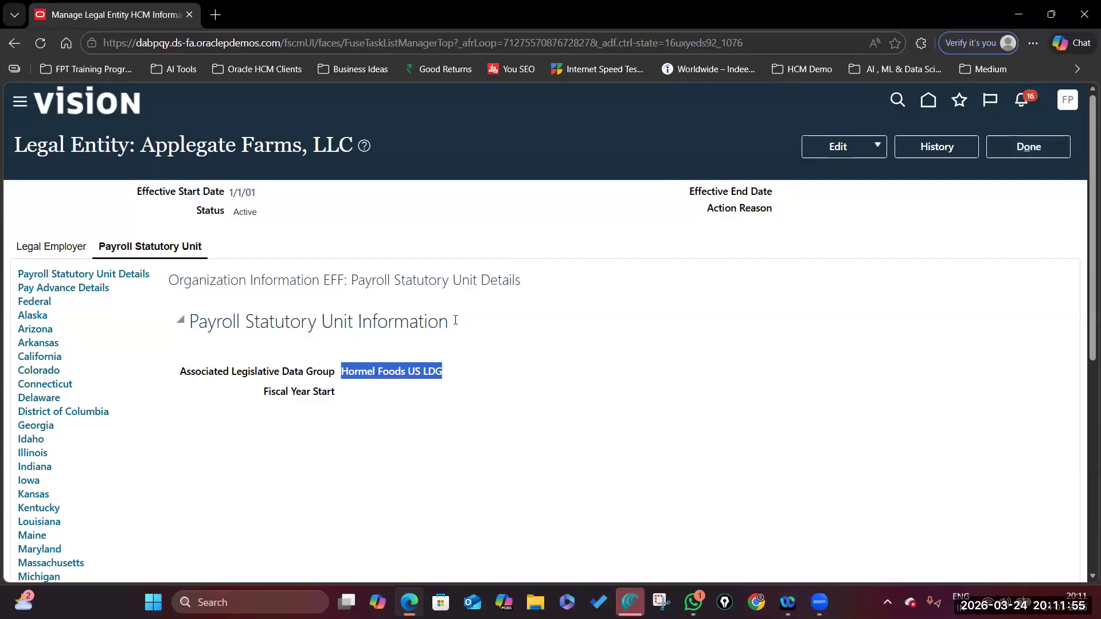
left_click(1034, 150)
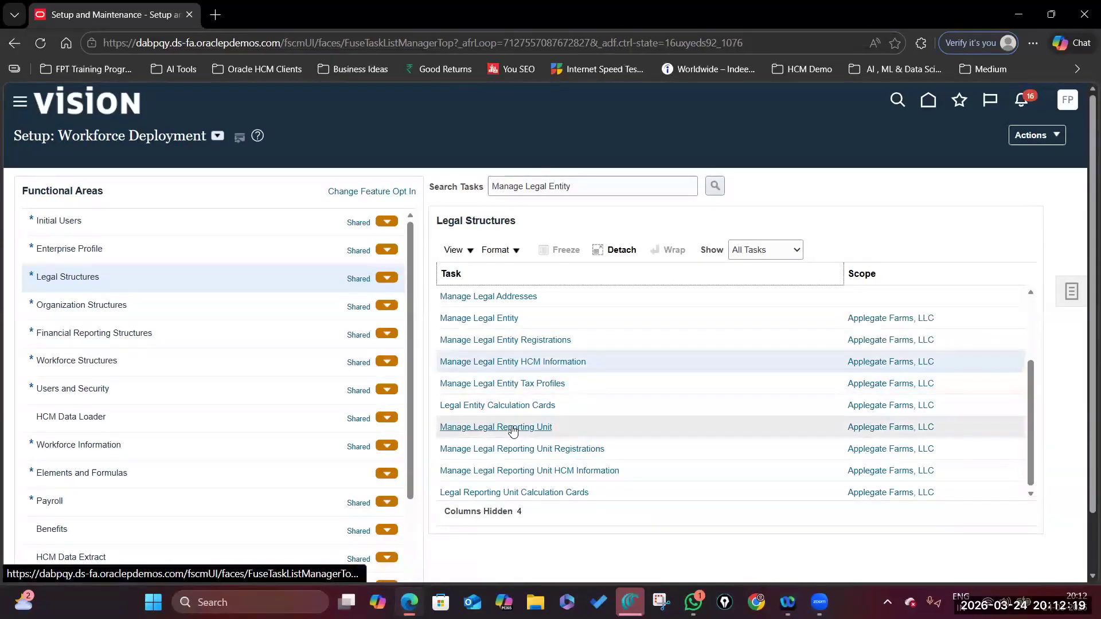
Open the Manage Legal Reporting Unit task for Applegate Farms, LLC, check the reporting unit's name, then save and close it.
left_click(883, 428)
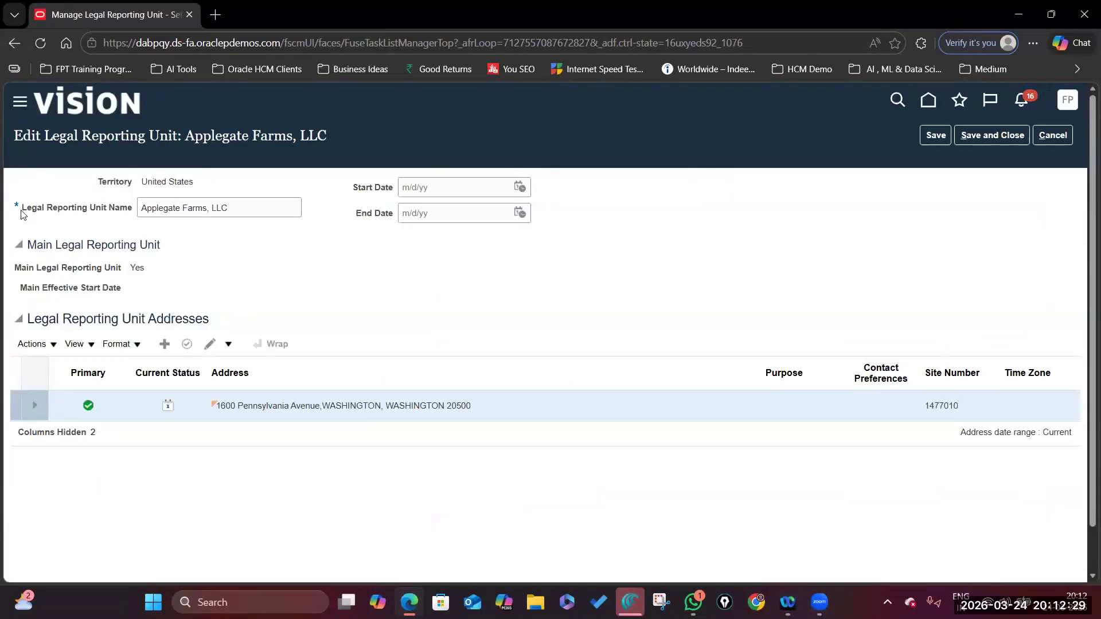
left_click_drag(184, 136, 331, 133)
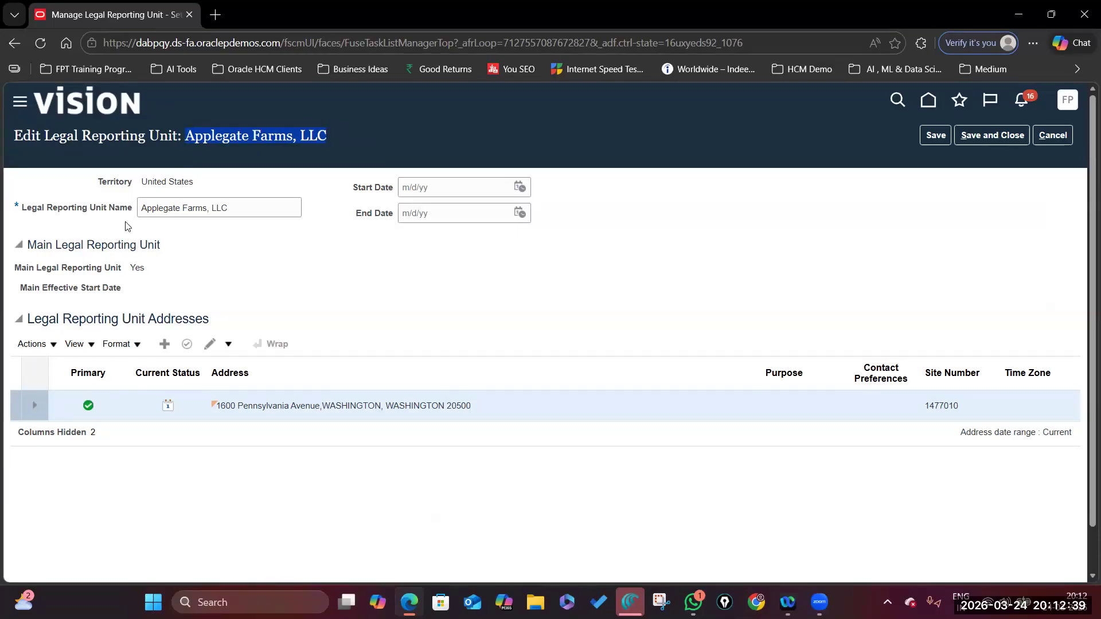
left_click(984, 136)
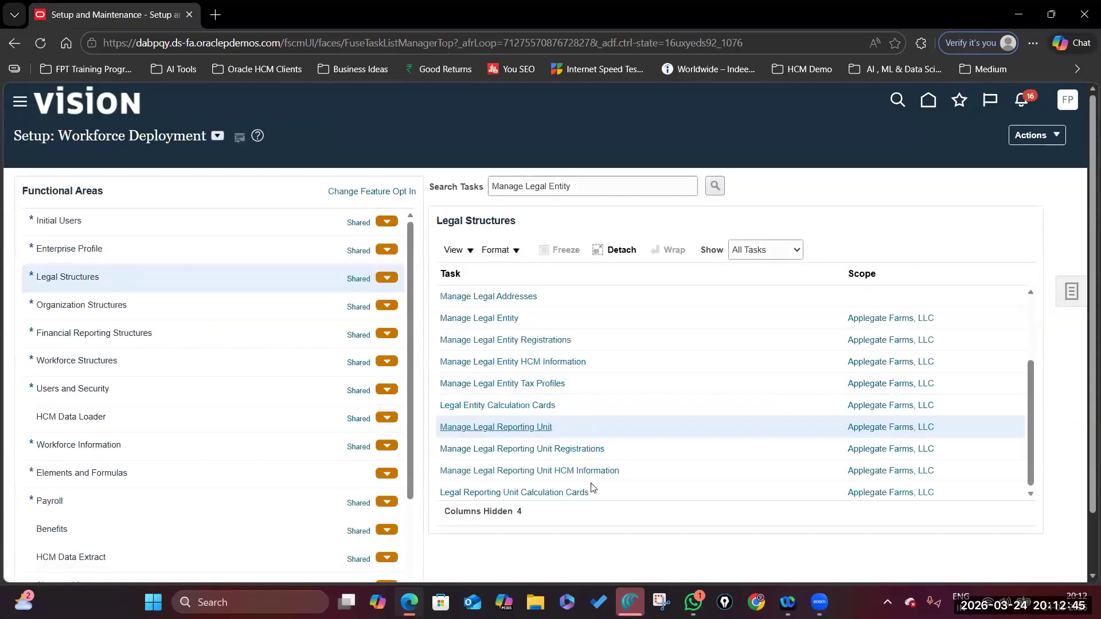
Search Legal Reporting Unit HCM Information for "Apple%" and examine the Tax Reporting Unit and Reporting Establishment columns.
left_click(878, 470)
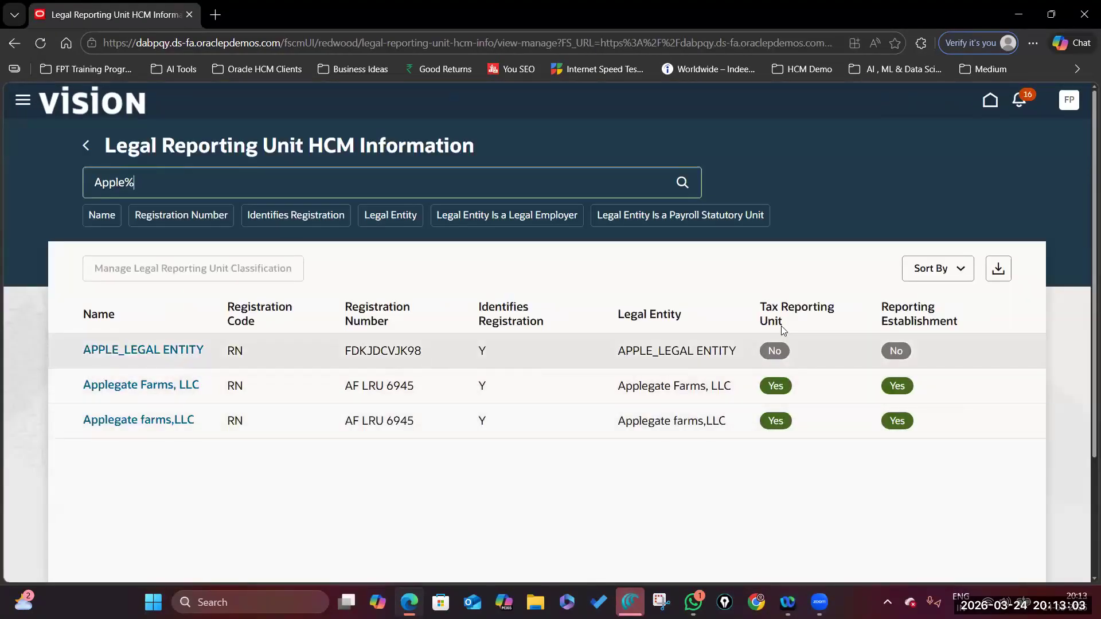
left_click_drag(761, 308, 791, 323)
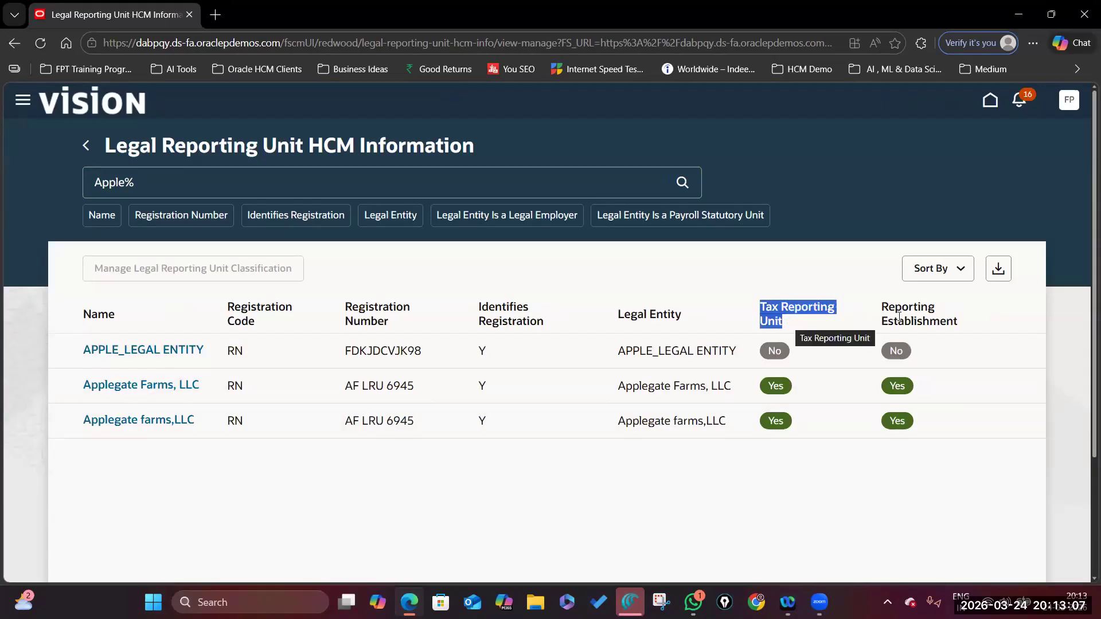
left_click(764, 306)
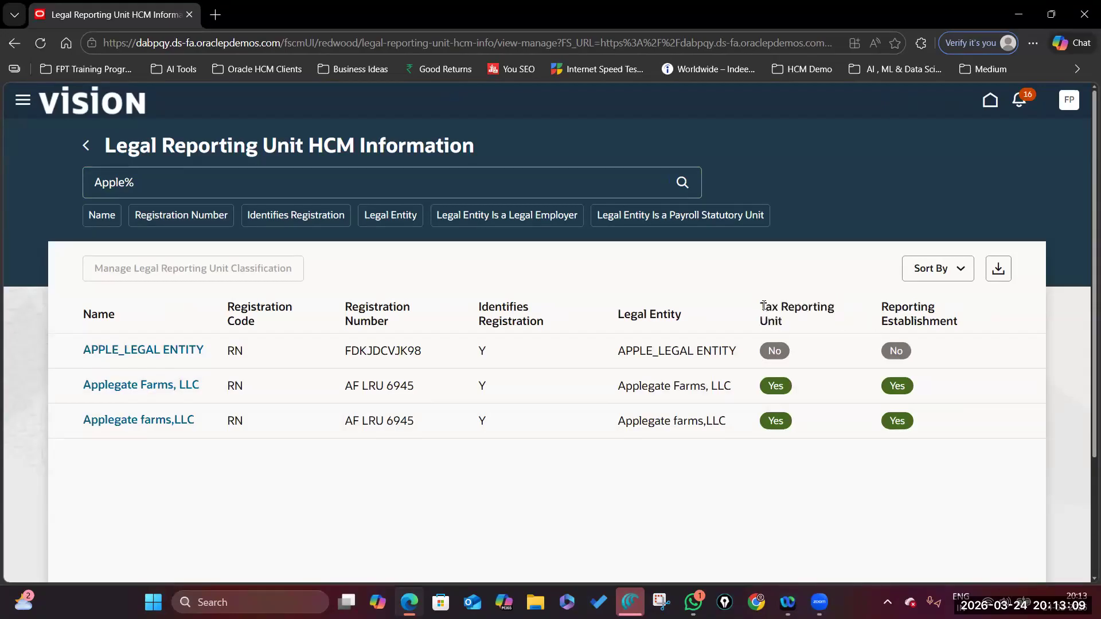
left_click_drag(783, 316, 965, 323)
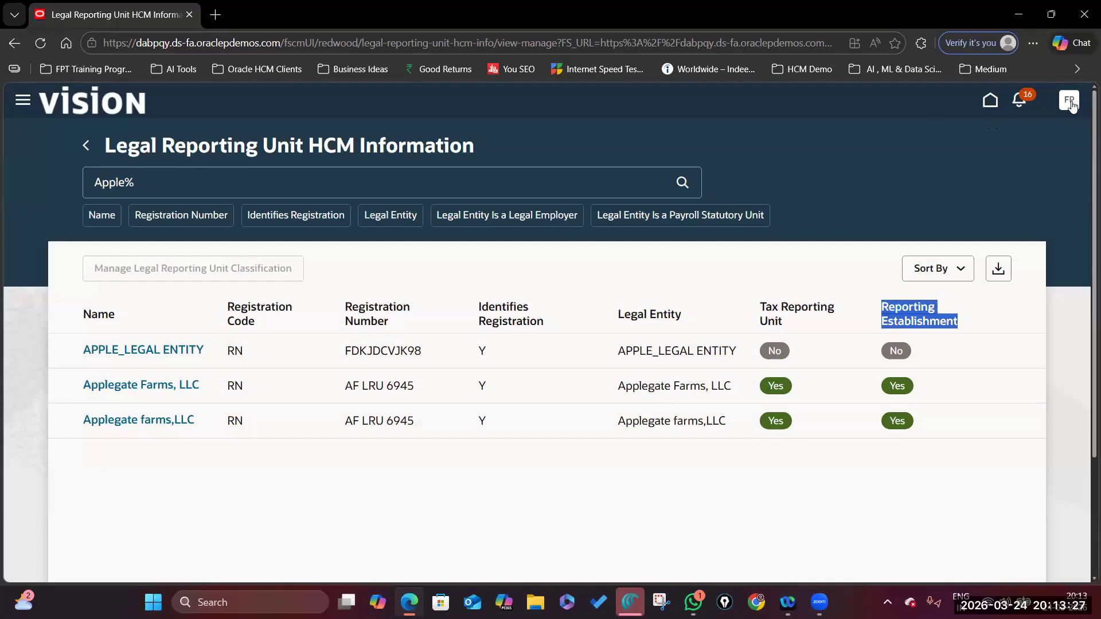
Return to Setup and Maintenance from the Legal Reporting Unit HCM Information page.
left_click(1069, 101)
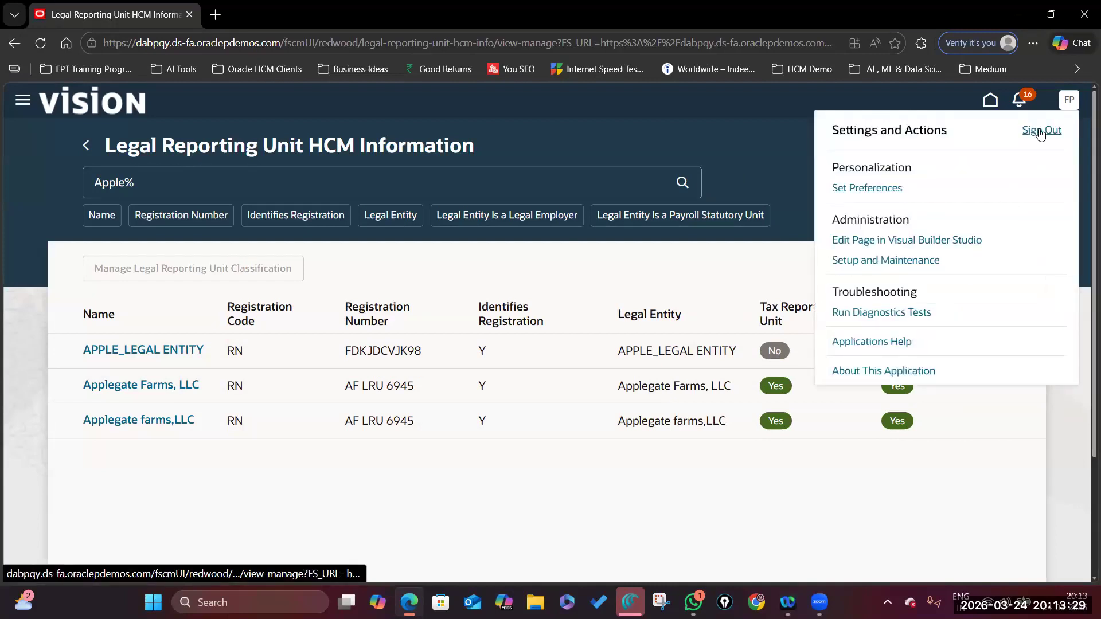
left_click(869, 261)
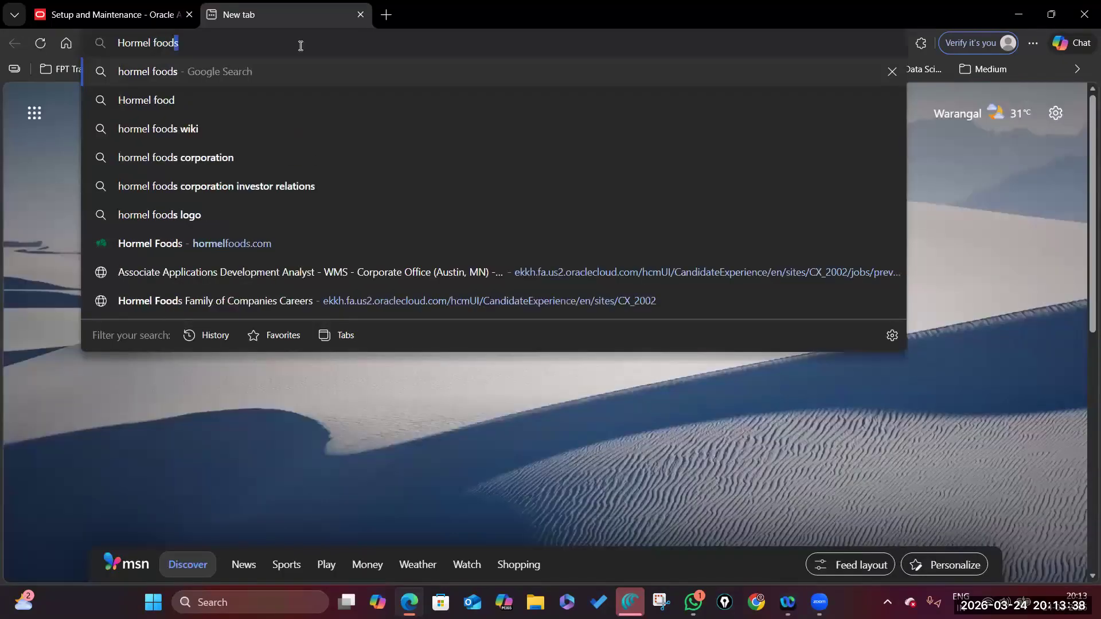
Search the web for "Hormel foods" in a new tab and view the subsidiaries listed in the company's Wikipedia article.
key("Return")
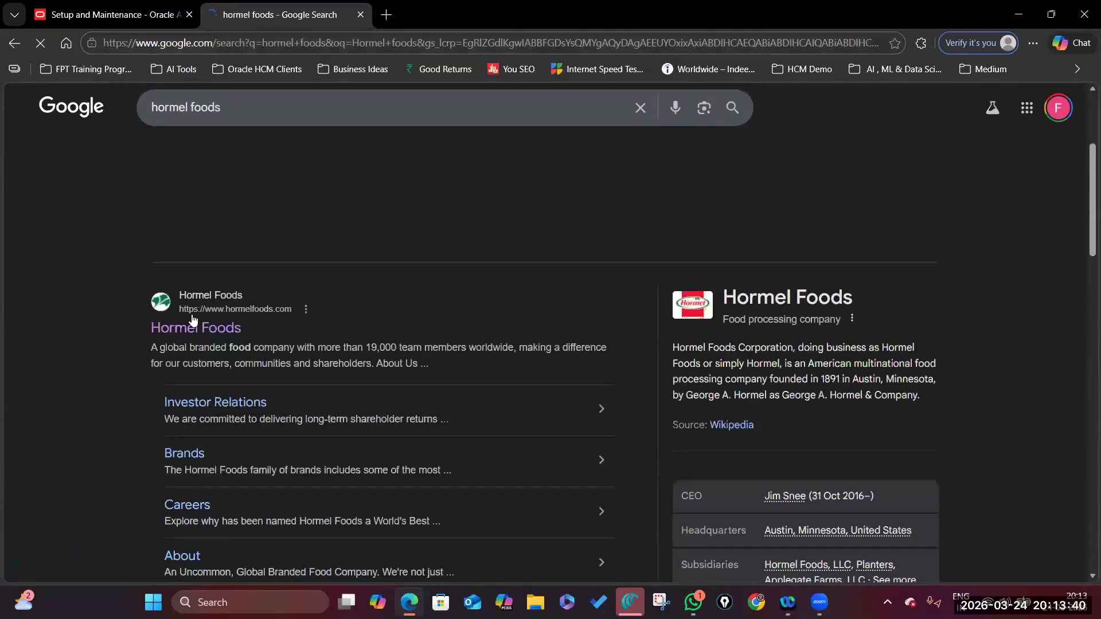
left_click(739, 497)
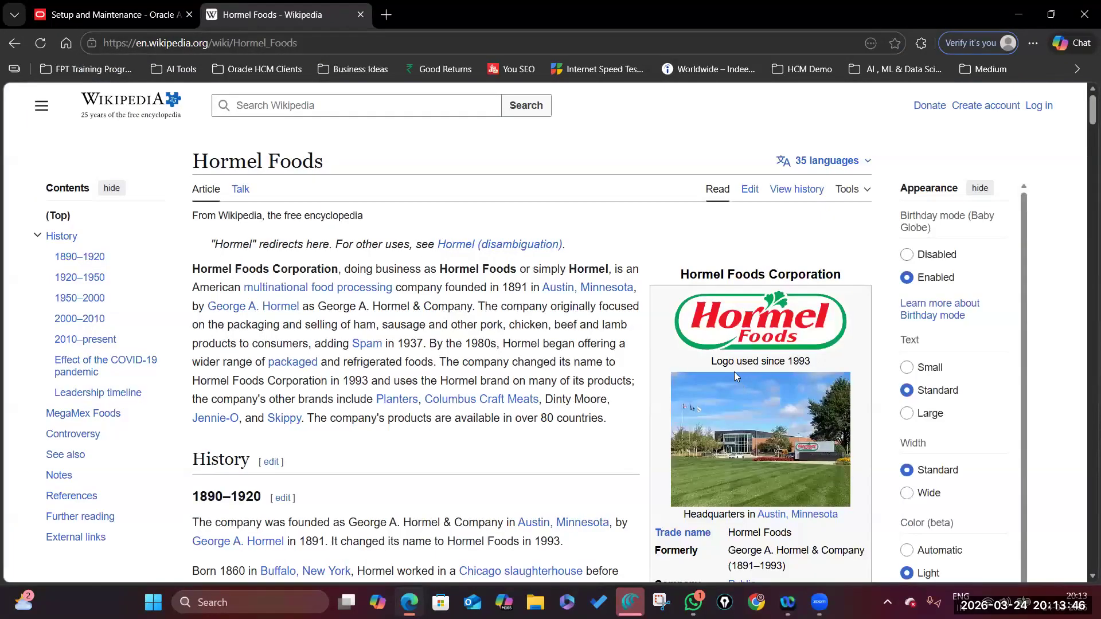
scroll(734, 374, "down", 8)
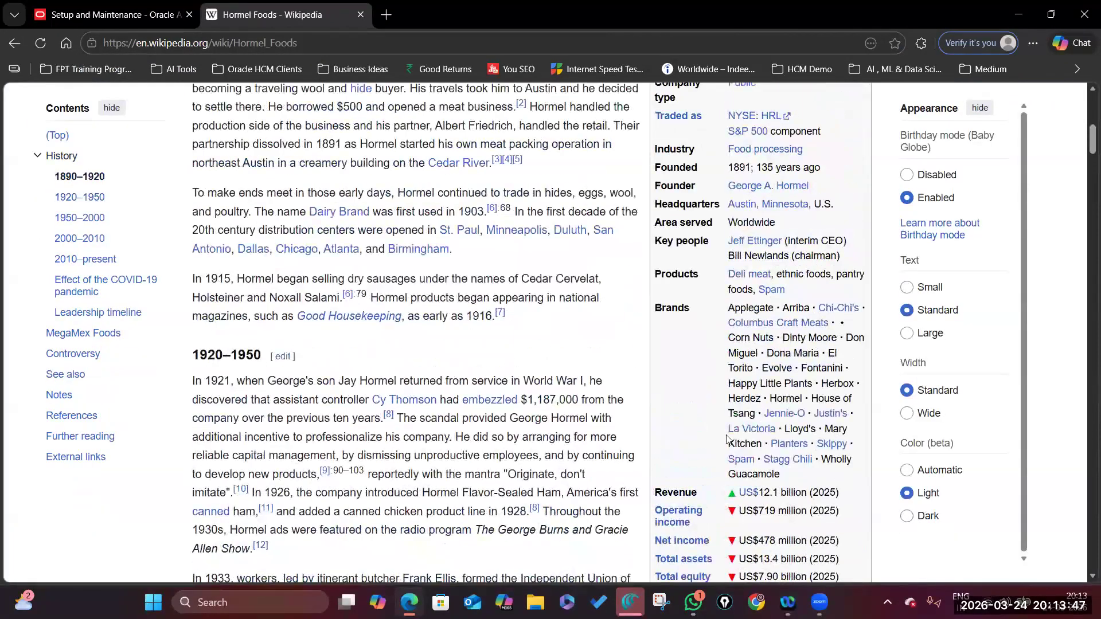
scroll(727, 439, "down", 5)
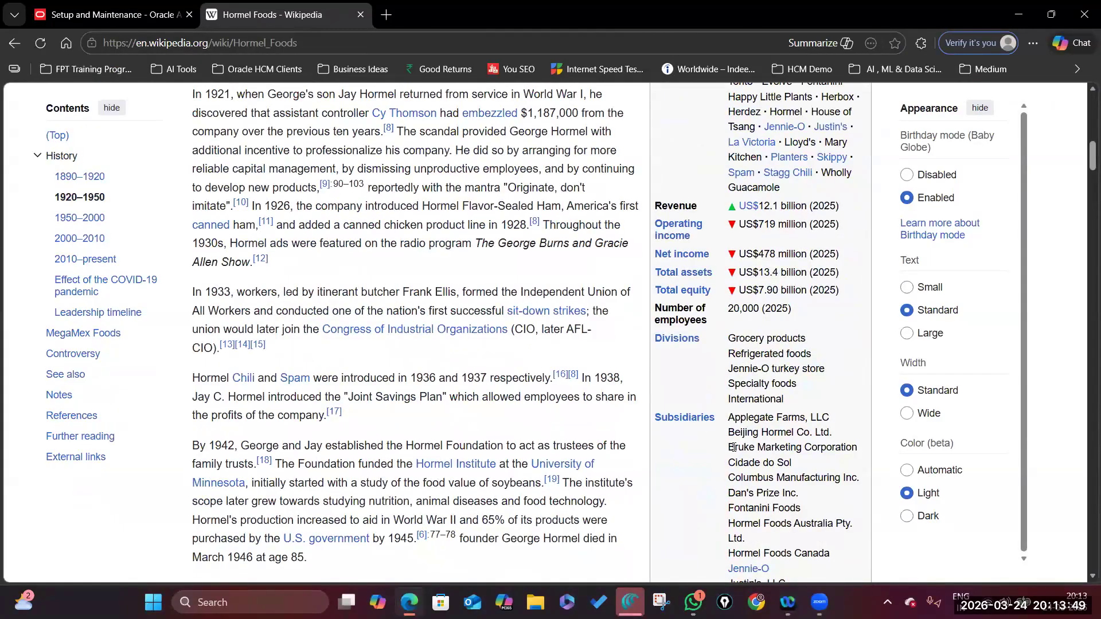
Copy the subsidiary name "Bruke Marketing Corporation" from the Hormel Foods infobox.
left_click_drag(731, 447, 859, 449)
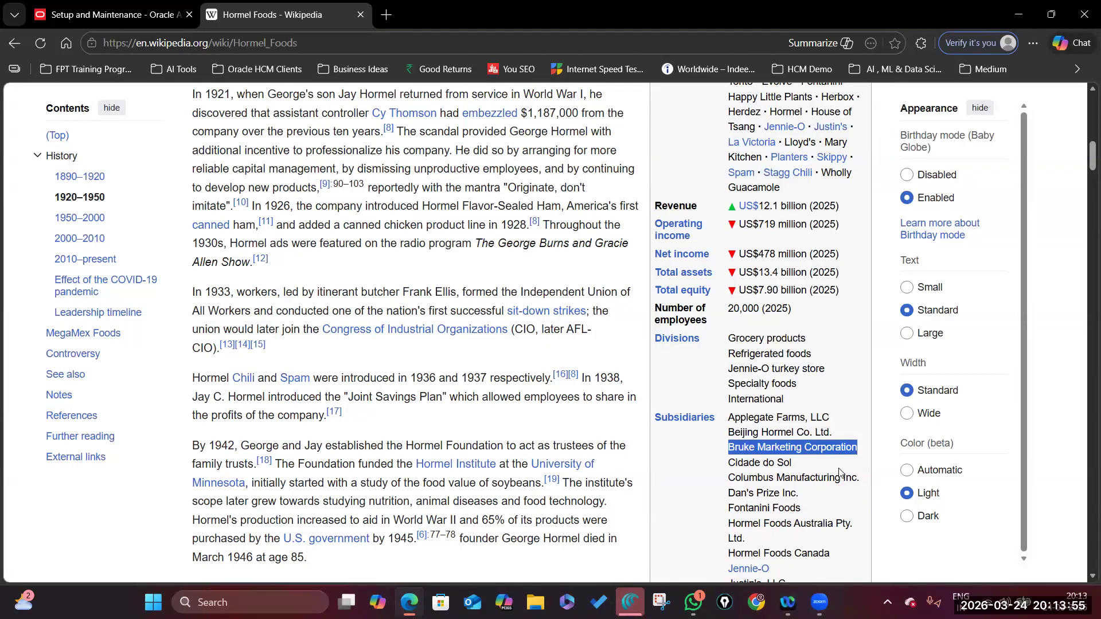
left_click(475, 254)
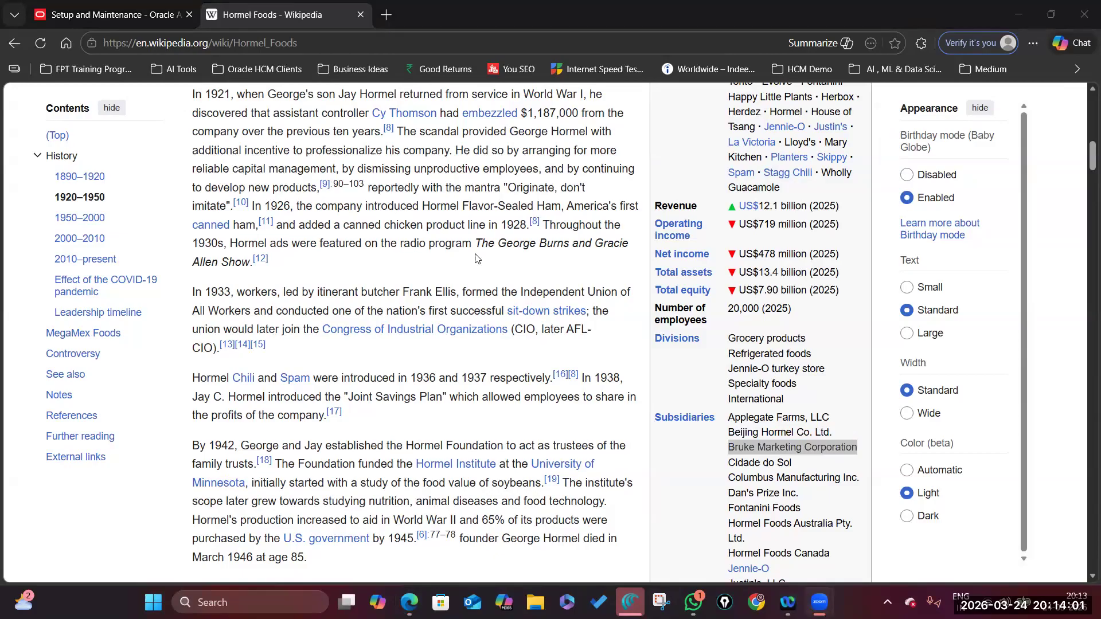
left_click(731, 463)
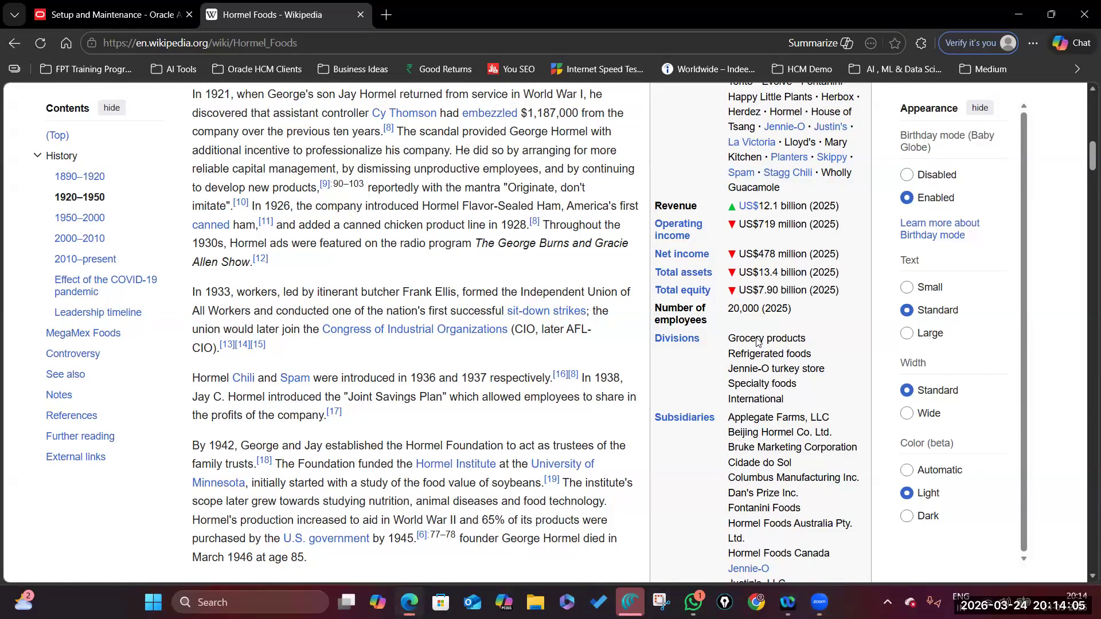
left_click_drag(731, 450, 867, 451)
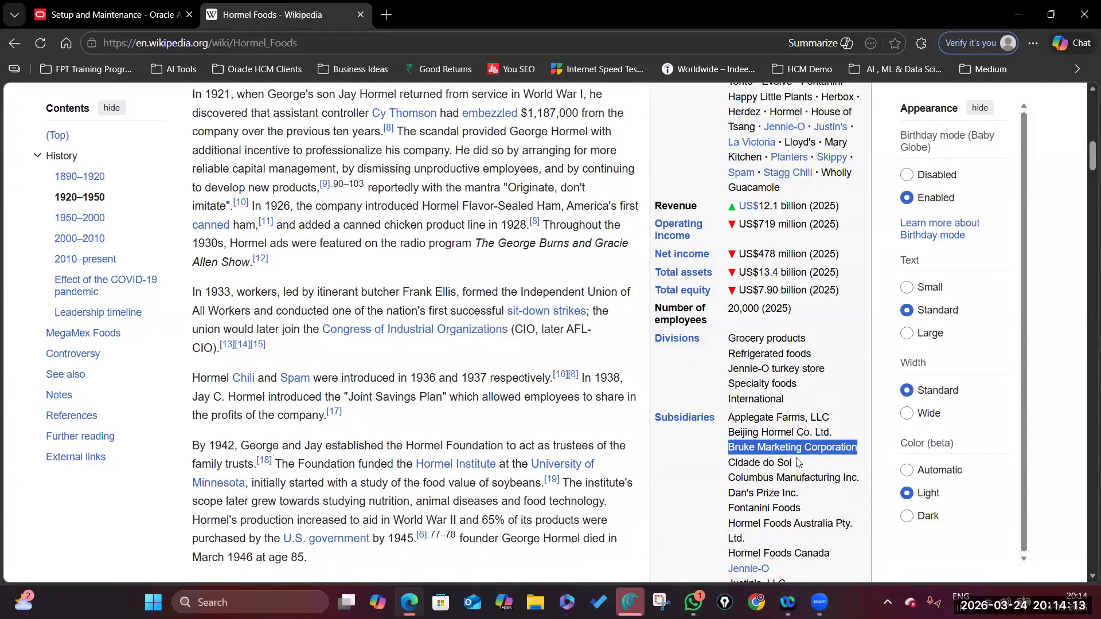
left_click(756, 458)
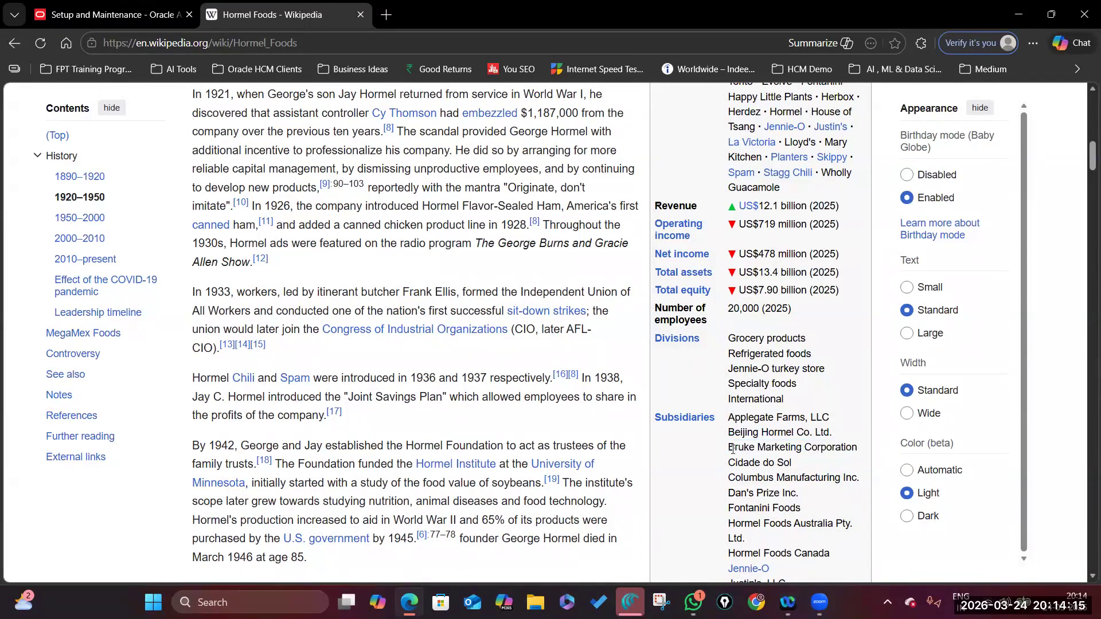
left_click_drag(730, 447, 859, 448)
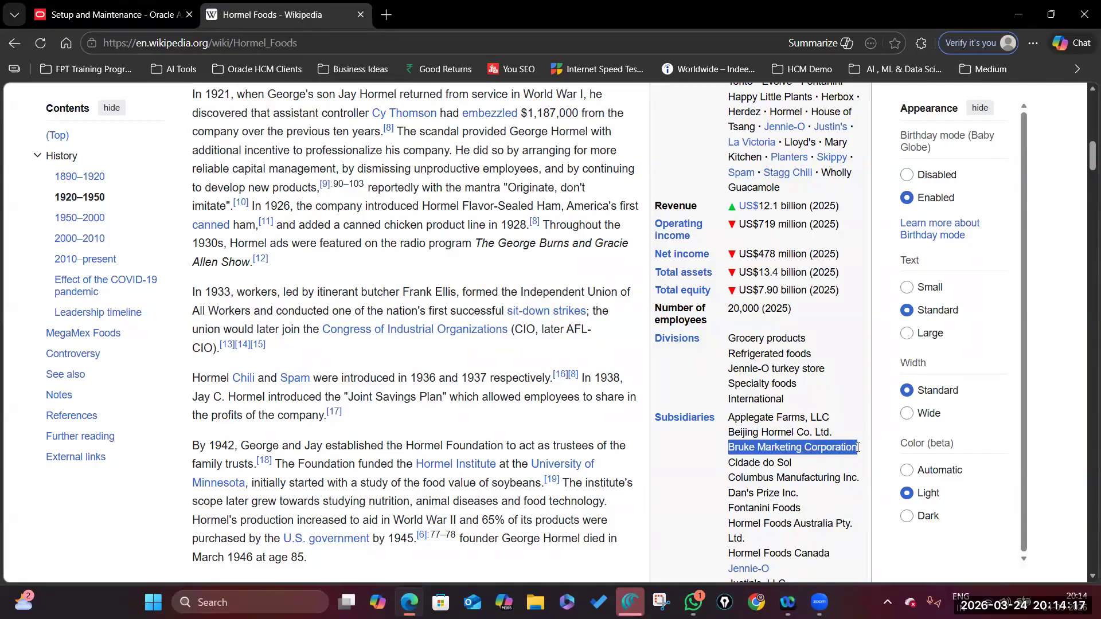
scroll(812, 468, "down", 2)
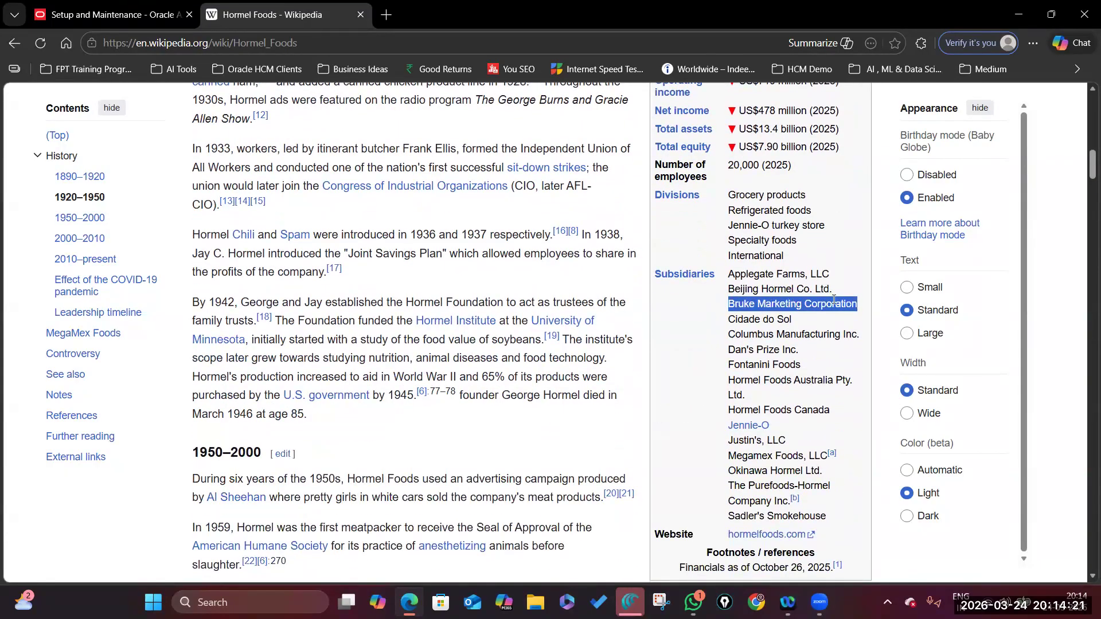
left_click(853, 302)
left_click_drag(858, 304, 726, 305)
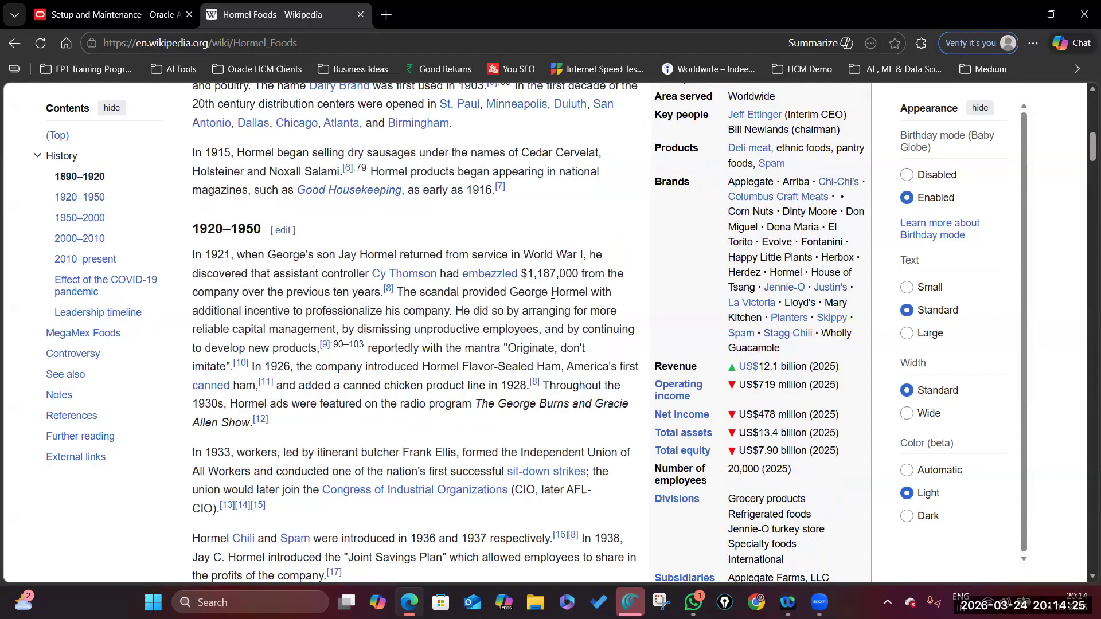
scroll(344, 311, "up", 15)
scroll(344, 311, "down", 10)
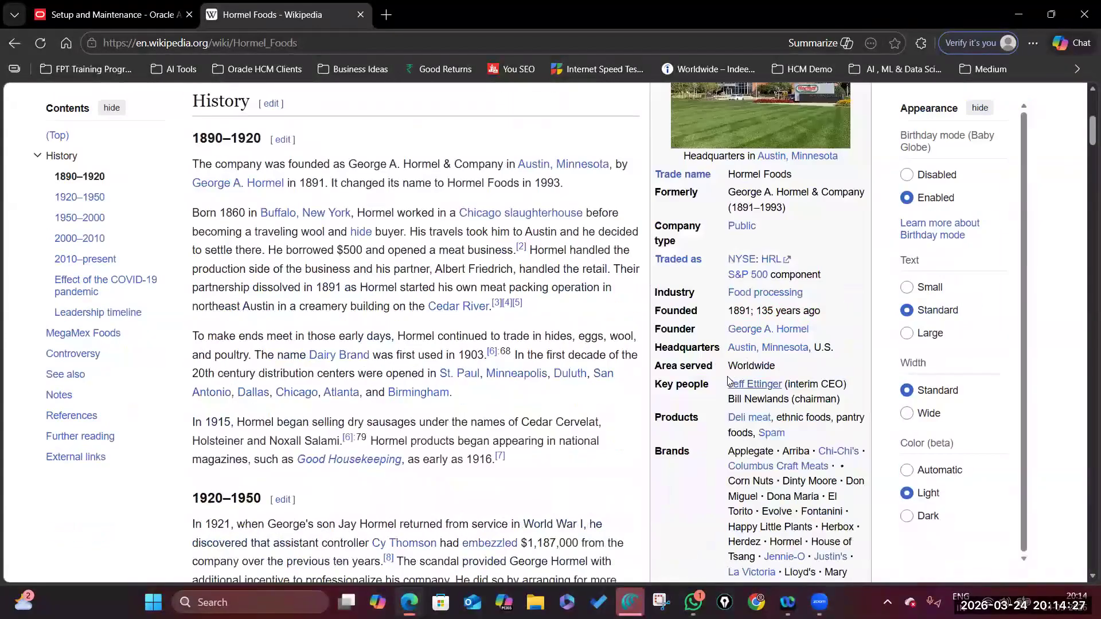
left_click_drag(728, 520, 857, 519)
key("ctrl+c")
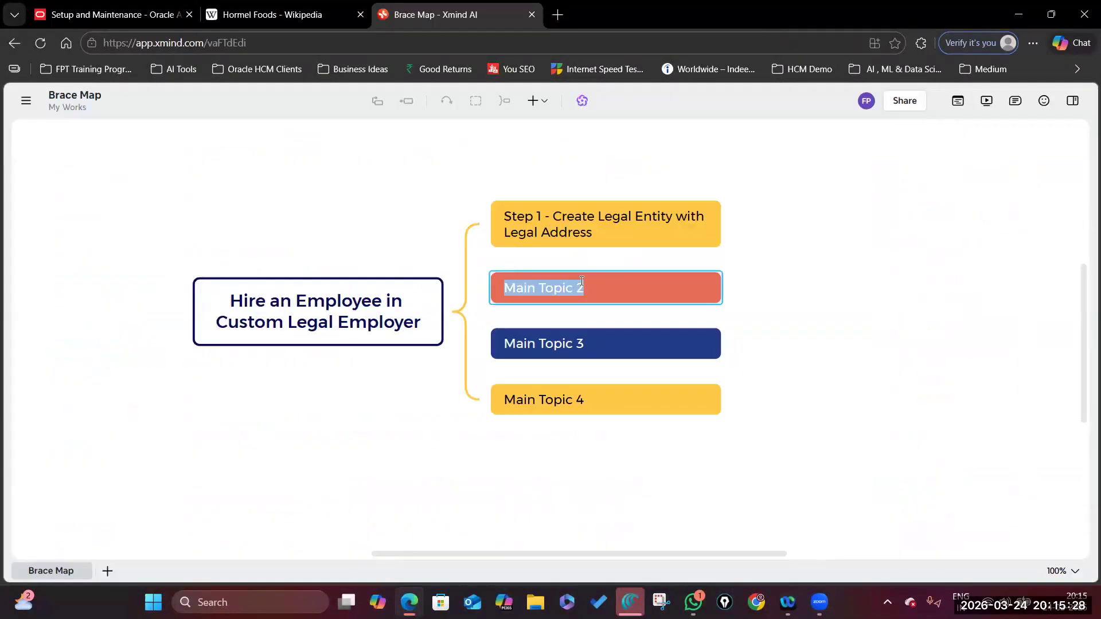
In the Xmind brace map, rename Main Topic 2 as "Step 2 -".
type("STet")
key("BackSpace")
key("BackSpace")
left_click(756, 258)
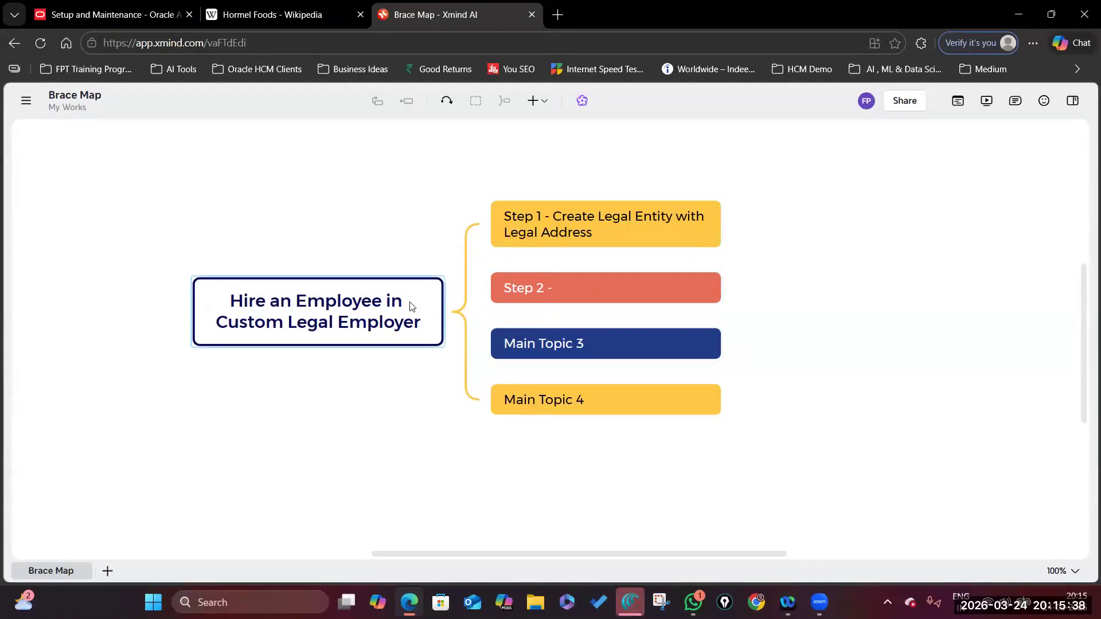
Add a subtopic to the "Step 1 - Create Legal Entity with Legal Address" topic and paste "Bruke Marketing Corporation" as its text.
left_click(687, 227)
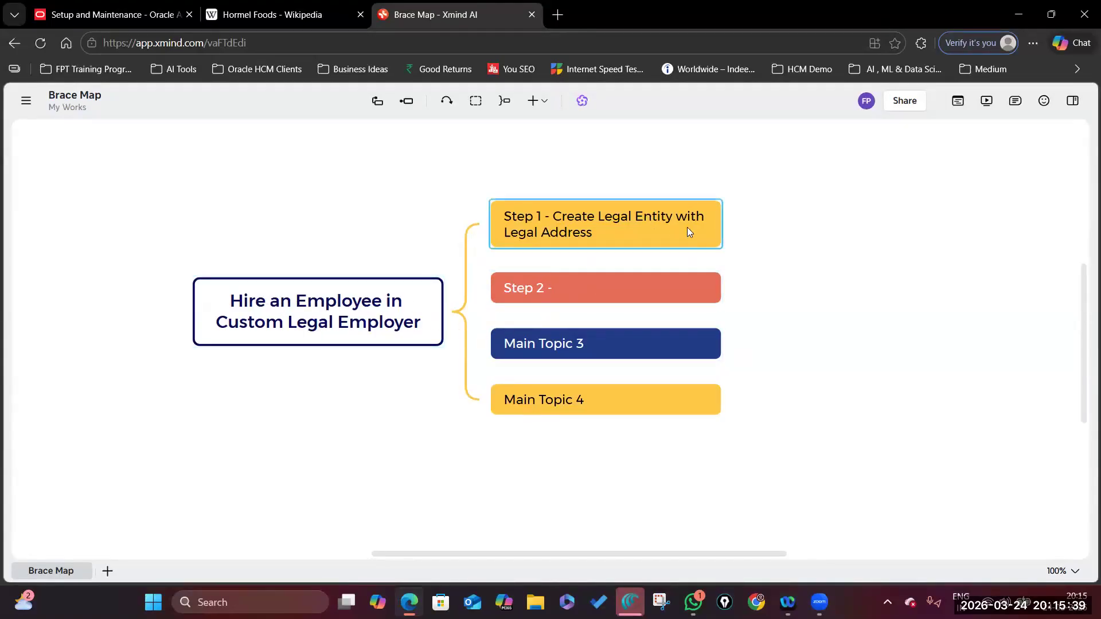
left_click(408, 105)
double_click(788, 231)
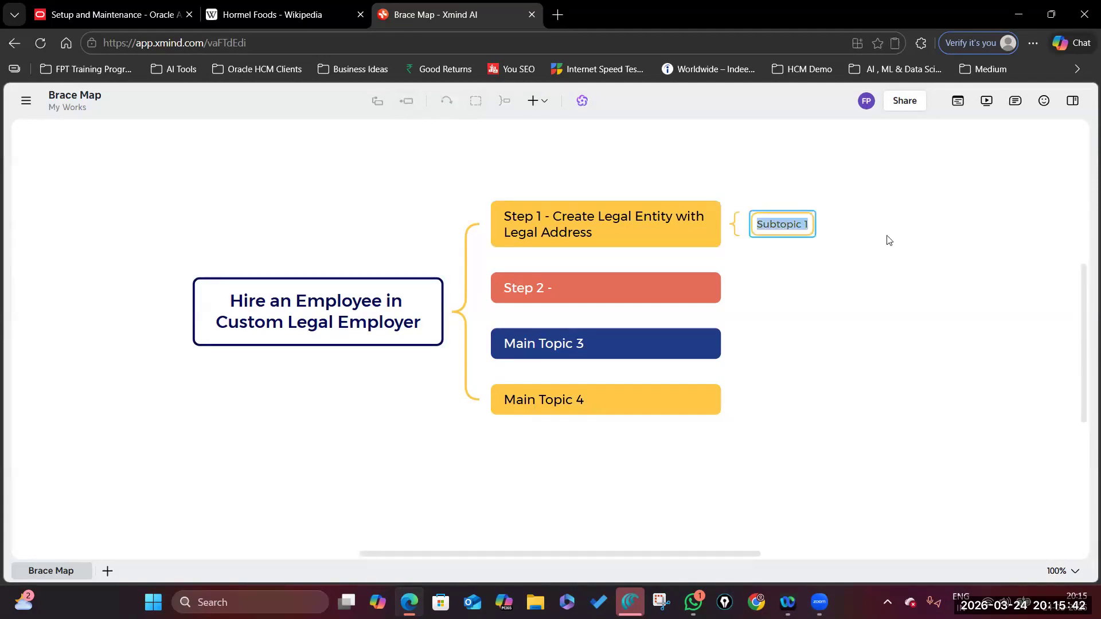
key("ctrl+v")
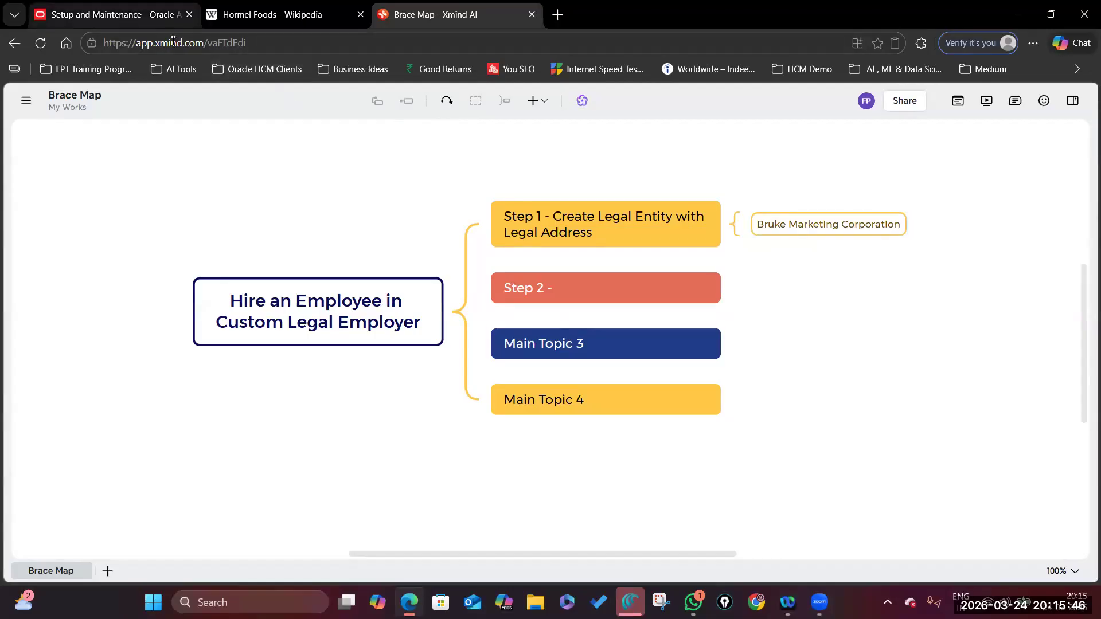
In Oracle, complete the United States location "BMC Head Quarters" with Redwood City, CA 94061, San Mateo, and save the legal address.
left_click(123, 16)
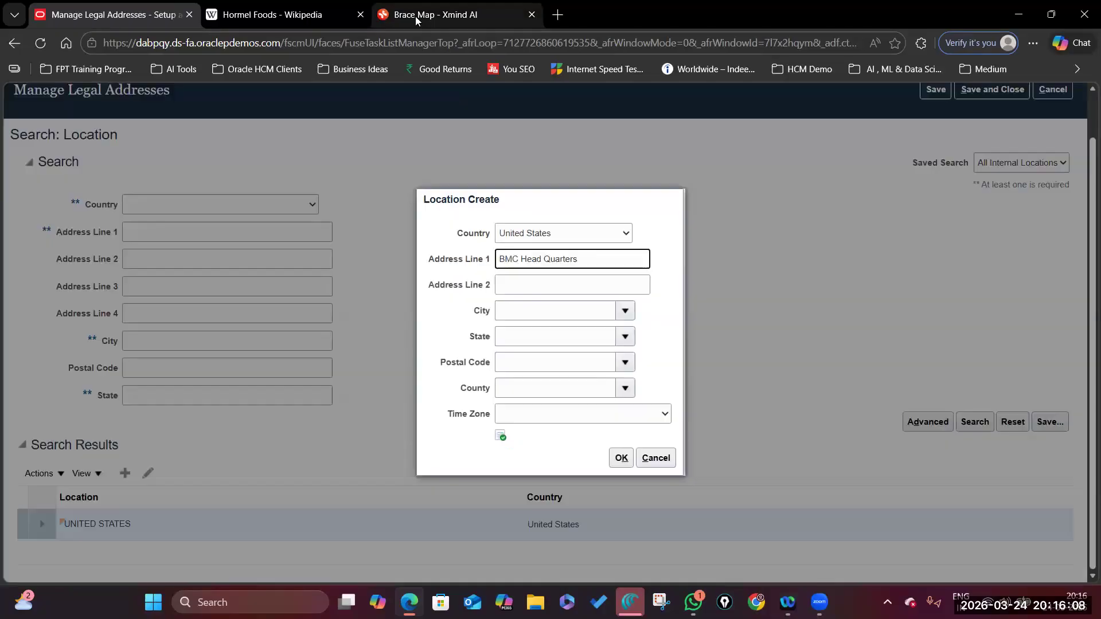
key("ctrl+Tab")
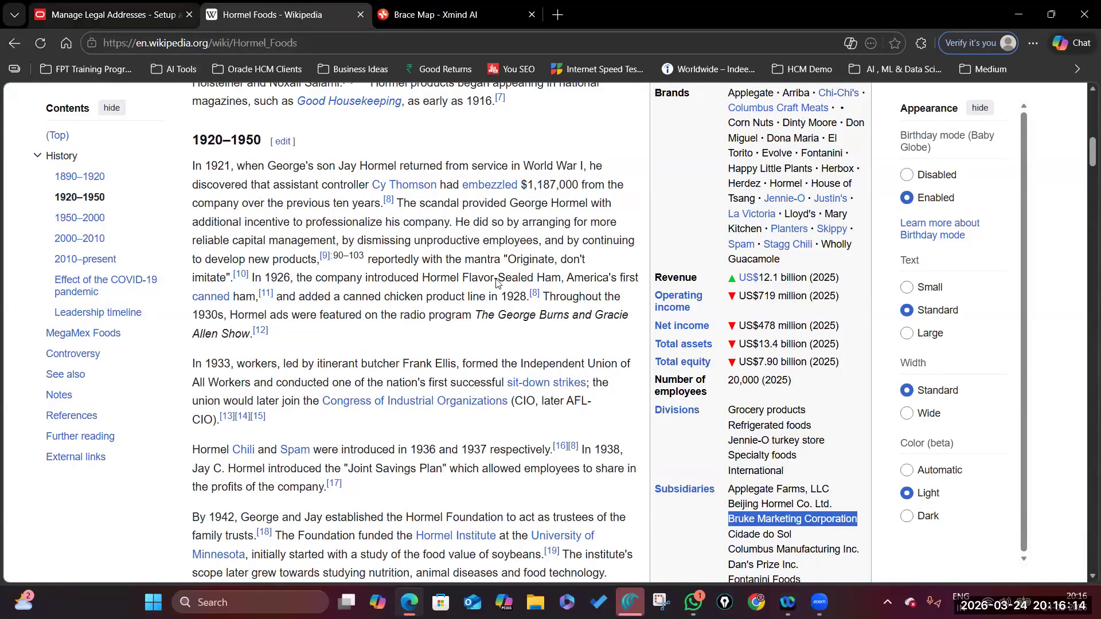
left_click(118, 16)
left_click(625, 311)
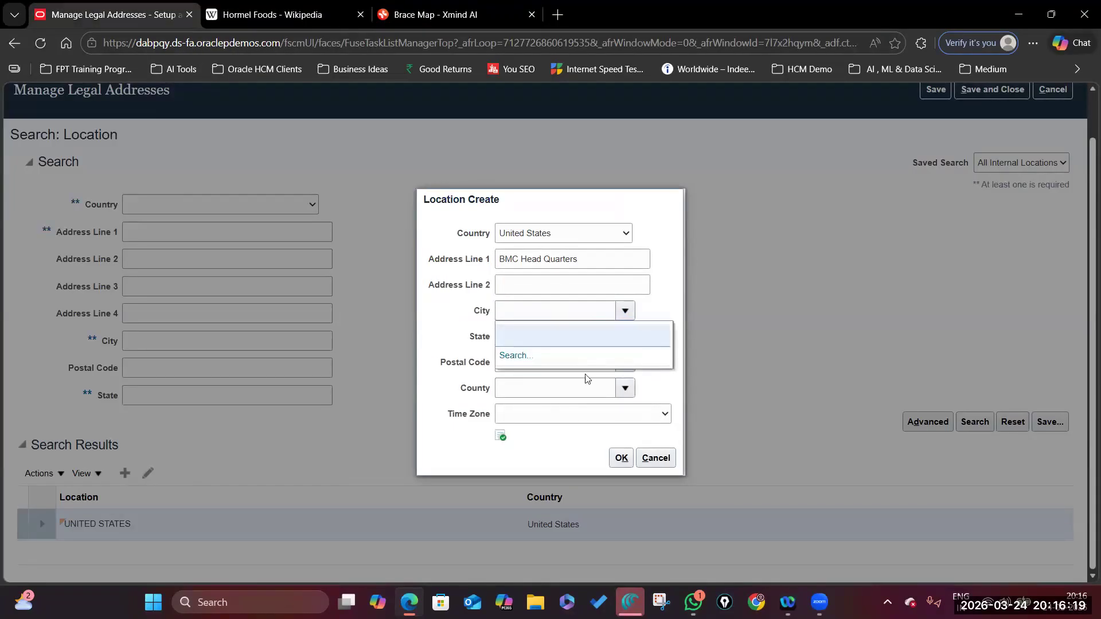
left_click(586, 376)
left_click(524, 358)
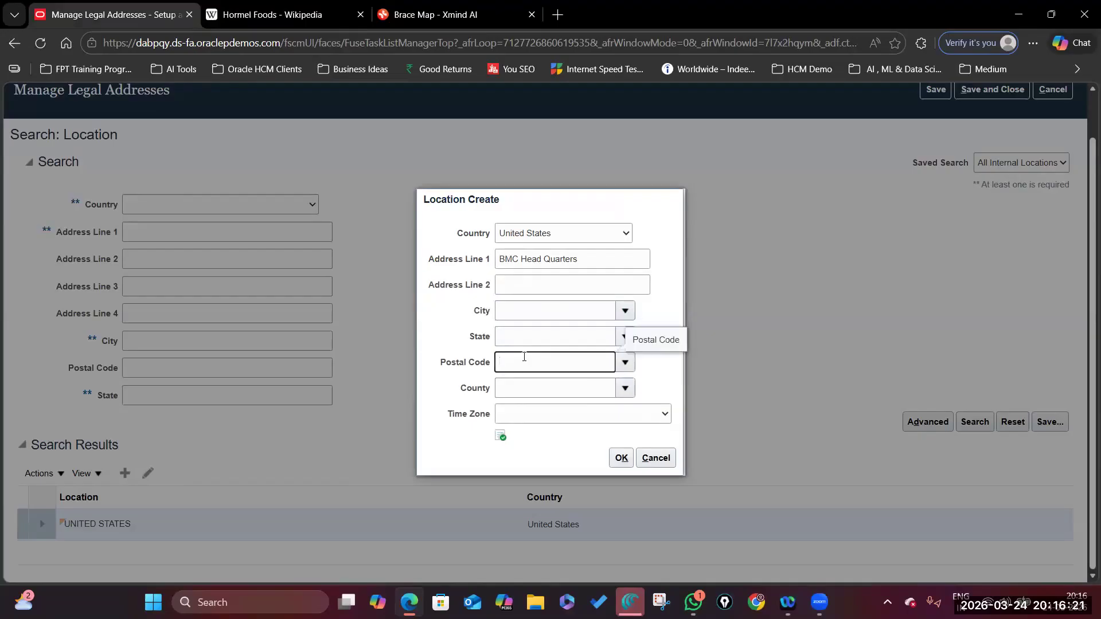
type("940")
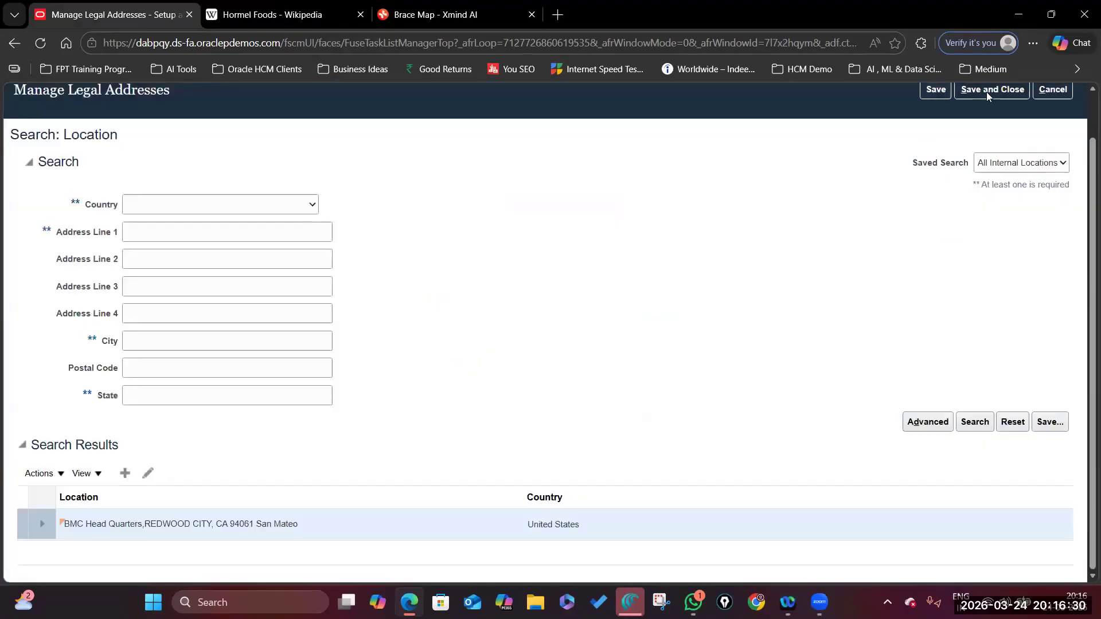
left_click(987, 91)
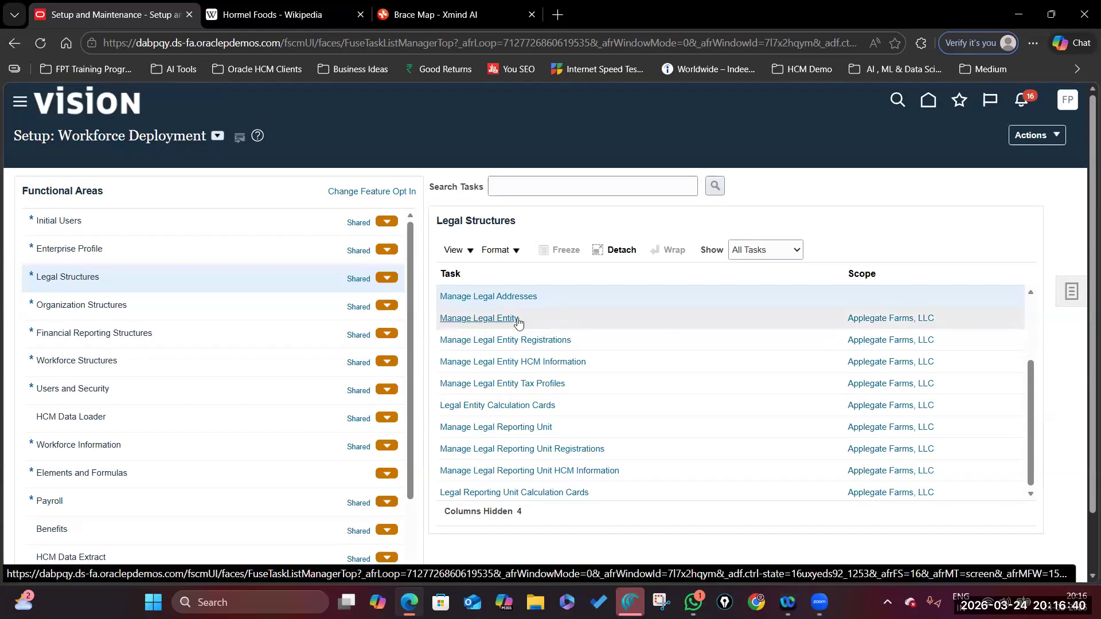
Start a new United States legal entity from the Manage Legal Entity scope, named "Bruke Marketing Corporation" with identifier "BMC 6945".
left_click(917, 319)
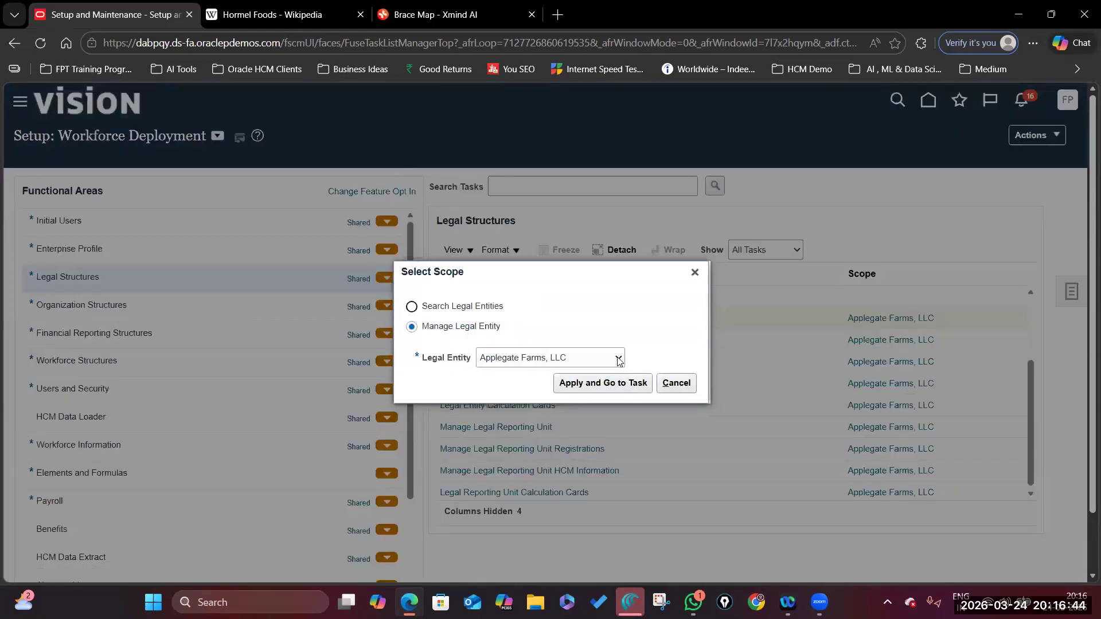
left_click(619, 358)
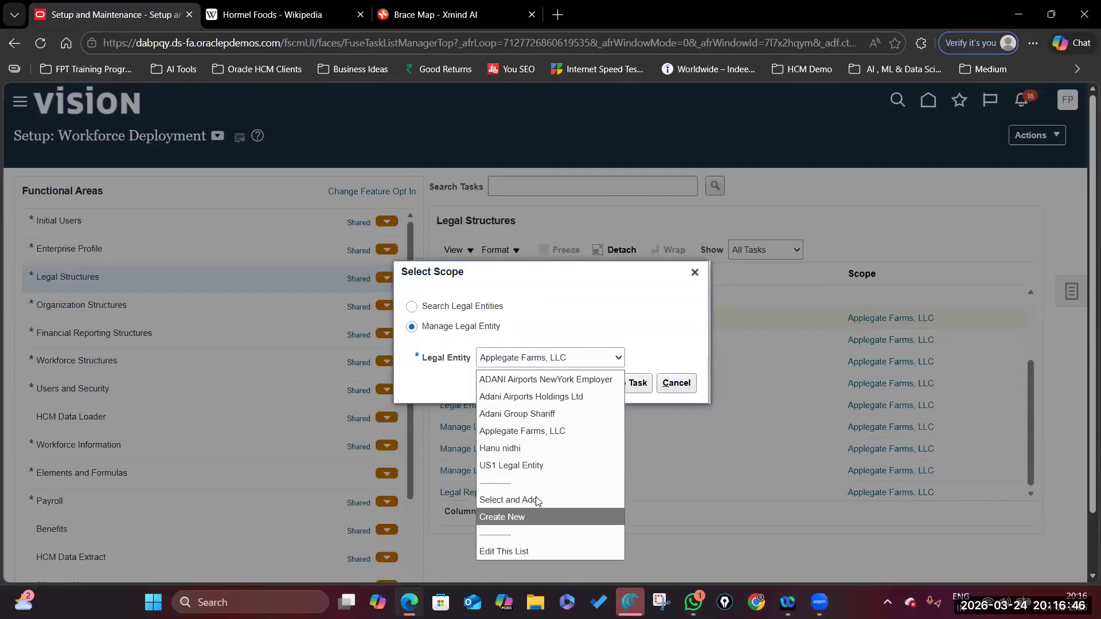
left_click(510, 500)
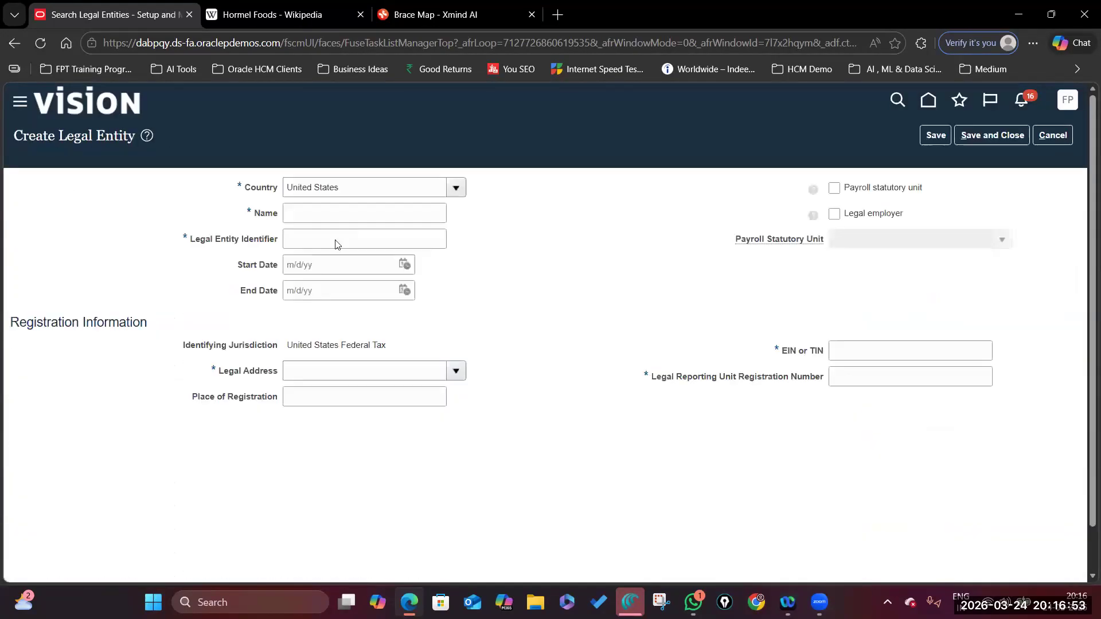
left_click(306, 241)
type("BMC 6945")
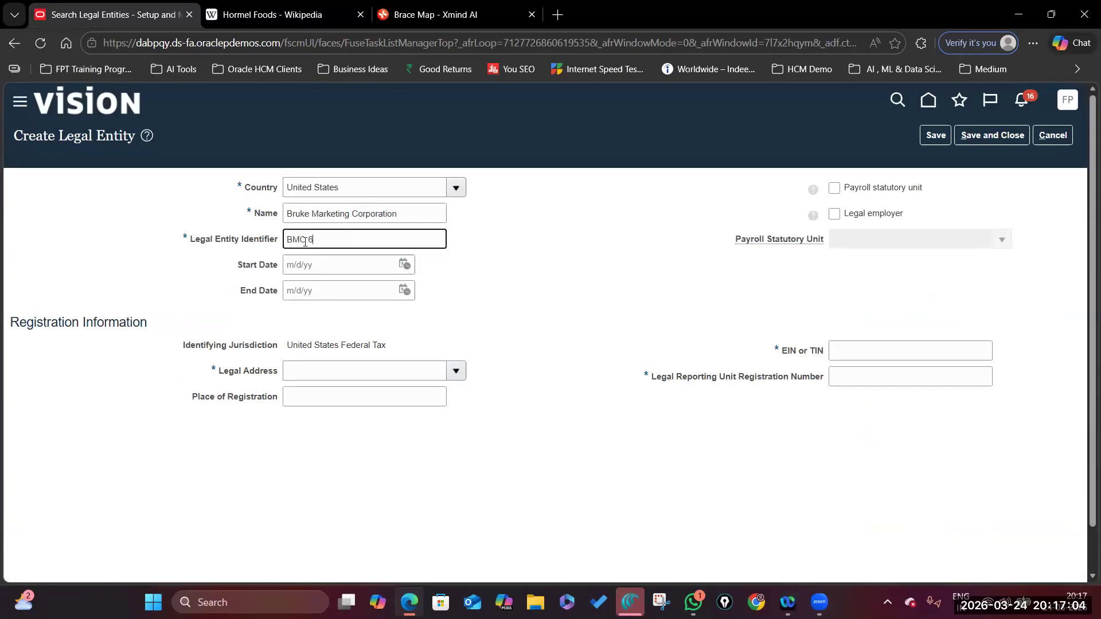
Designate the legal entity as a payroll statutory unit and legal employer, and assign the BMC Head Quarters legal address.
left_click(834, 188)
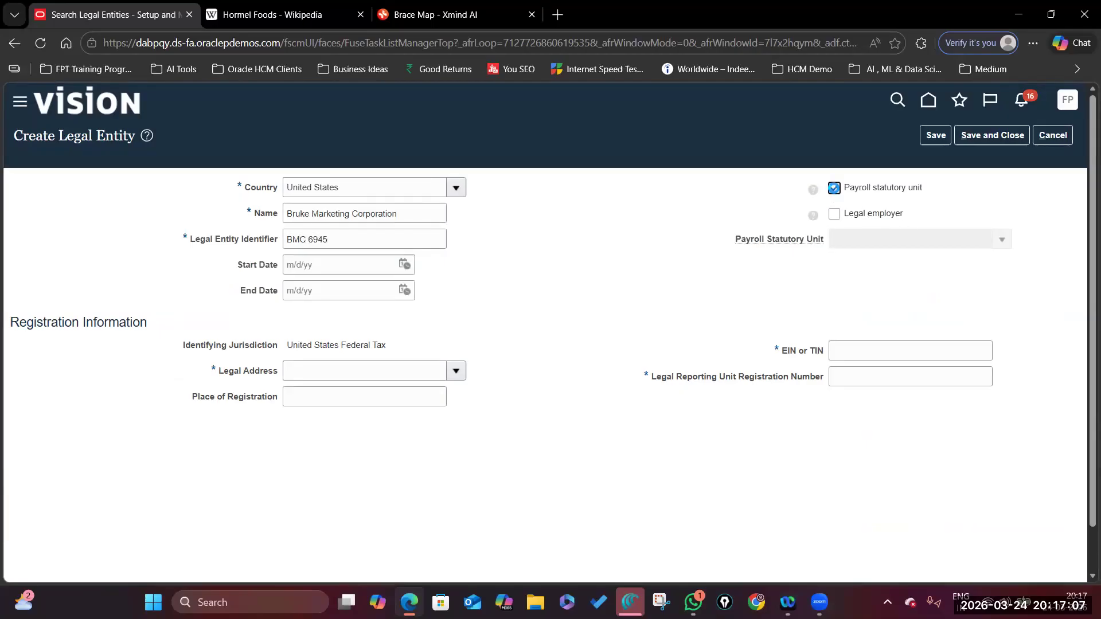
left_click(835, 214)
left_click(455, 371)
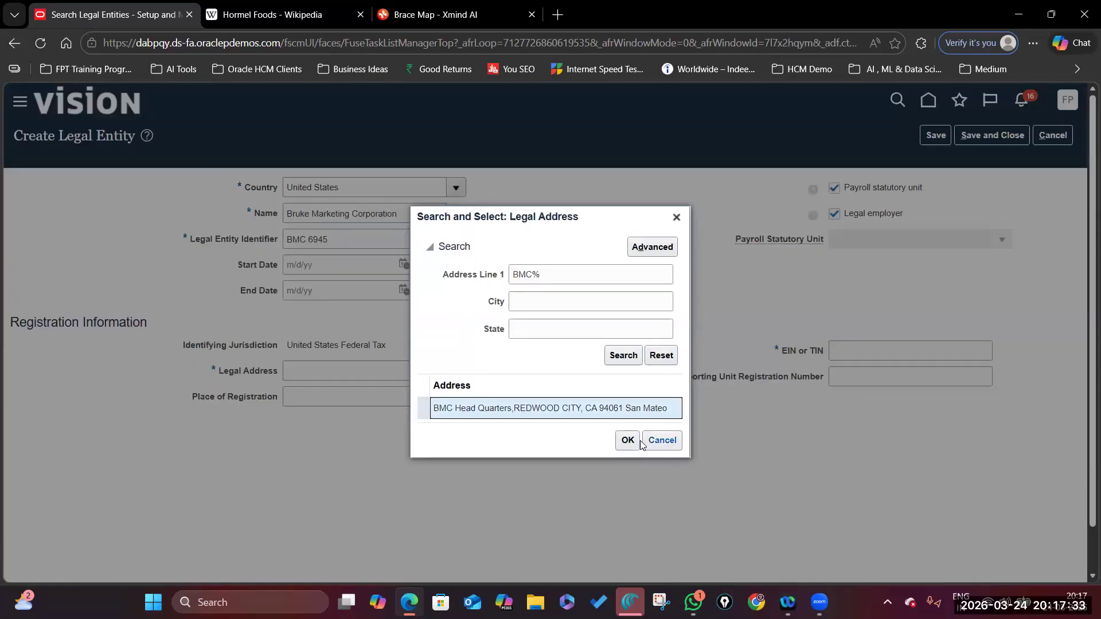
left_click(640, 441)
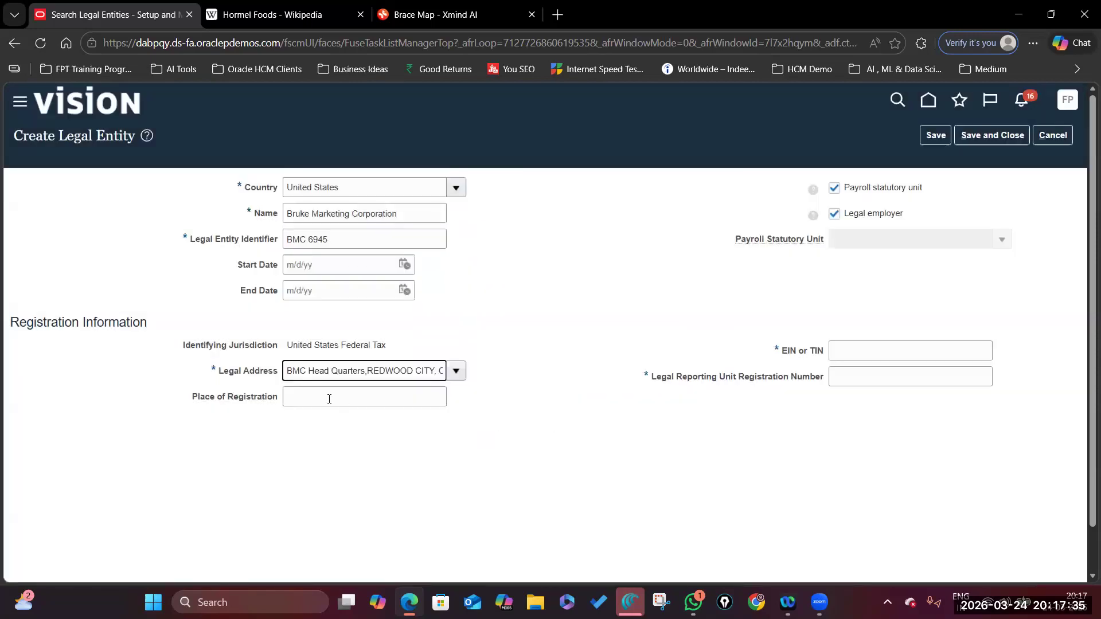
Set the place of registration to "Redwood City" and the legal reporting unit registration number to "BMC LRU 6945".
left_click(329, 399)
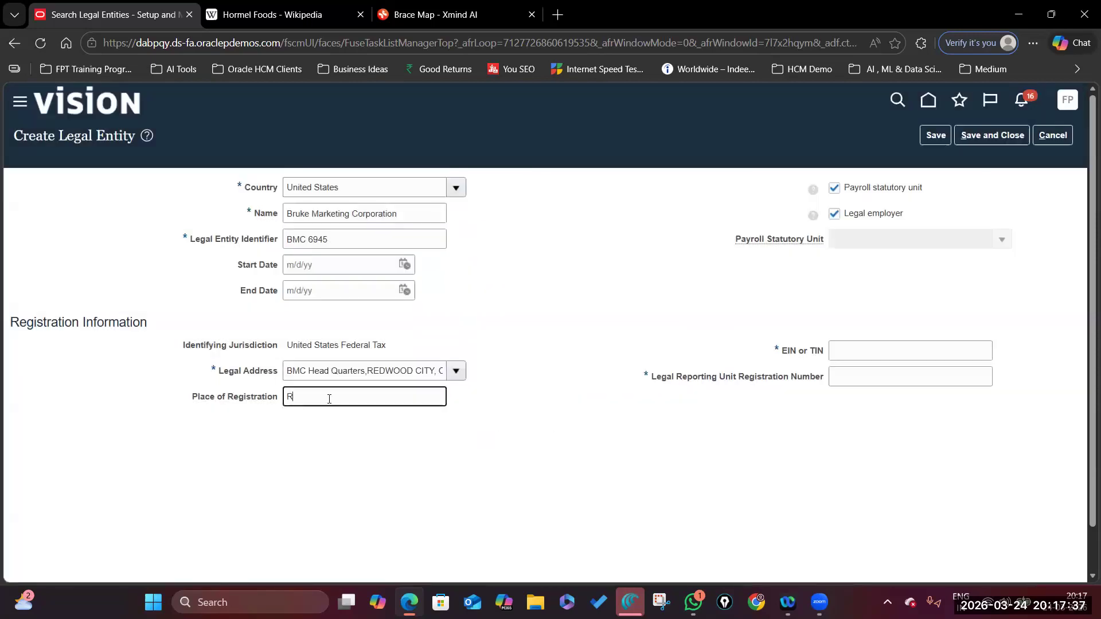
type("Redwood City")
left_click(899, 373)
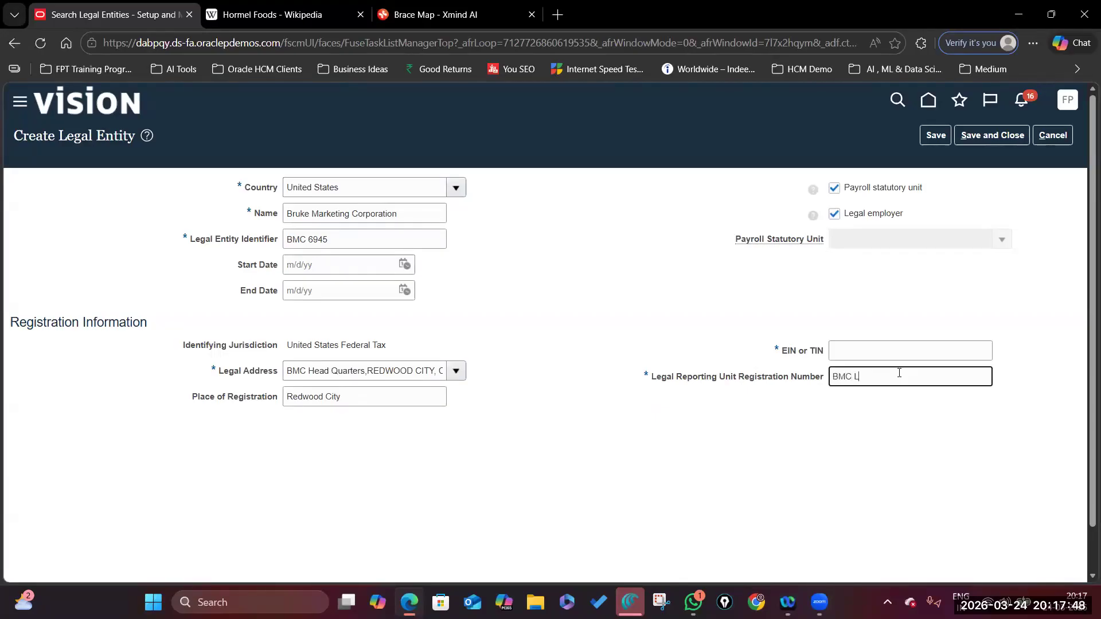
type("BMC LRU 6945")
Copy the legal reporting unit registration number into EIN or TIN and change it to "BMC LE 6945".
left_click(841, 358)
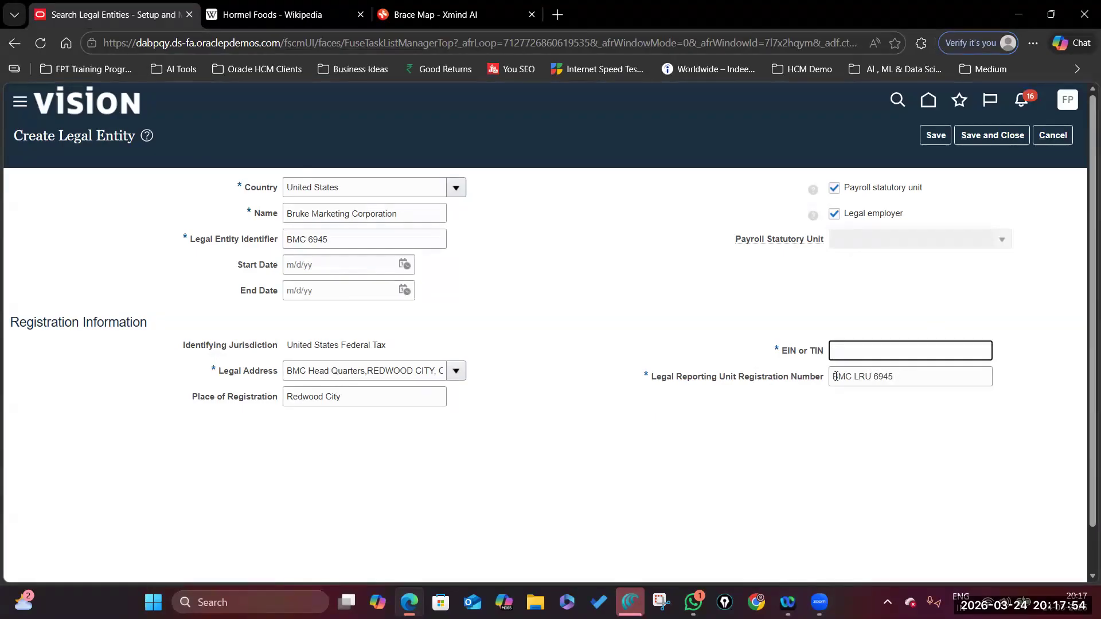
left_click_drag(835, 376, 812, 394)
key("ctrl+c")
left_click(854, 350)
key("ctrl+v")
double_click(862, 351)
key("BackSpace")
type("LE")
left_click(777, 437)
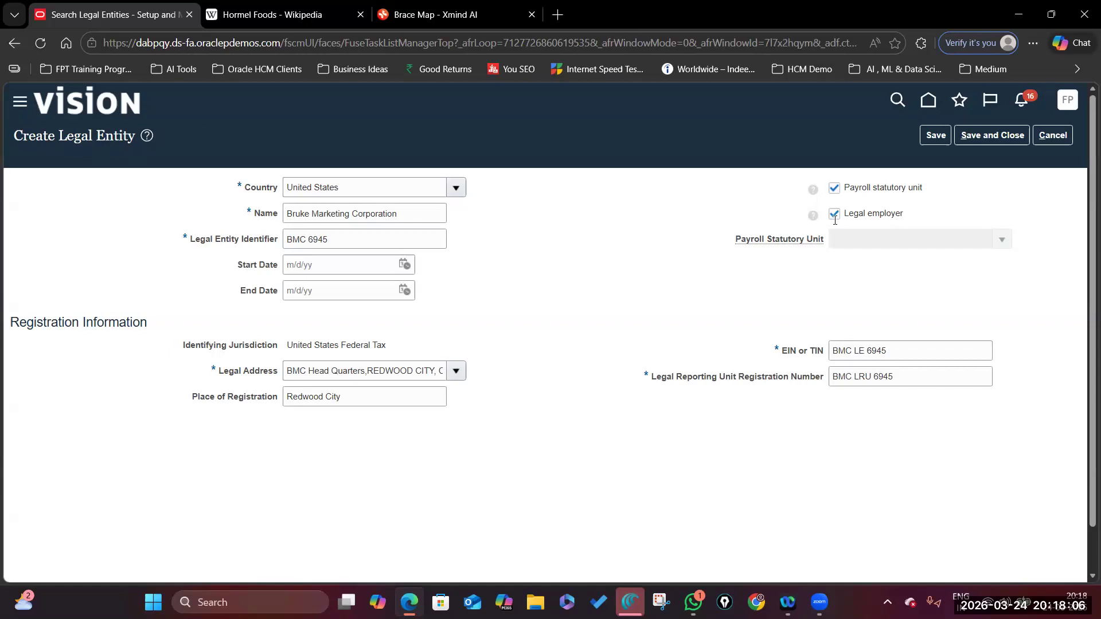
Set the legal entity's start date to 1/1/1951, then save and close the entity.
left_click(350, 265)
type("1/1/10")
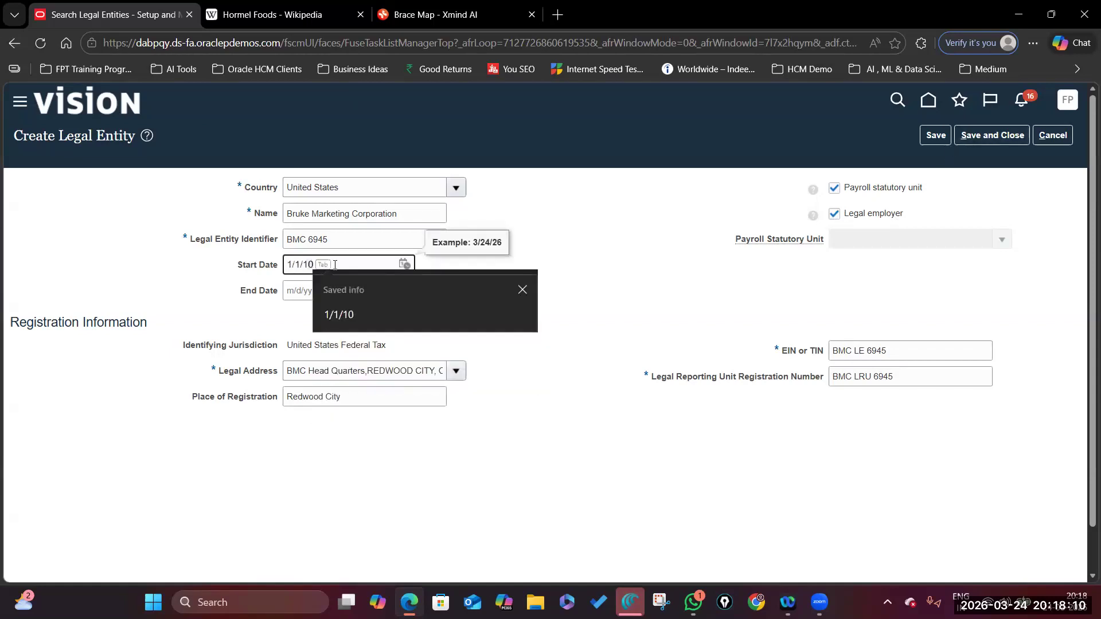
key("BackSpace")
type("951")
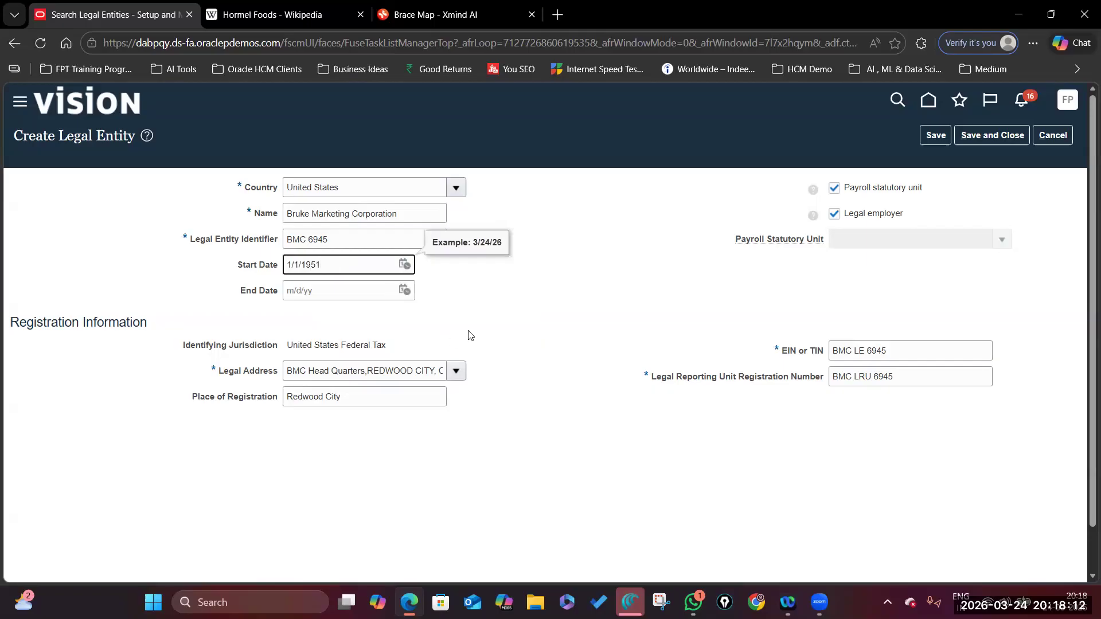
left_click(468, 336)
left_click(982, 137)
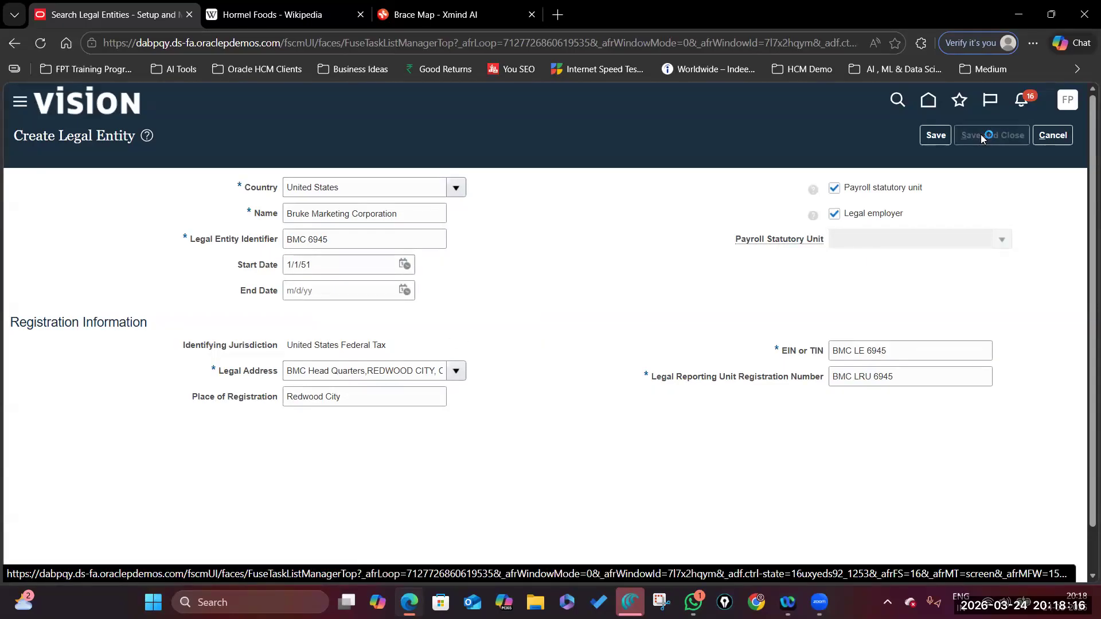
In the Xmind brace map, add a light green "Status - Completed" subtopic under the Step 1 topic.
left_click(435, 14)
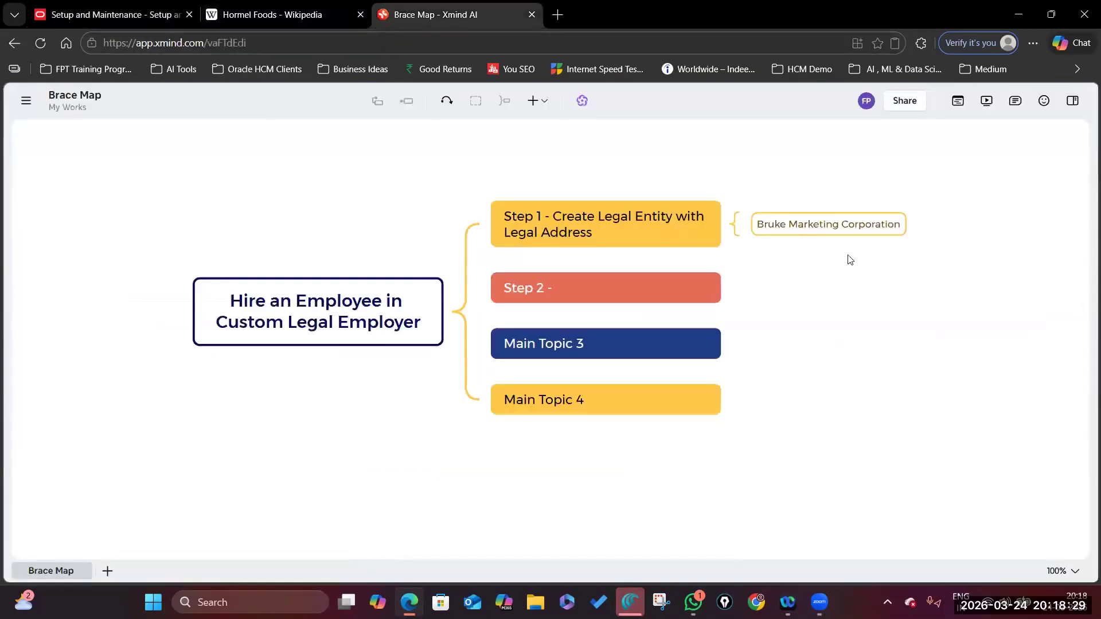
left_click(623, 240)
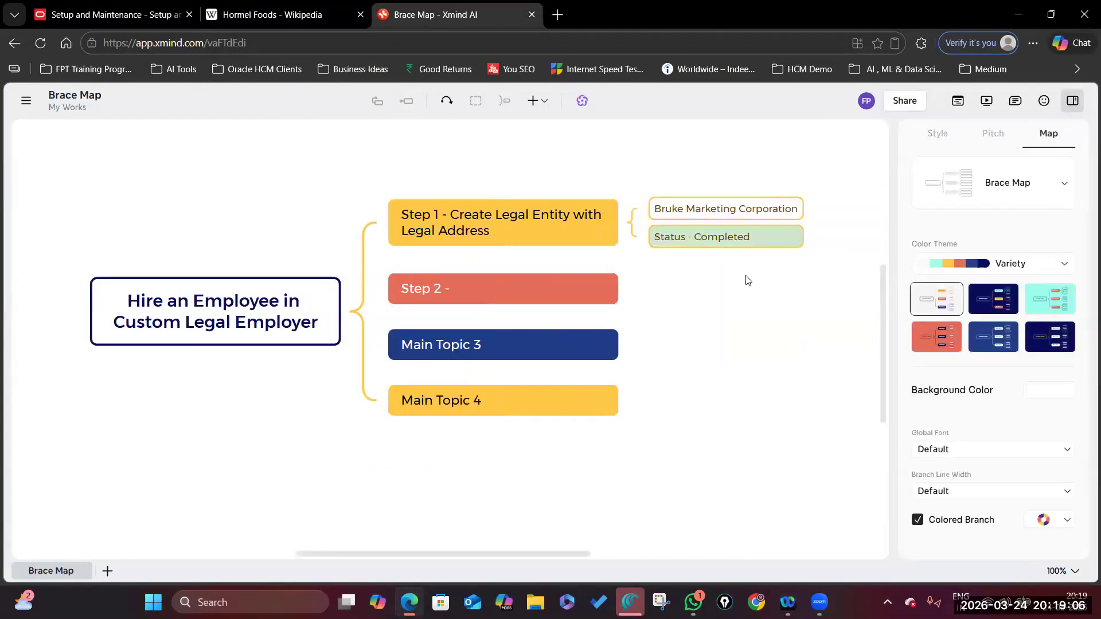
left_click(558, 279)
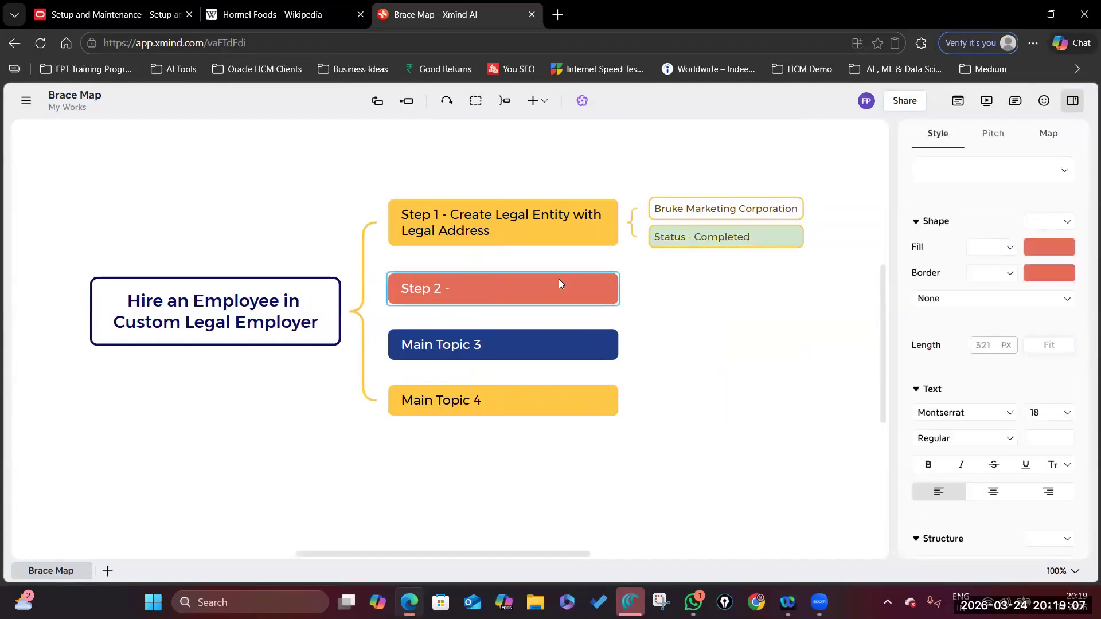
Back in Oracle, select and add Bruke Marketing Corporation as the legal entity scope for the Legal Structures tasks.
left_click(140, 18)
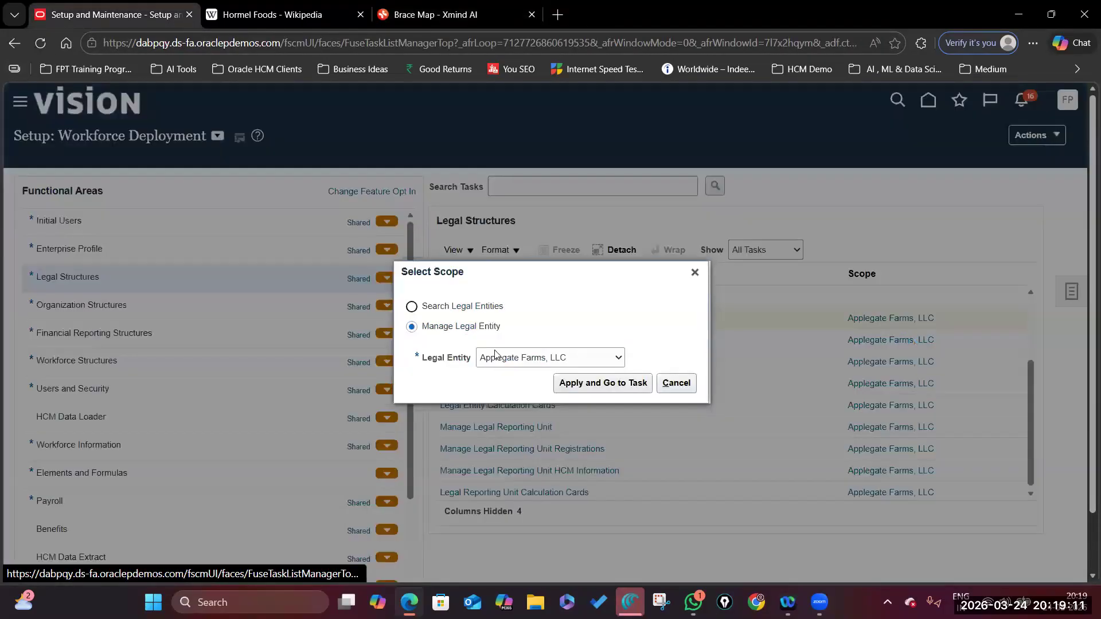
left_click(603, 381)
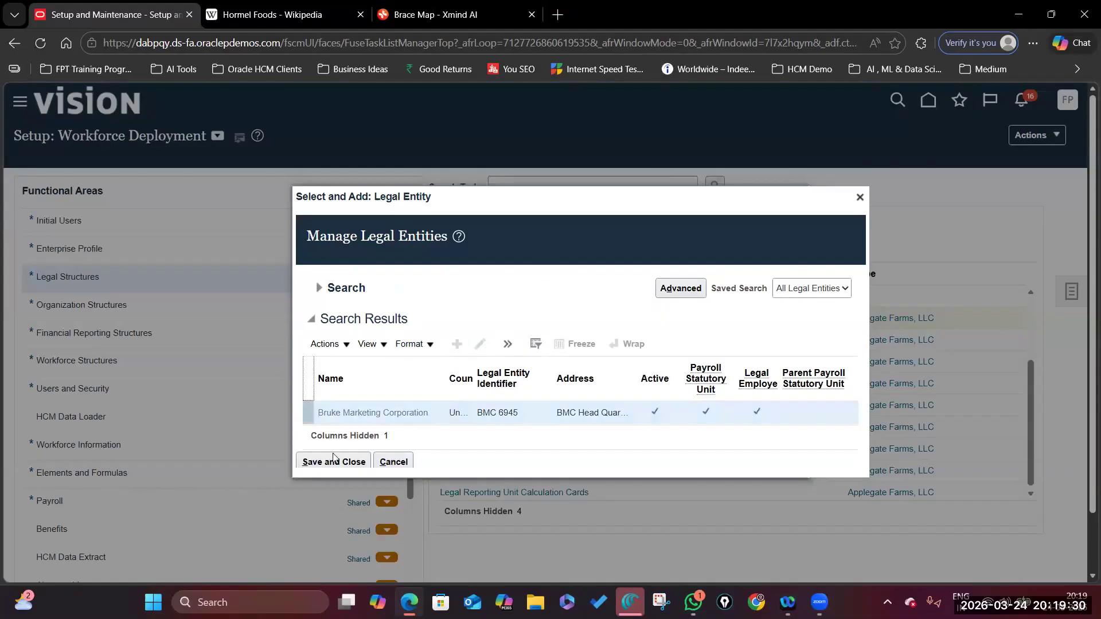
left_click(336, 463)
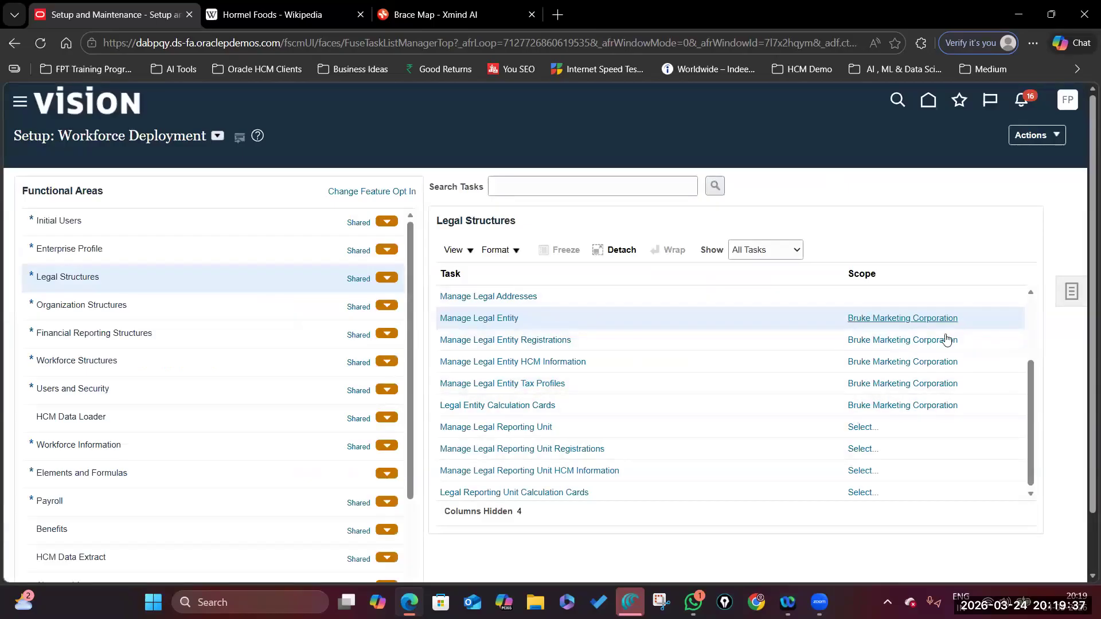
Widen the Scope column in the task list and open Manage Legal Entity HCM Information for Bruke Marketing Corporation.
left_click_drag(845, 267, 716, 267)
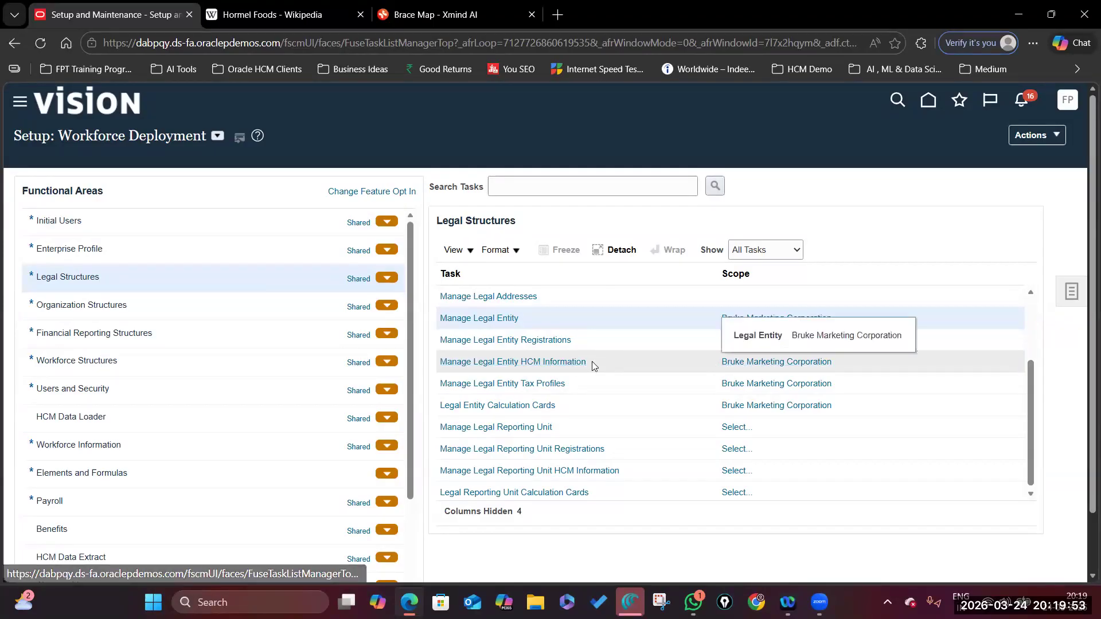
left_click(749, 367)
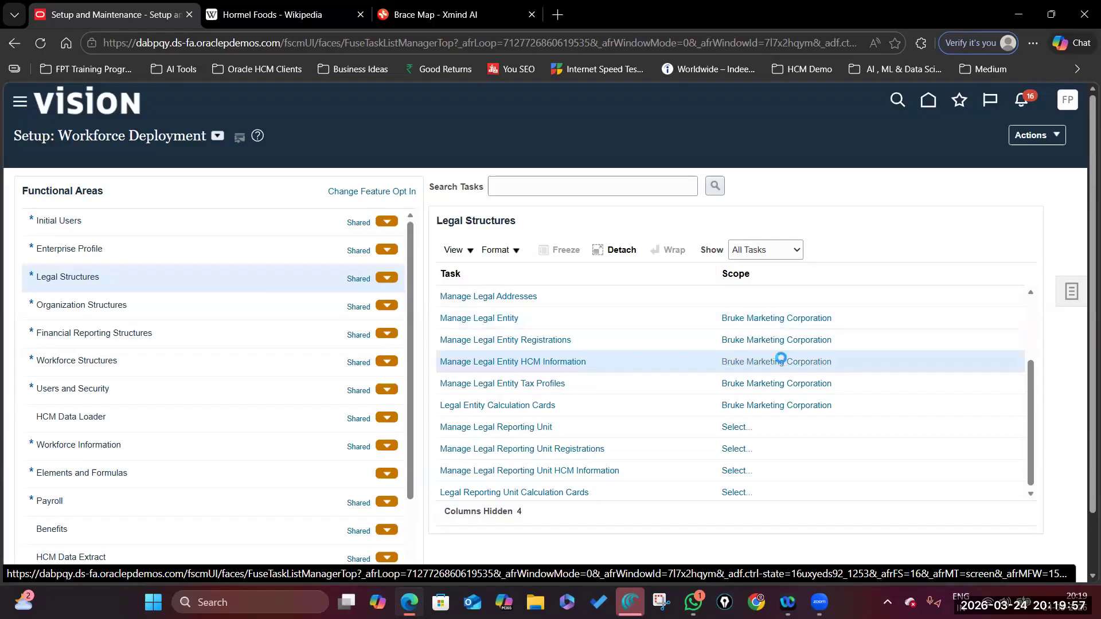
left_click(568, 384)
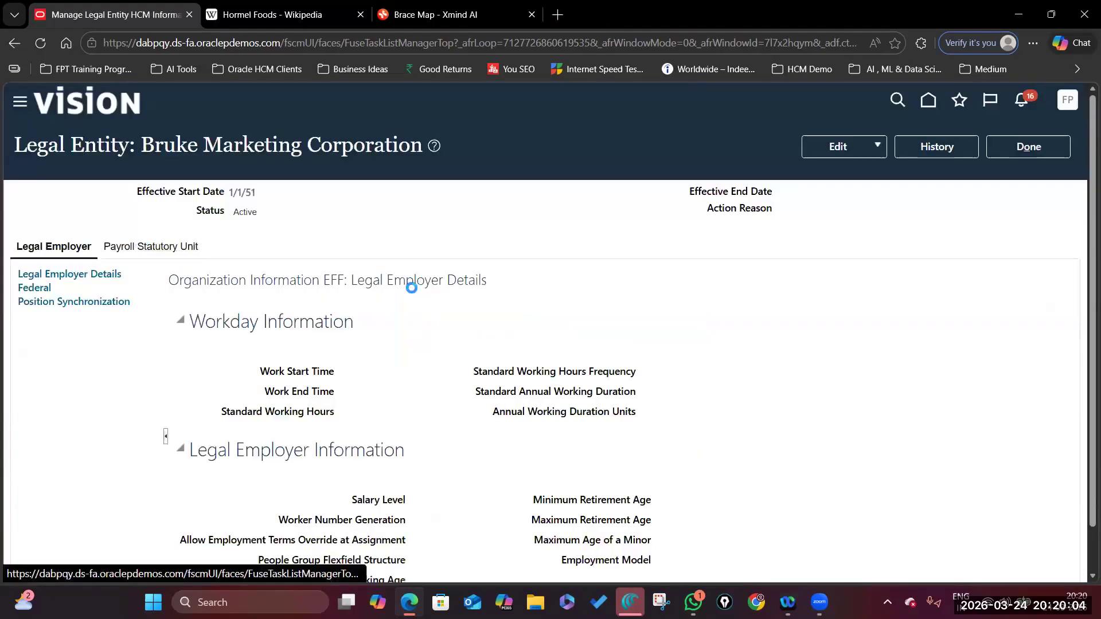
Review the Associated Legislative Data Group field in the legal entity's Payroll Statutory Unit information.
left_click(160, 247)
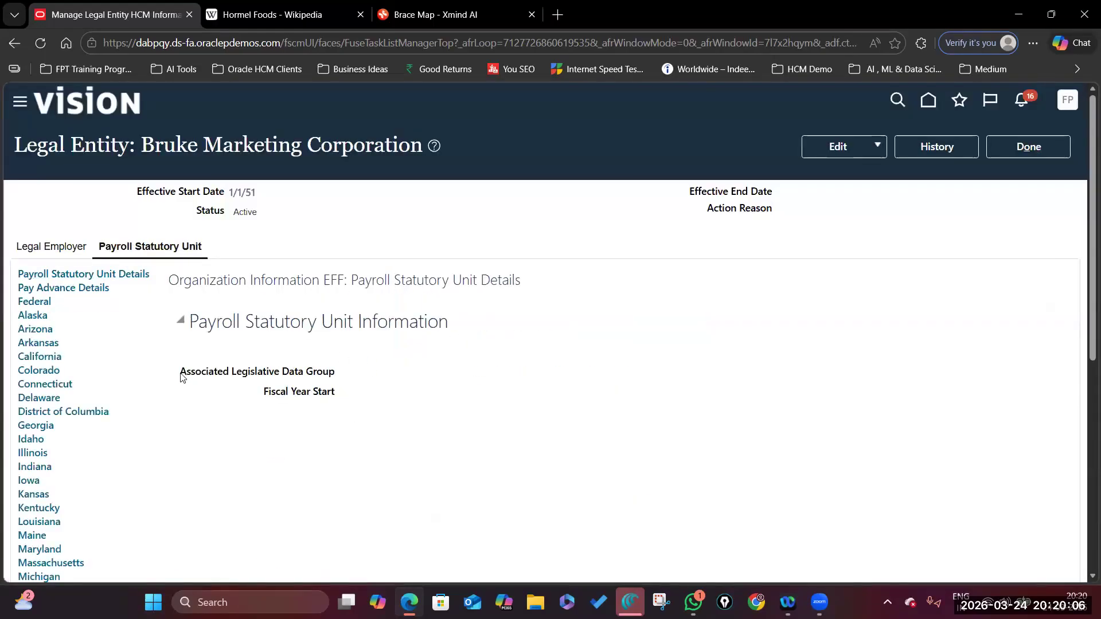
left_click_drag(180, 372, 337, 378)
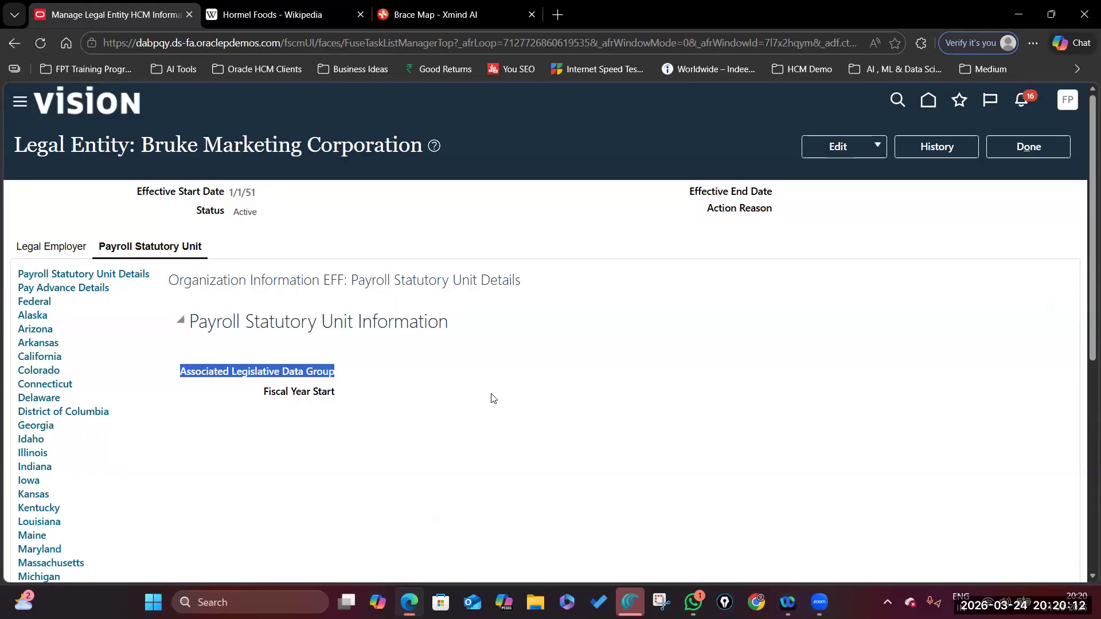
key("alt+Tab")
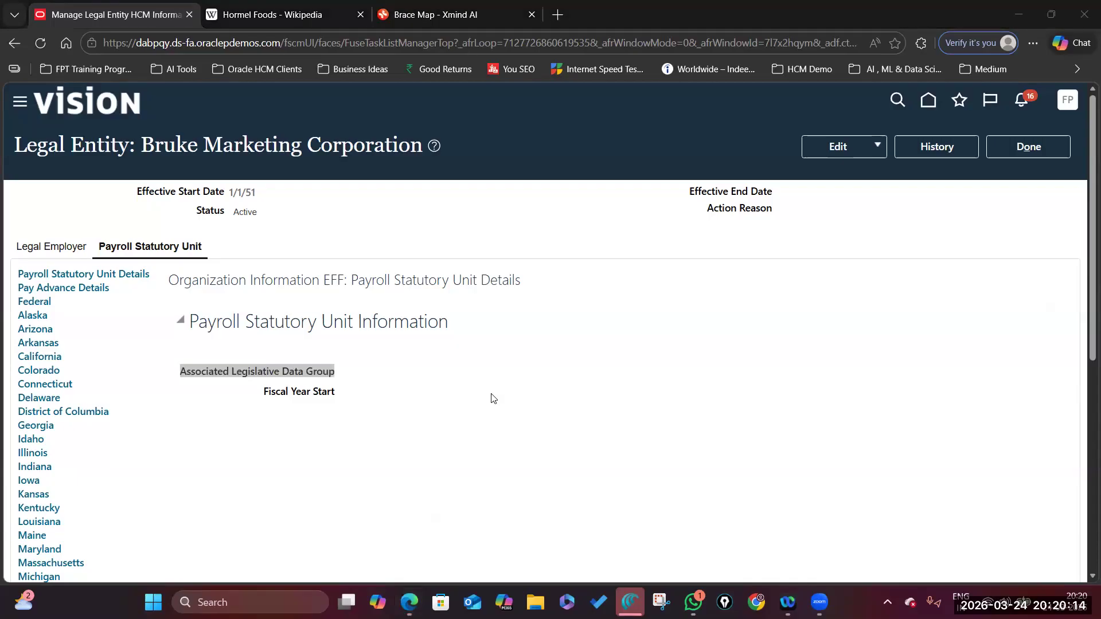
left_click(344, 439)
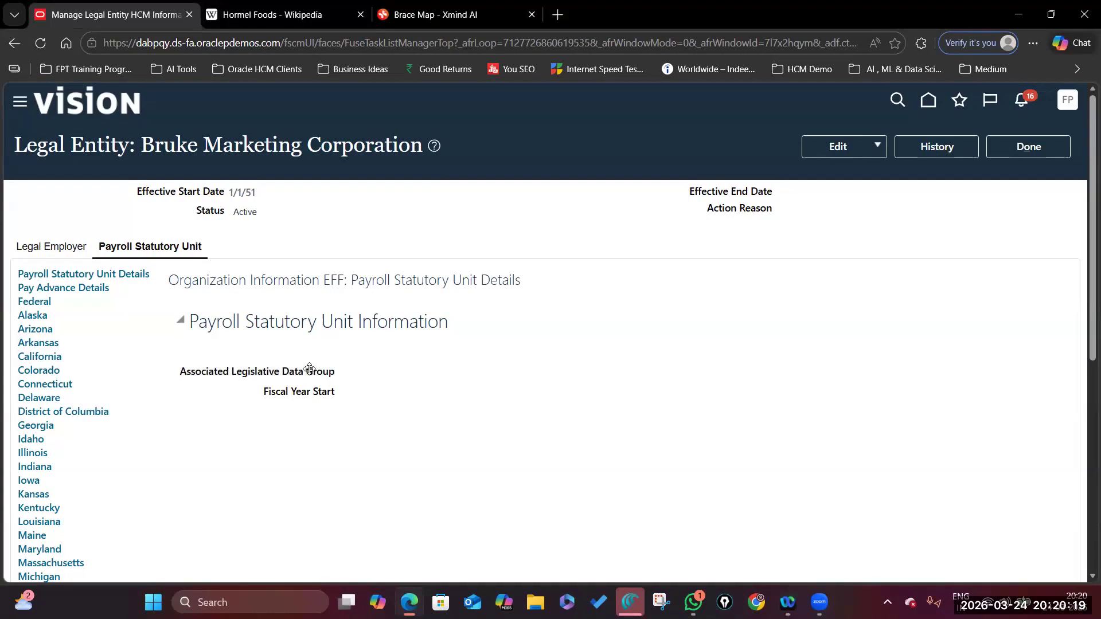
left_click_drag(349, 369, 484, 416)
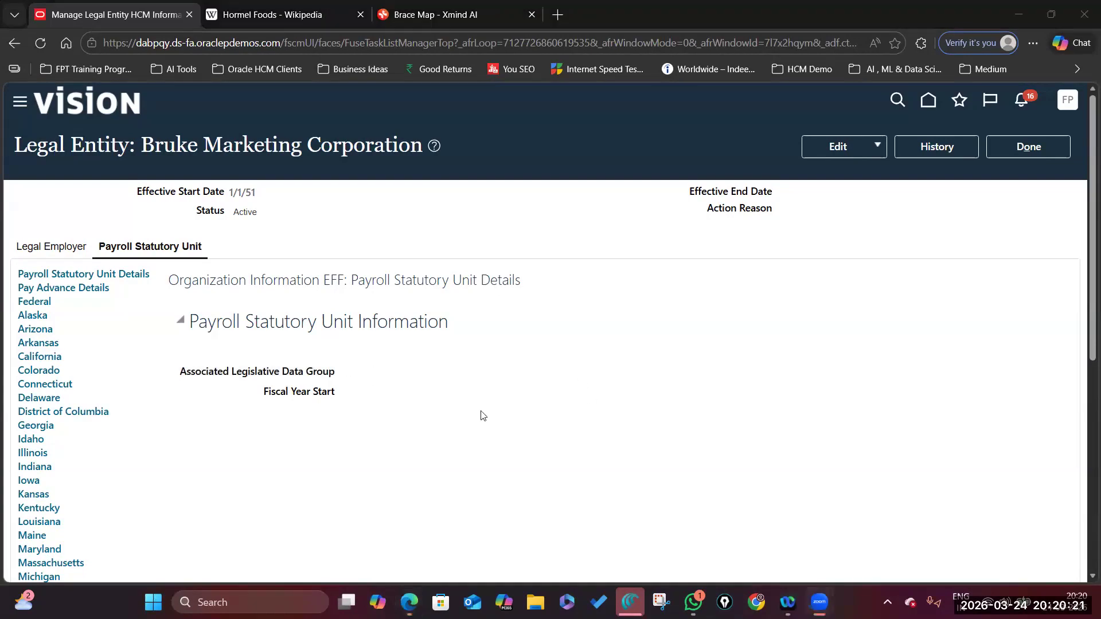
left_click_drag(233, 375, 346, 378)
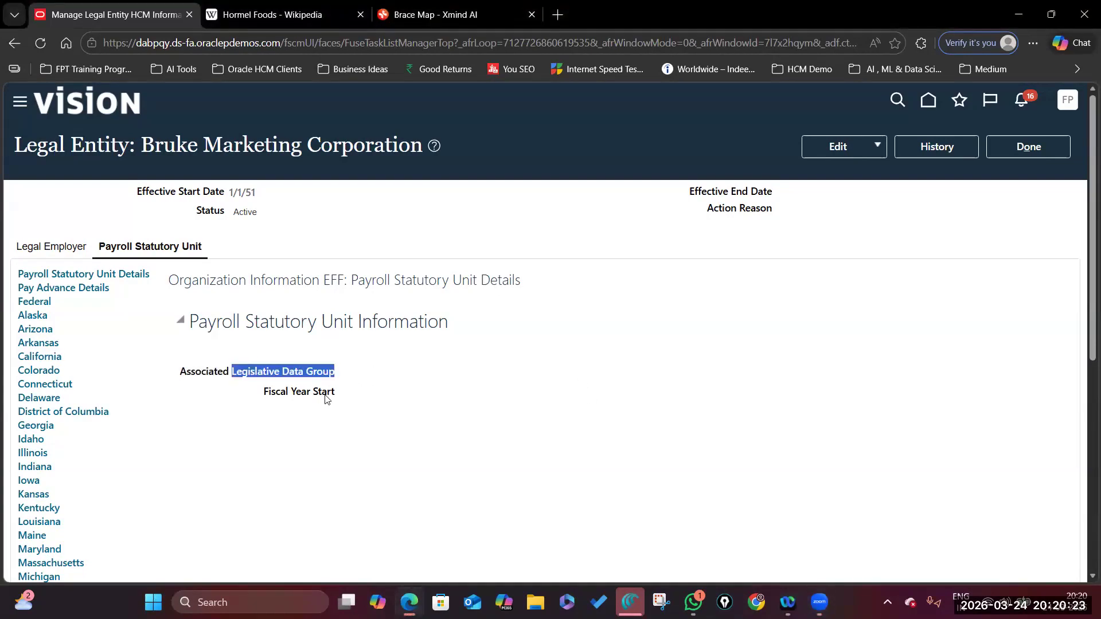
Leave the legal entity's HCM information, search the setup tasks for "Manage Legislative Data%" and open Manage Legislative Data Groups.
left_click(1013, 149)
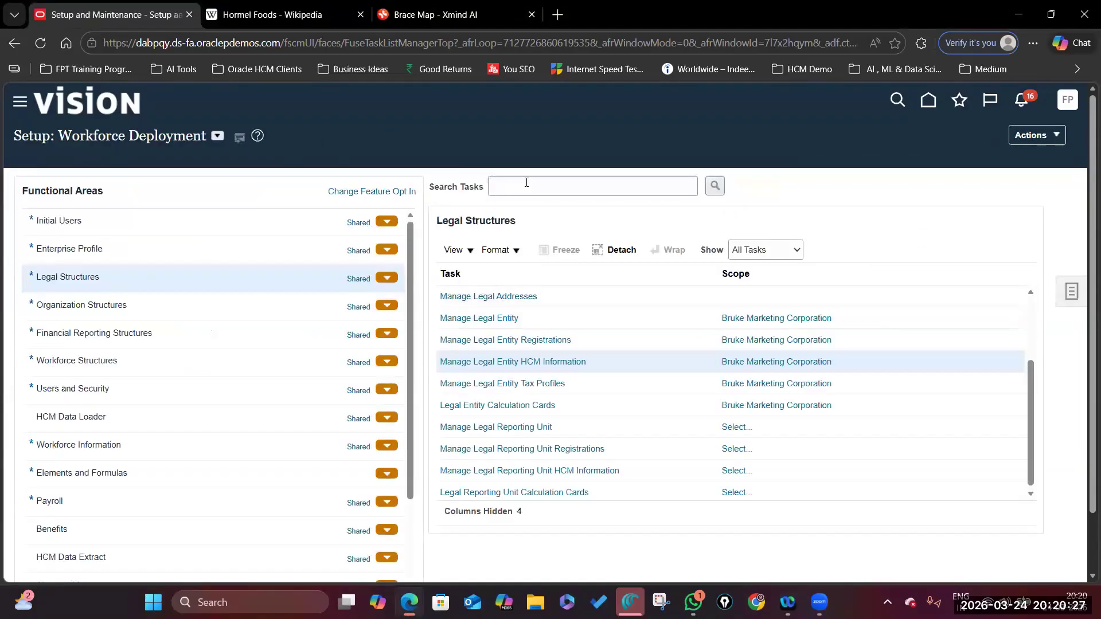
left_click(526, 182)
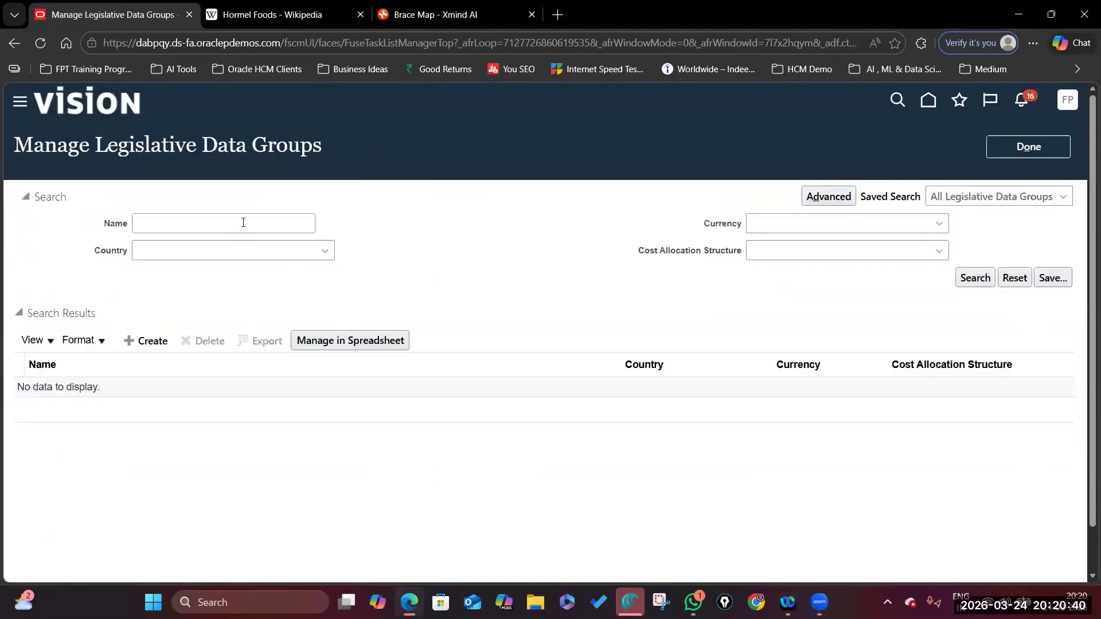
left_click(241, 223)
left_click(509, 234)
Create a legislative data group named BMC LDG with United States as its country.
left_click(151, 342)
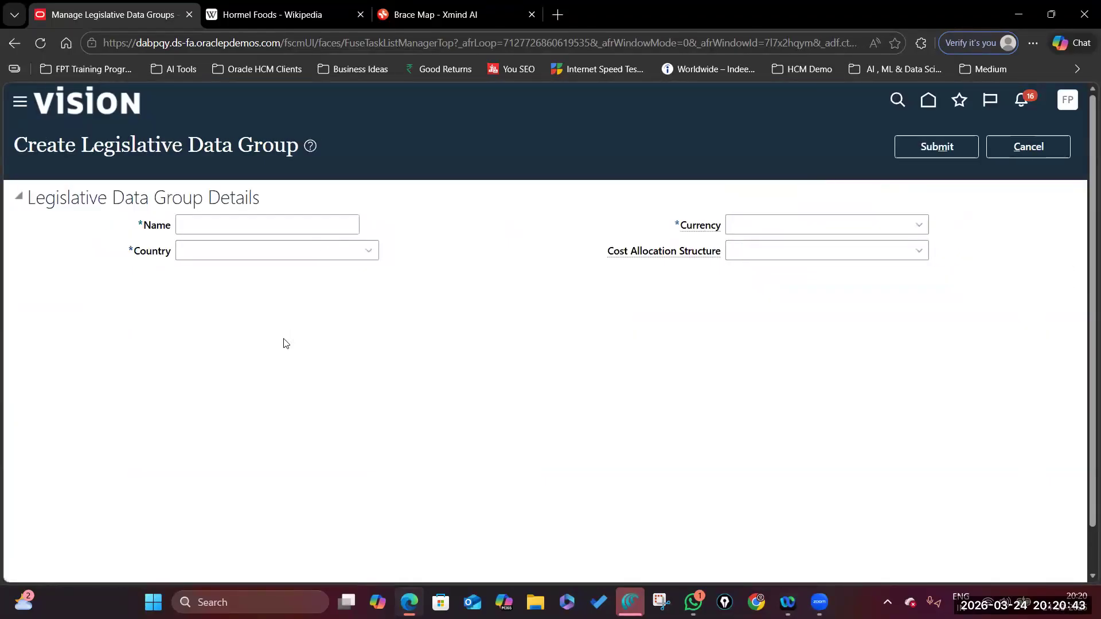
left_click(241, 230)
type("B")
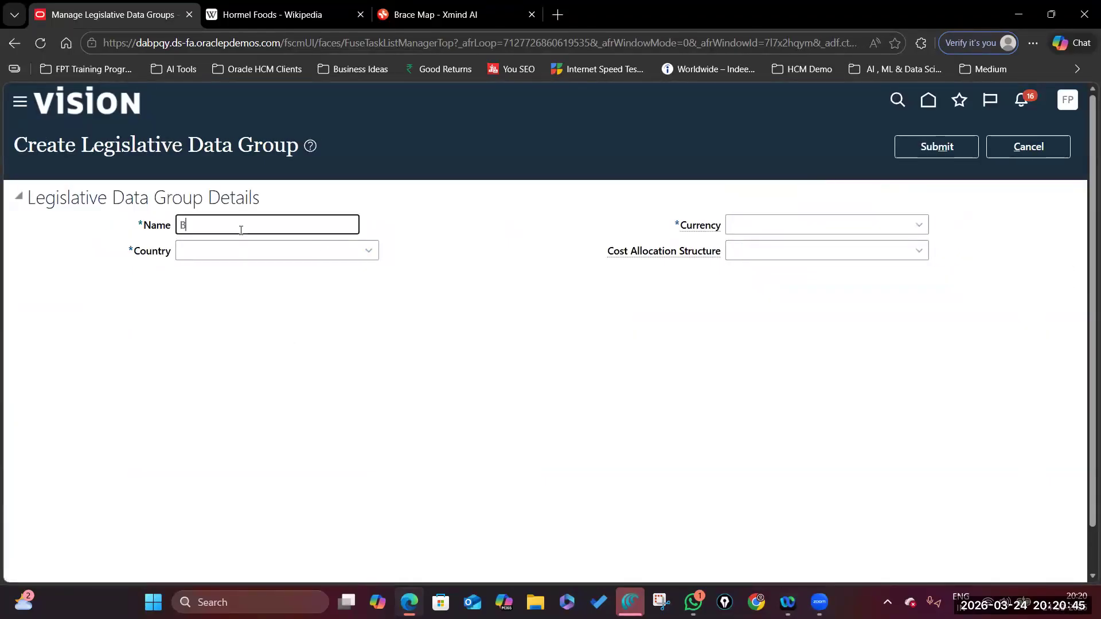
type("MC")
type(" Le")
type("G")
left_click(368, 251)
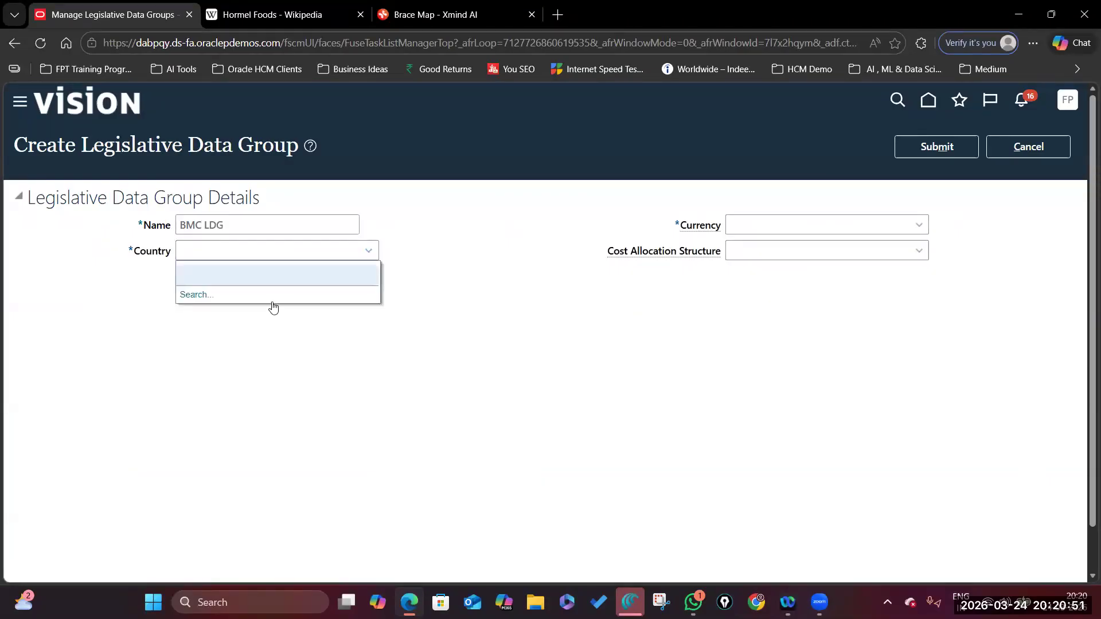
left_click(209, 295)
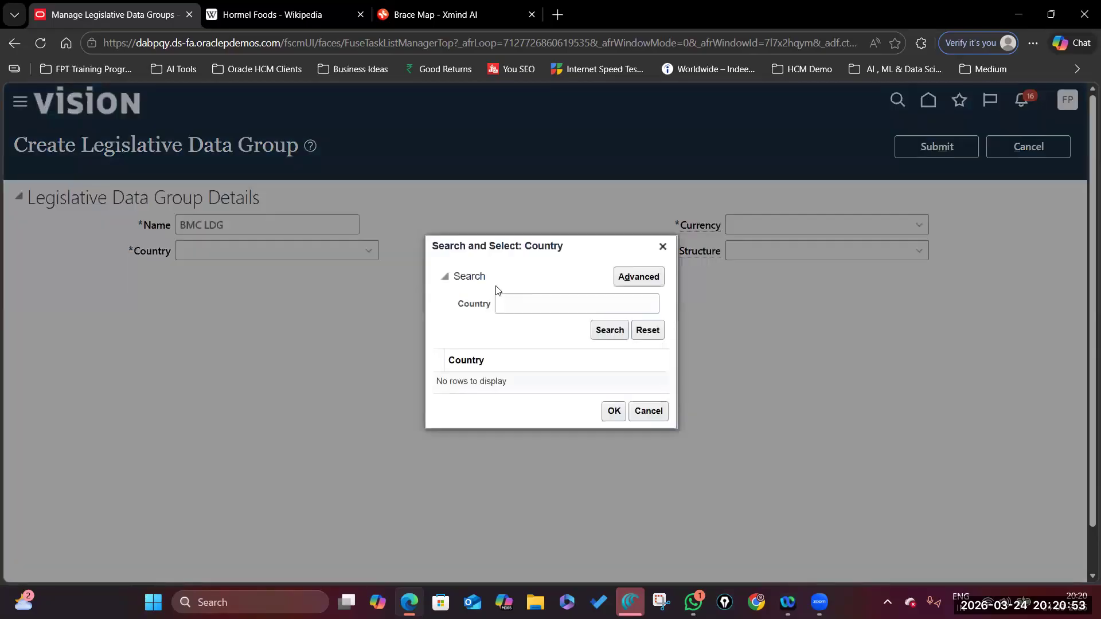
left_click(503, 294)
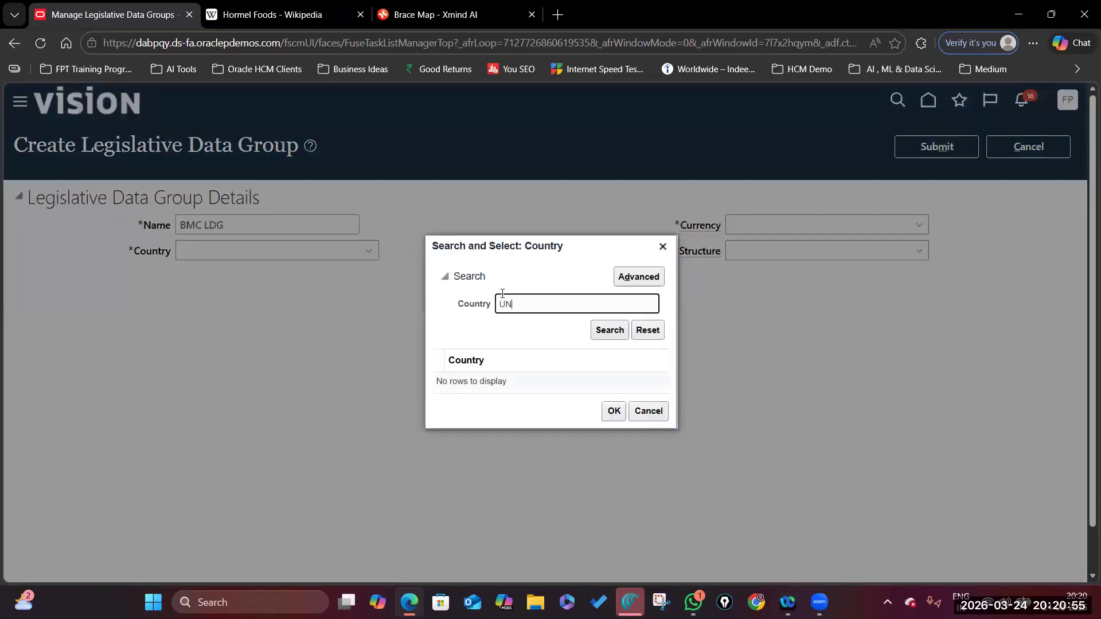
type("UN")
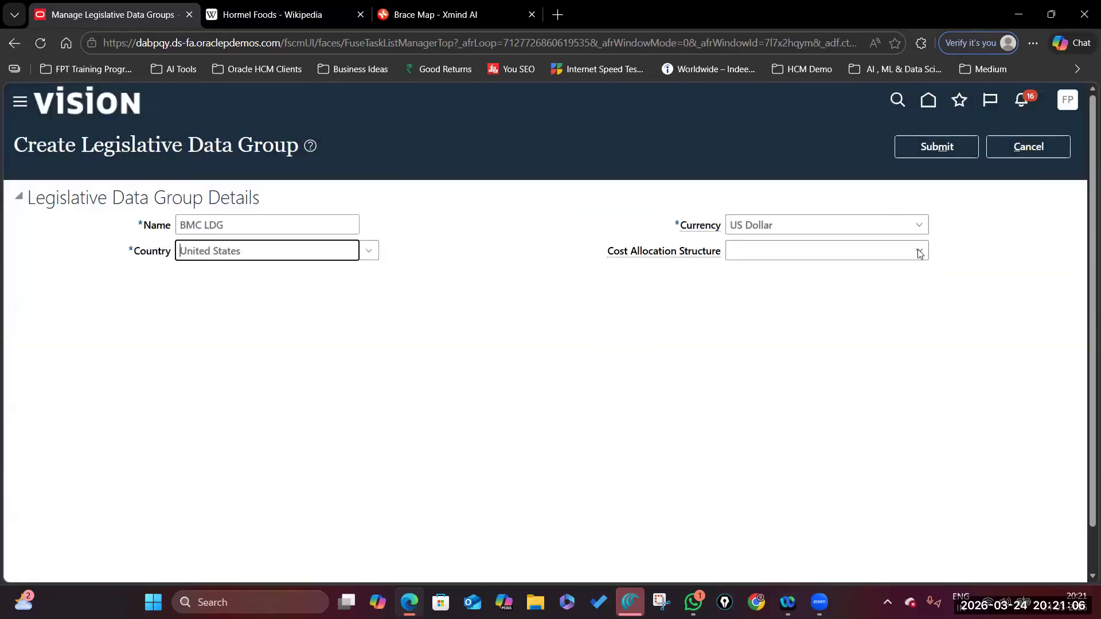
Set the Cost Allocation Structure to US Cost Flex Instance by searching for US%, and submit the legislative data group.
left_click(919, 251)
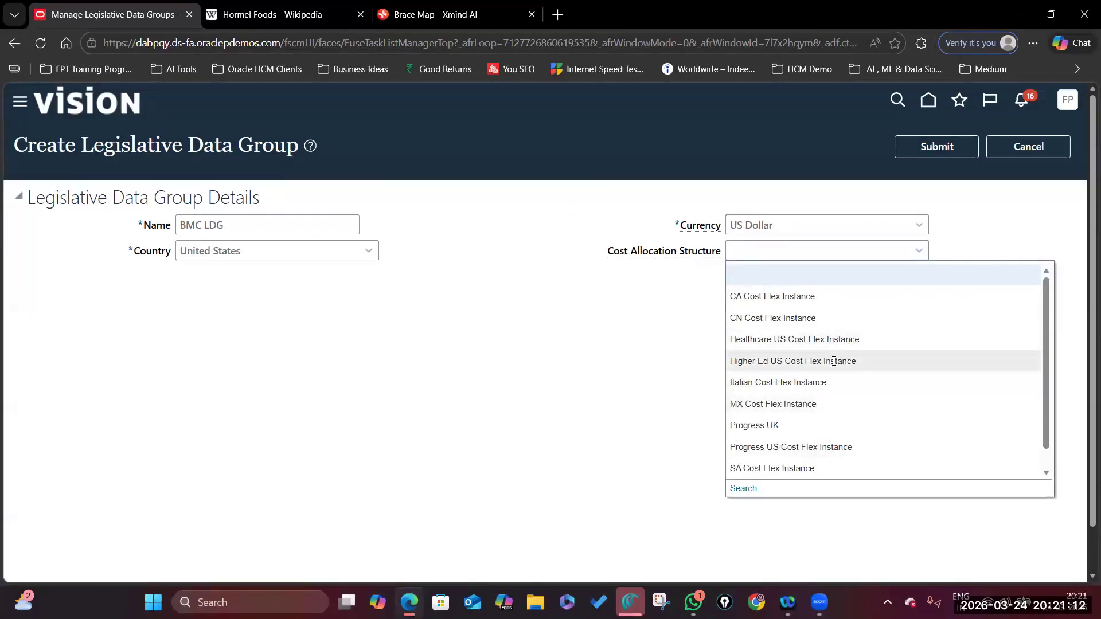
left_click(743, 488)
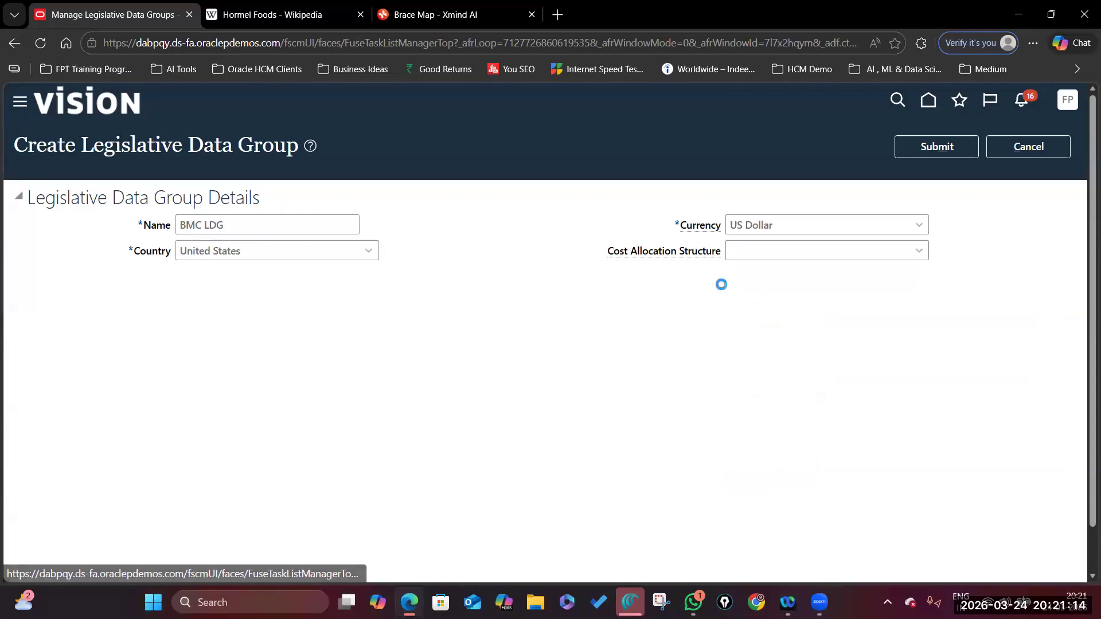
left_click(543, 312)
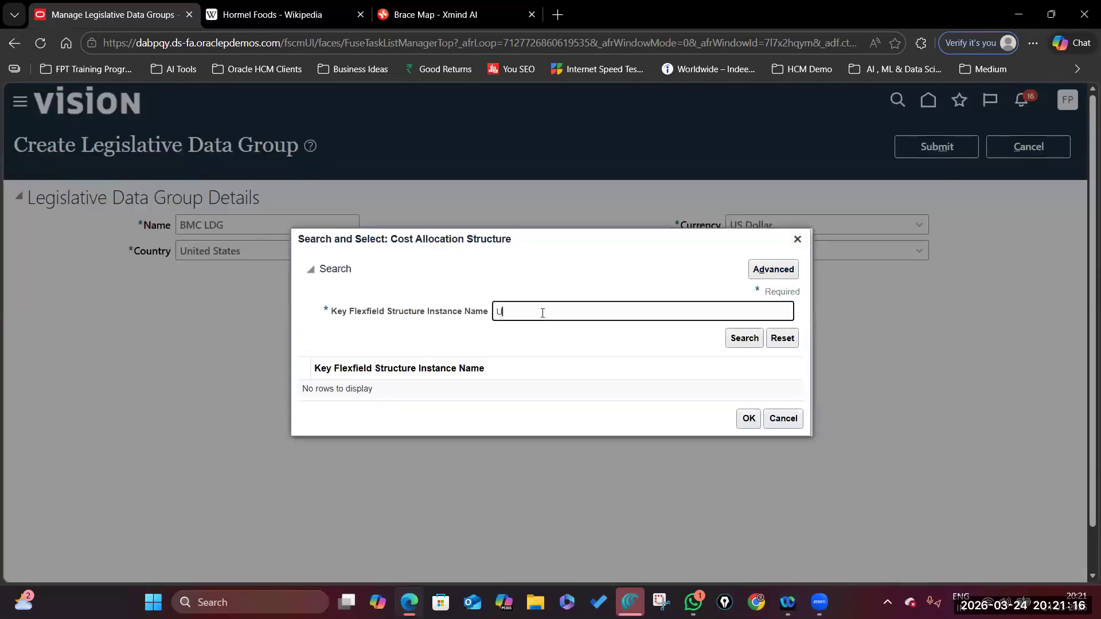
type("US%")
key("Return")
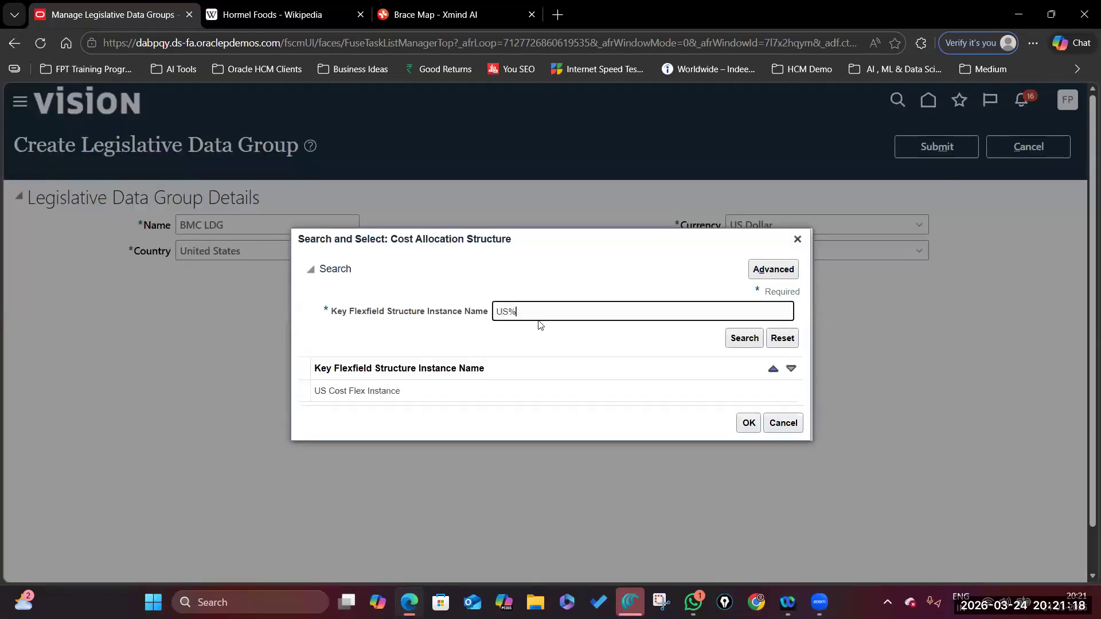
left_click(409, 393)
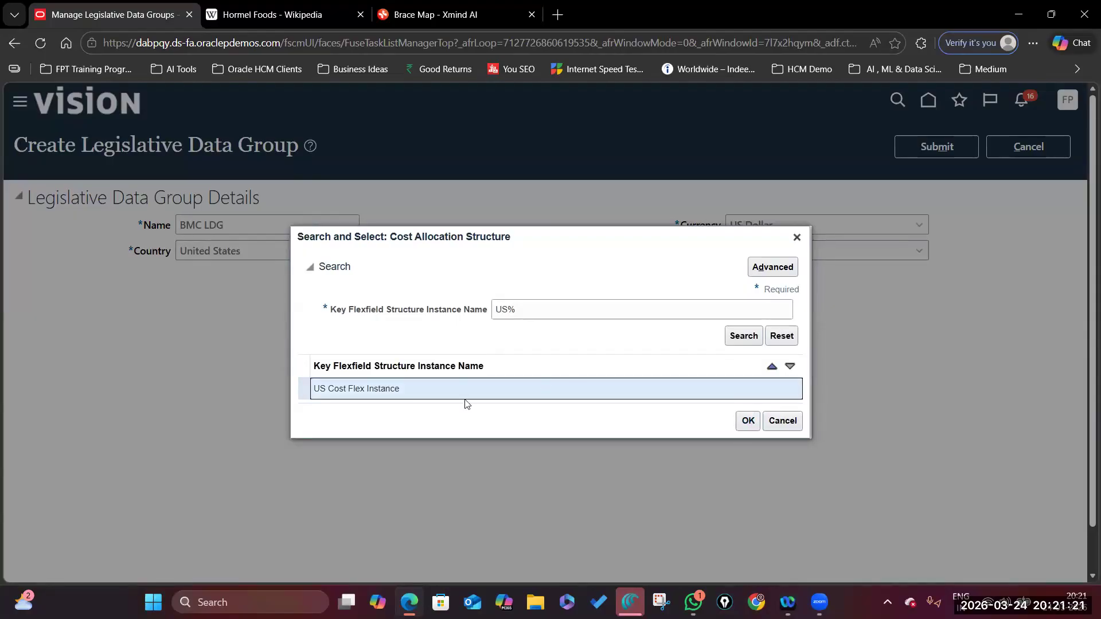
left_click(749, 424)
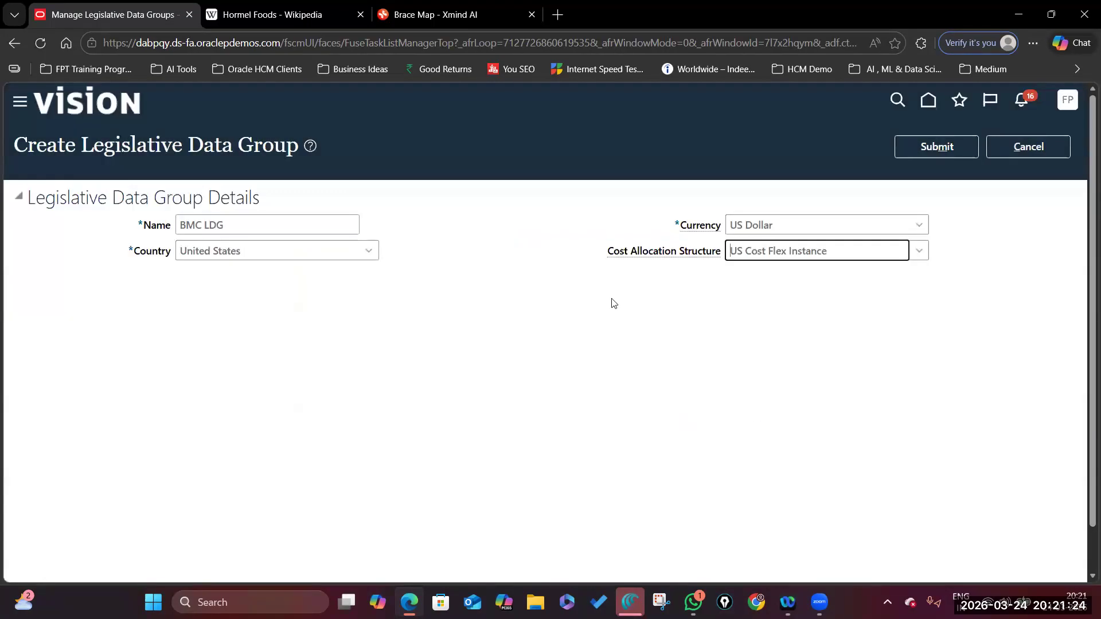
left_click(937, 148)
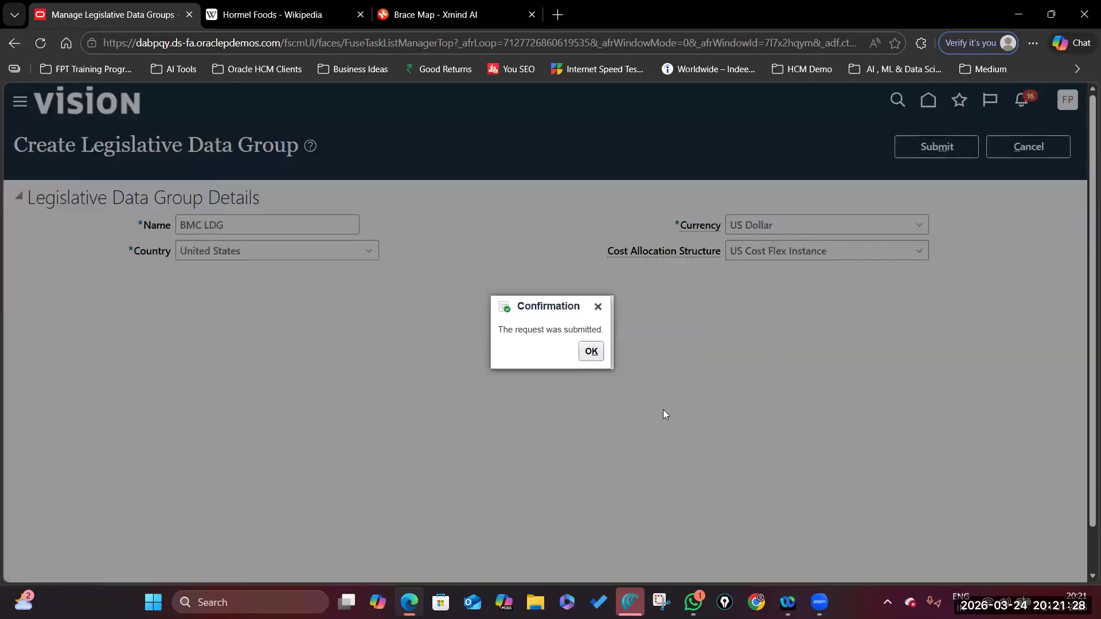
left_click(597, 354)
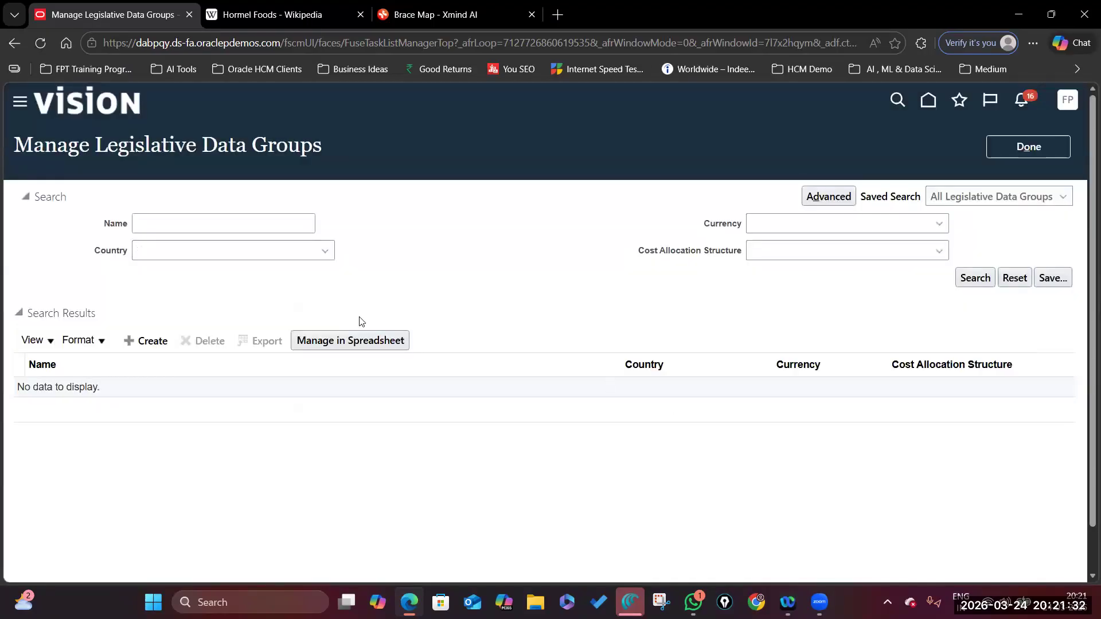
Search the legislative data groups by name for BMC%, narrow the Name column in the results, and close the page.
left_click(154, 225)
type("B")
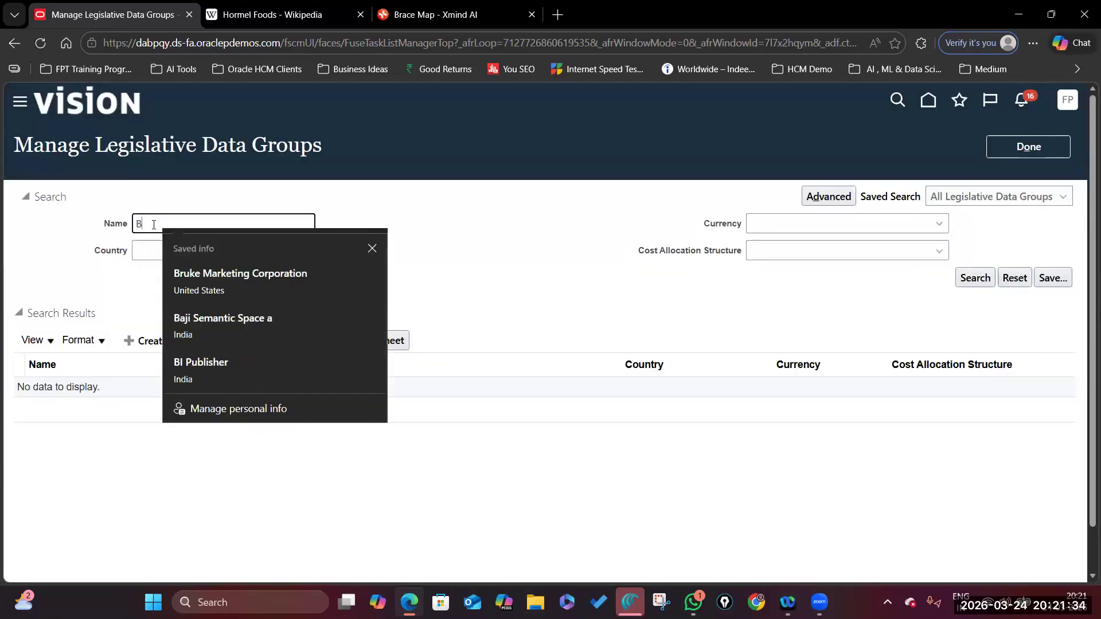
type("MI")
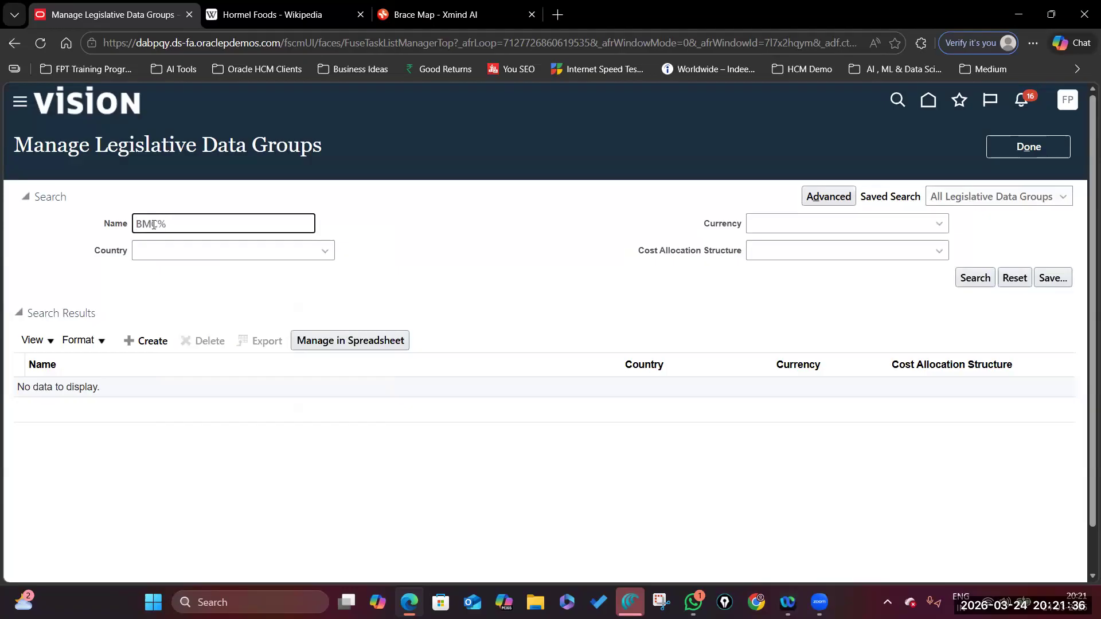
type("%")
key("Return")
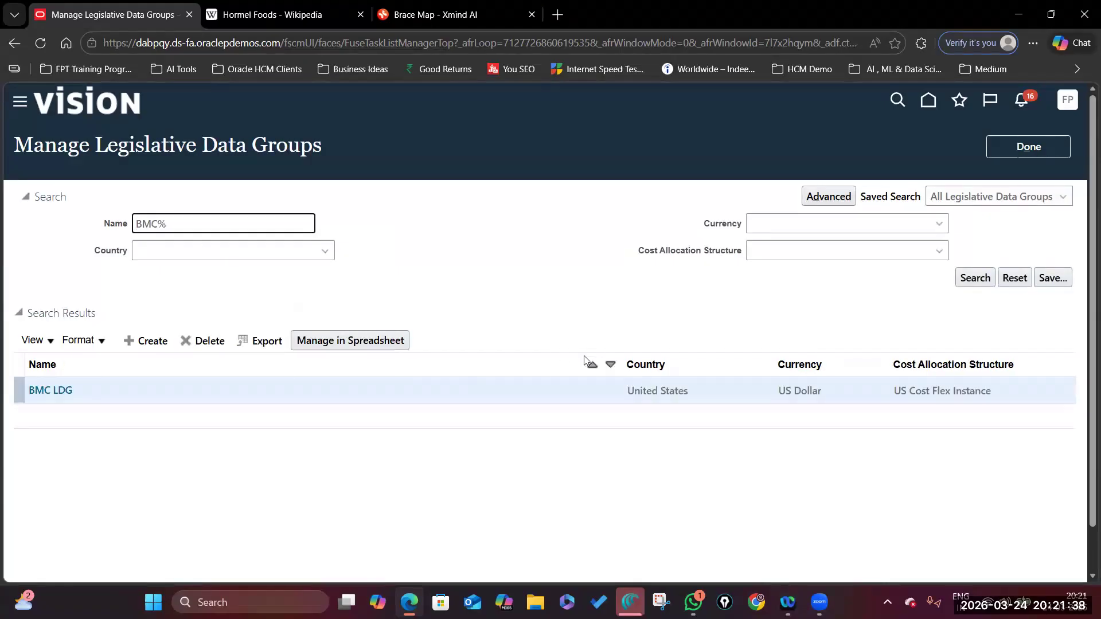
left_click_drag(625, 364, 317, 364)
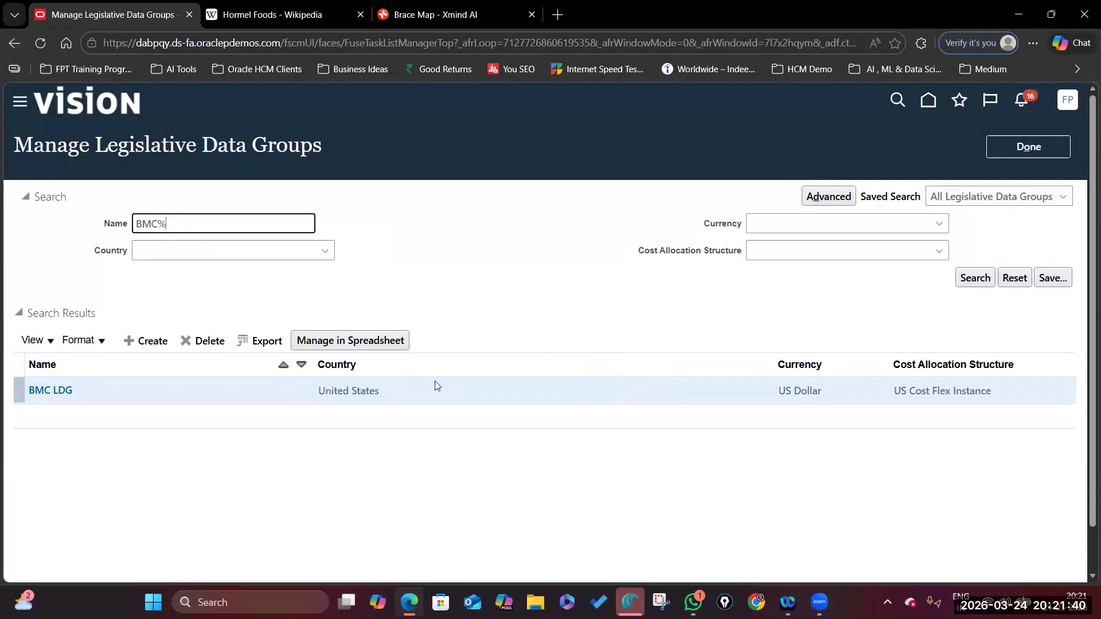
left_click(1029, 146)
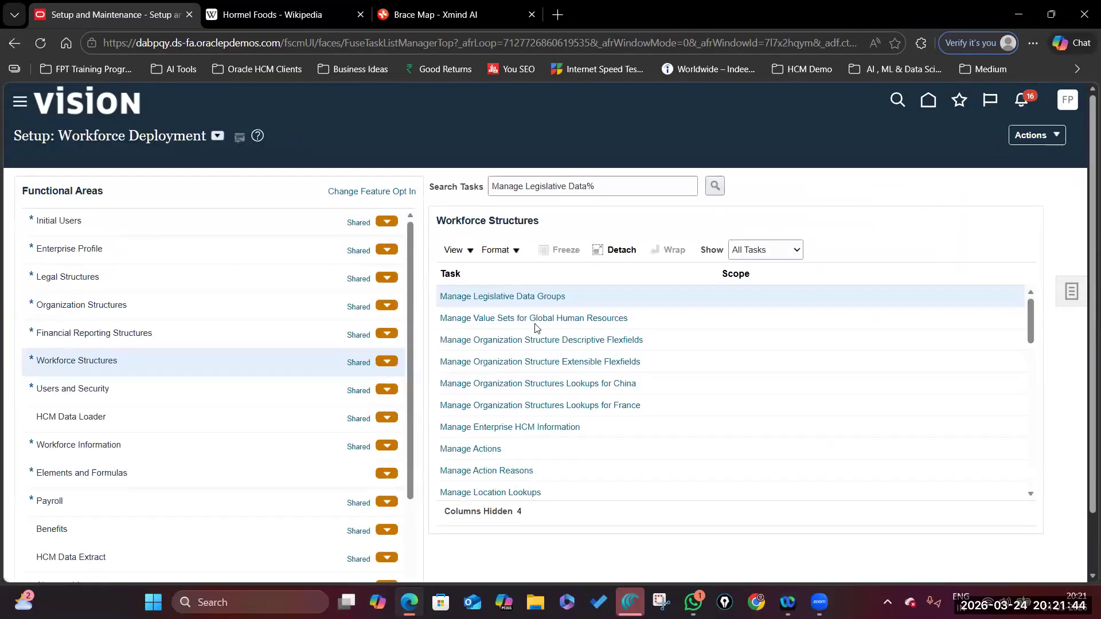
Search the setup tasks for "Manage Legal Entity%" and go to Manage Legal Entity in Legal Structures.
left_click_drag(523, 185, 694, 186)
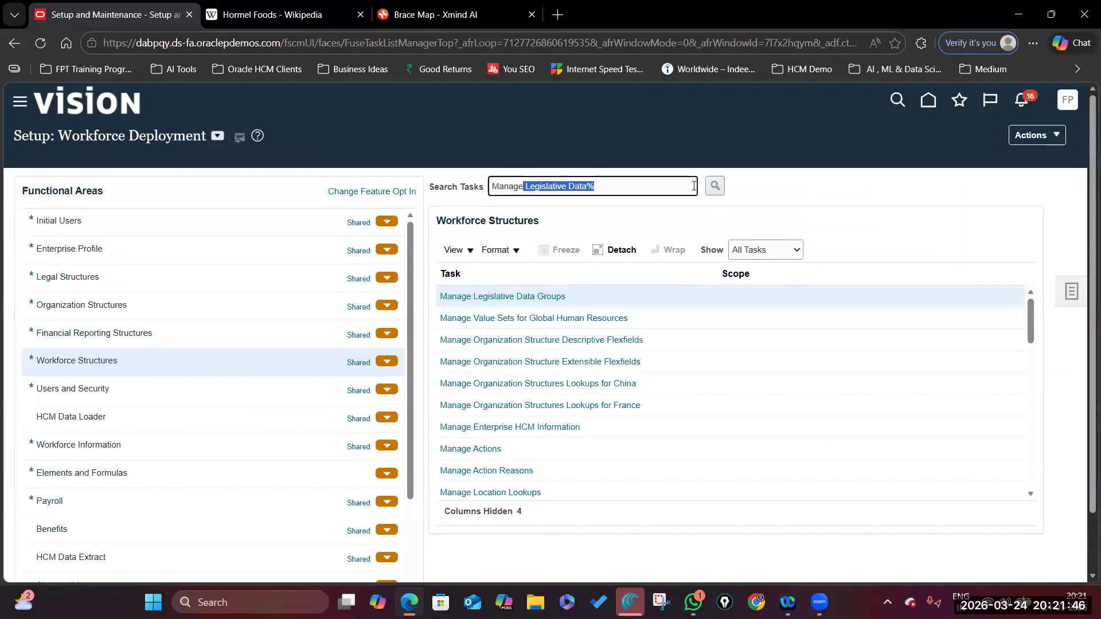
type("Legal ")
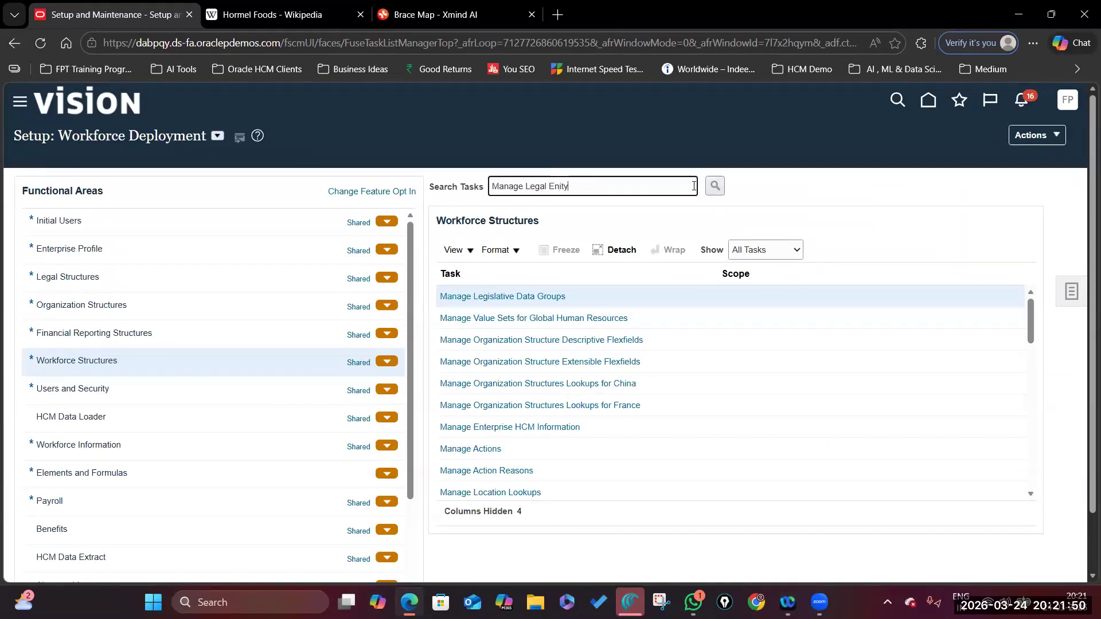
type("Entity%")
key("Return")
left_click(367, 341)
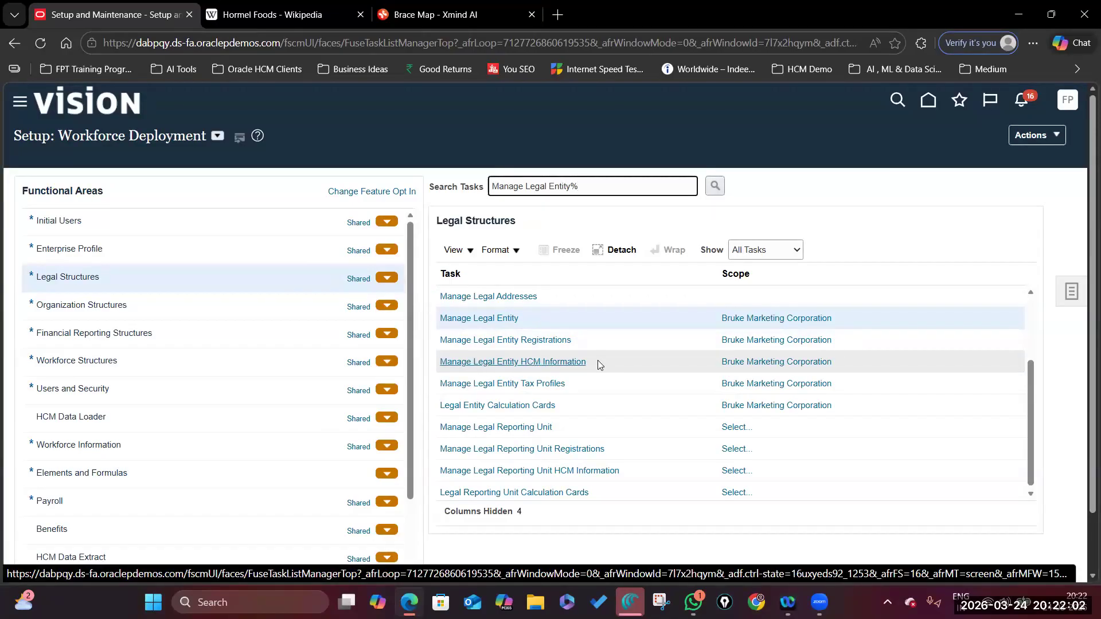
Open Manage Legal Entity HCM Information for Bruke Marketing Corporation and start correcting its Payroll Statutory Unit record.
left_click(776, 362)
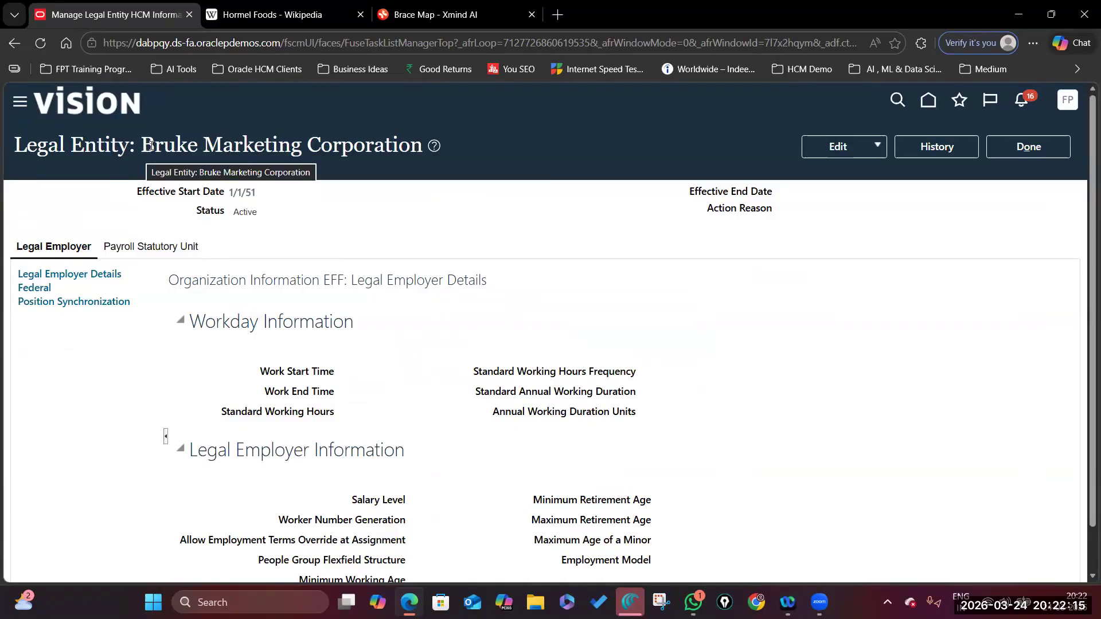
left_click_drag(146, 148, 425, 147)
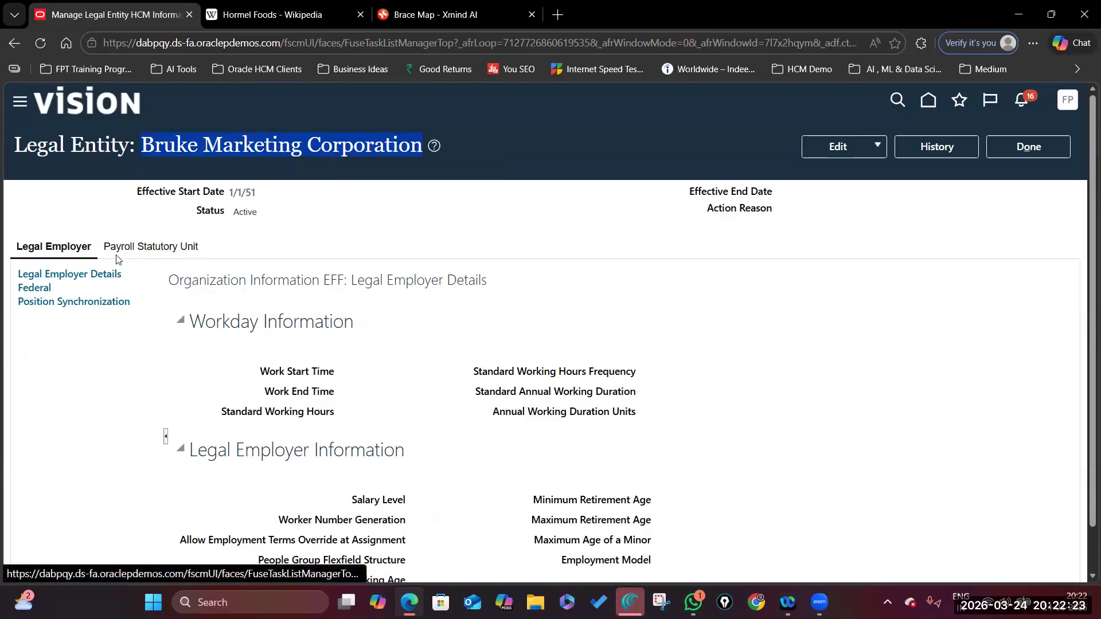
left_click(177, 246)
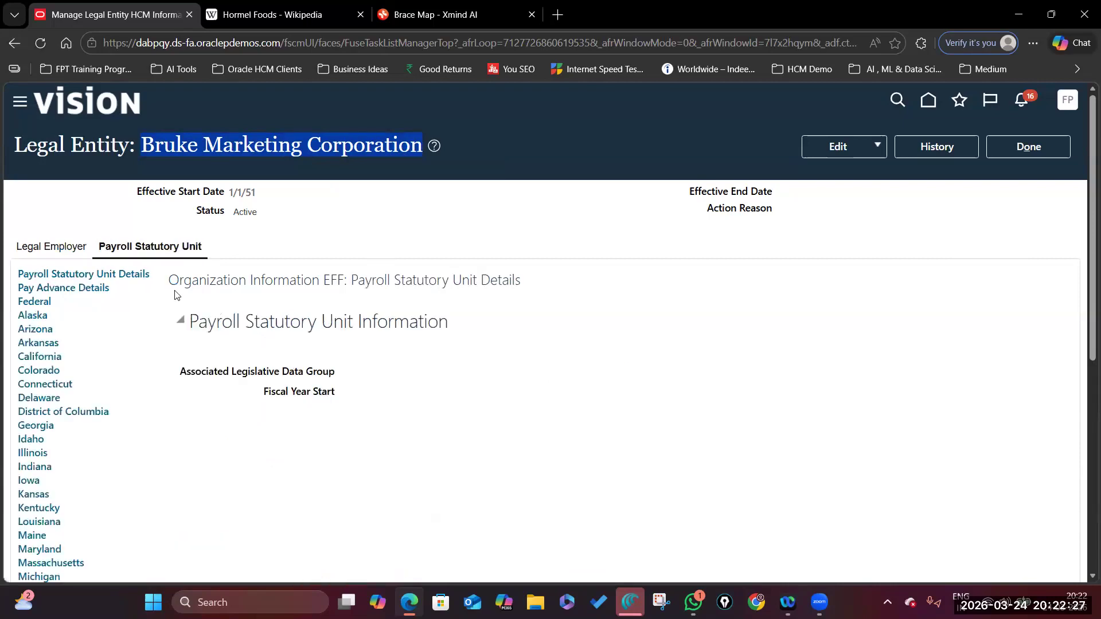
left_click(878, 147)
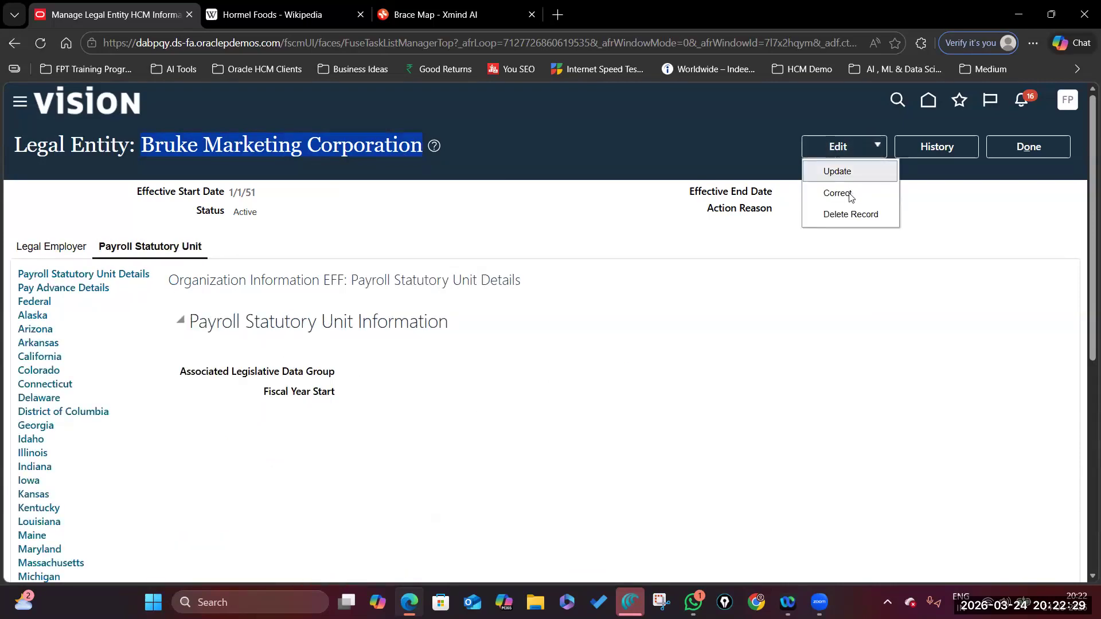
left_click(841, 191)
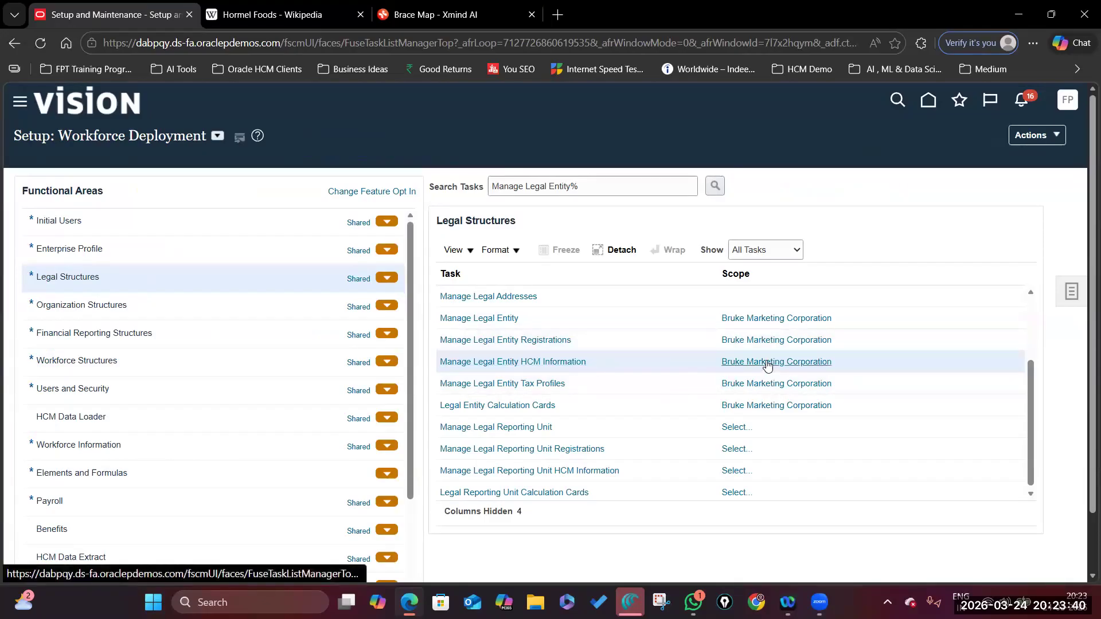
Open scope selection for Manage Legal Reporting Unit and go to the legal reporting units of Bruke Marketing Corporation.
mouse_move(767, 366)
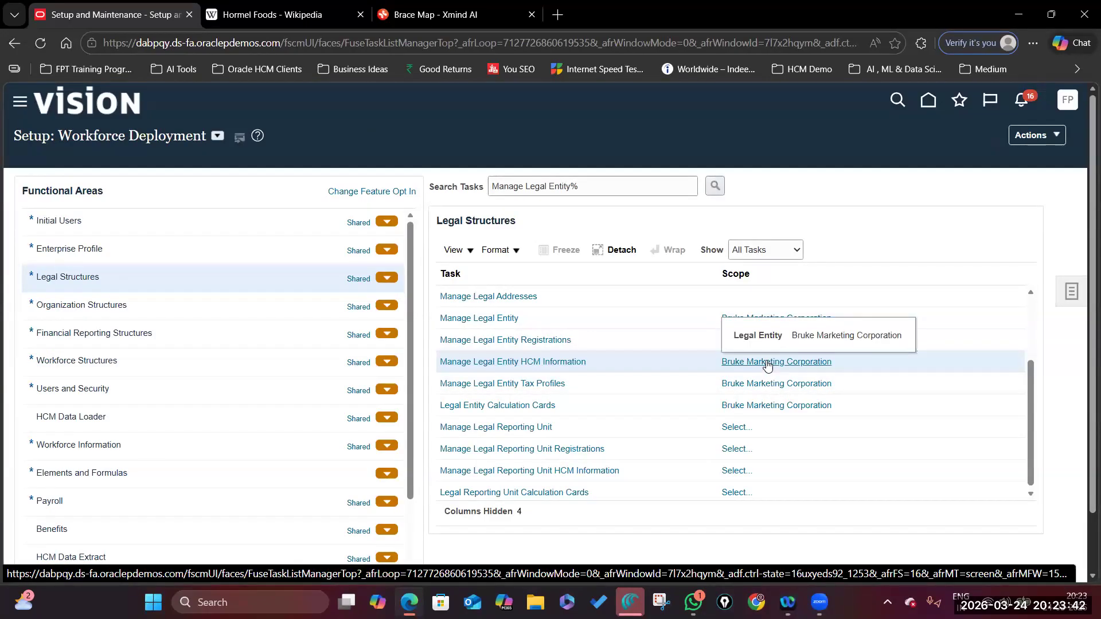
scroll(545, 398, "down", 1)
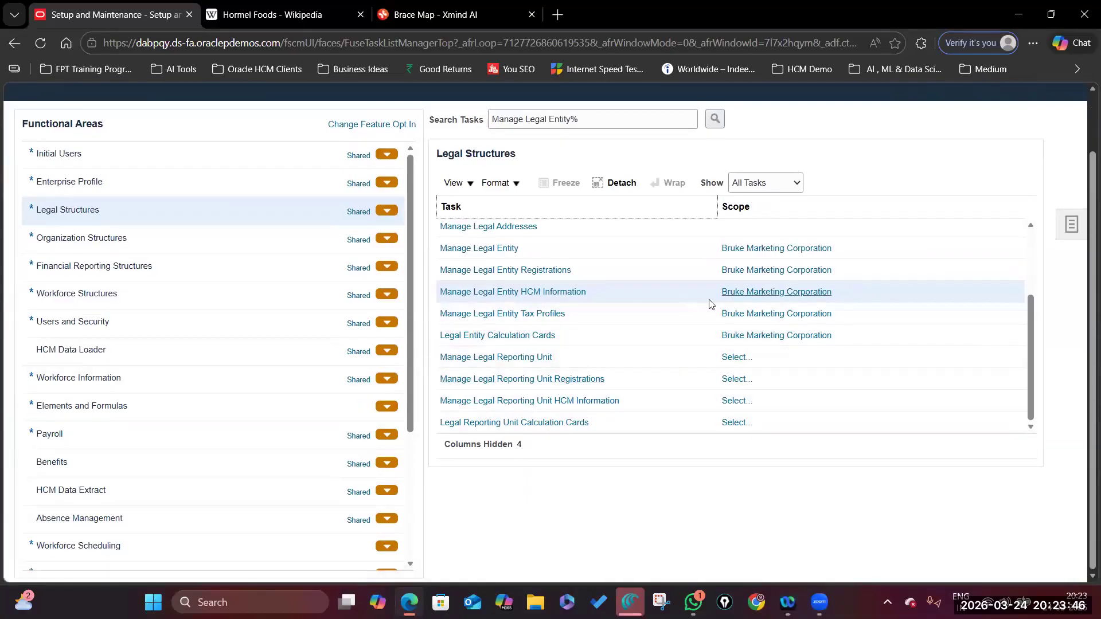
mouse_move(810, 294)
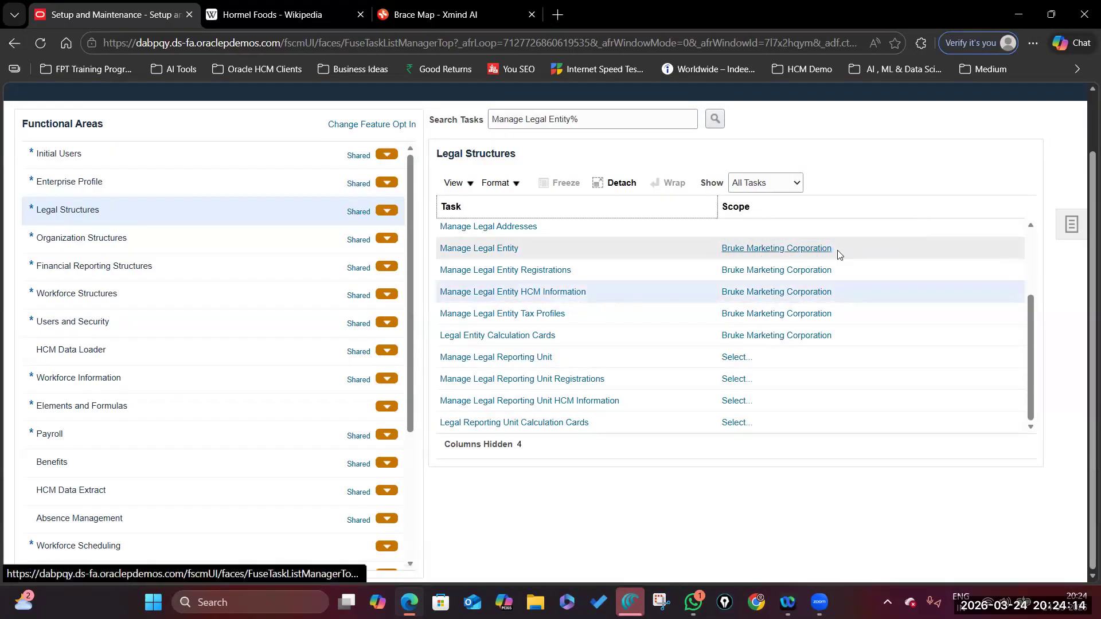
mouse_move(835, 254)
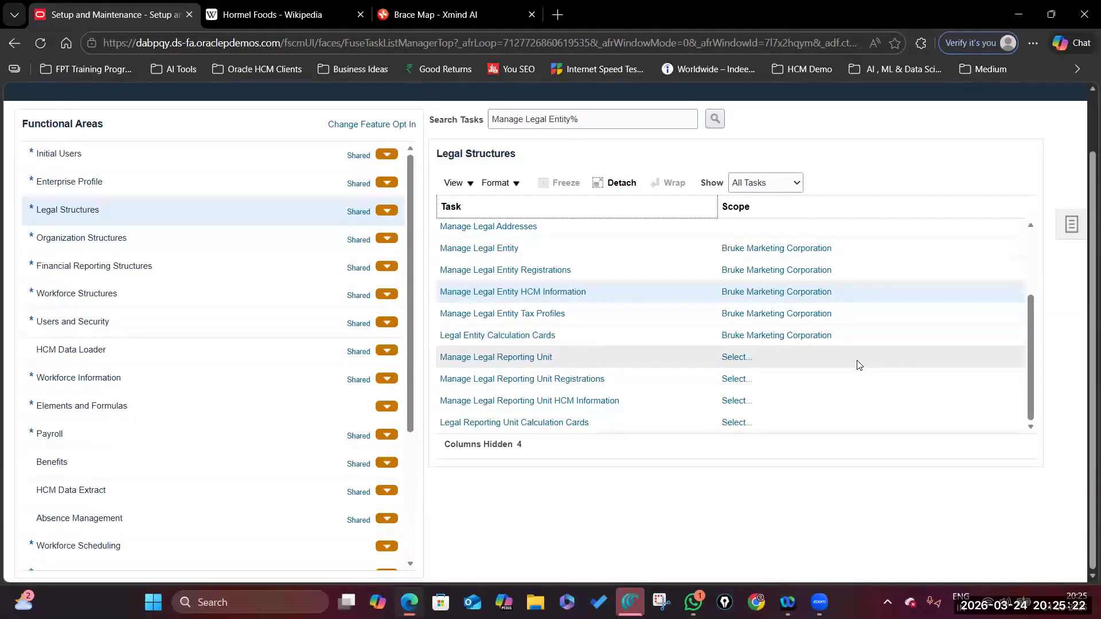
left_click(735, 358)
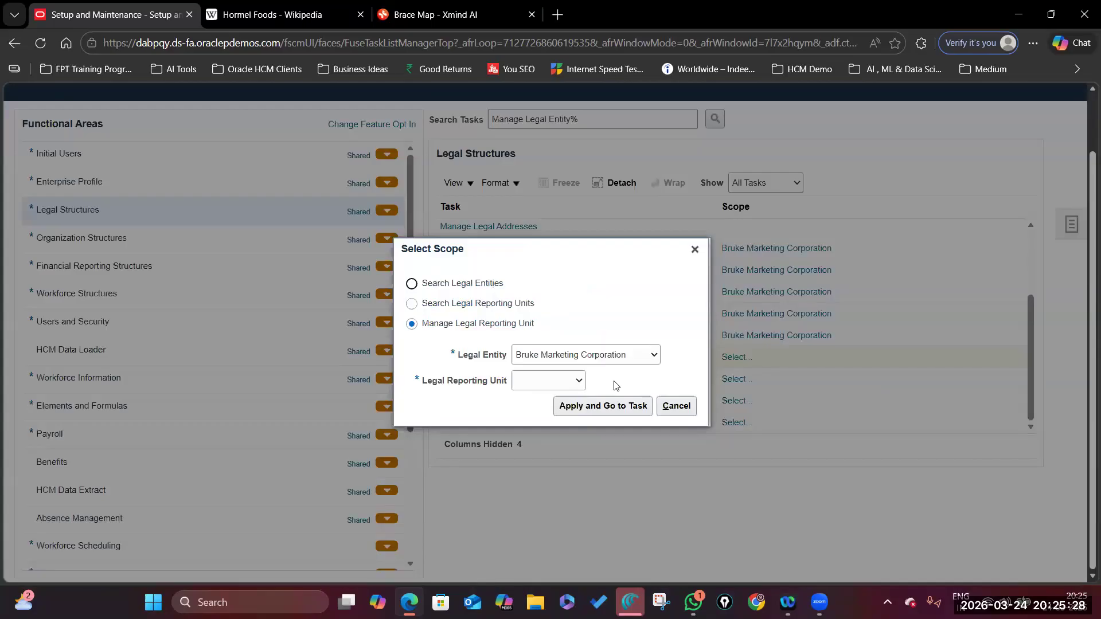
left_click(578, 380)
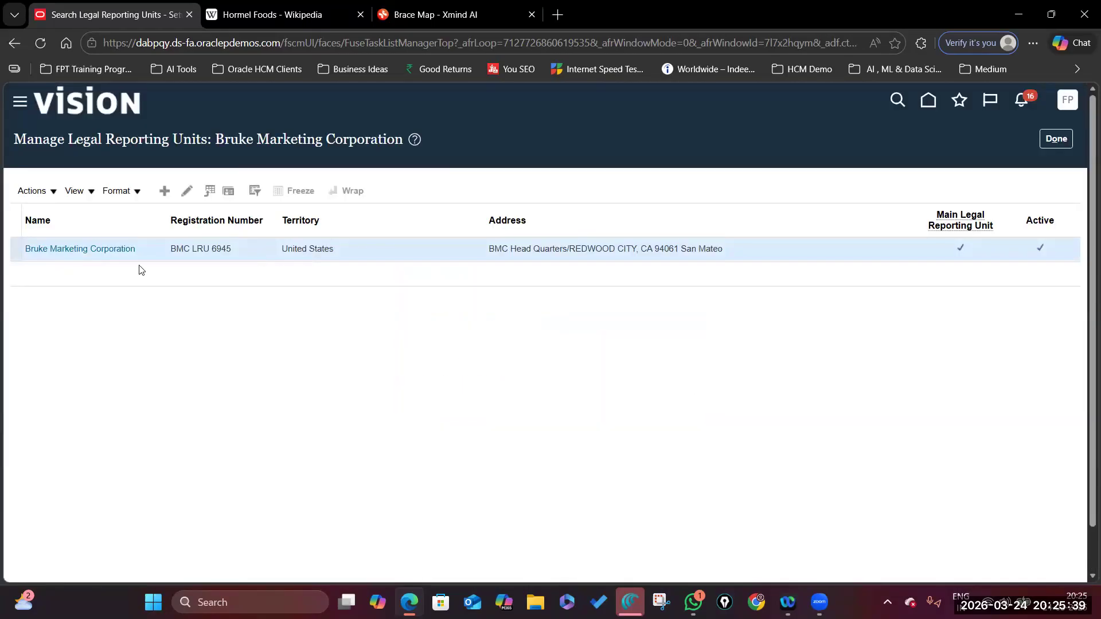
Open Bruke Marketing Corporation's legal reporting unit from the task scope and rename it "Bruke Marketing Corporation LRU", saving the change.
left_click(1058, 142)
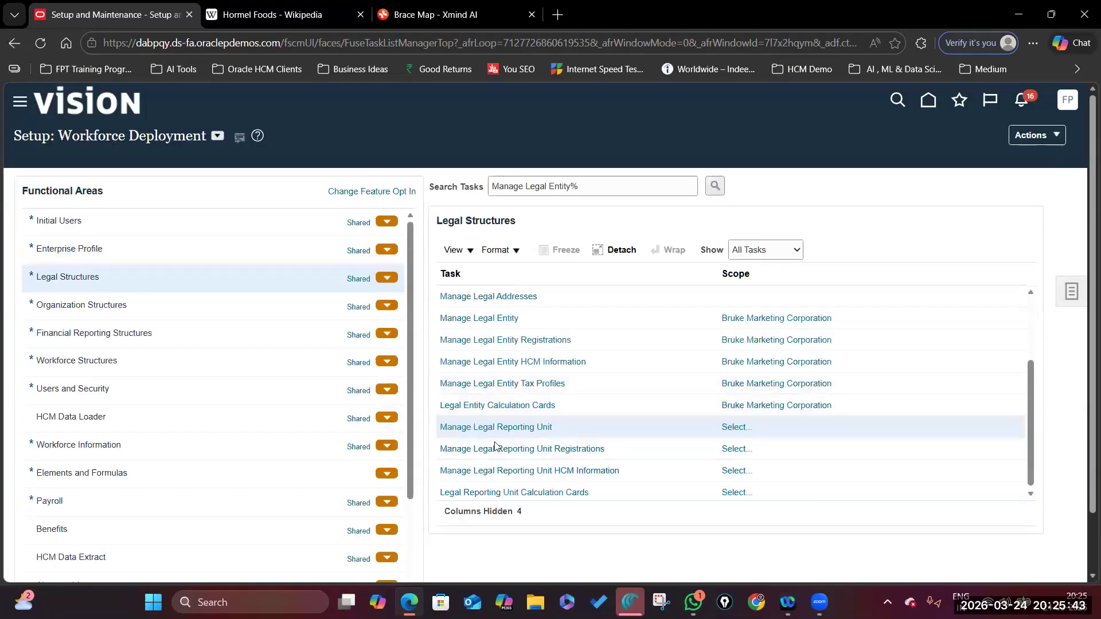
left_click(729, 428)
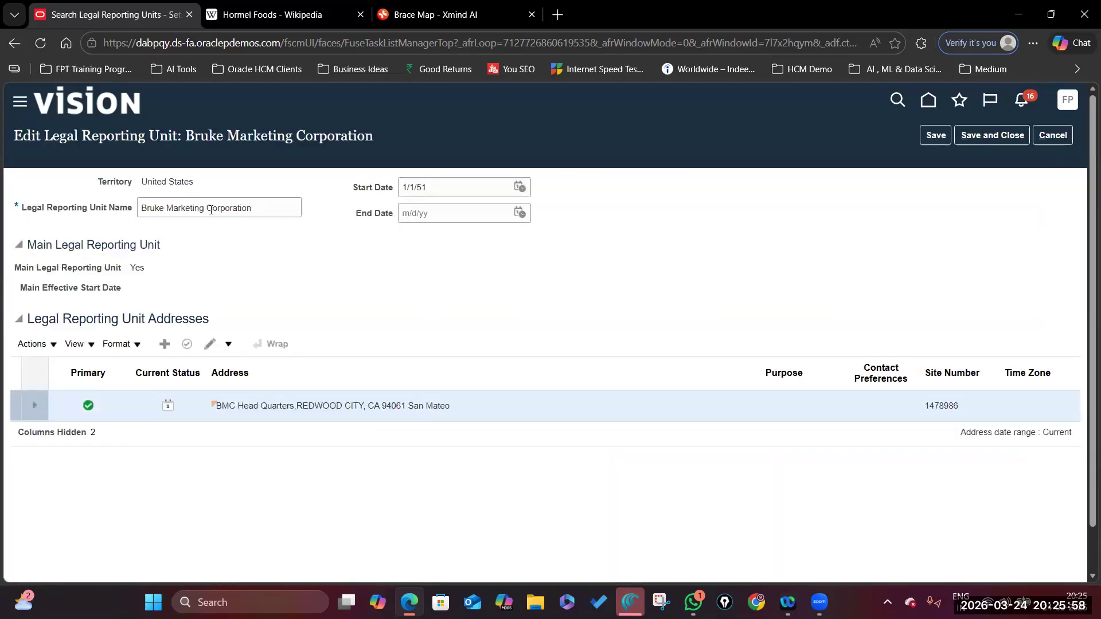
triple_click(248, 207)
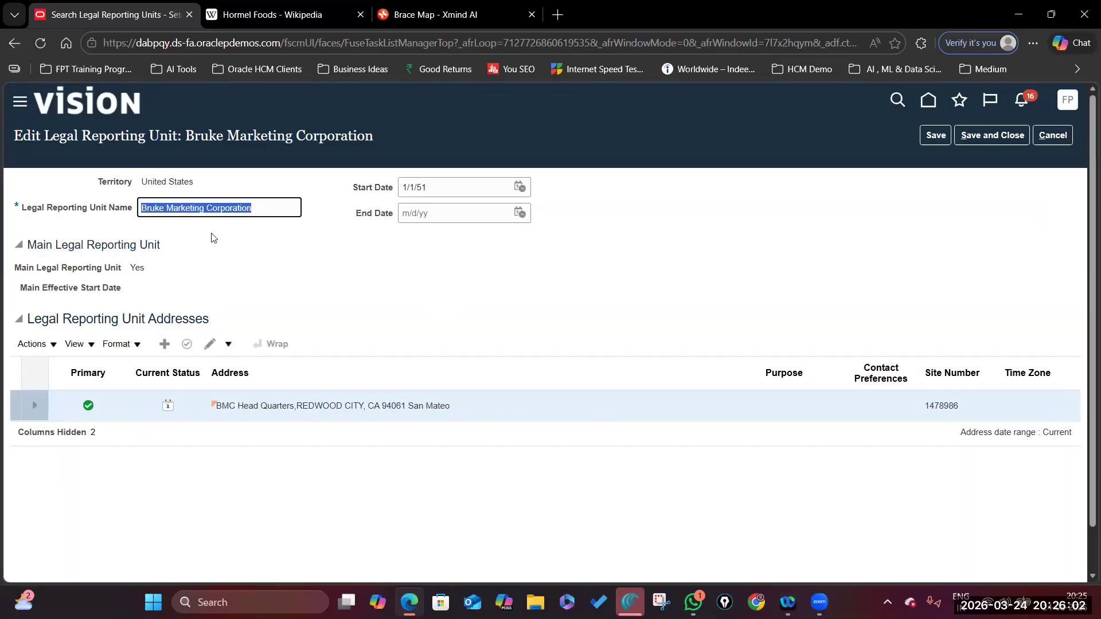
left_click(280, 267)
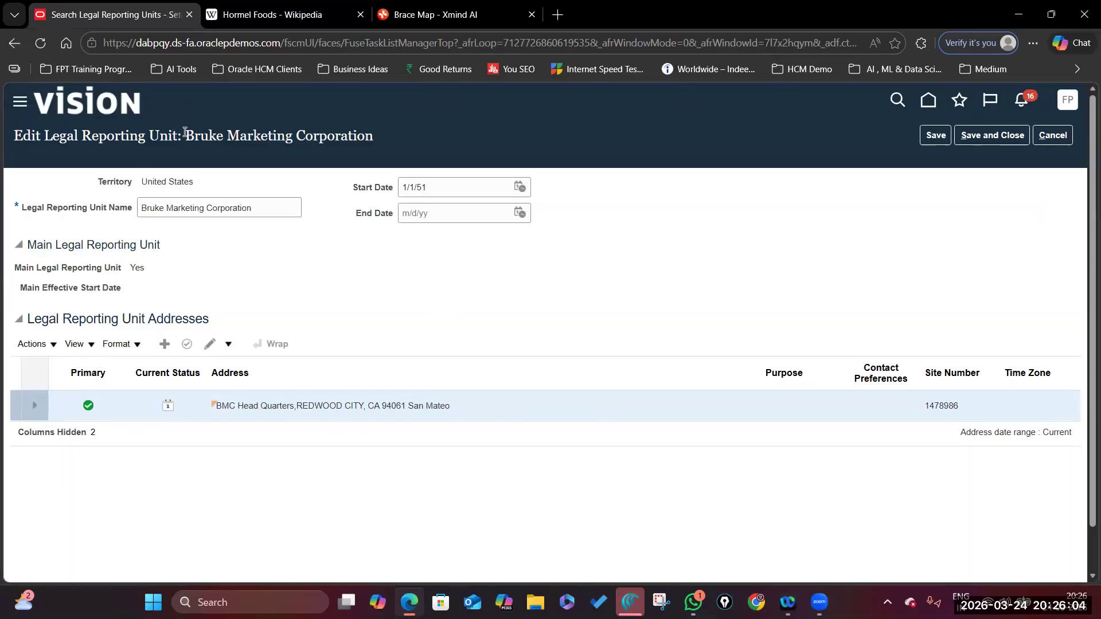
left_click_drag(185, 135, 373, 132)
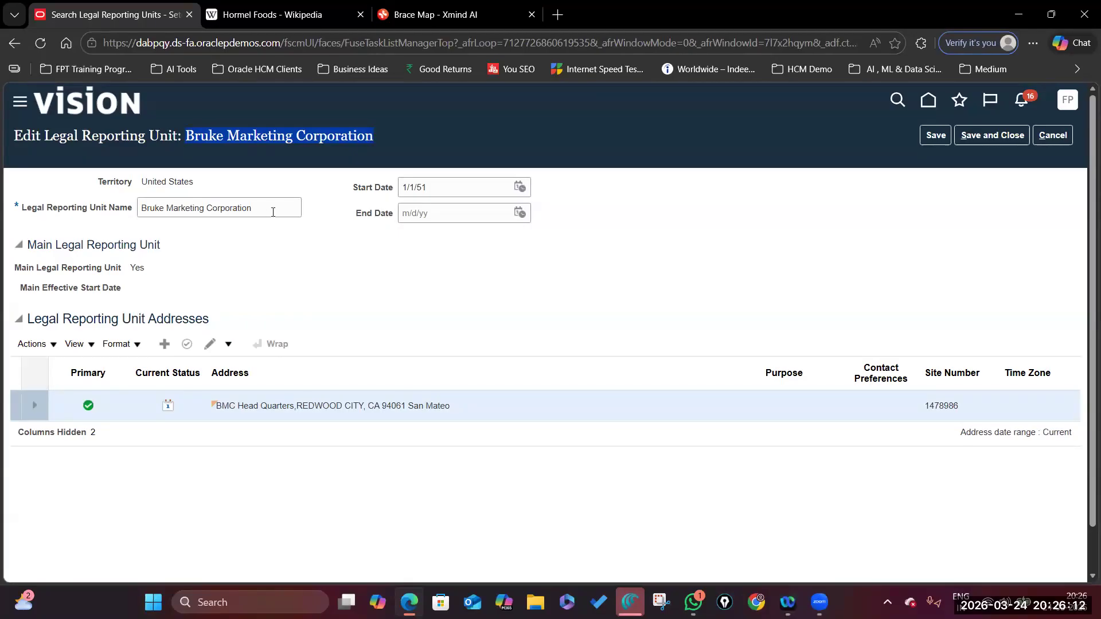
left_click(294, 213)
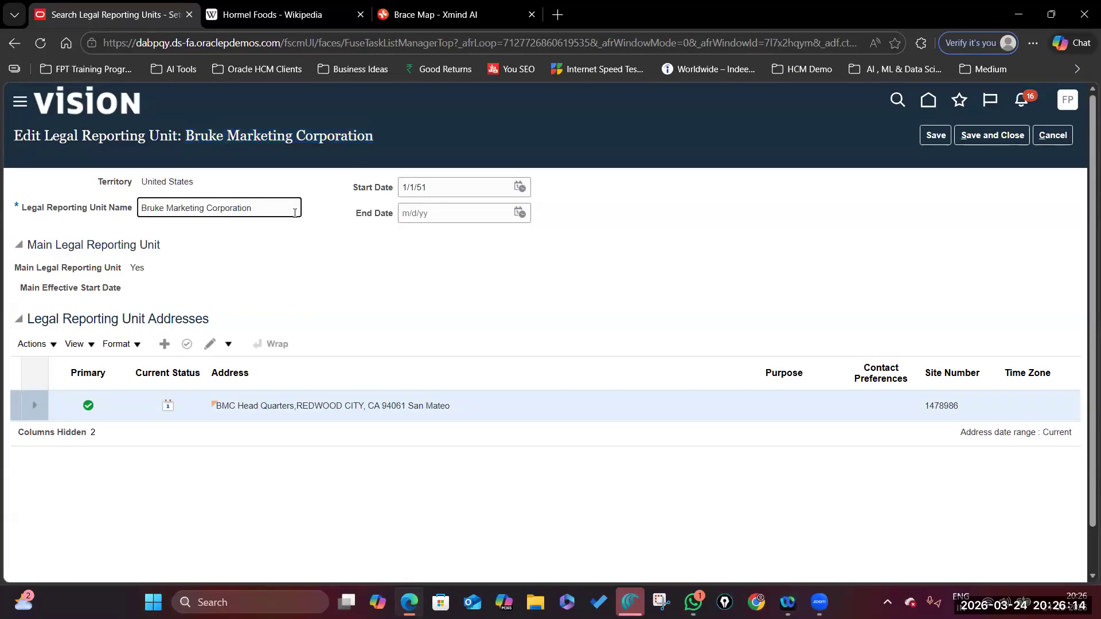
type("LRU")
left_click(985, 136)
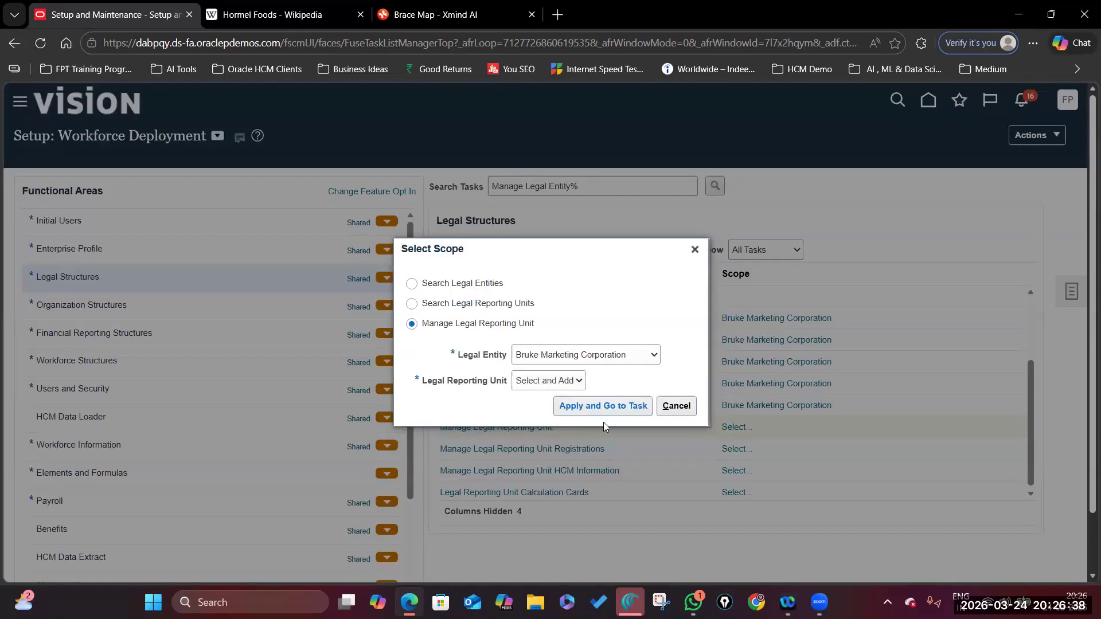
Set the Manage Legal Reporting Unit scope to Bruke Marketing Corporation LRU, then save and close the unit's edit page.
left_click(614, 409)
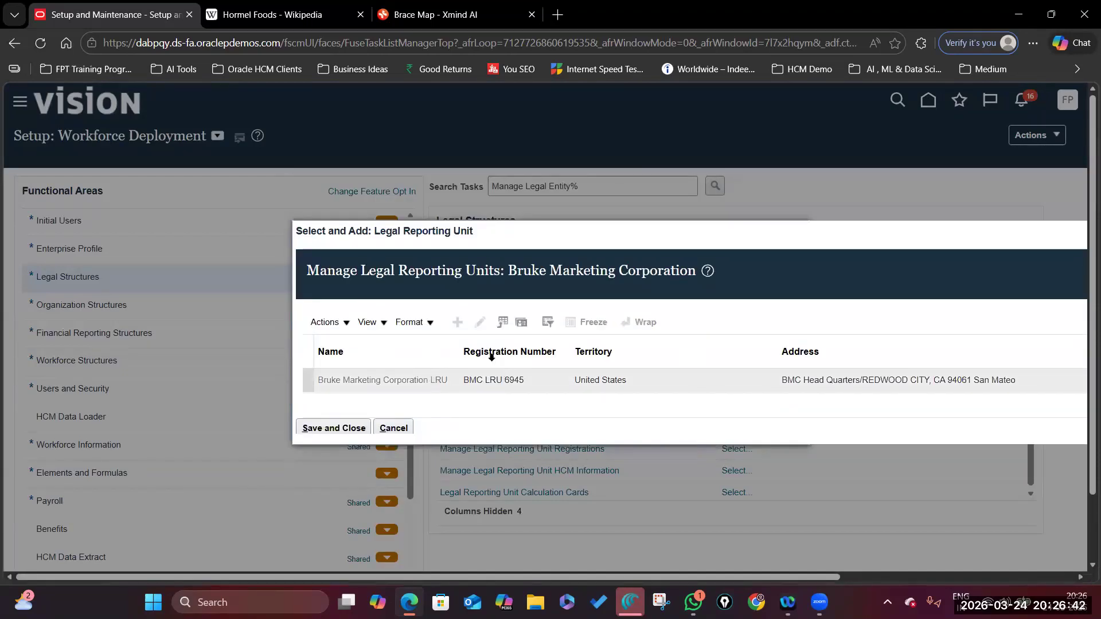
left_click_drag(460, 341, 477, 343)
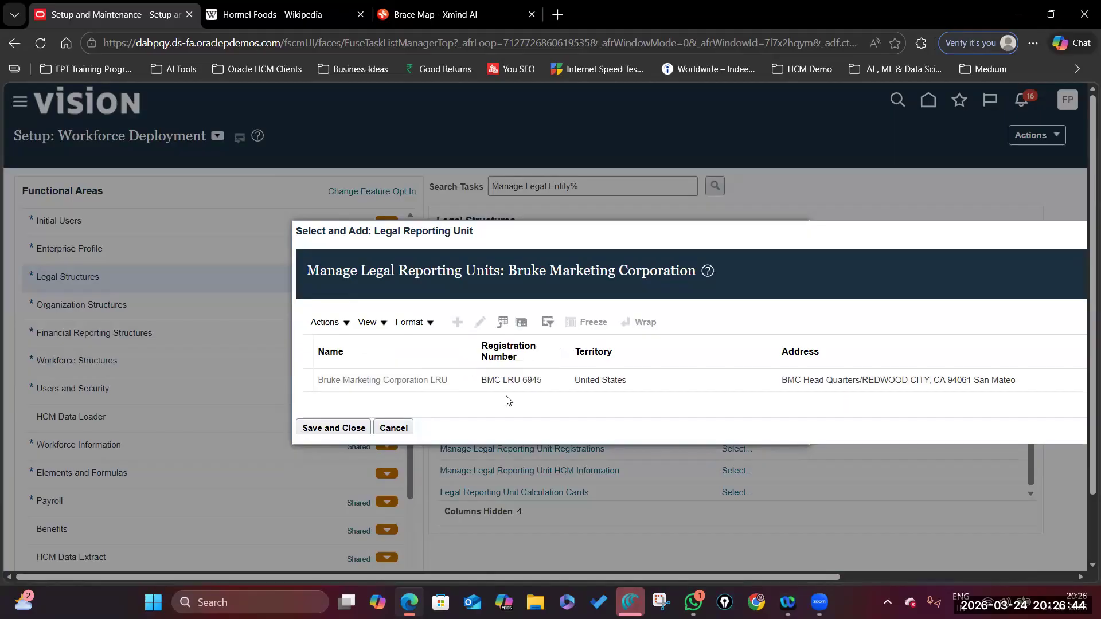
left_click(424, 380)
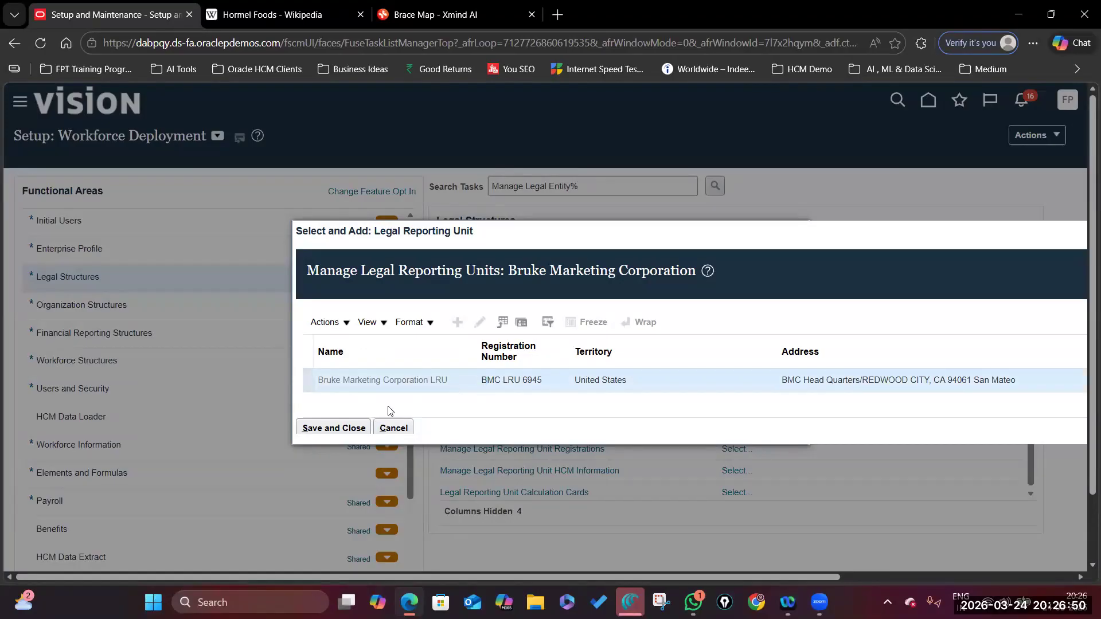
left_click(335, 428)
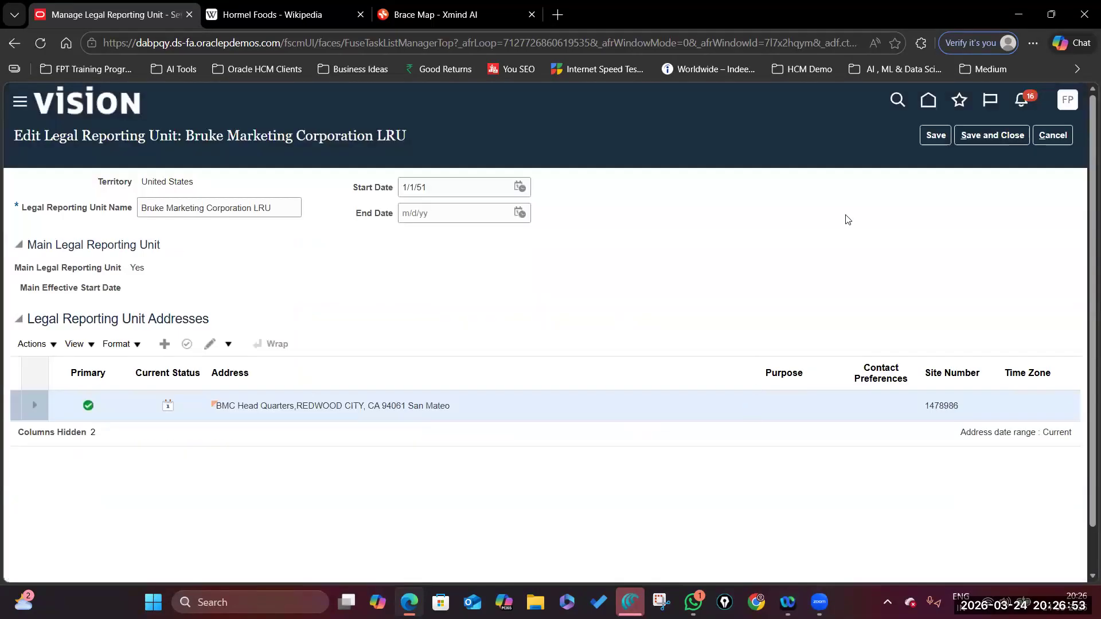
left_click(1000, 136)
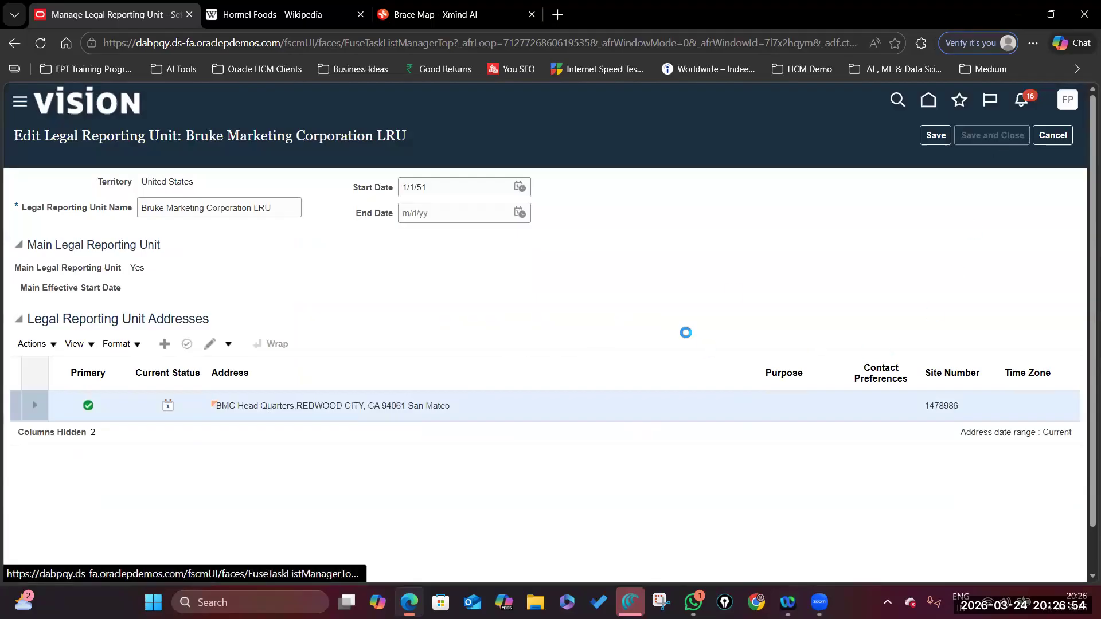
Check the scopes of the Bruke Marketing Corporation tasks and go to Legal Reporting Unit HCM Information.
scroll(884, 438, "down", 3)
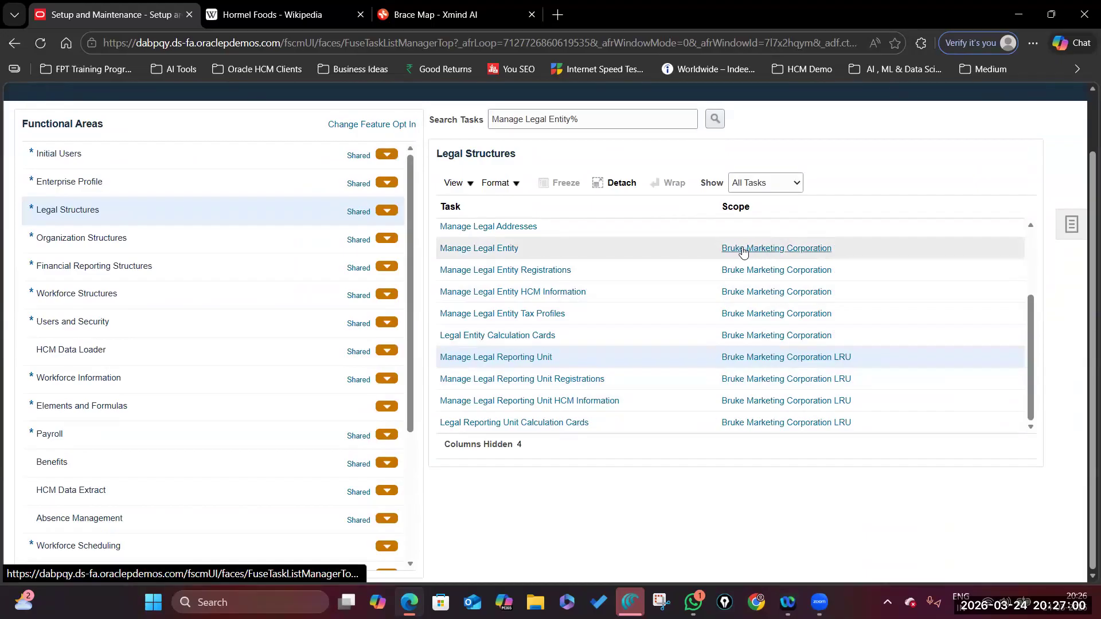
mouse_move(785, 253)
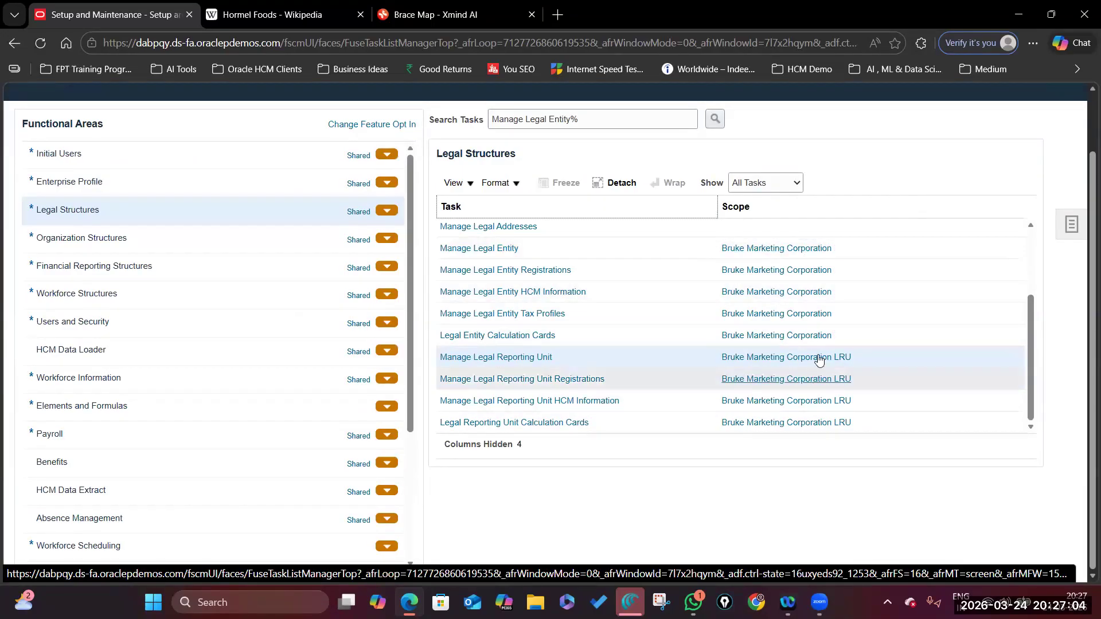
left_click(787, 248)
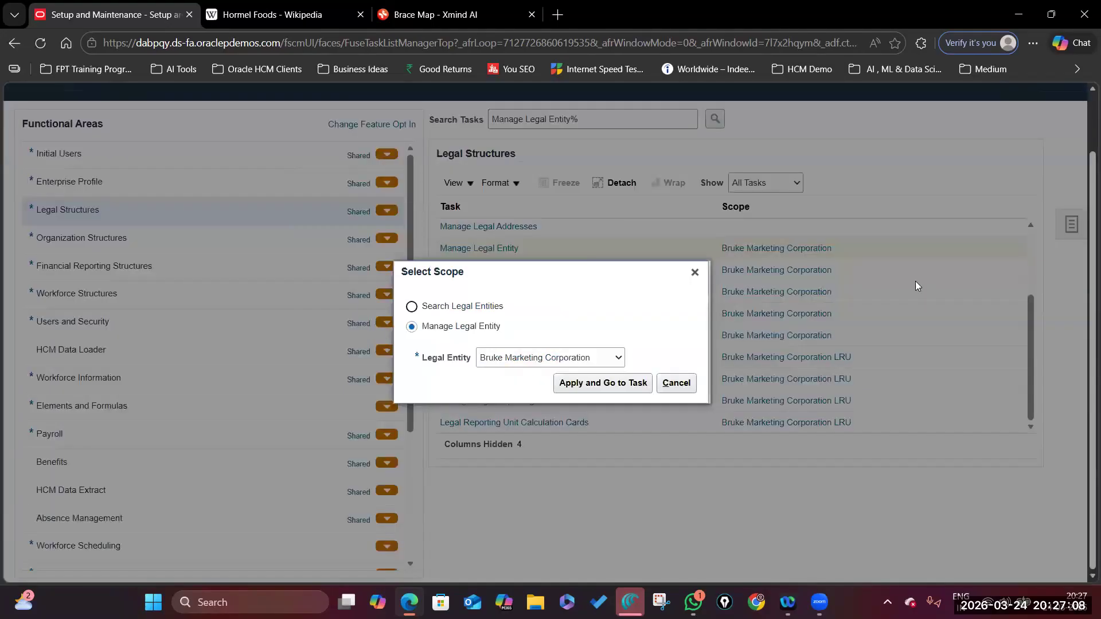
left_click(570, 386)
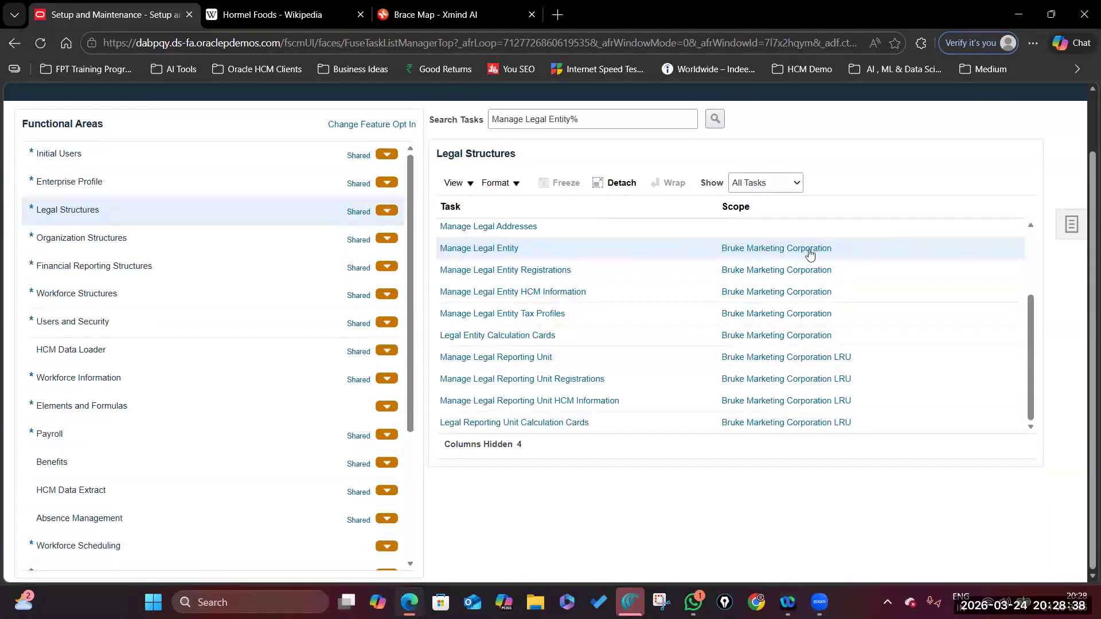
left_click(785, 250)
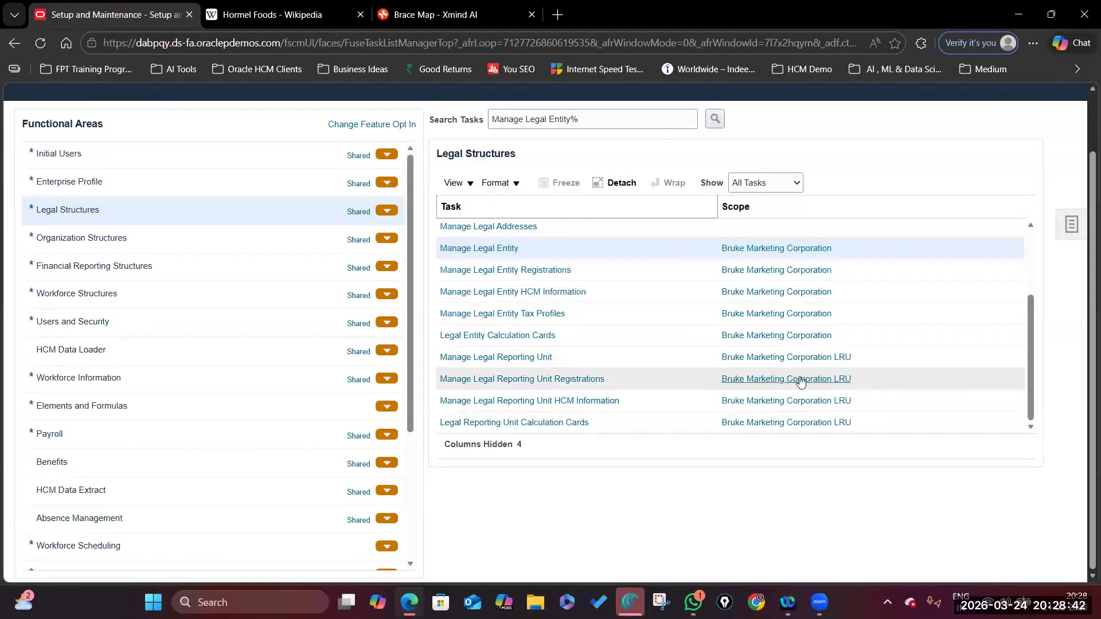
left_click(819, 380)
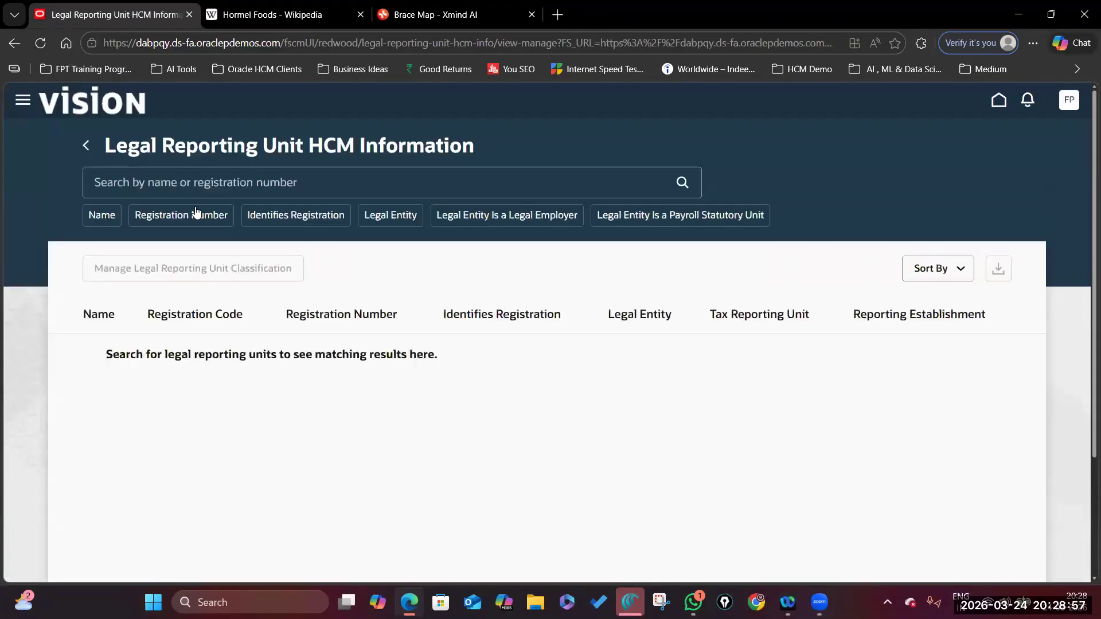
Clear the previous search and search the legal reporting units in HCM Information for Bruke%.
left_click(225, 182)
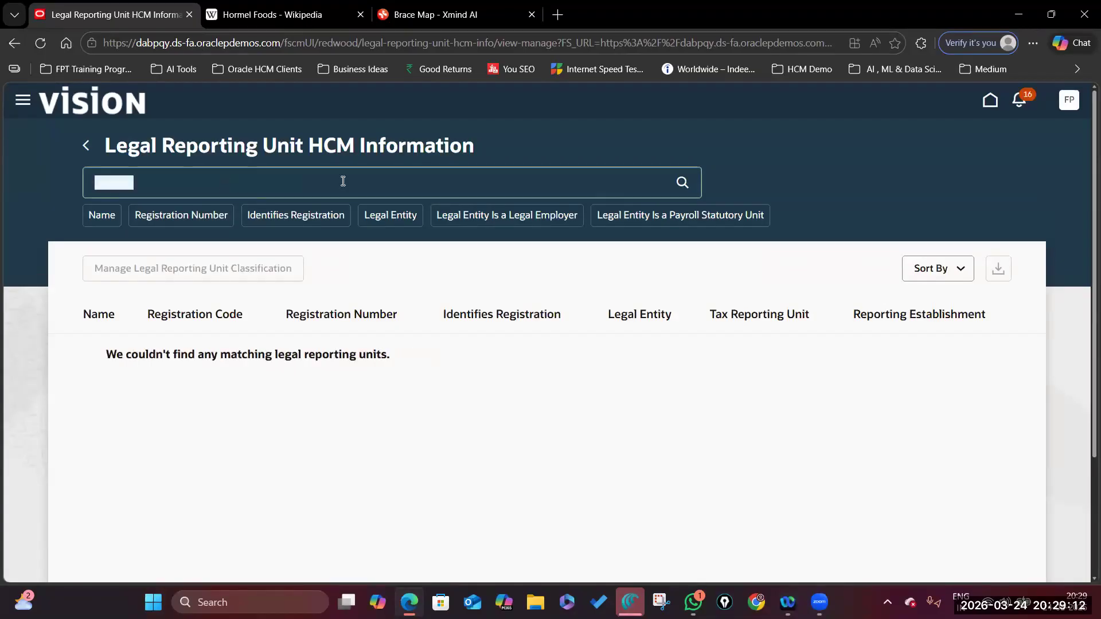
key("BackSpace")
key("alt+Tab")
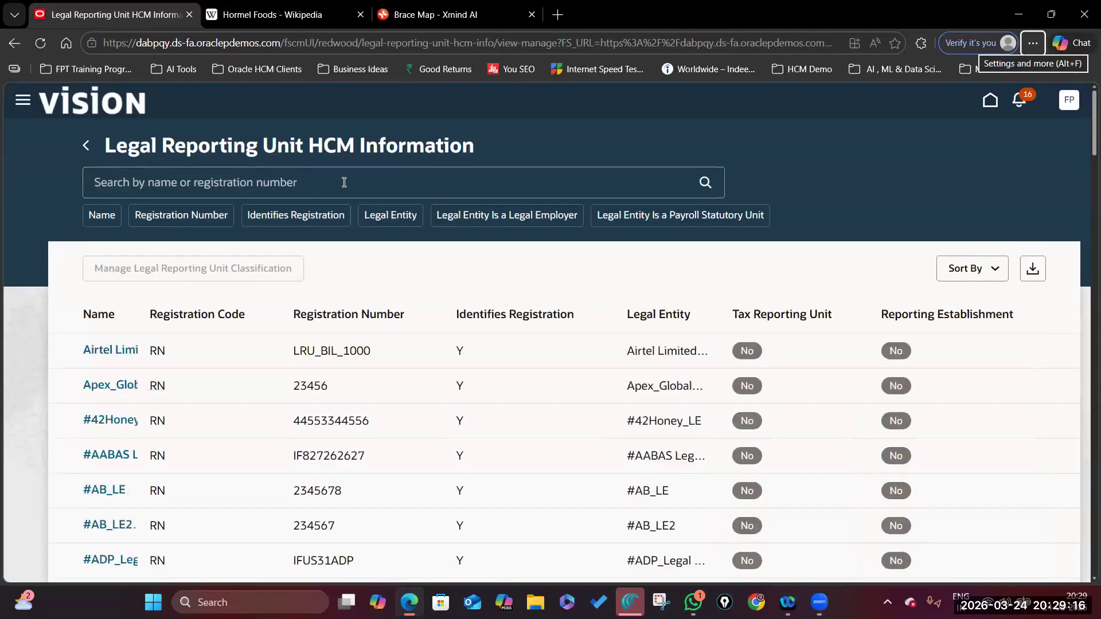
left_click(407, 18)
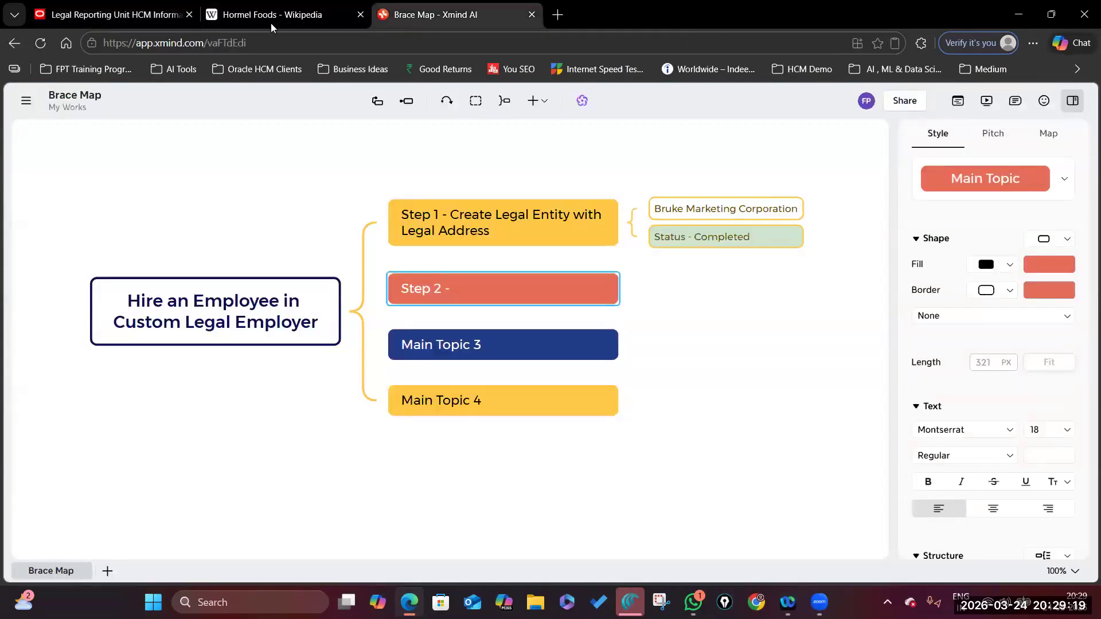
left_click(154, 21)
left_click(163, 183)
type("Bruik")
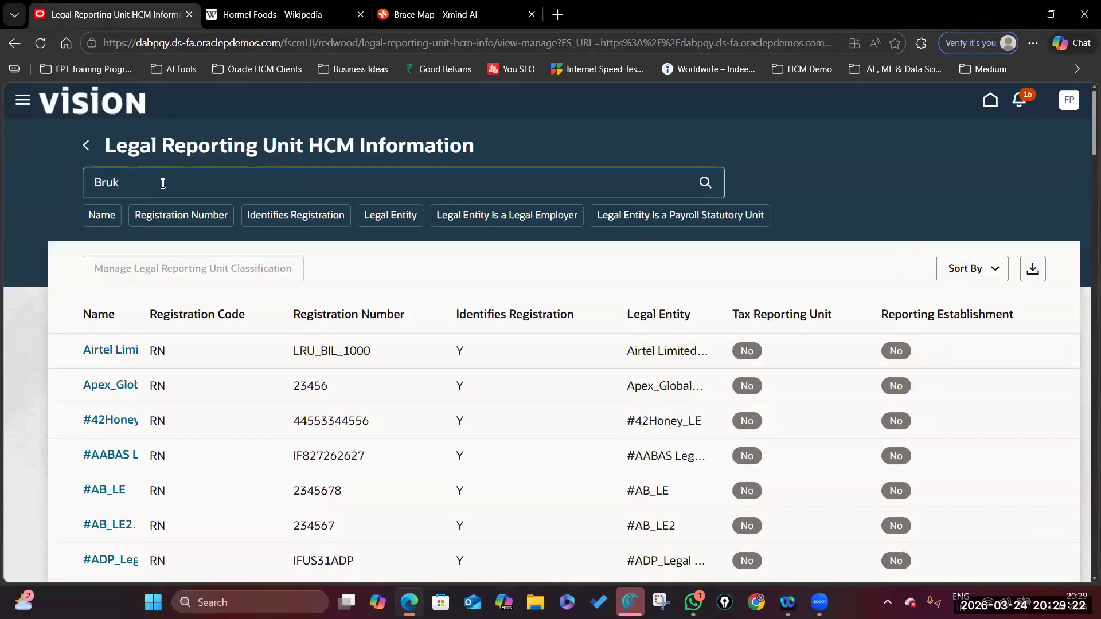
type("e%")
key("Return")
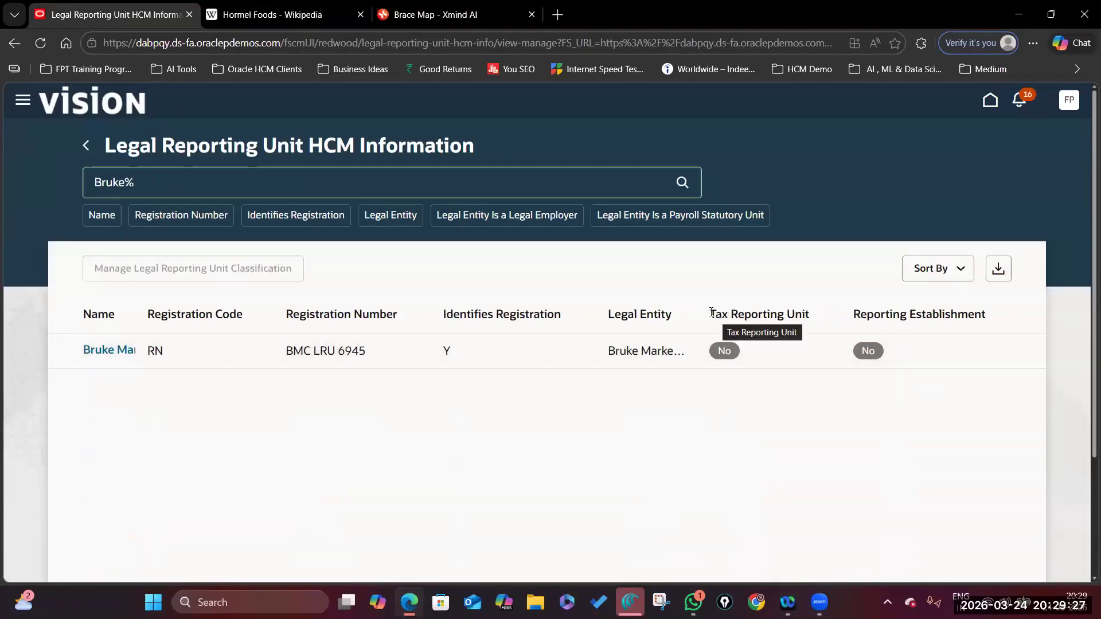
Open the classification of Bruke Marketing Corporation LRU and mark it as both Tax Reporting Unit and Reporting Establishment.
left_click_drag(711, 312, 988, 312)
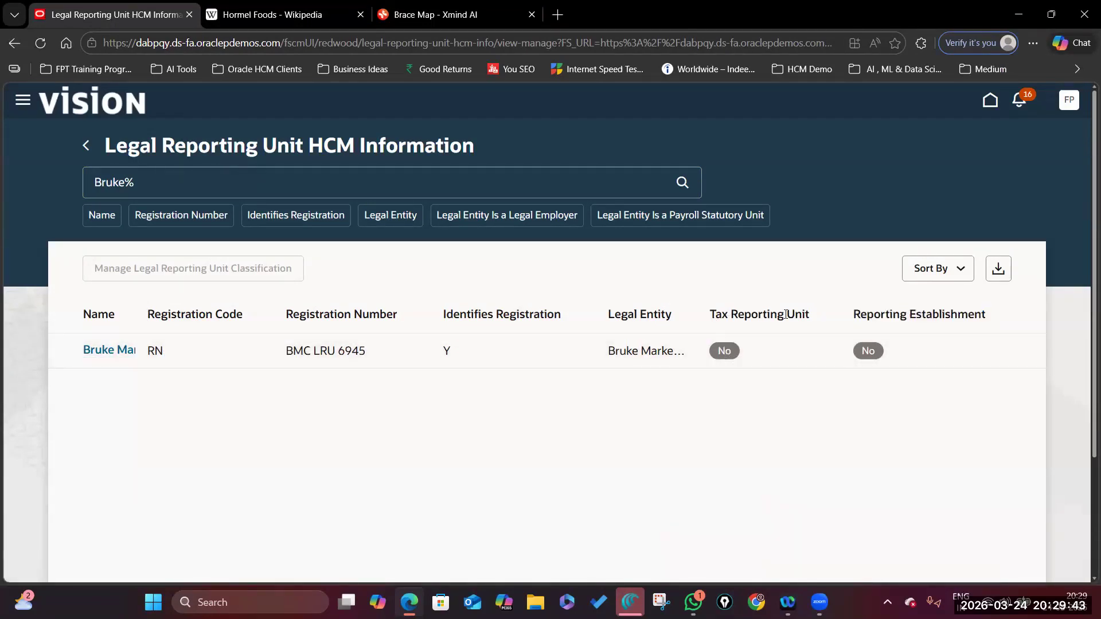
left_click_drag(709, 315, 824, 318)
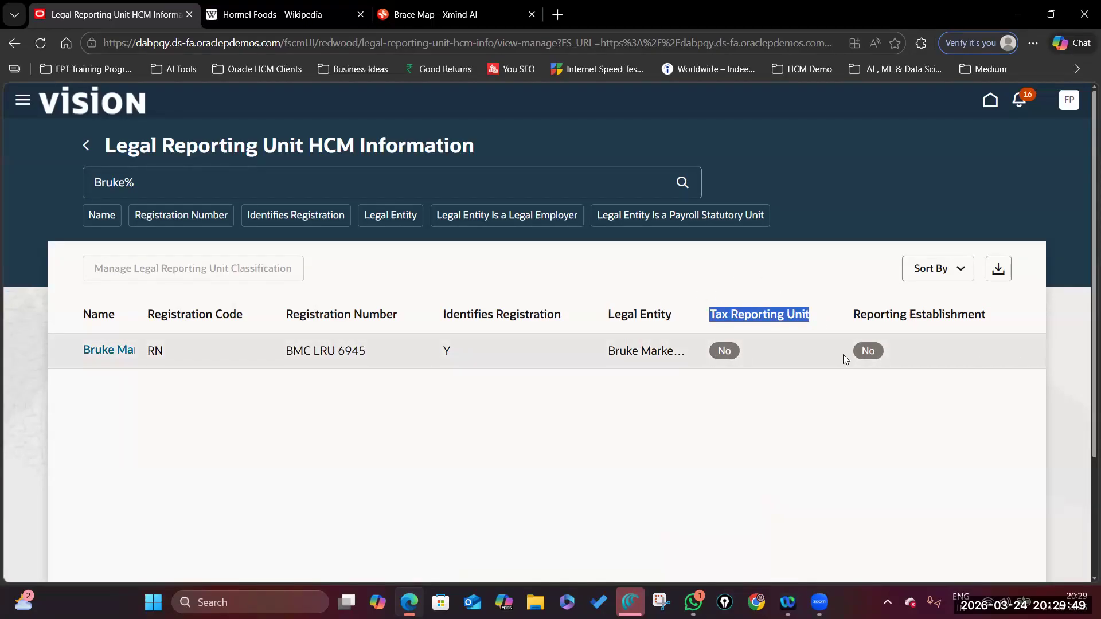
left_click(114, 352)
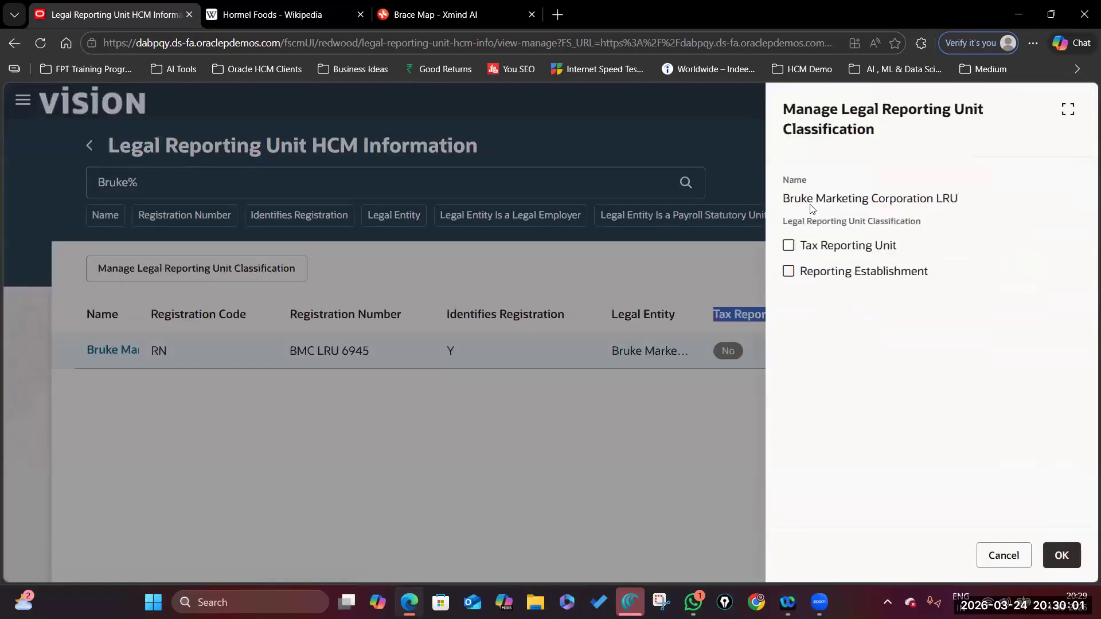
left_click_drag(784, 198, 961, 206)
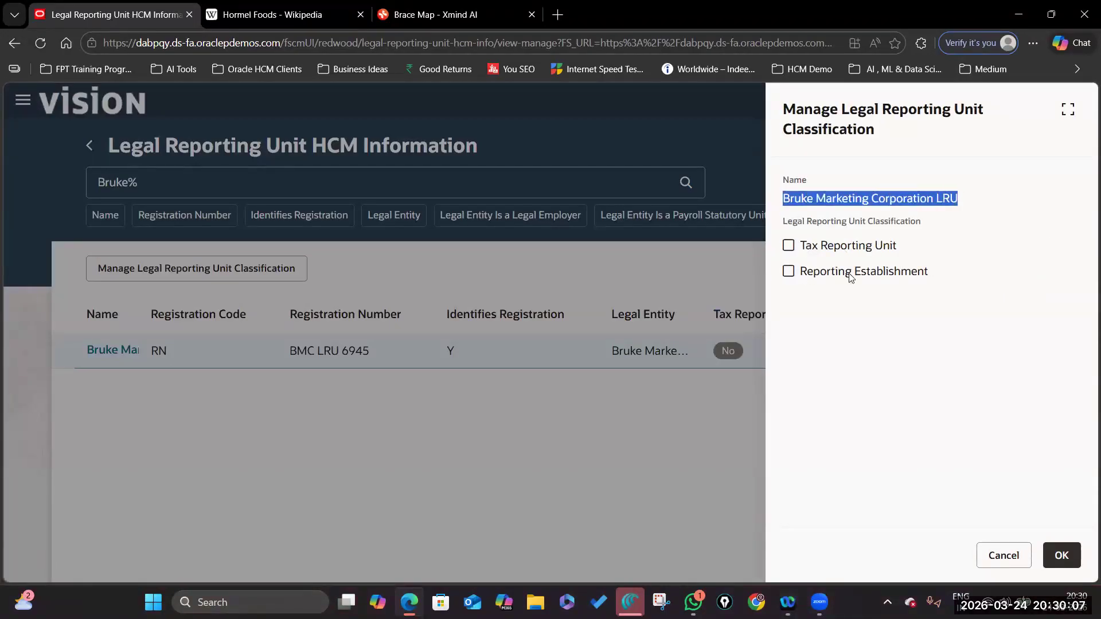
left_click(920, 308)
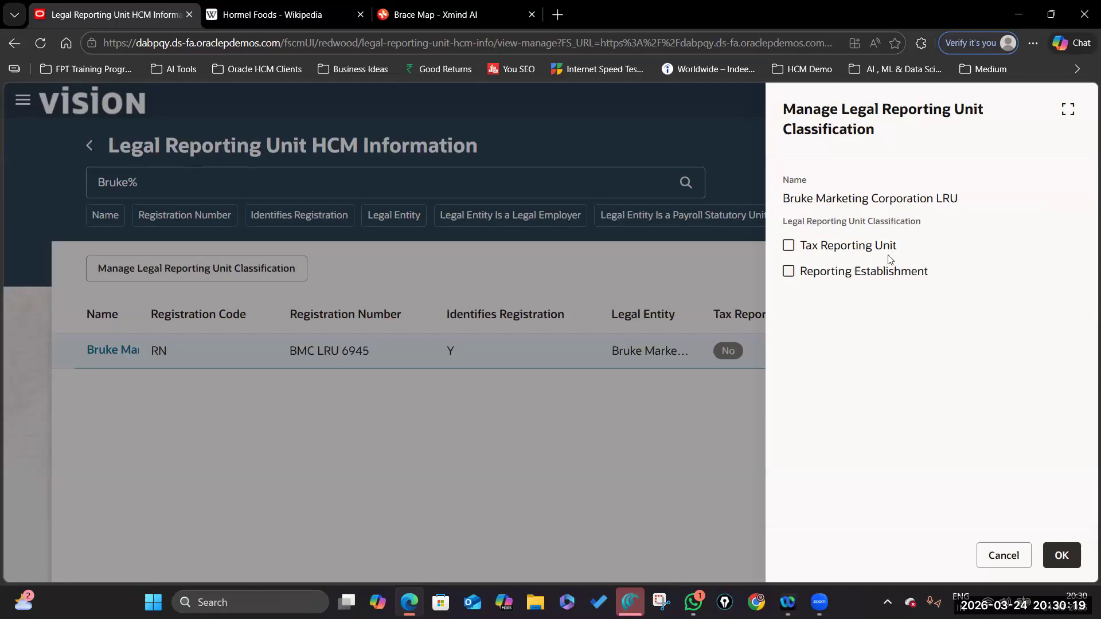
left_click(789, 247)
left_click(790, 273)
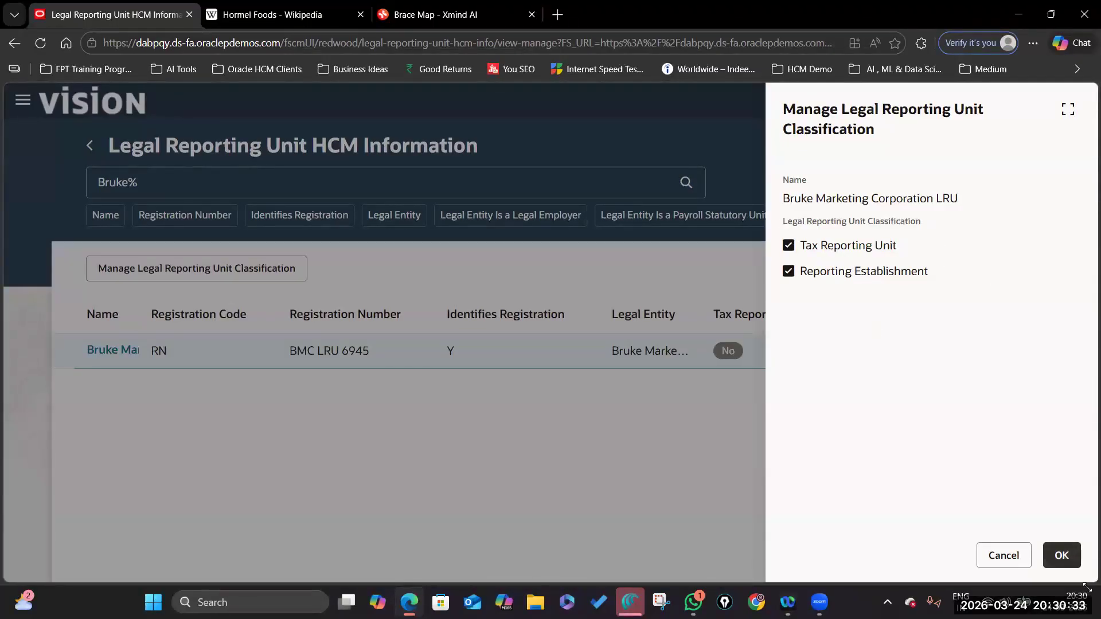
Switch to the Xmind brace map and complete the second topic as "Step 2 - Create LDG and Associate the LDG to Legal Employer".
left_click(385, 18)
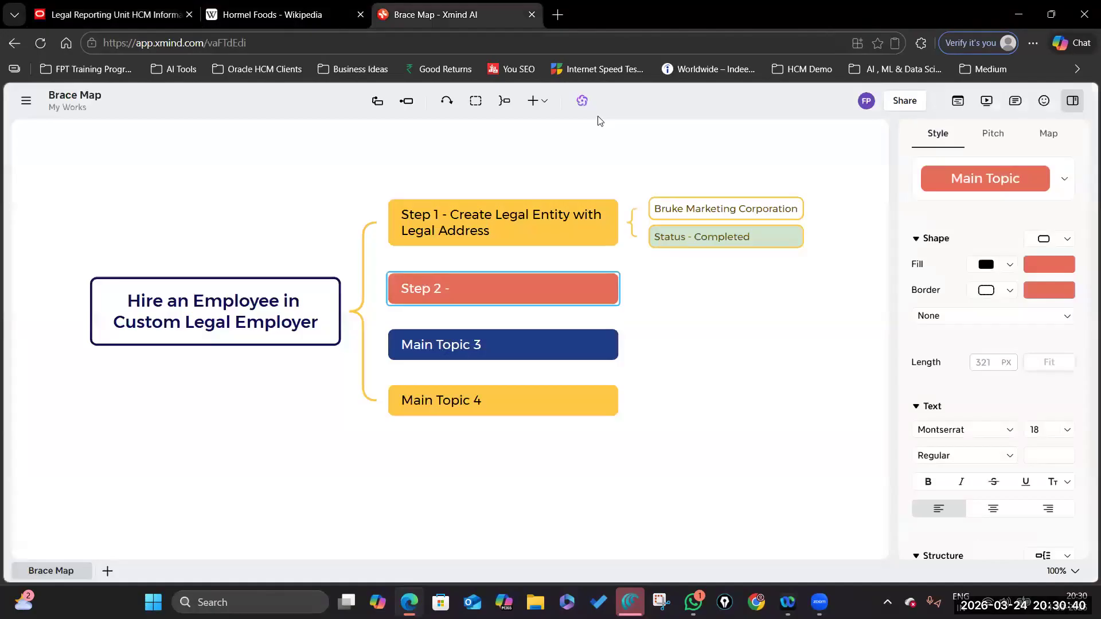
double_click(474, 295)
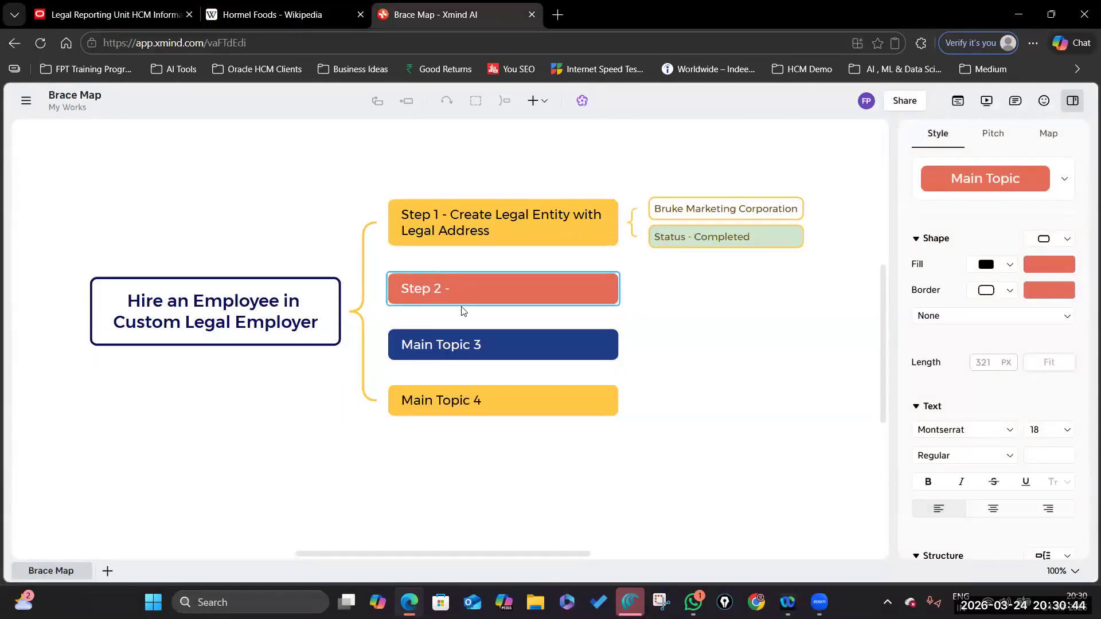
type("Create LDG and Associate the LDG to Legal Employer")
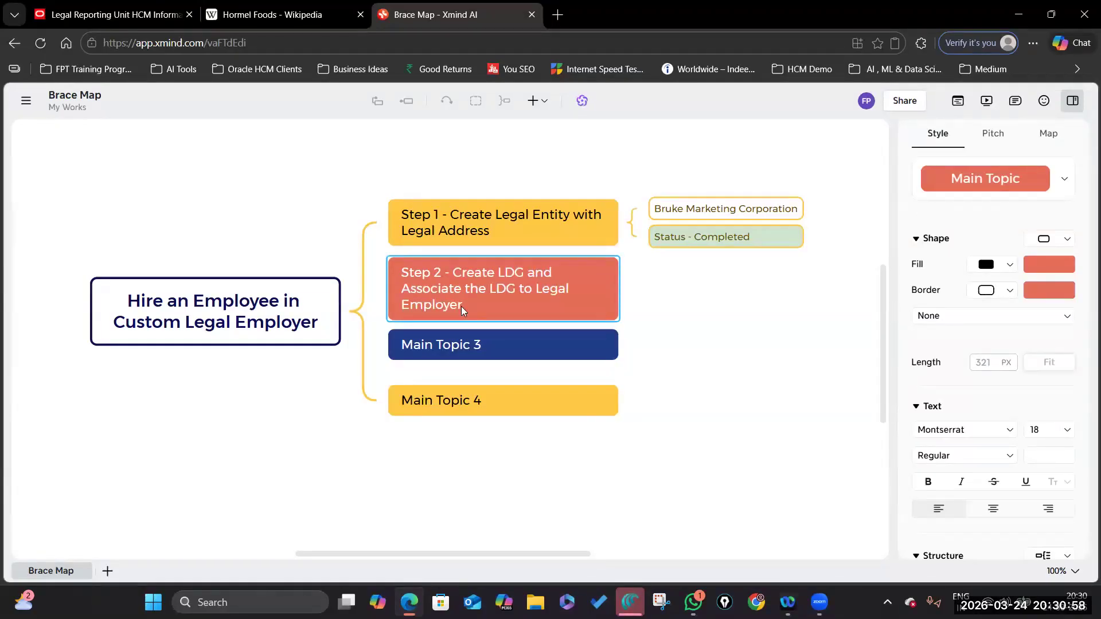
left_click(657, 295)
left_click(601, 298)
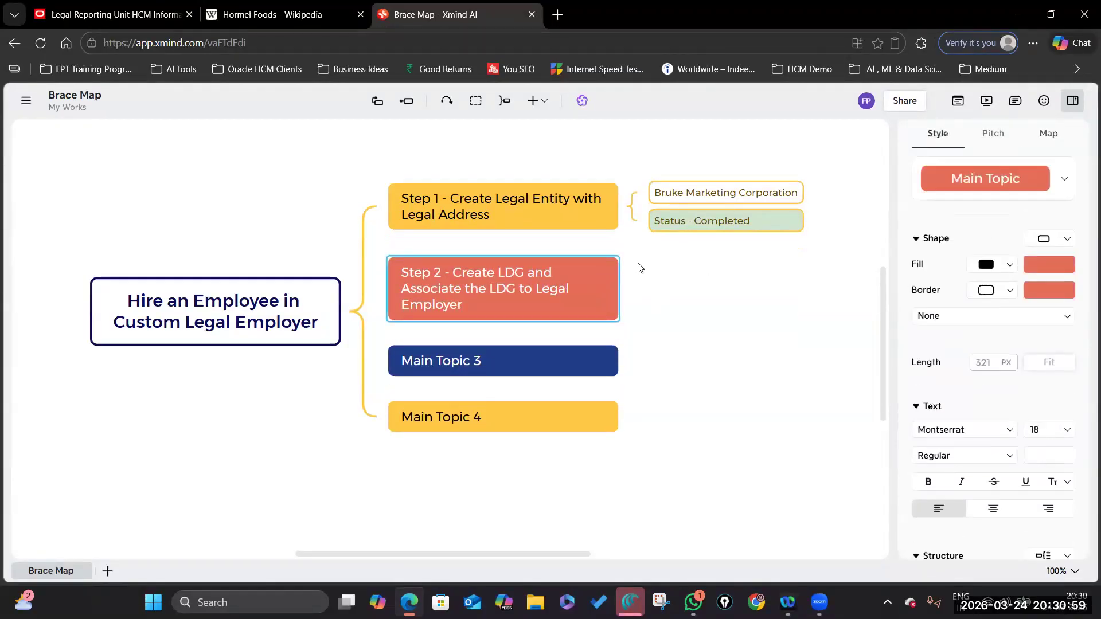
Add two subtopics to the Step 2 topic and name the first one "BMC LDG".
left_click(410, 104)
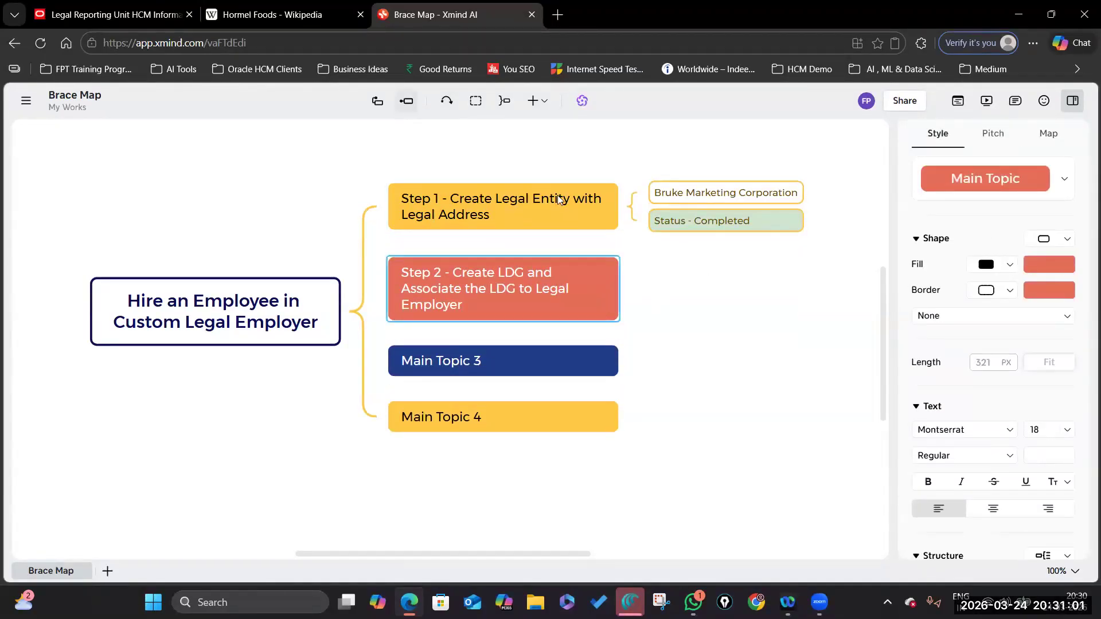
left_click(406, 102)
left_click(665, 274)
left_click(678, 275)
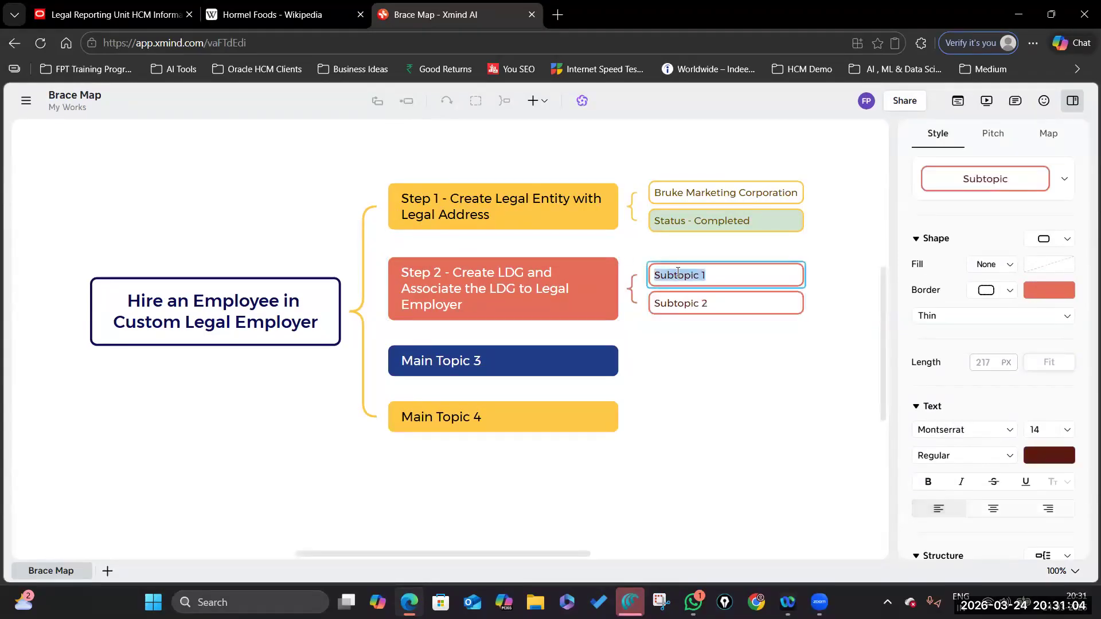
type("BMC")
type("-LDG")
Rename the second subtopic of Step 2 as "Status - Completed".
left_click(697, 300)
left_click(698, 301)
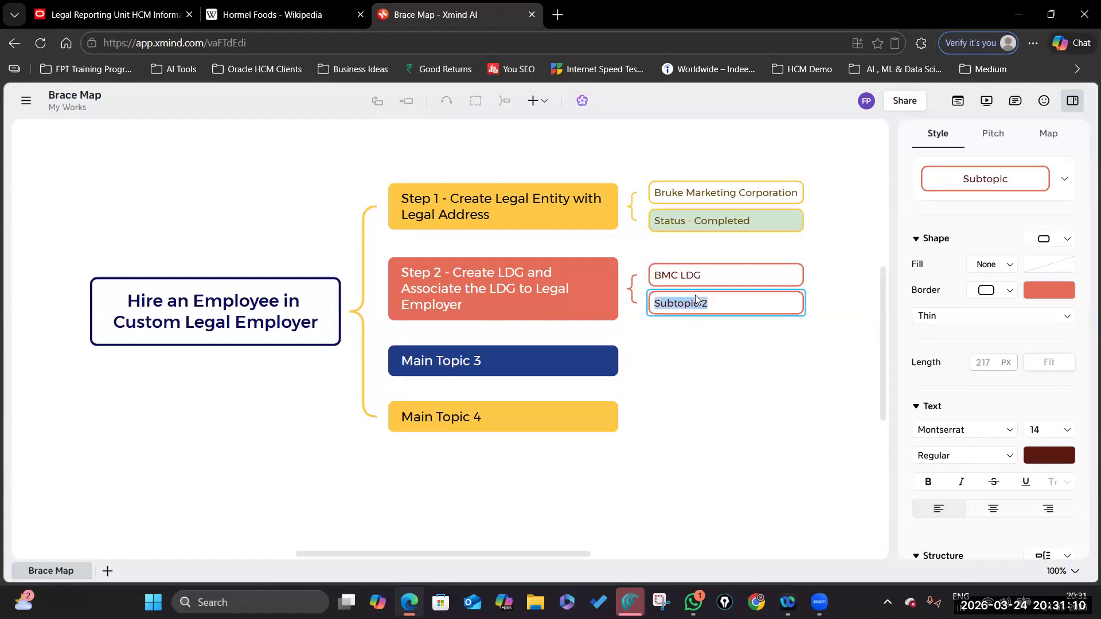
type("STa")
type("atus ")
type("- Completed")
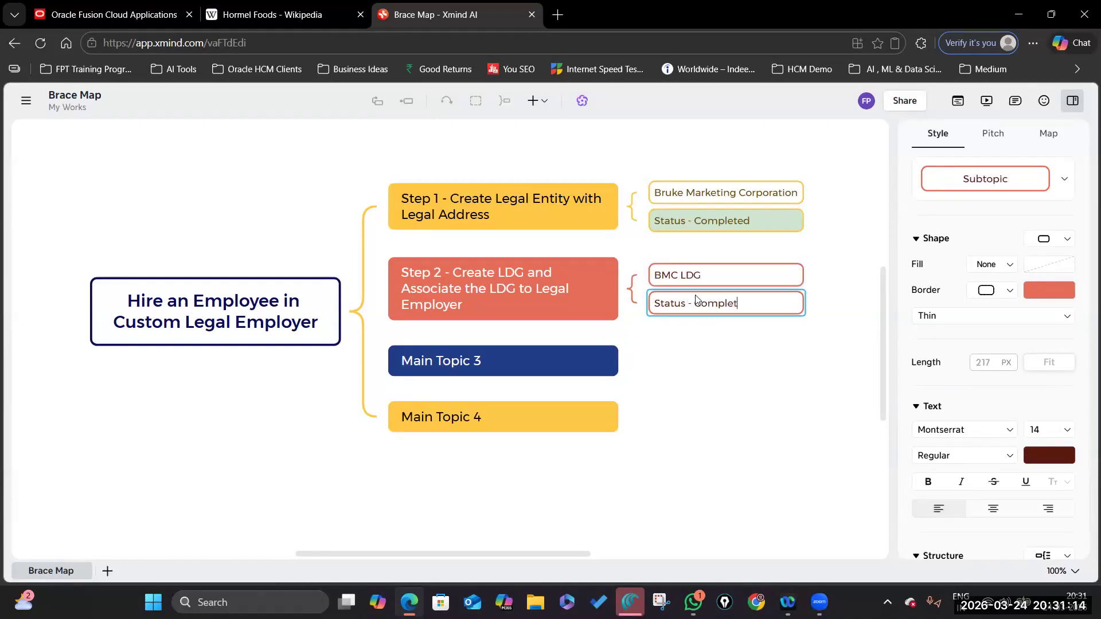
left_click(705, 363)
Rename Main Topic 3 as "Step 3: Create Legal Reporting Unit".
left_click(554, 357)
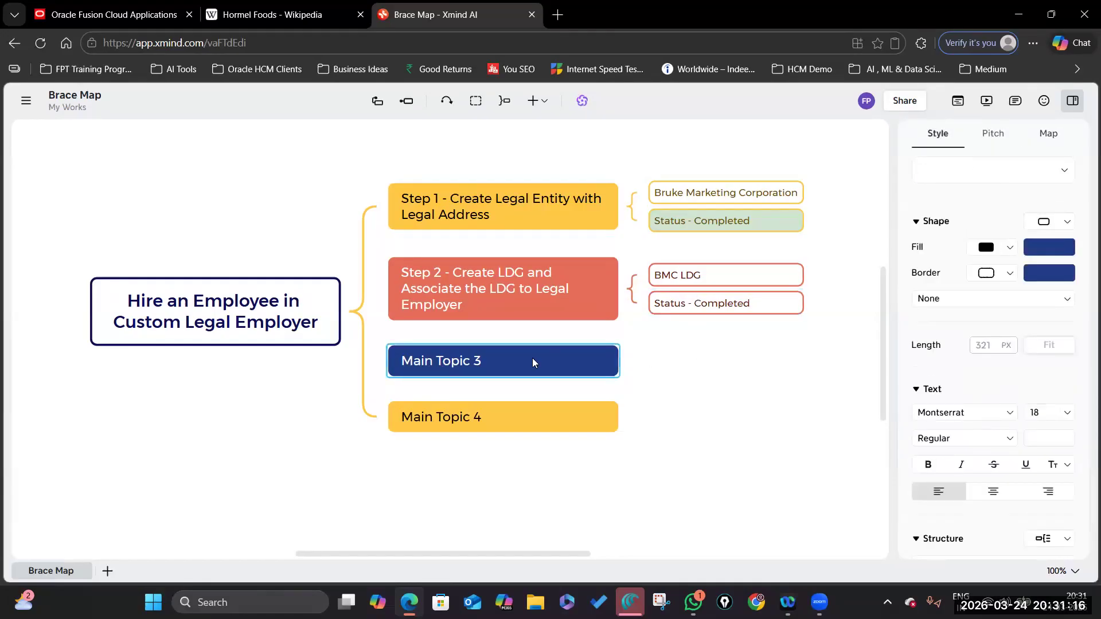
left_click(533, 359)
type("Step ")
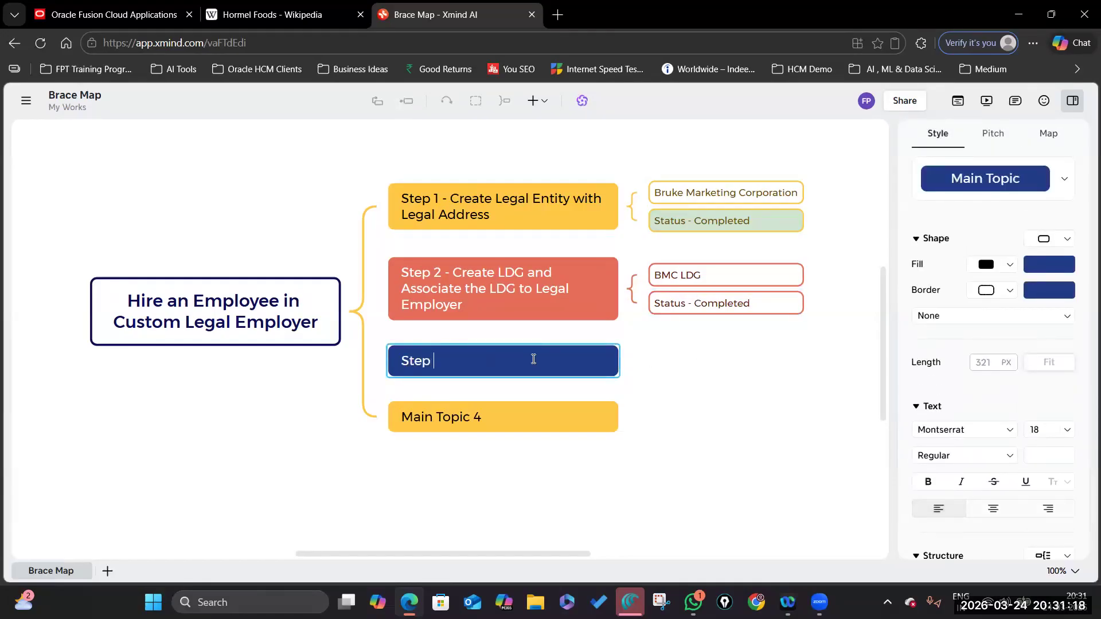
type("3: Create Legal ")
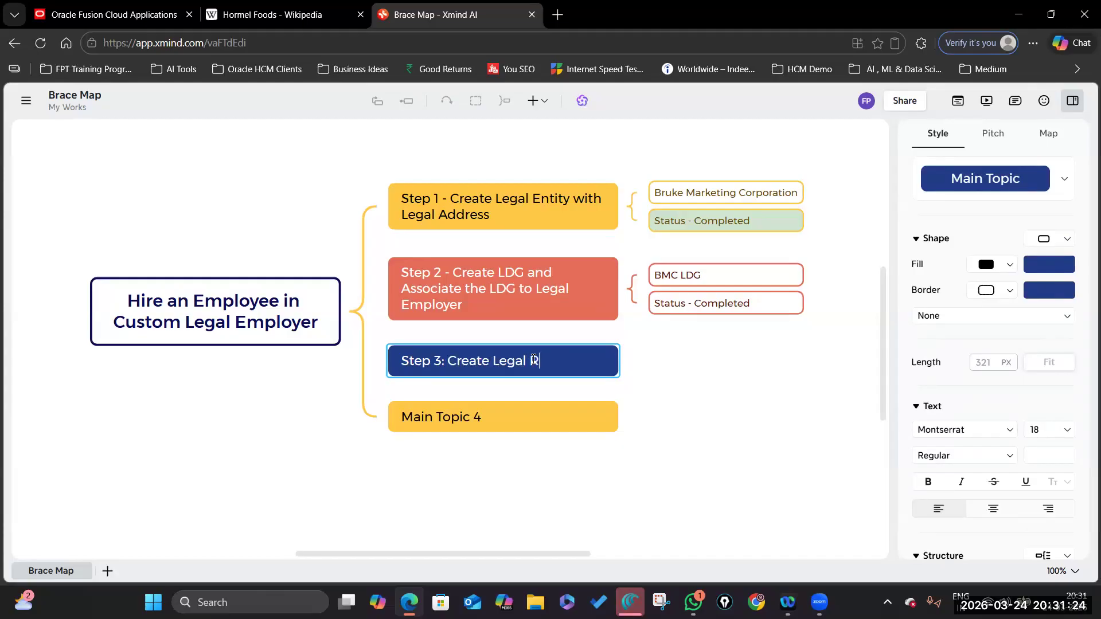
type("Reporting Unit")
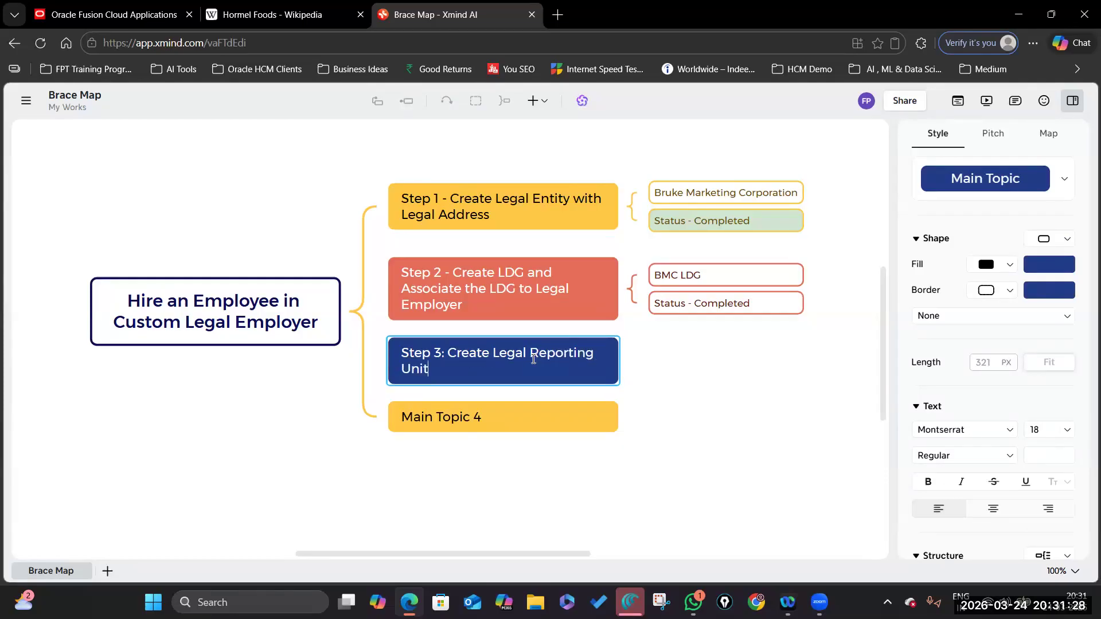
key("Return")
Rename the second subtopic of Step 3 as "Status - Completed".
double_click(719, 373)
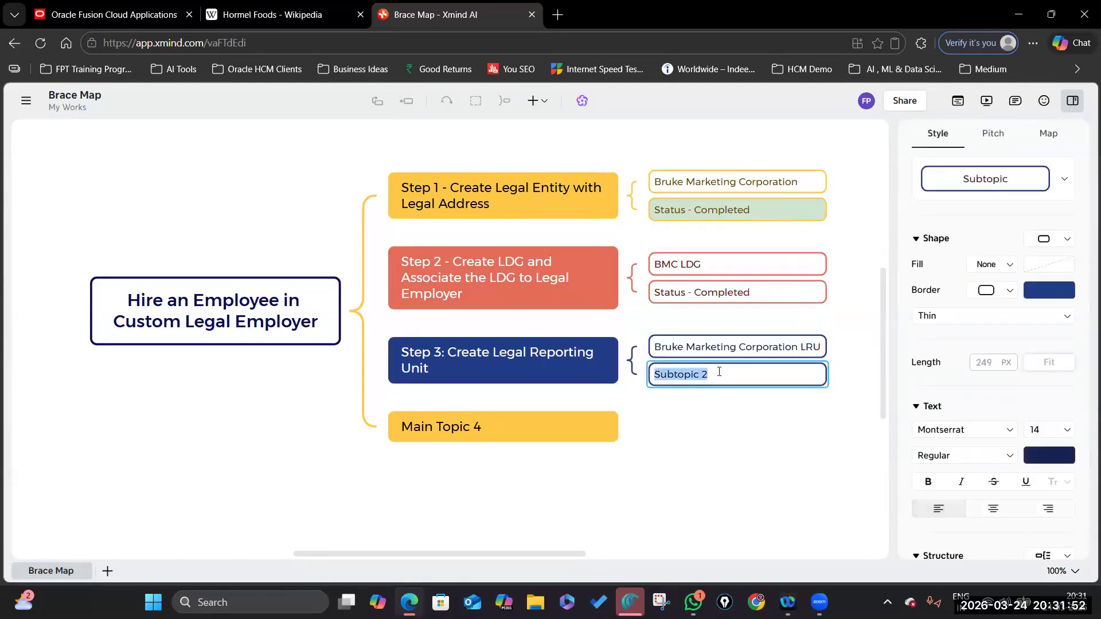
type("Status - Completed")
left_click(645, 403)
Rename Main Topic 4 as "Step 4: Convert the Legal Reporting Unit into Tax Reporting Unit and Reporting Establishment".
double_click(505, 423)
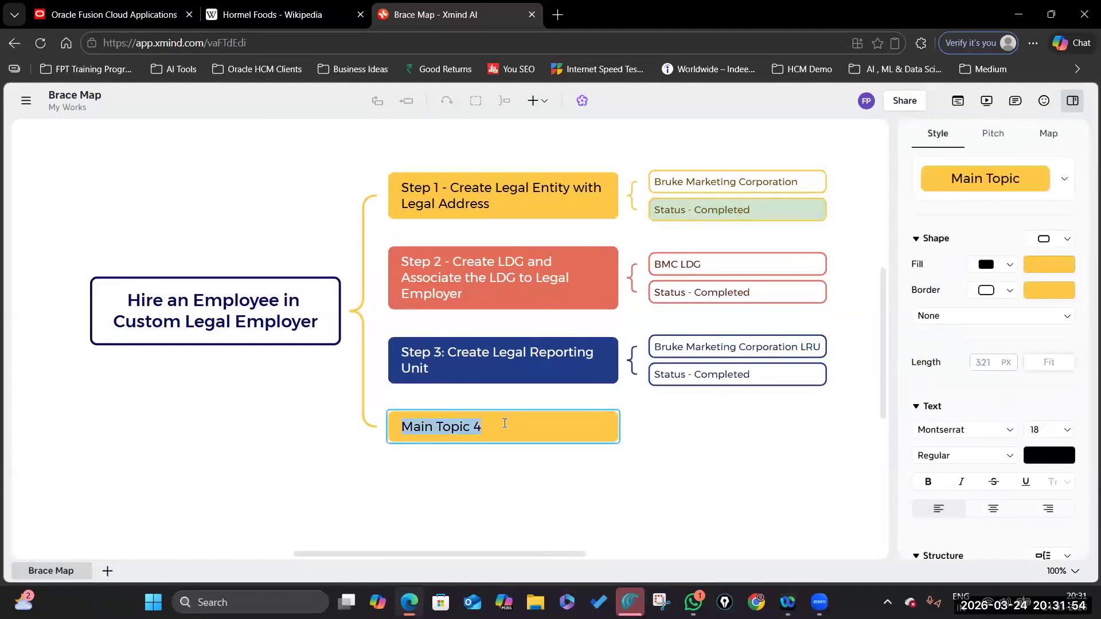
key("BackSpace")
type("Step ")
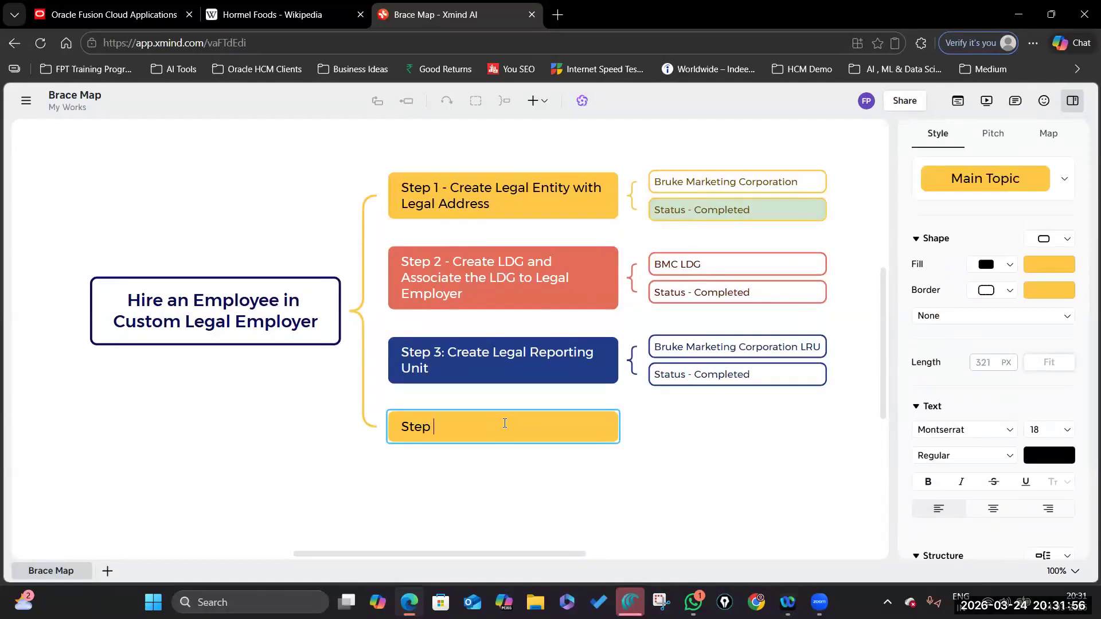
type("4: Create Tax")
key("BackSpace")
key("BackSpace")
key("BackSpace")
key("BackSpace")
key("BackSpace")
key("BackSpace")
key("BackSpace")
type("onvert the ")
type("Legal Em")
key("BackSpace")
key("BackSpace")
type("Report")
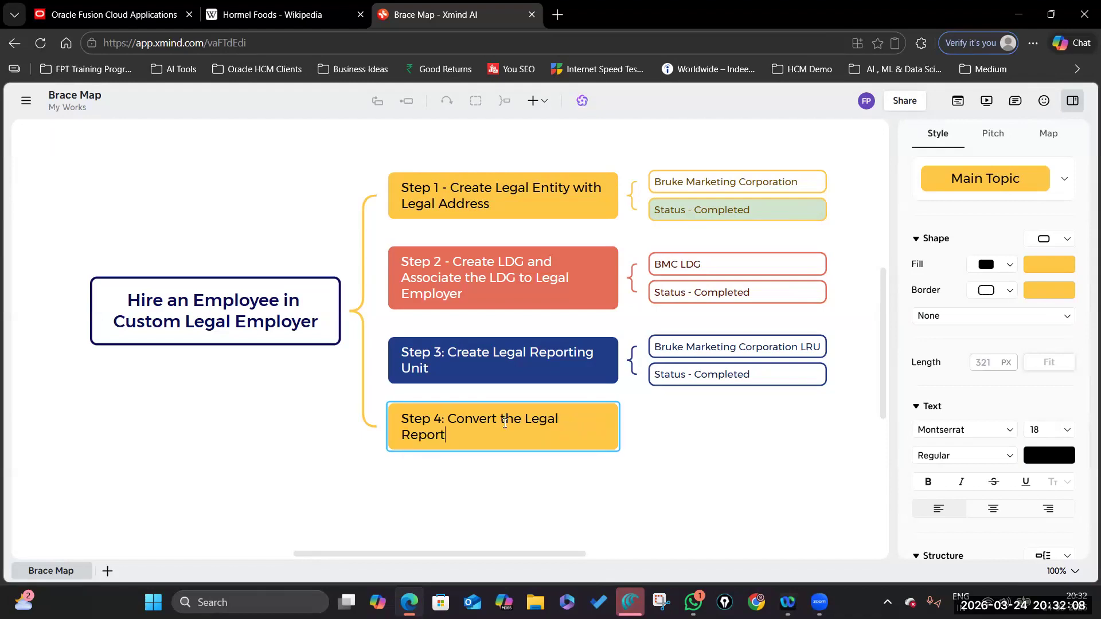
type("ing Unit into Tax Reporting and")
key("BackSpace")
key("BackSpace")
key("BackSpace")
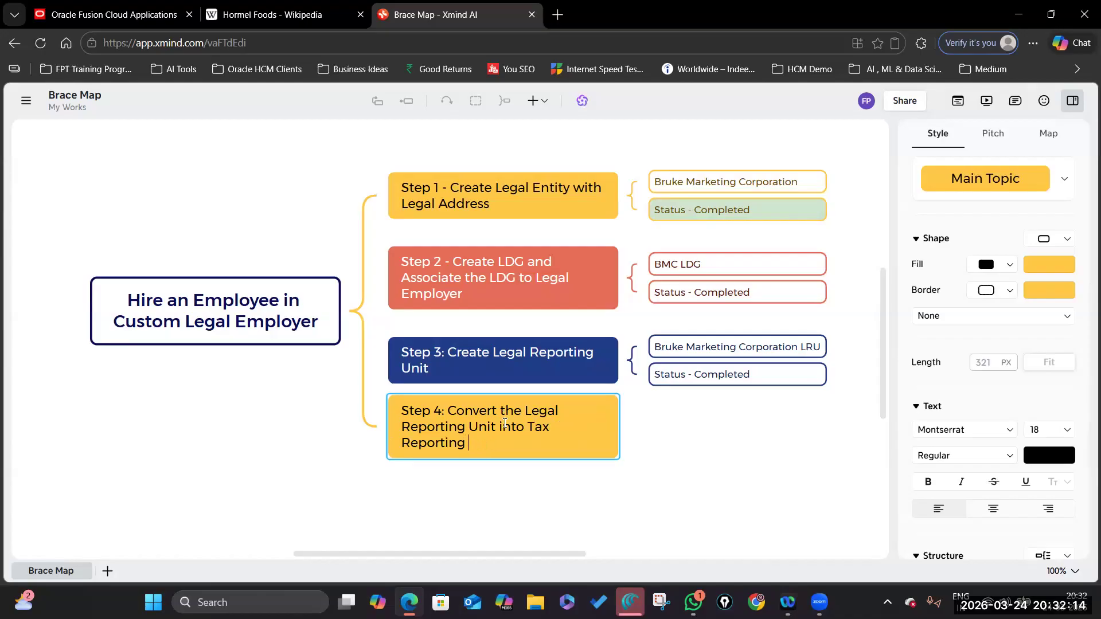
type("Unit and Reporting Establis")
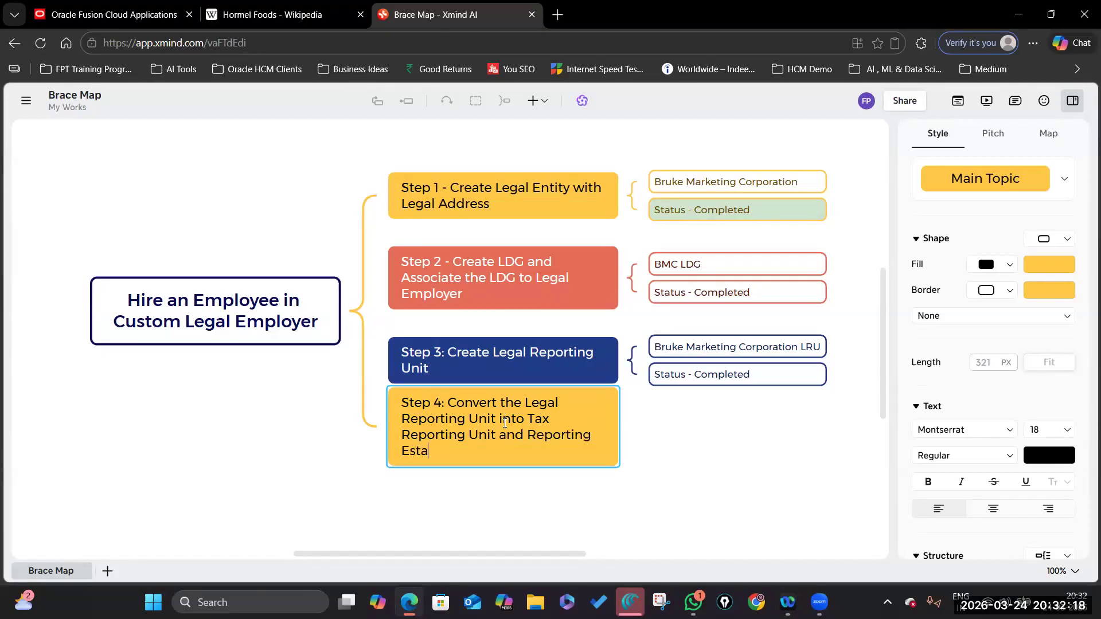
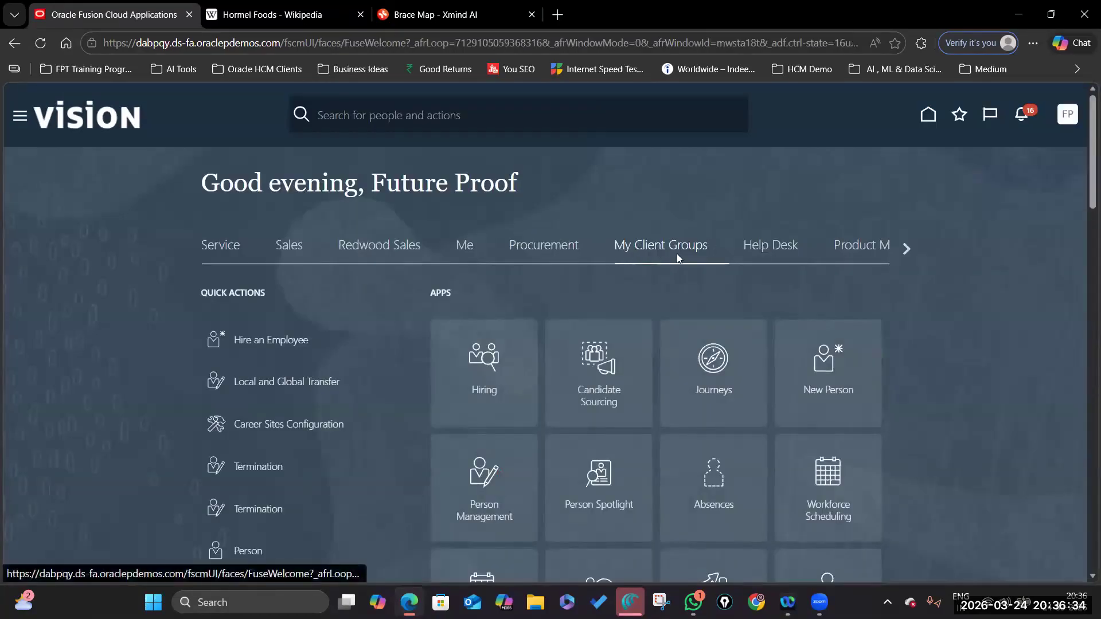
Start Hire an Employee in Oracle Fusion and include the Communication info and Addresses sections.
left_click(274, 341)
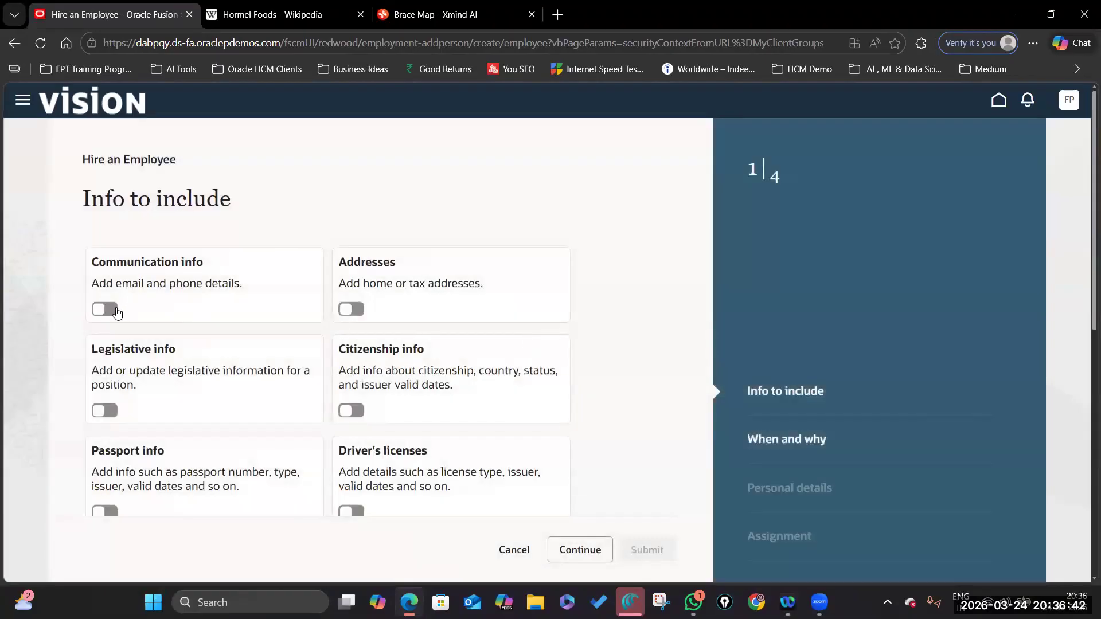
scroll(88, 269, "down", 1)
scroll(88, 270, "down", 2)
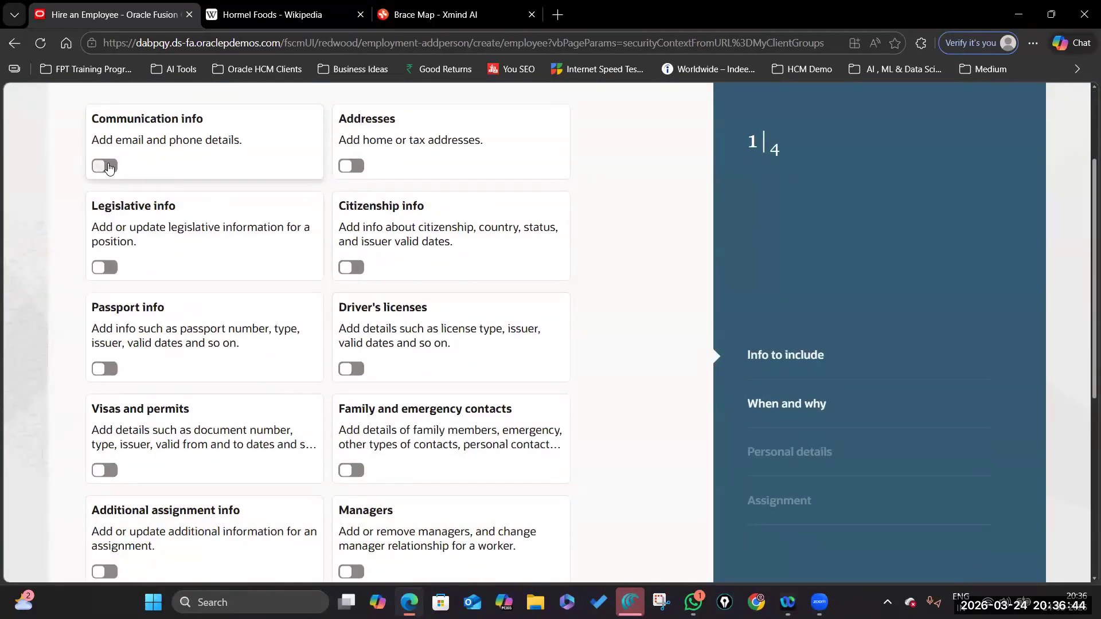
left_click(105, 166)
left_click(351, 166)
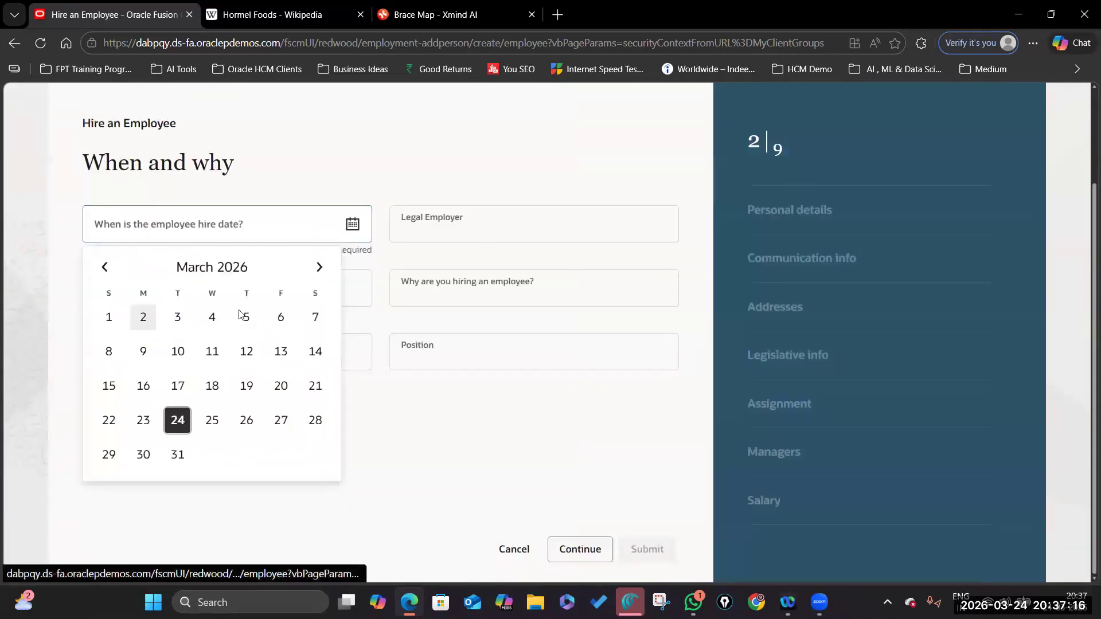
Set hire date 3/2/26, legal employer Bruke Marketing Corporation Legal Employer, way to hire Hire, and reason Hire to fill vacant position.
left_click(143, 315)
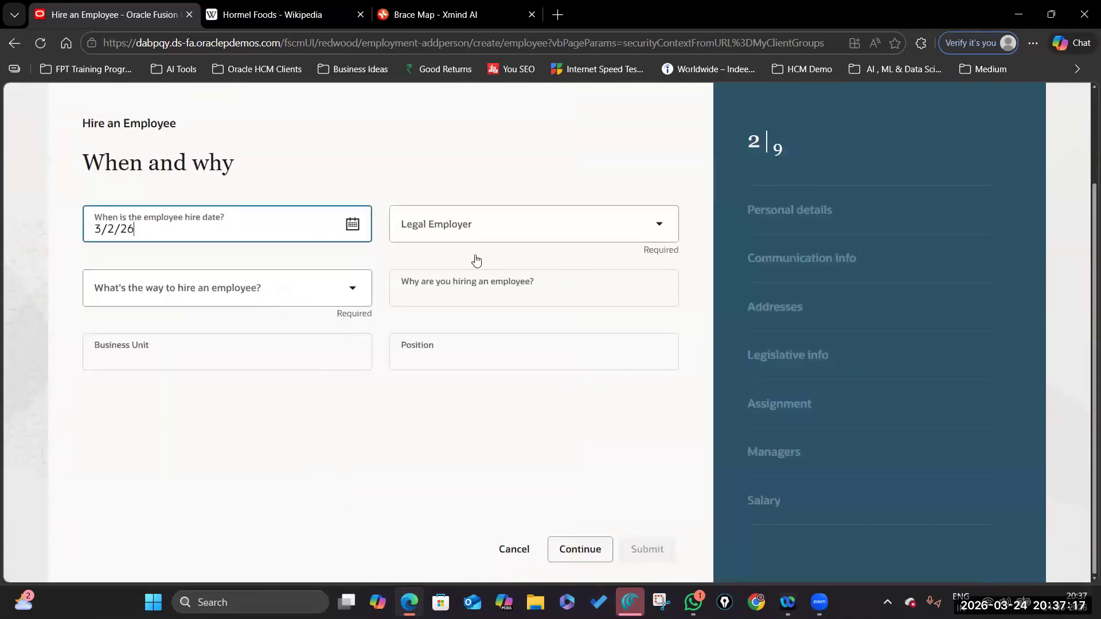
left_click(660, 225)
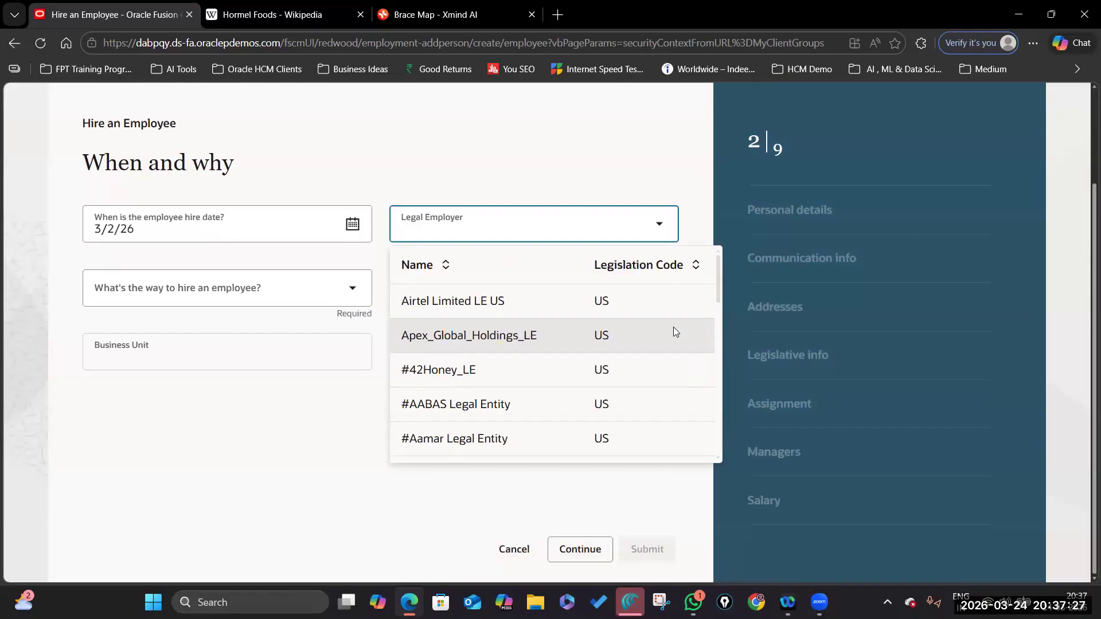
type("Bruke")
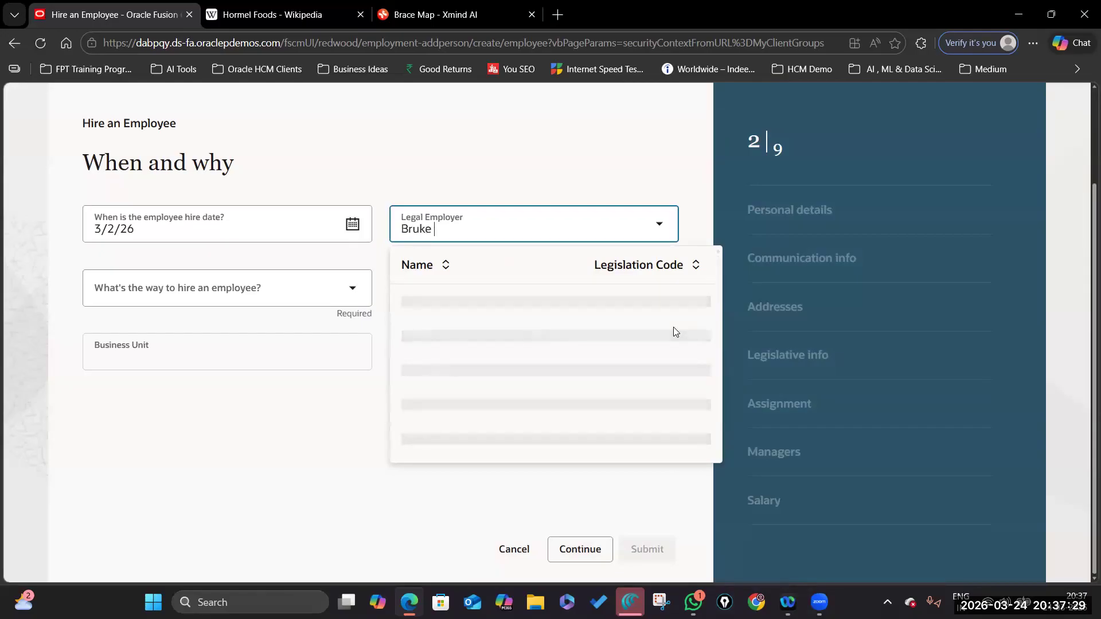
type(" Marketing Corporation Legal Employer")
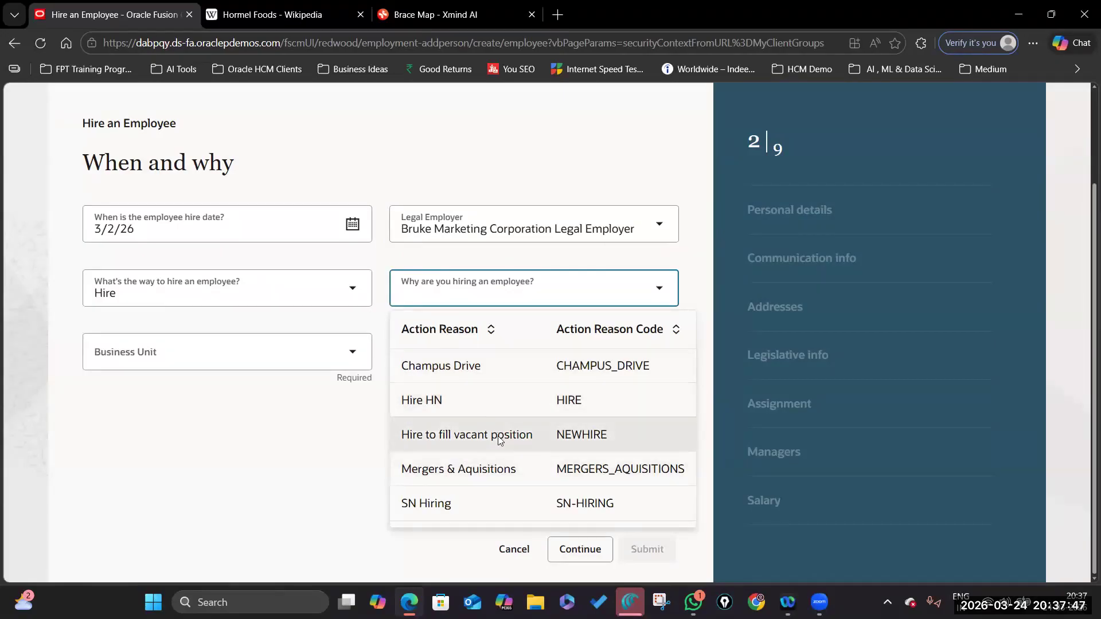
left_click(499, 435)
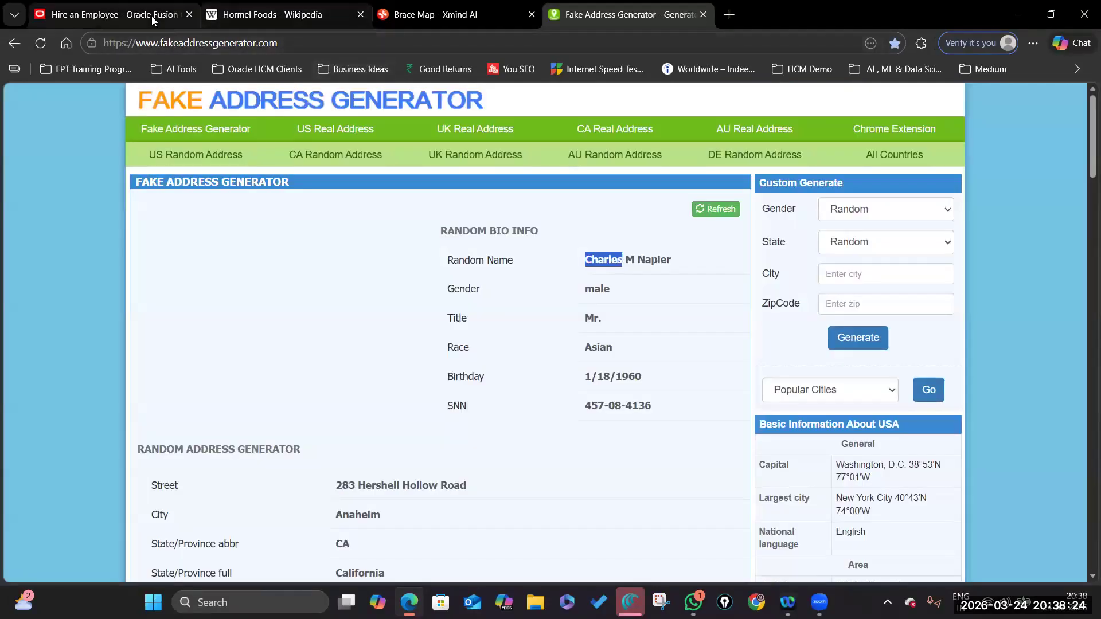
Return to the hire form and fill in the employee's name, gender Male, date of birth and United States Social Security Number.
left_click(152, 16)
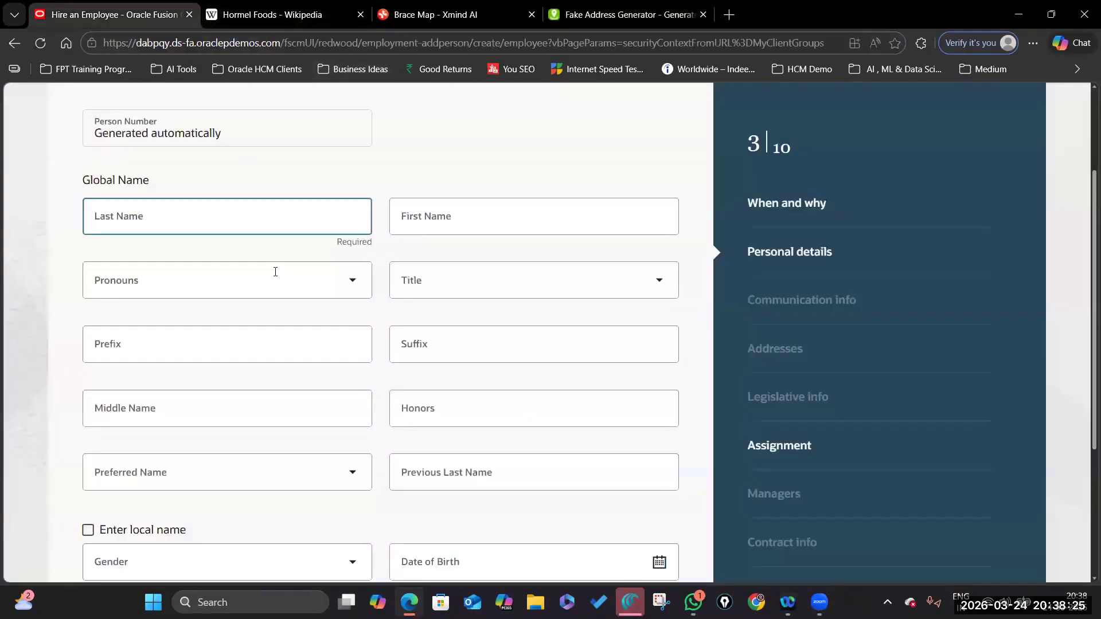
left_click(422, 227)
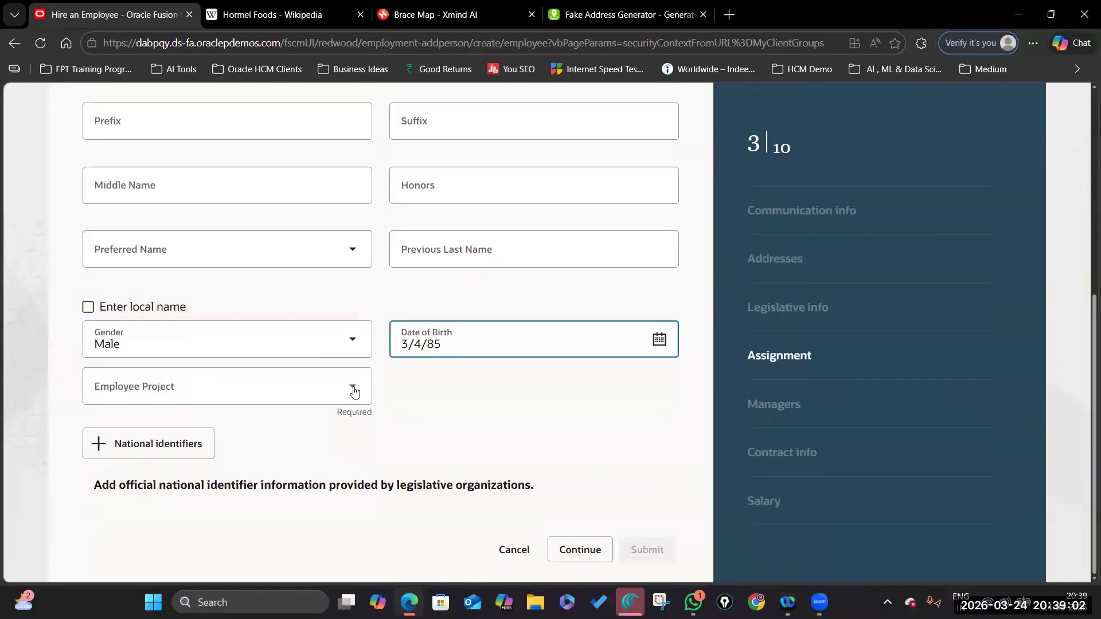
left_click(353, 390)
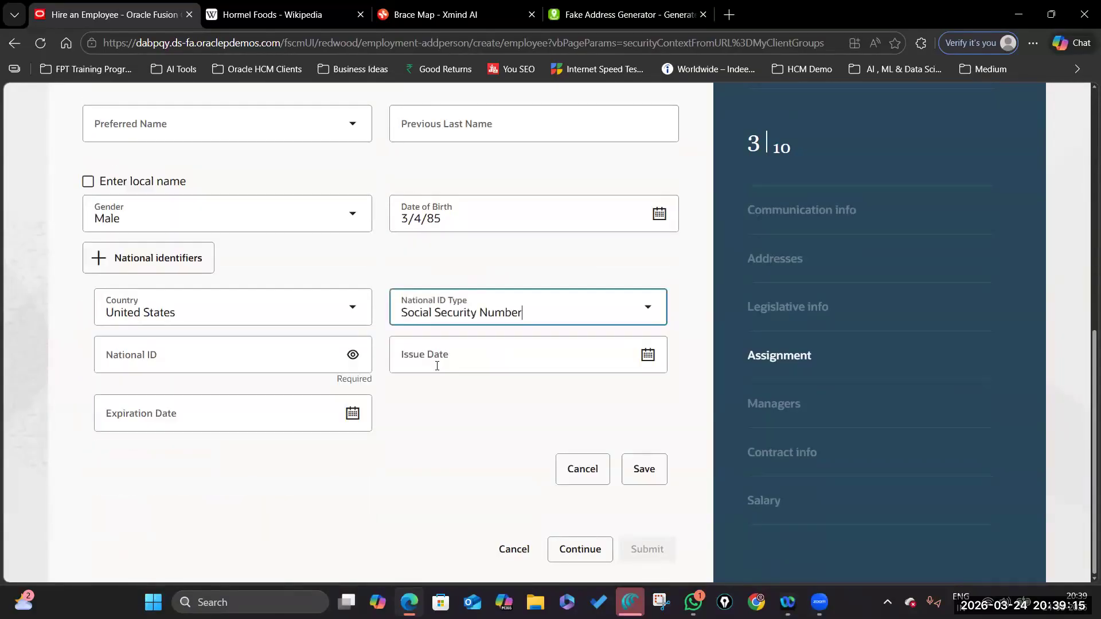
left_click(278, 365)
type("•••")
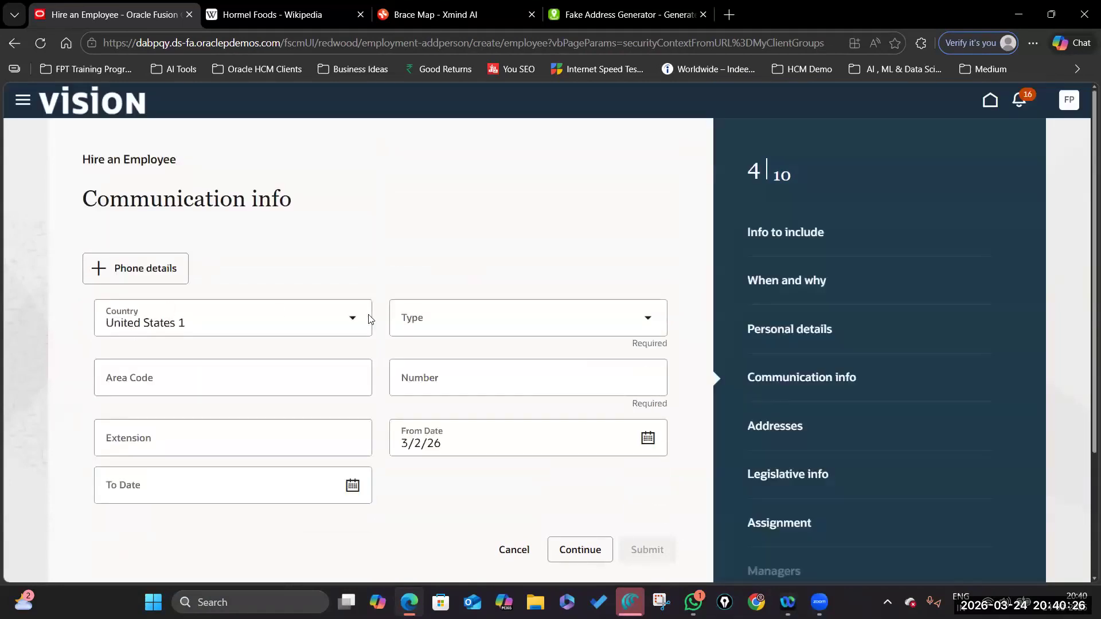
Add a United States Work Phone entry with the employee's area code and phone number.
left_click(647, 319)
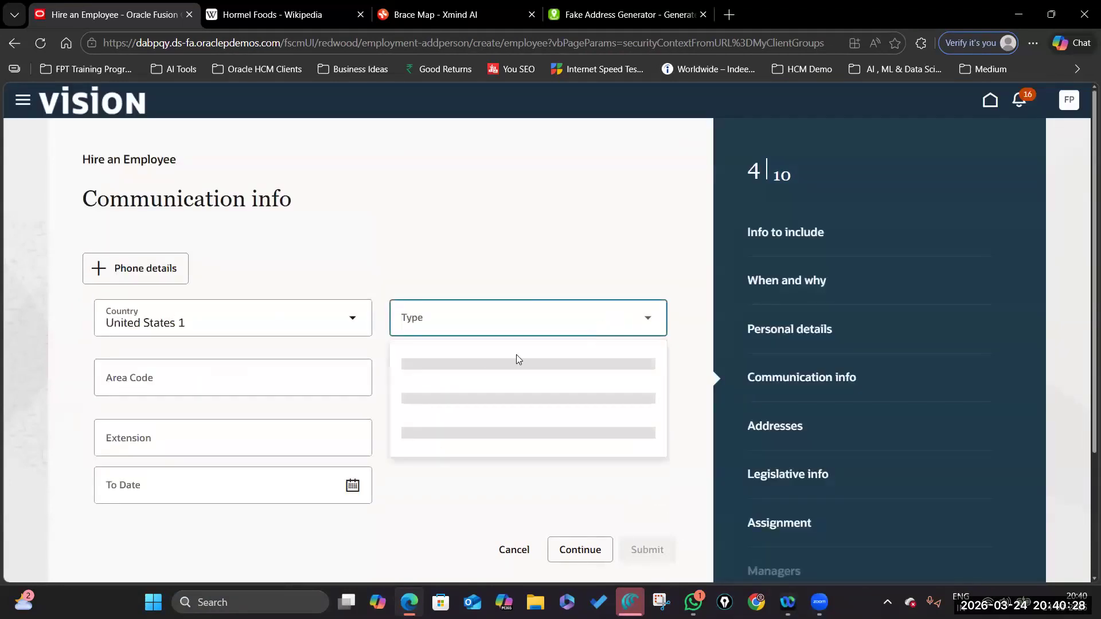
left_click(468, 364)
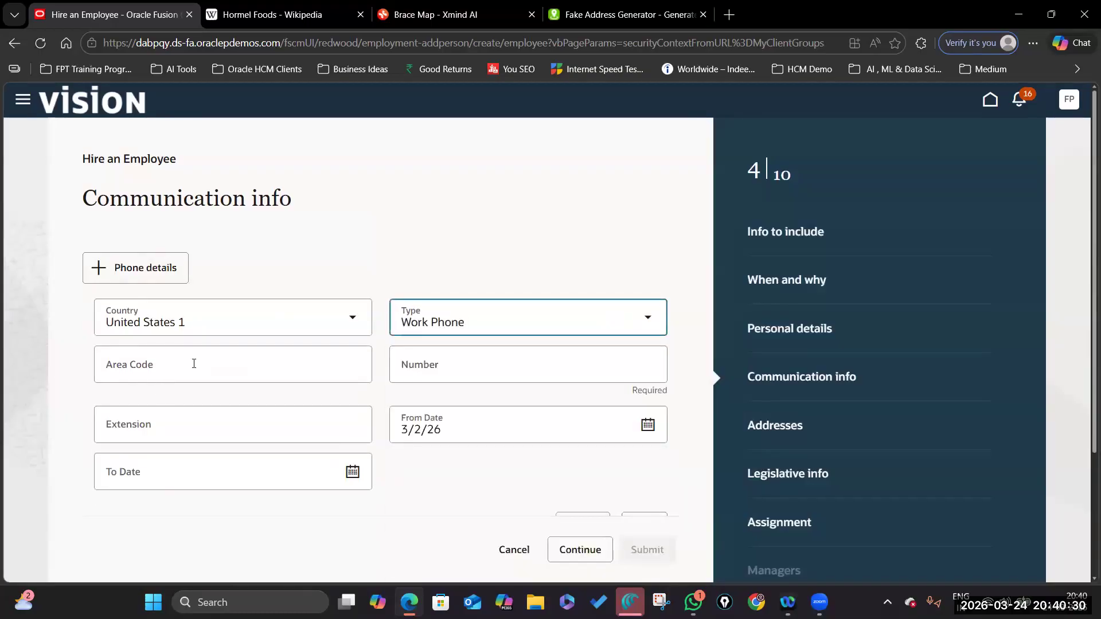
left_click(194, 363)
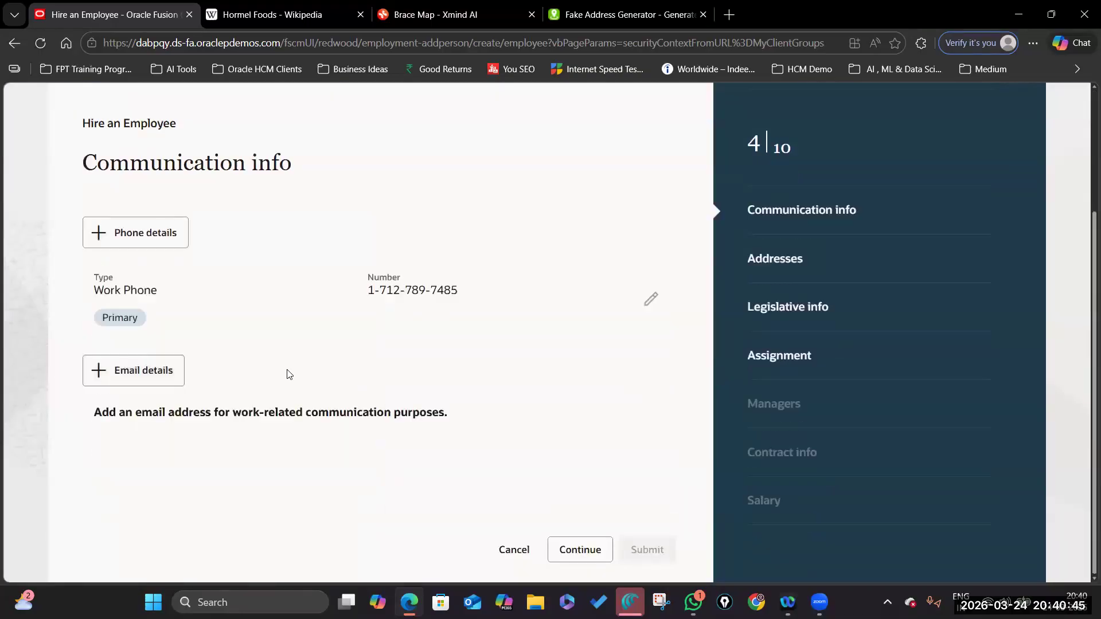
Add the employee's email address as Home Email and continue to the Addresses section.
scroll(285, 374, "down", 2)
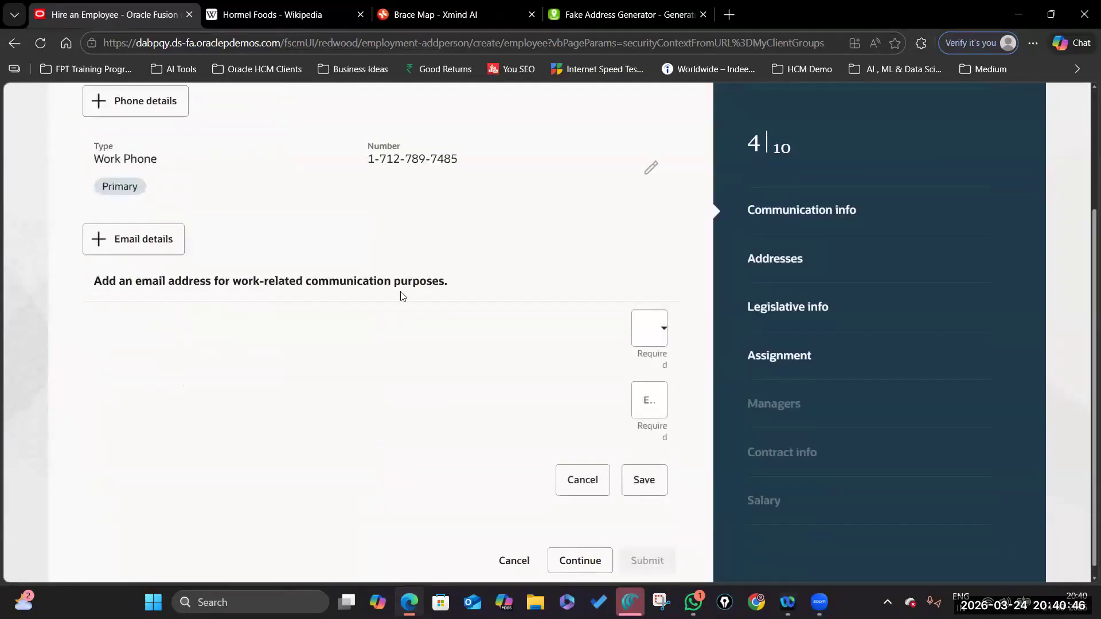
left_click(352, 401)
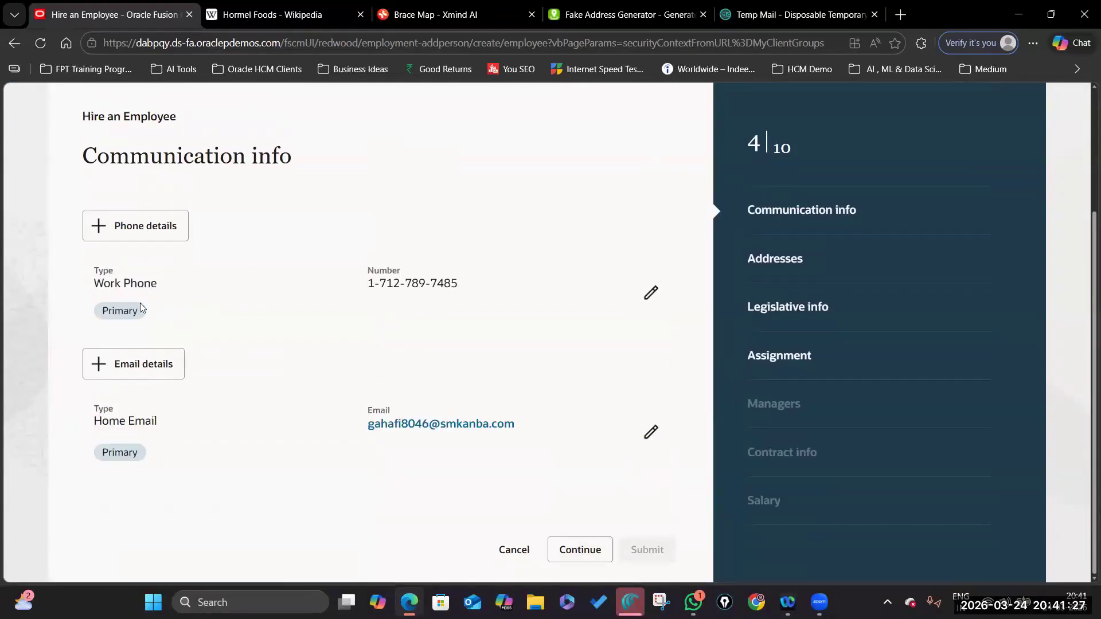
scroll(140, 309, "up", 1)
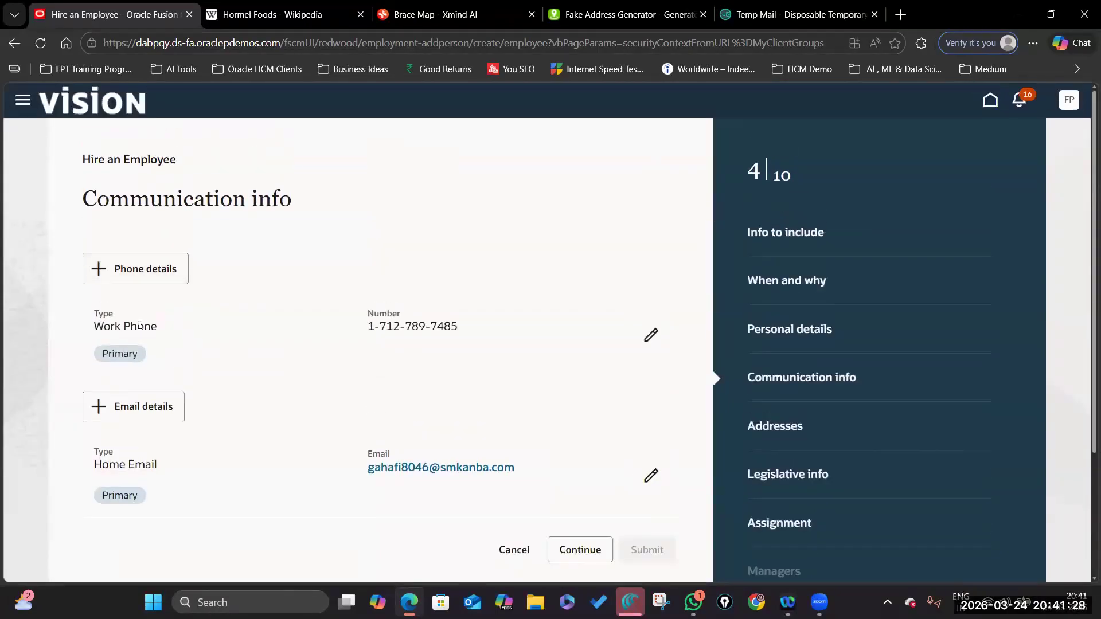
scroll(249, 398, "down", 1)
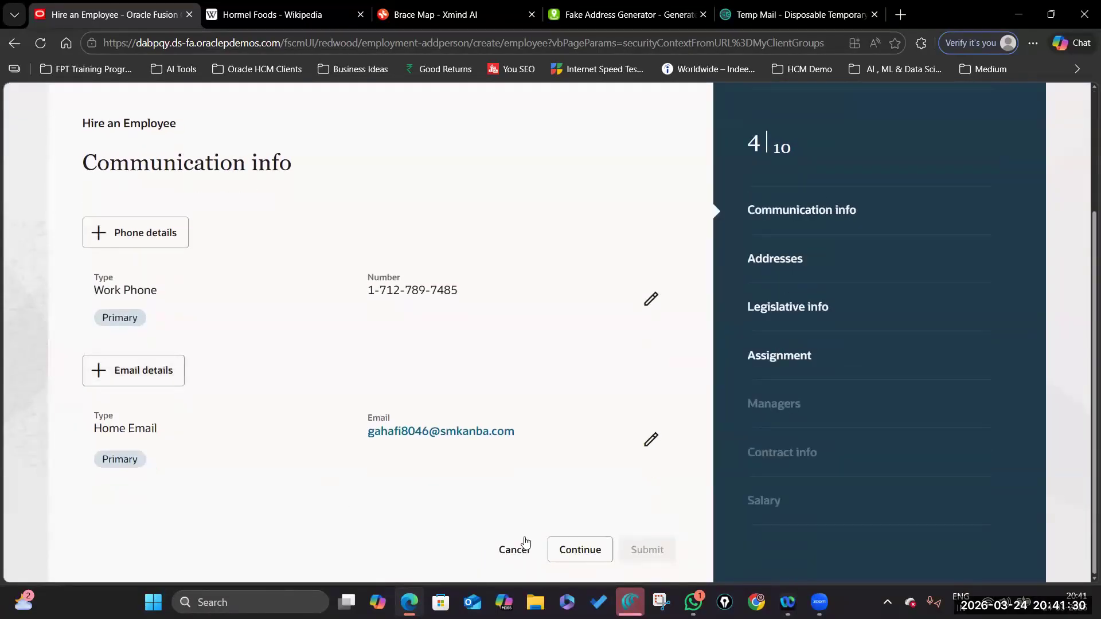
left_click(579, 549)
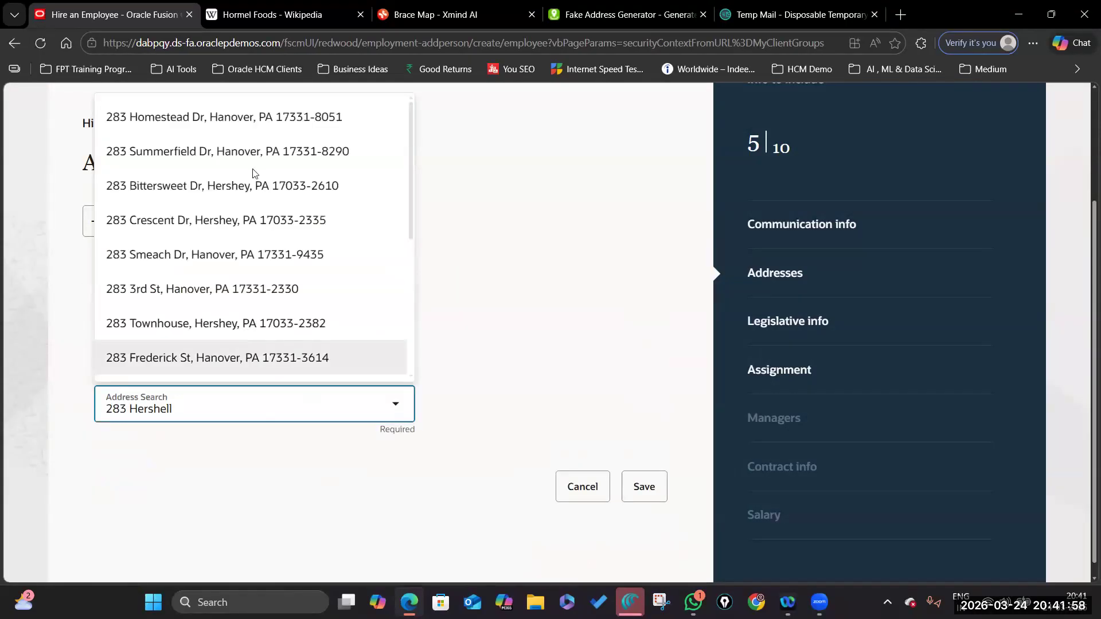
Select the matching suggestion for the employee's home address and save the Home Address entry.
left_click(271, 121)
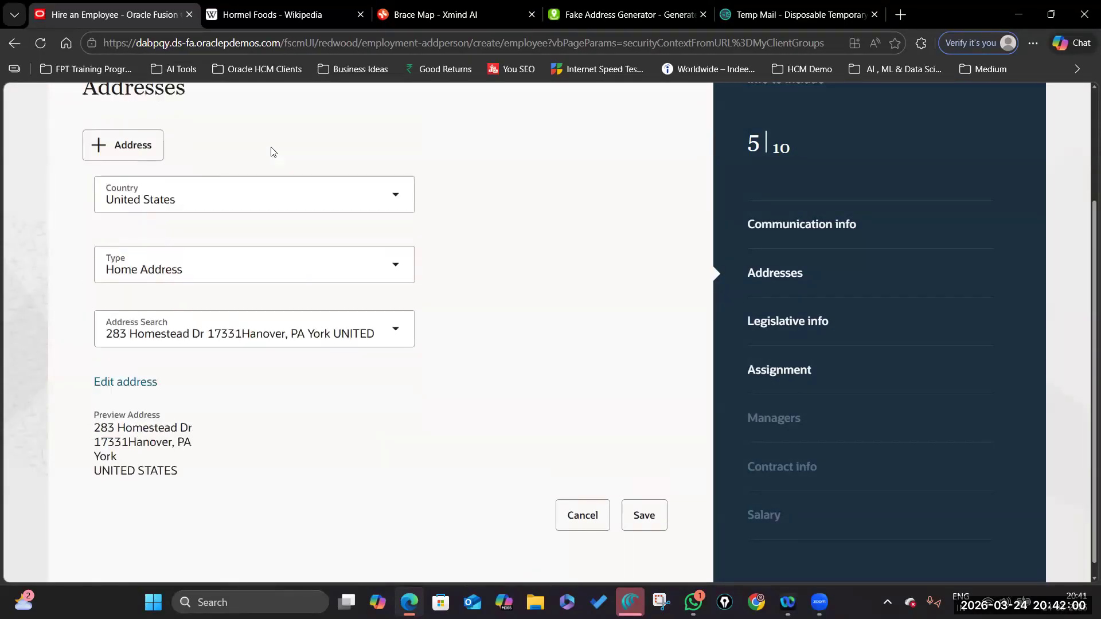
left_click(644, 518)
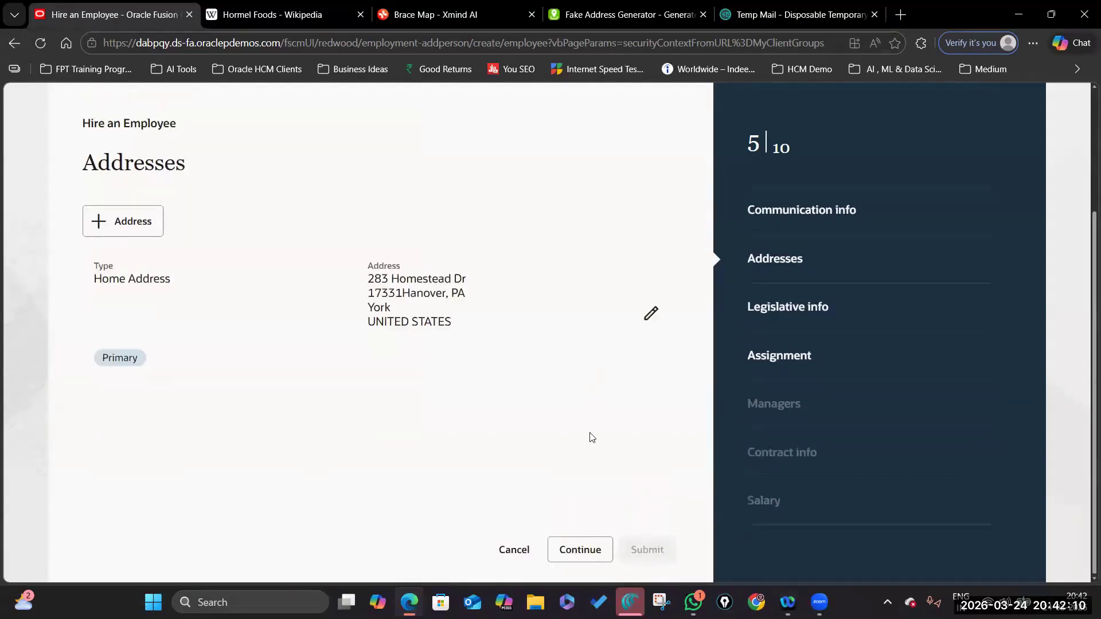
Set Marital Status to Married in the legislative info and continue to the Assignment section.
left_click(645, 270)
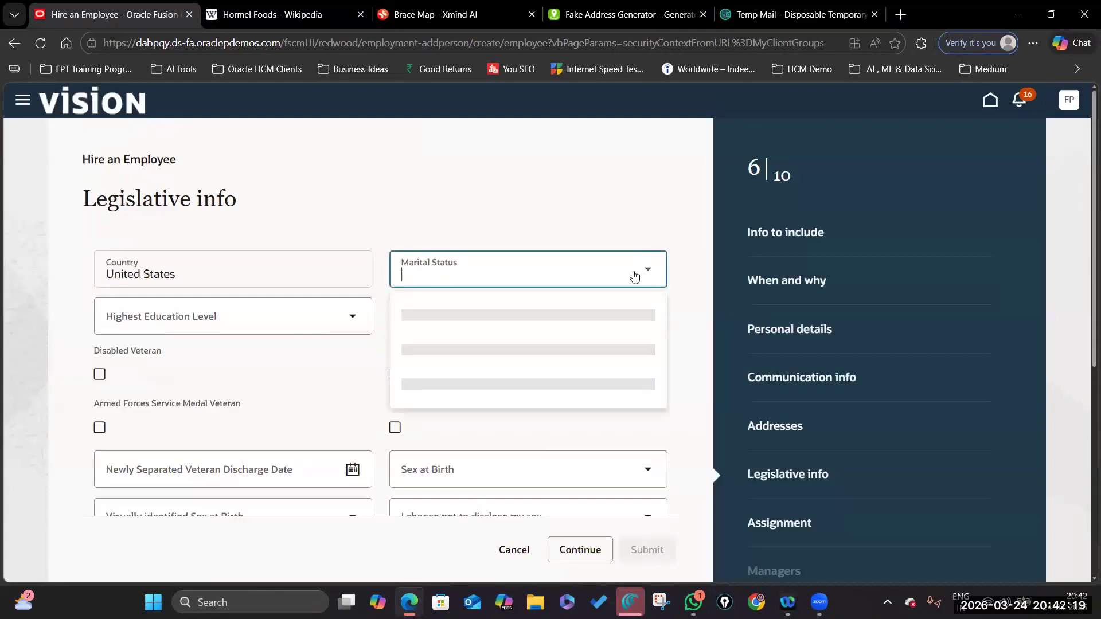
left_click(462, 358)
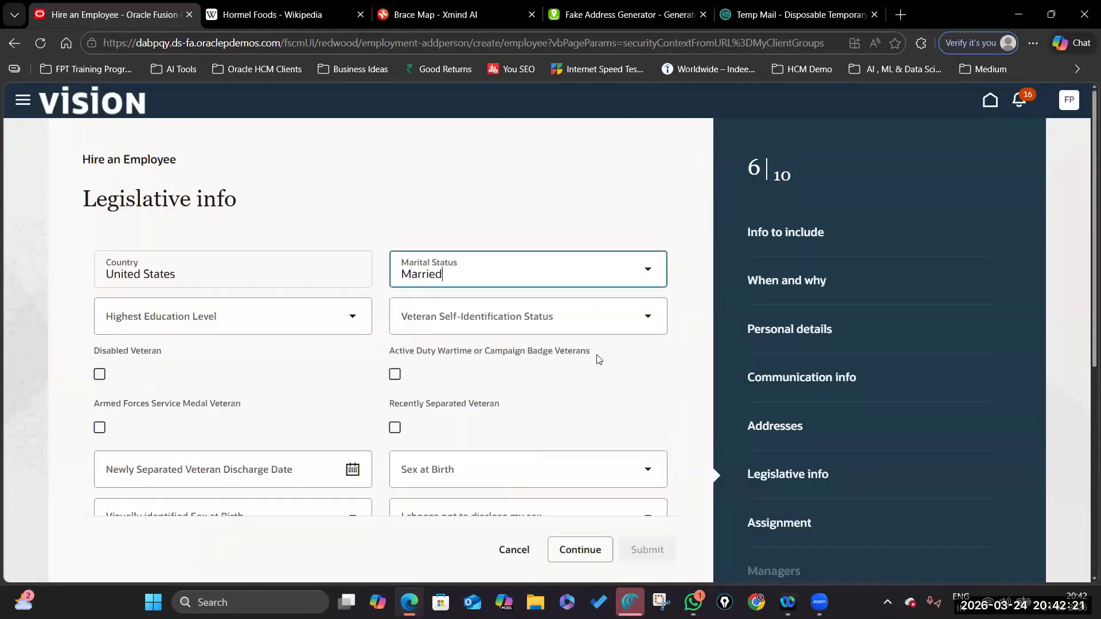
scroll(446, 407, "down", 3)
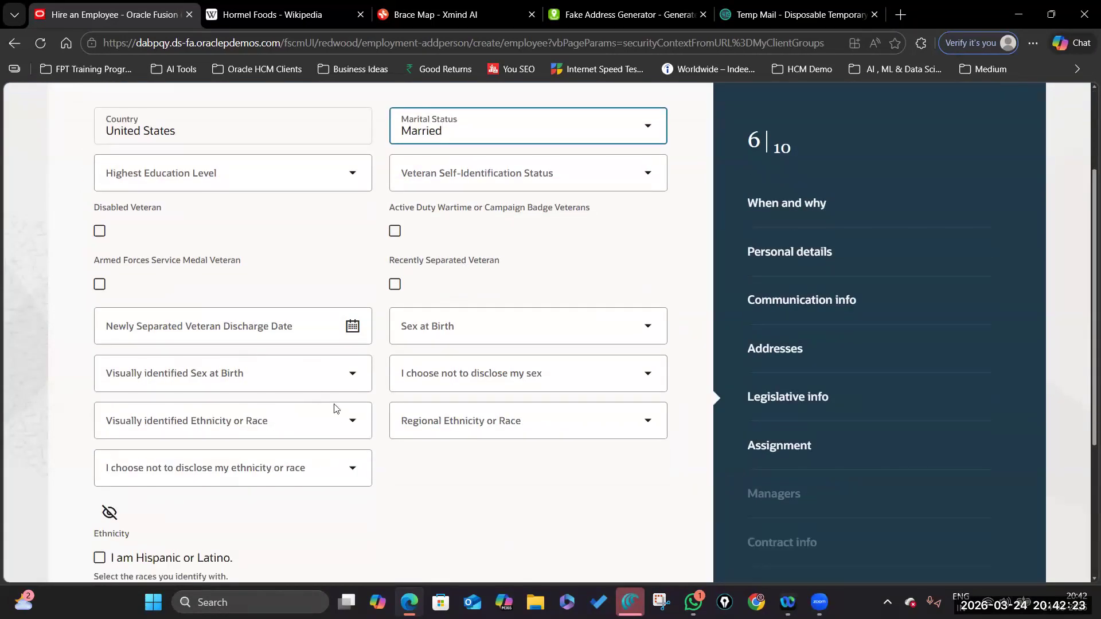
scroll(336, 409, "down", 5)
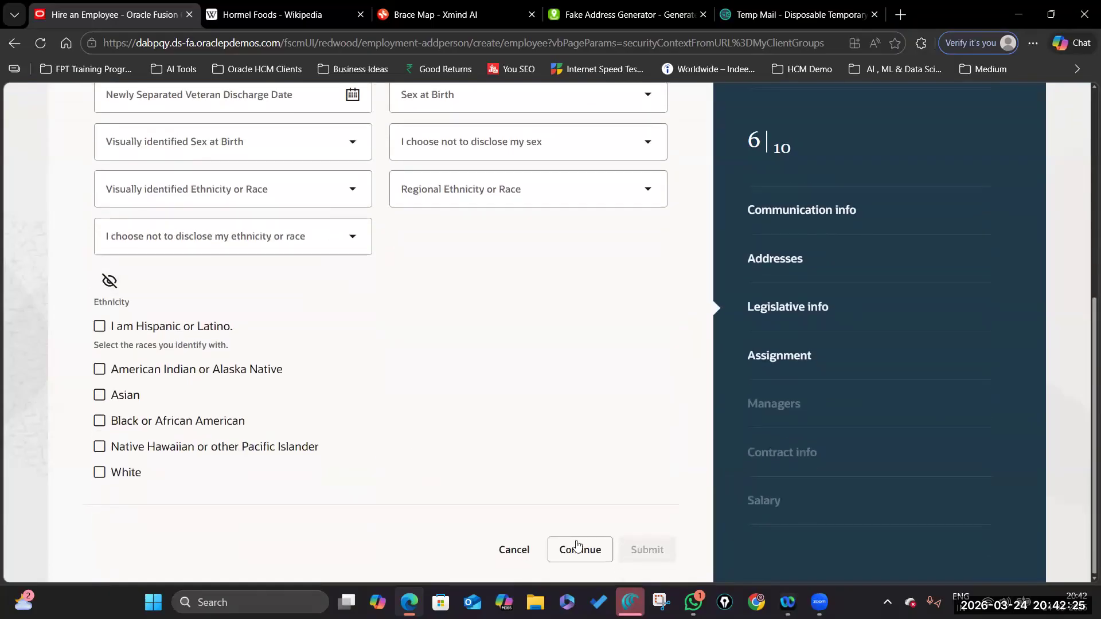
left_click(578, 546)
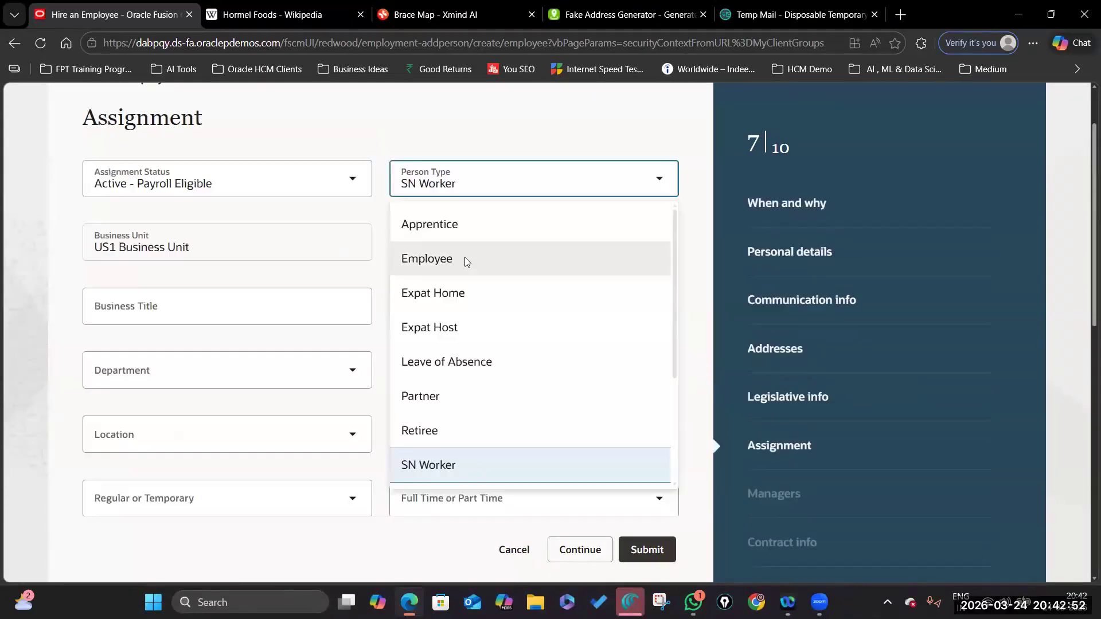
Set the assignment's person type to Employee, job to Application Developer and location to Redwood City.
left_click(464, 257)
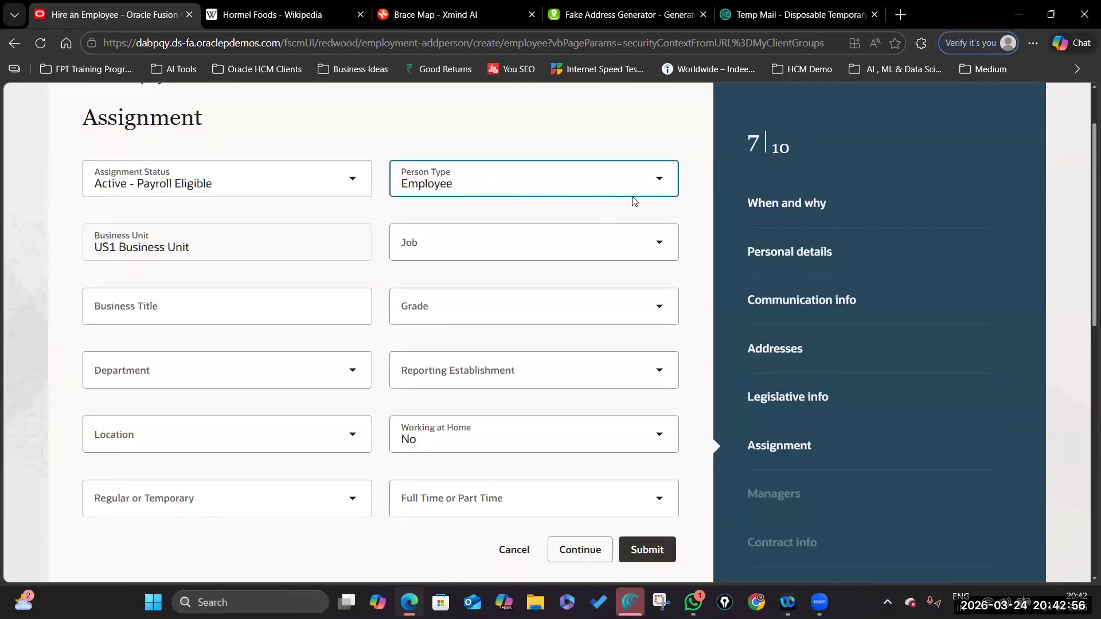
left_click(660, 243)
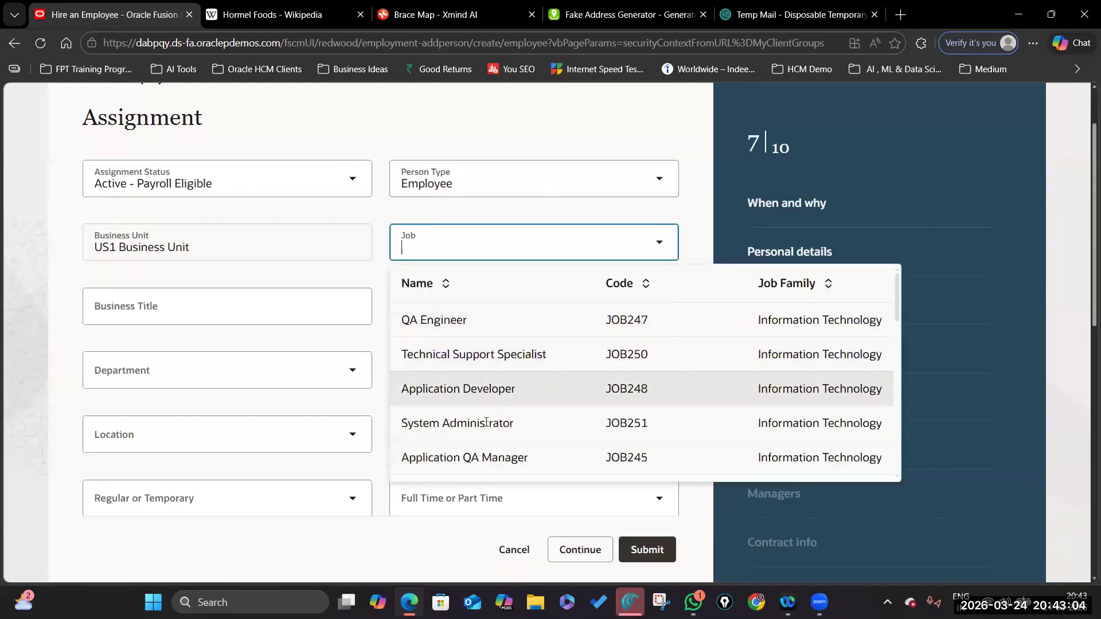
left_click(502, 395)
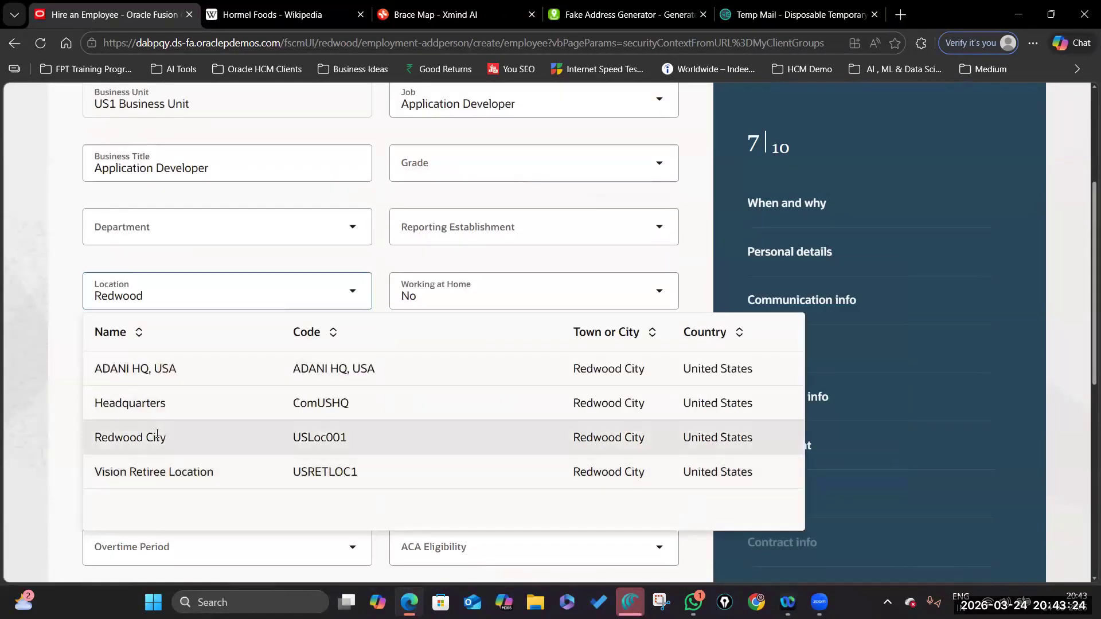
left_click(157, 434)
Set Hourly Paid or Salaried to Salaried and continue to the Managers section.
left_click(232, 269)
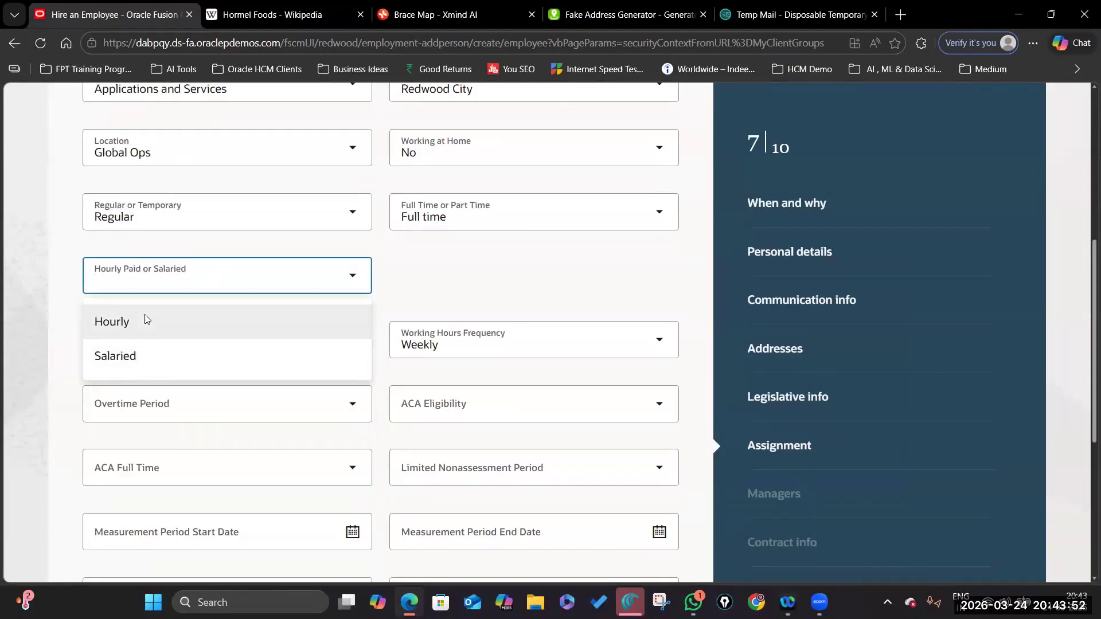
left_click(148, 357)
scroll(517, 365, "down", 3)
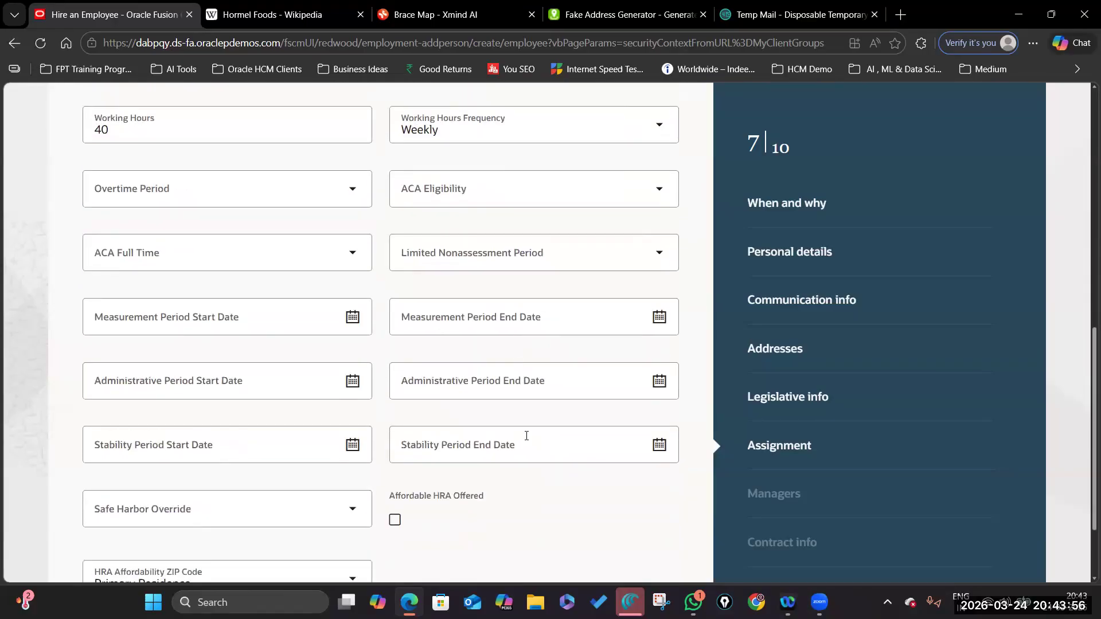
scroll(525, 436, "down", 2)
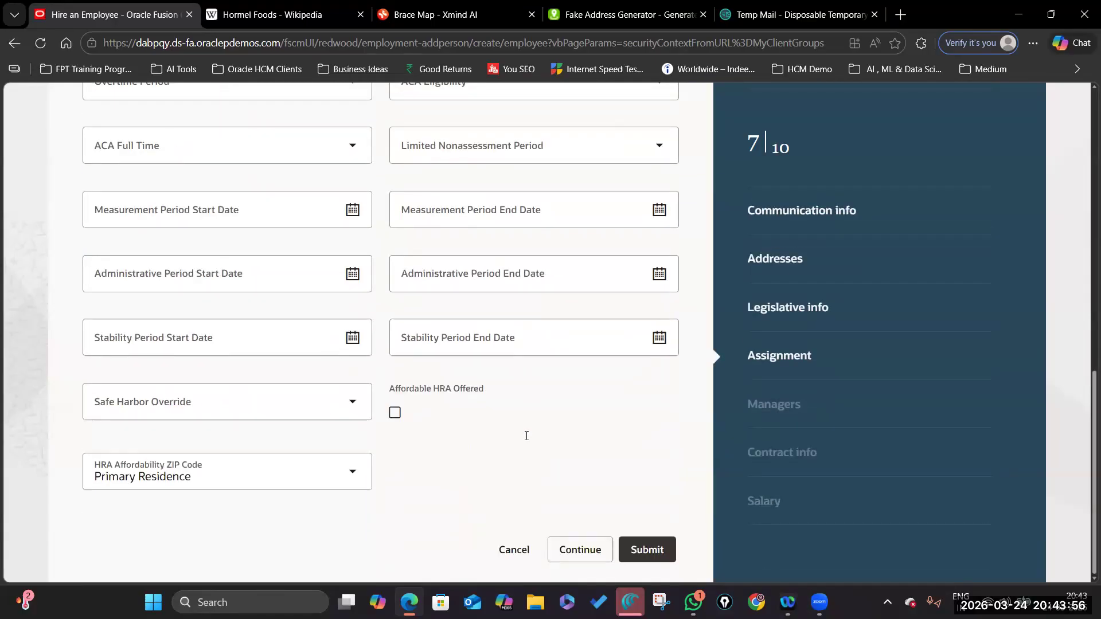
left_click(580, 550)
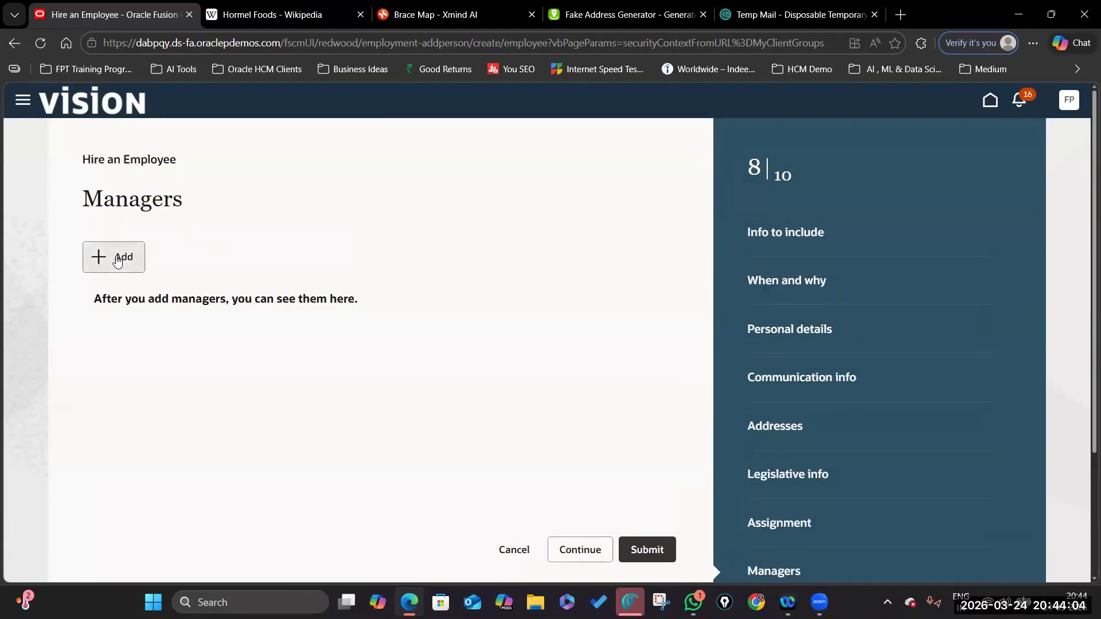
Add a Line Manager, finding the Human Resources Specialist by first name, and save the entry.
left_click(118, 260)
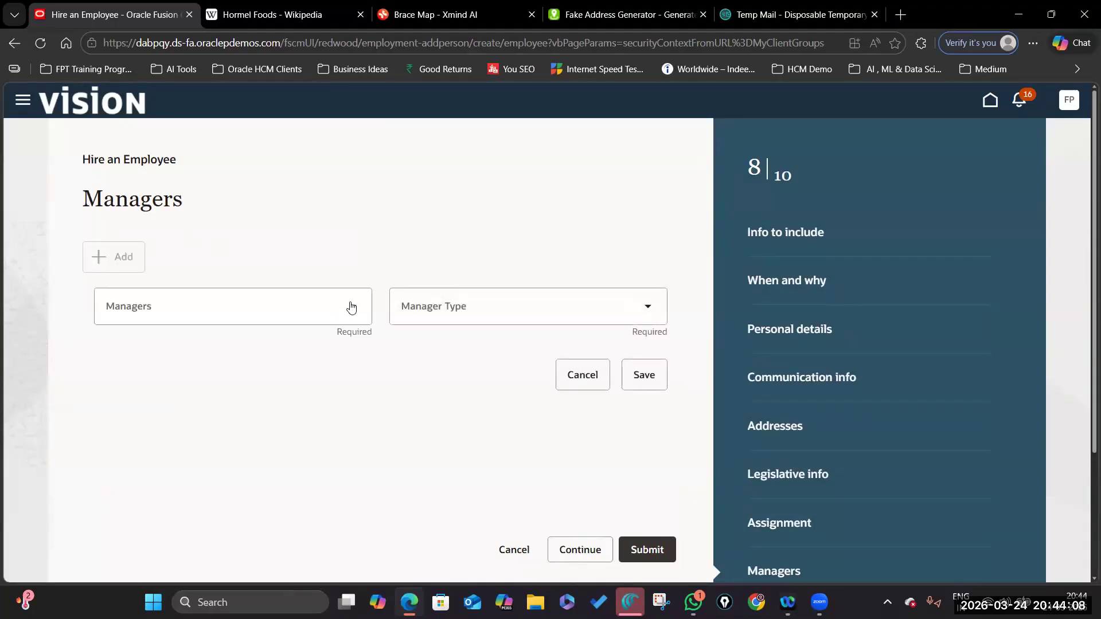
left_click(352, 307)
left_click(352, 308)
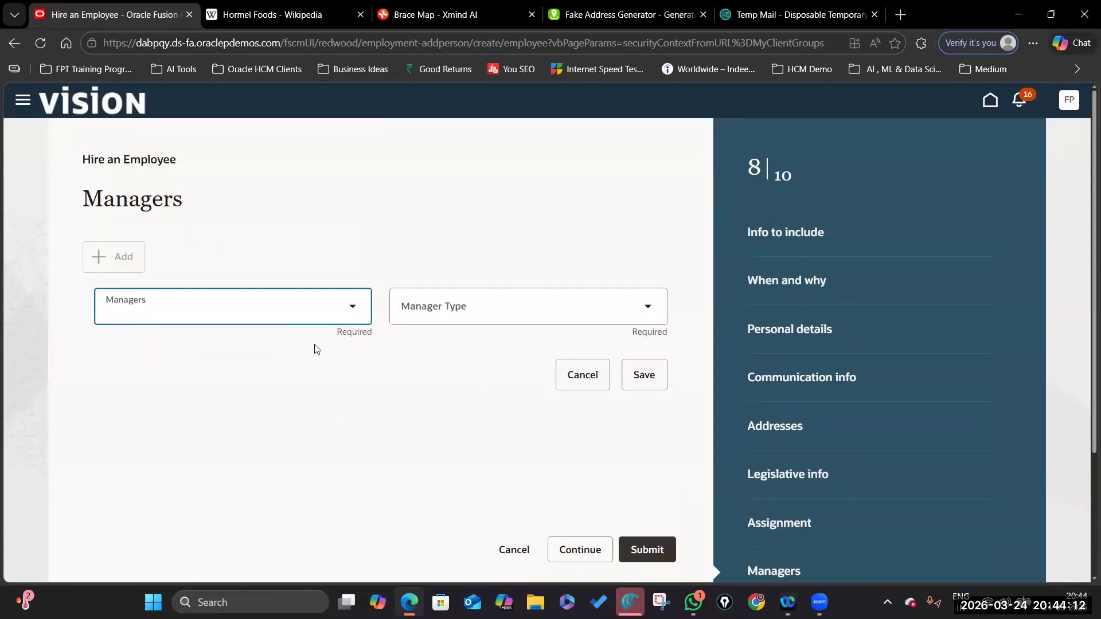
left_click(645, 308)
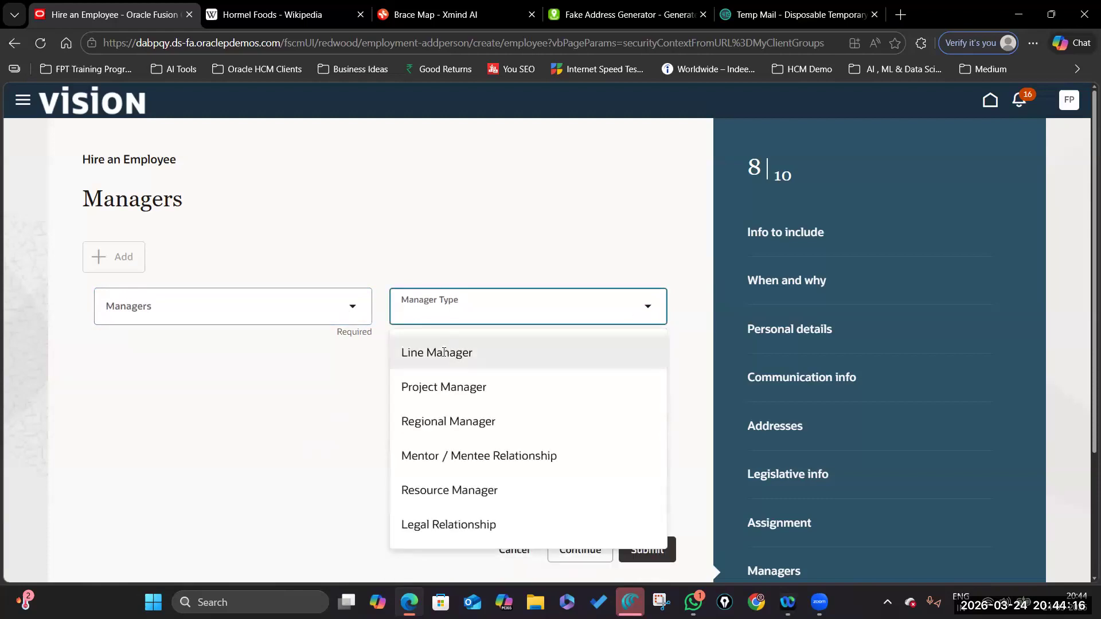
left_click(427, 353)
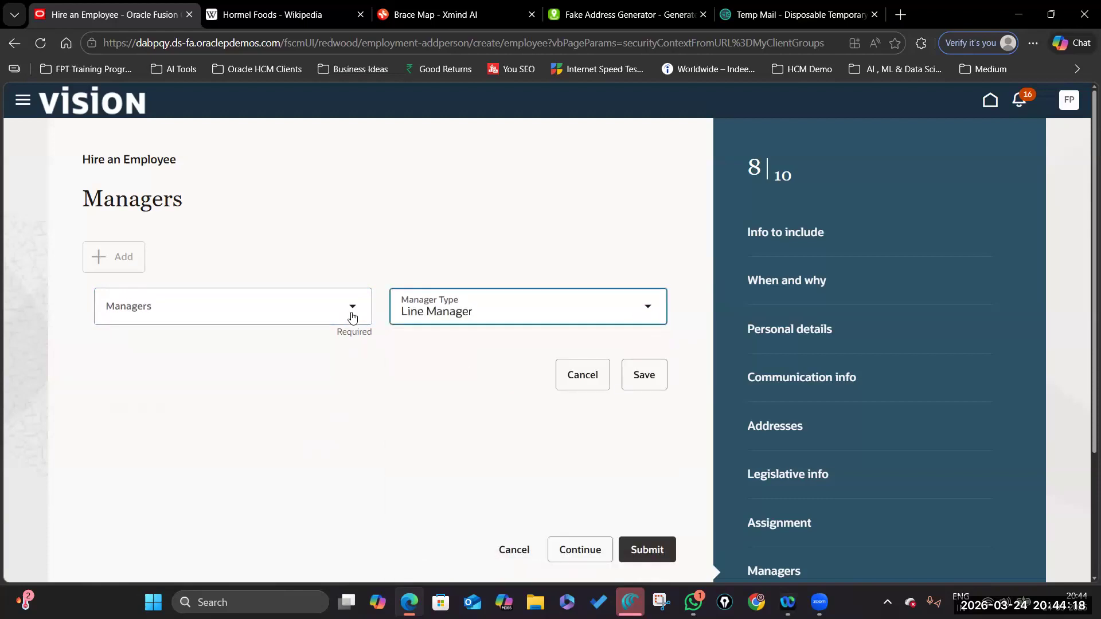
left_click(179, 310)
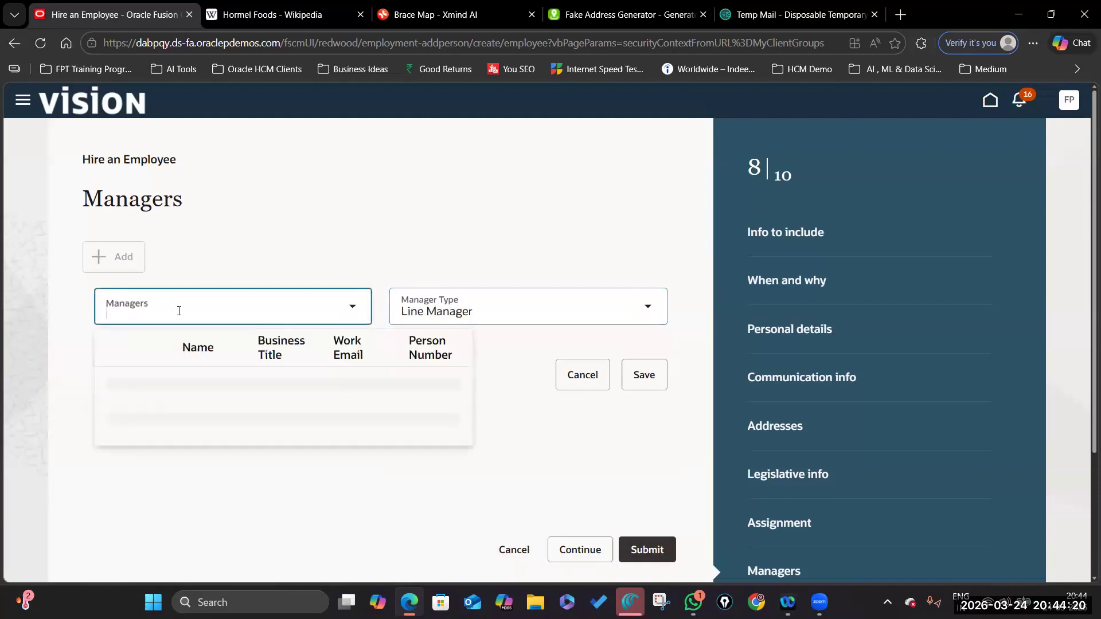
type("Curtis")
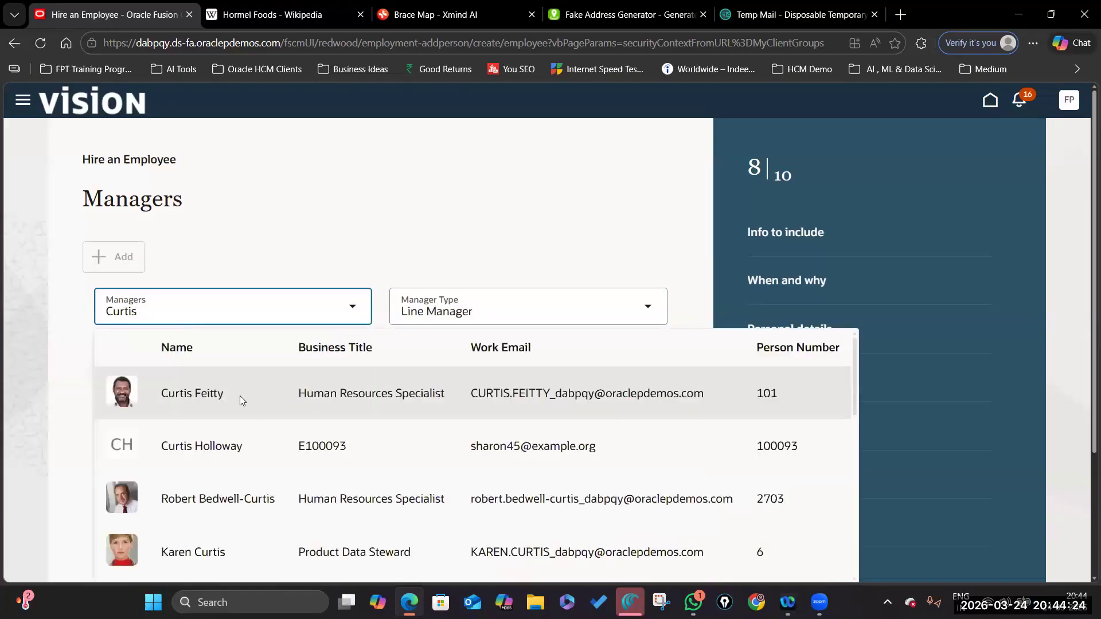
left_click(240, 396)
left_click(644, 364)
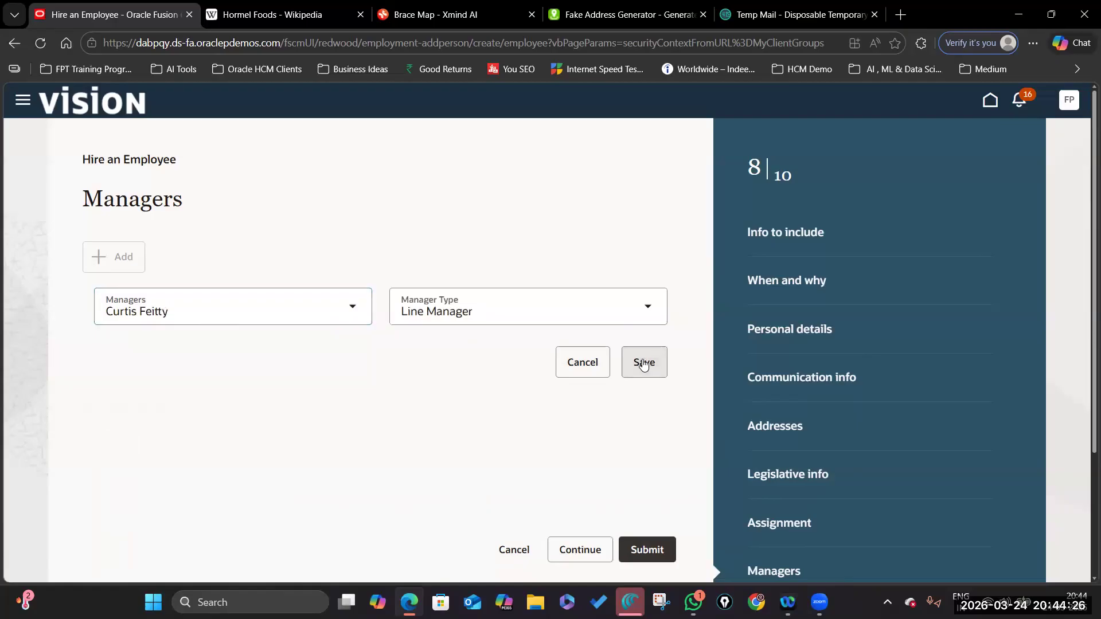
Add the Director of Benefits as Project Manager, save the entry and continue past the Managers section.
left_click(112, 221)
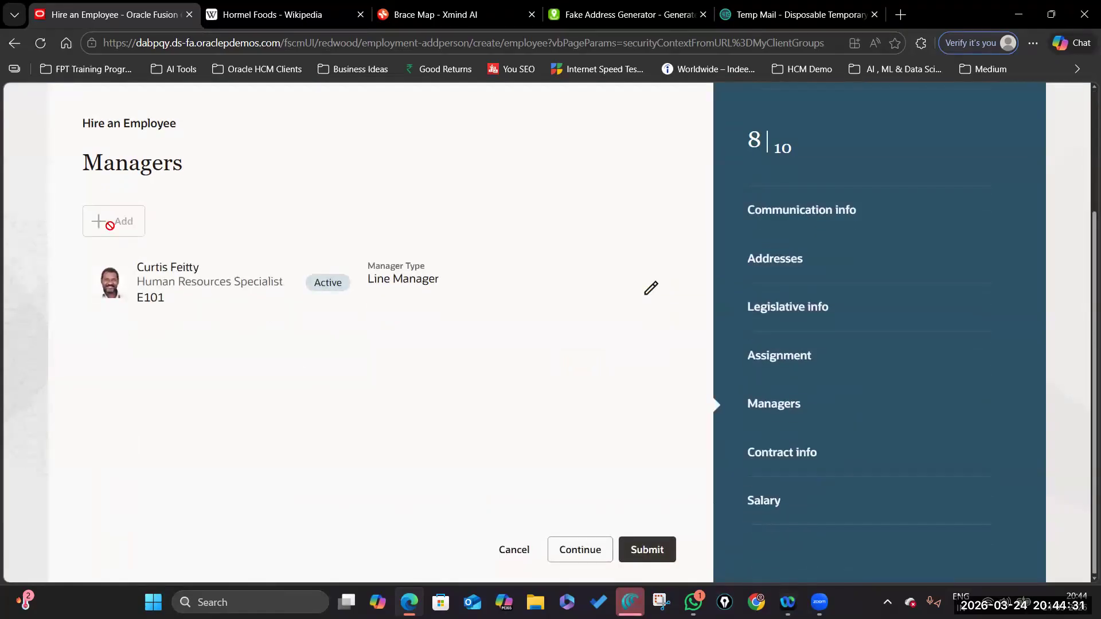
left_click(651, 265)
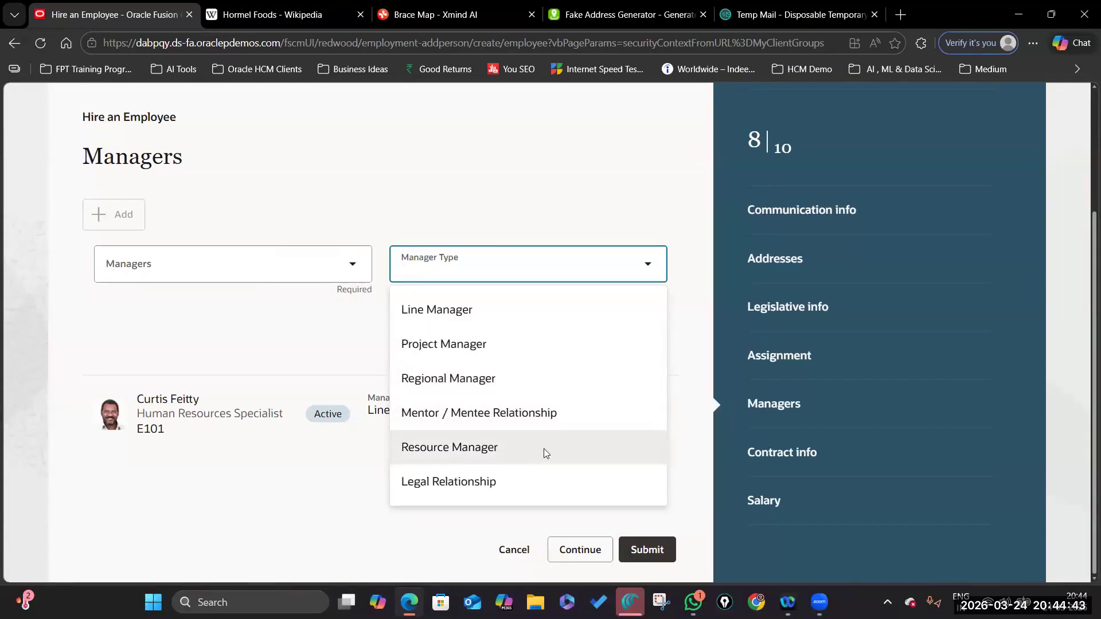
left_click(531, 344)
left_click(281, 263)
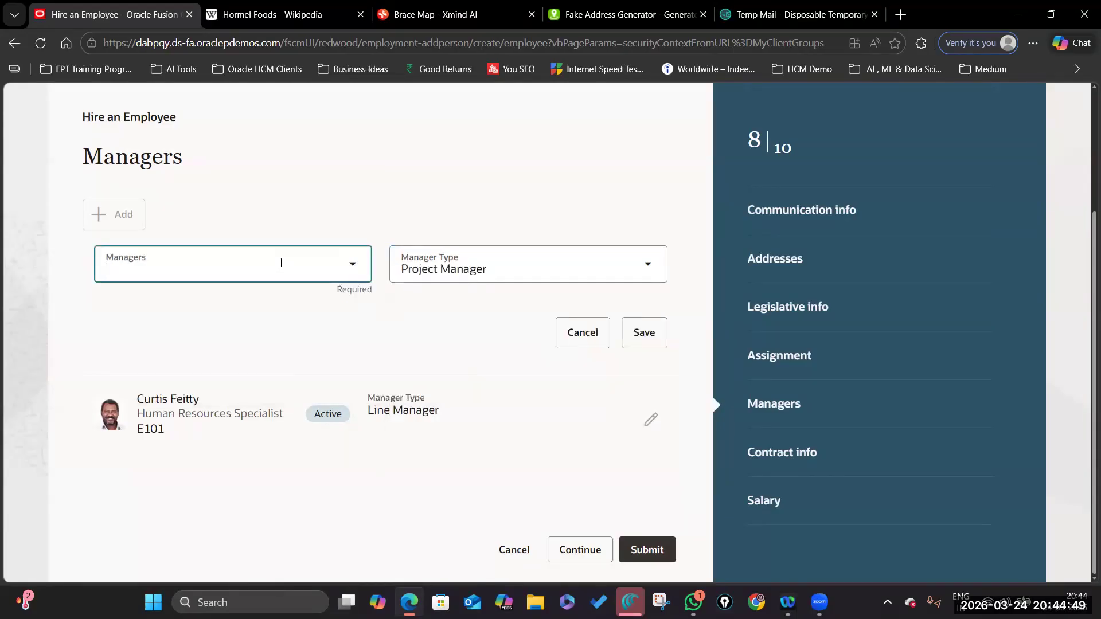
type("Mitch")
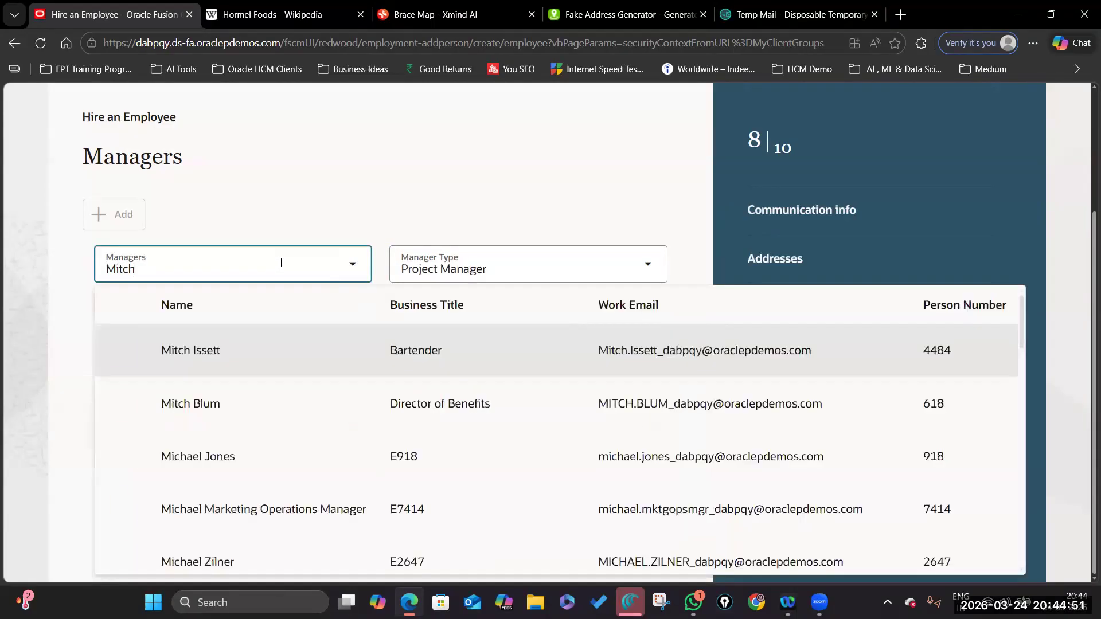
left_click(265, 396)
left_click(654, 333)
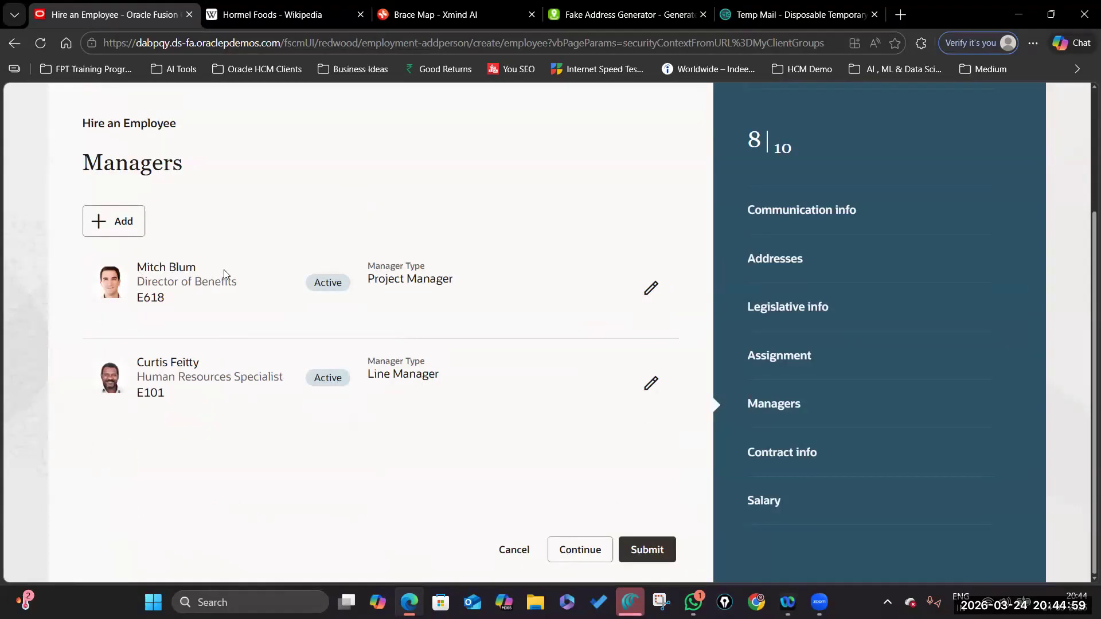
left_click(578, 551)
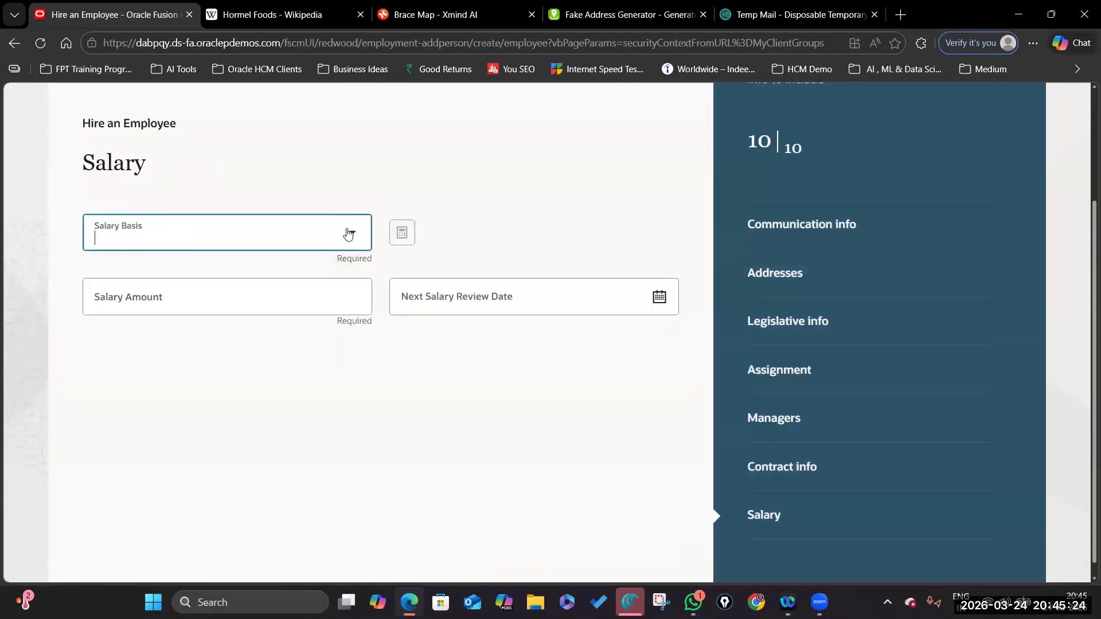
Check the Salary Basis choices in the Salary section and return to Info to include.
left_click(368, 228)
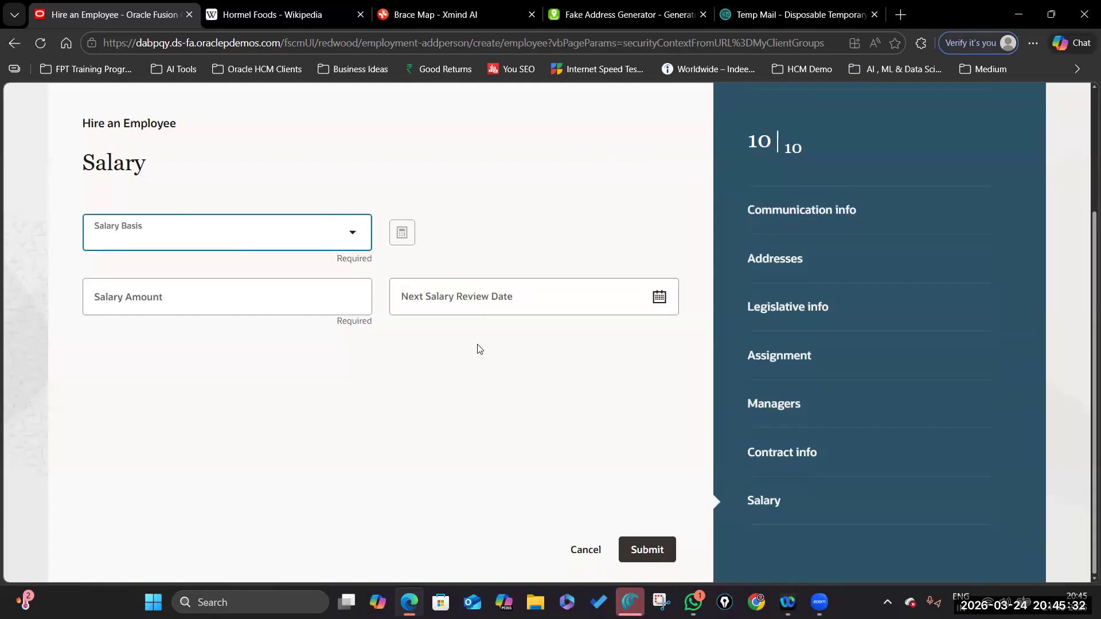
scroll(489, 434, "up", 3)
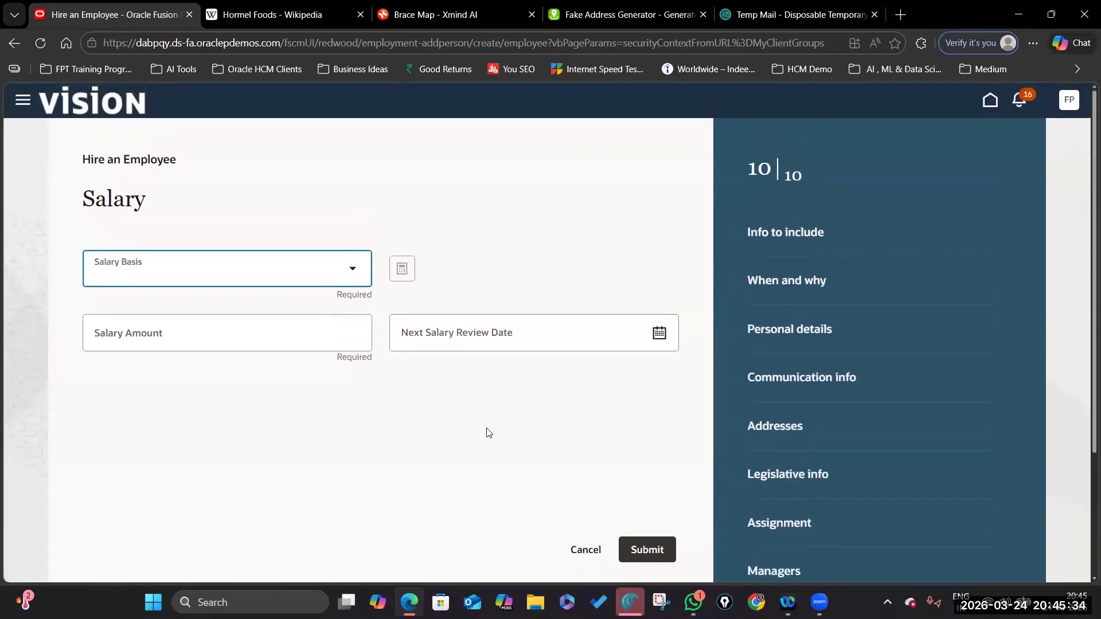
scroll(489, 434, "down", 3)
scroll(490, 434, "up", 3)
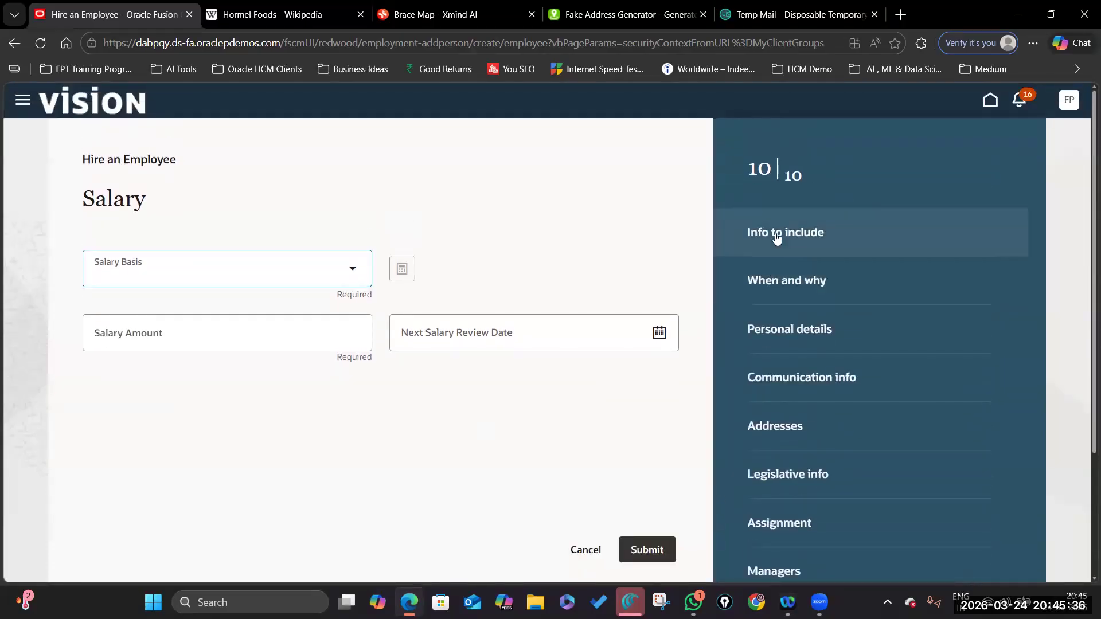
left_click(777, 236)
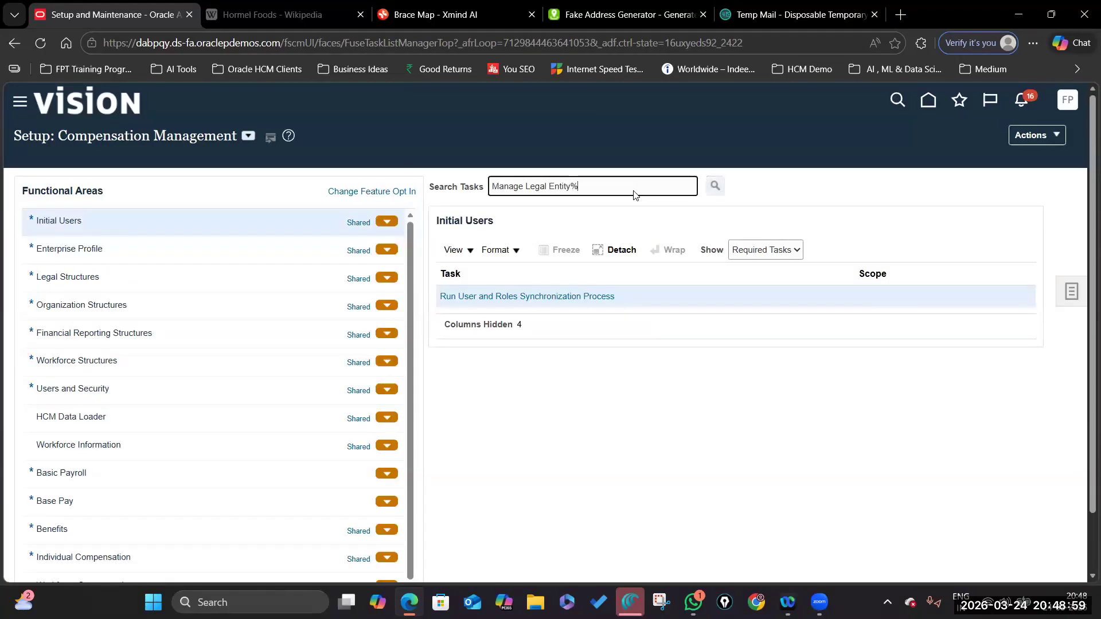
Search setup tasks for Manage Legal Entity%, and examine Bruke Marketing Corporation's Payroll Statutory Unit details through Manage Legal Entity HCM Information.
key("Return")
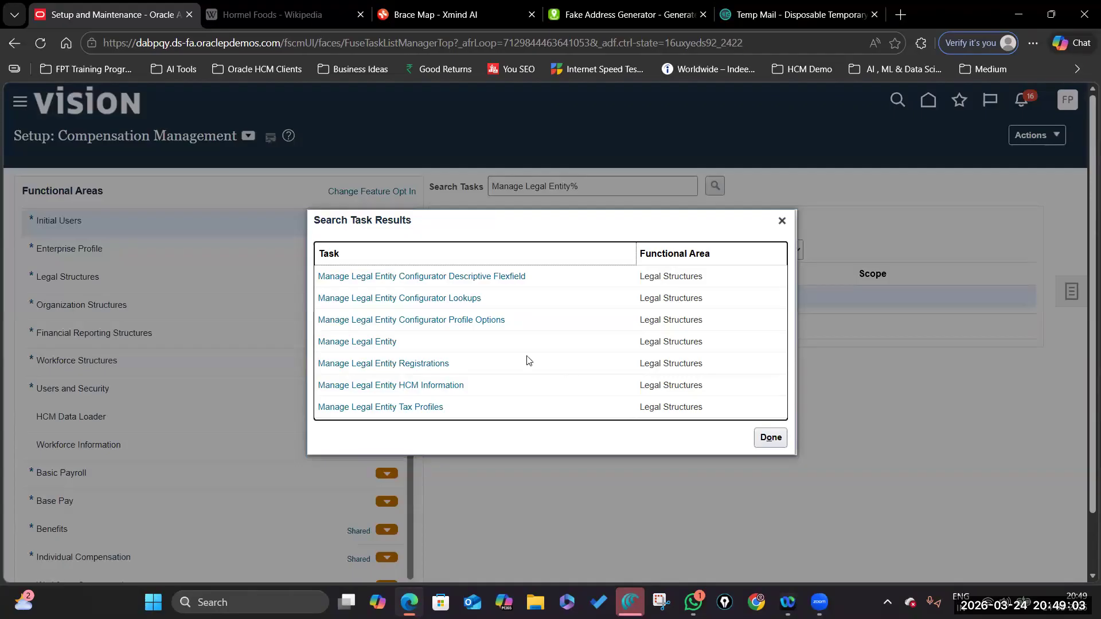
left_click(399, 385)
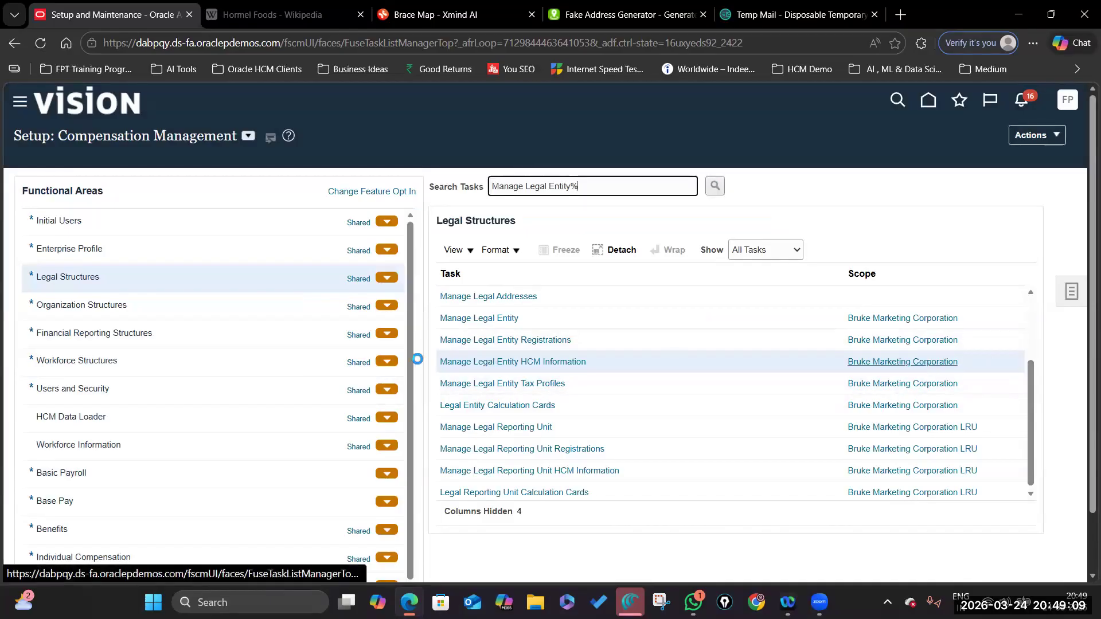
left_click(881, 365)
left_click(591, 388)
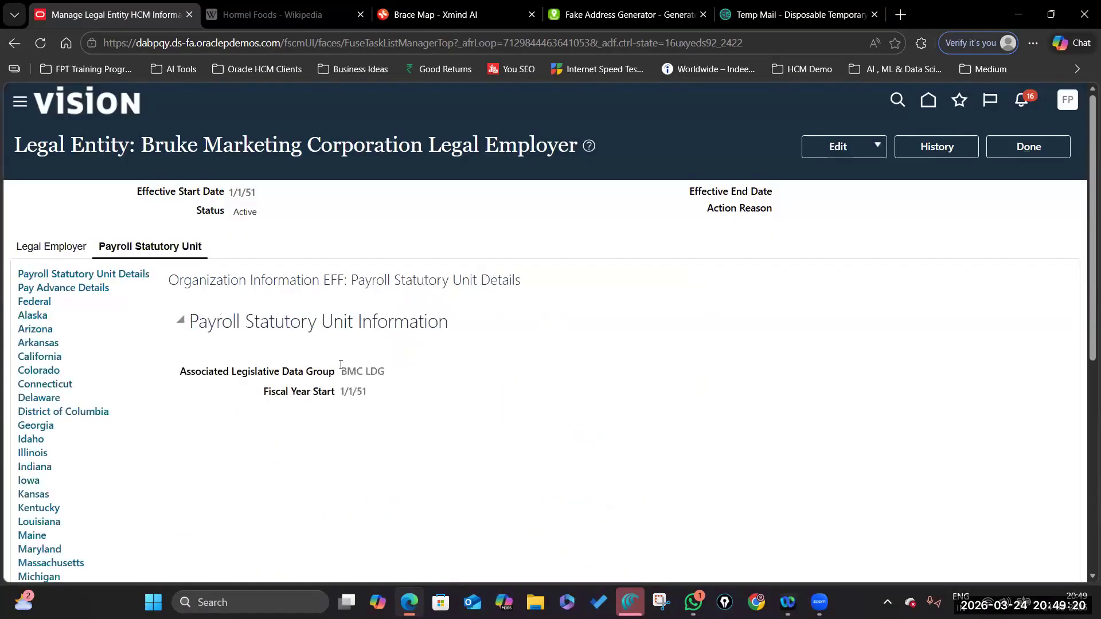
left_click_drag(463, 379, 401, 392)
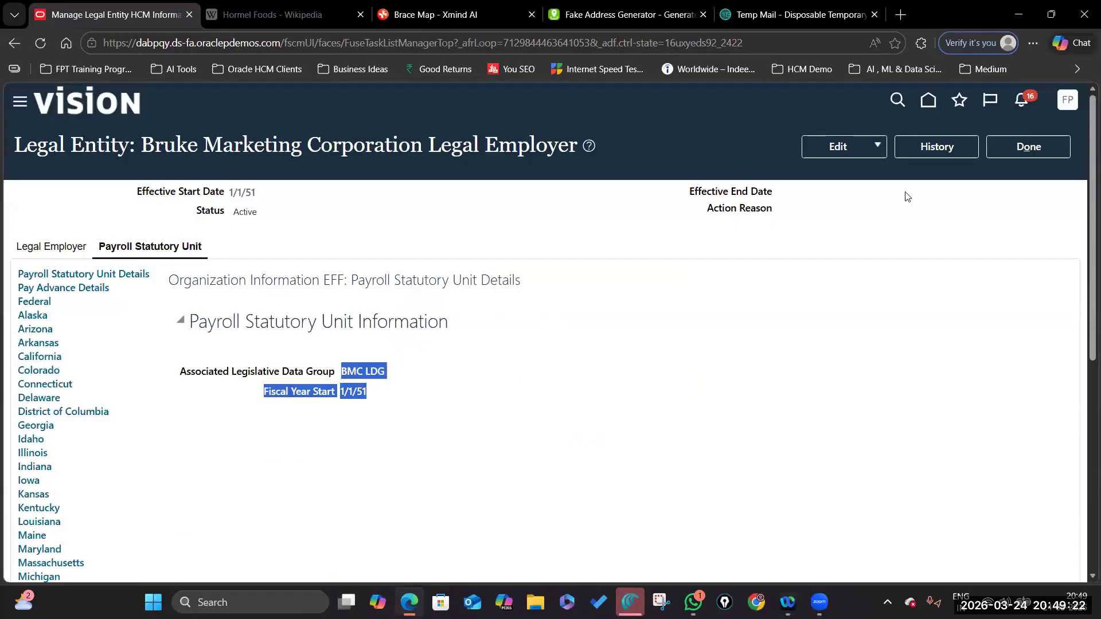
Leave the legal entity HCM information, search the setup tasks for Salary Basis, and open the Salary Basis task.
left_click(877, 144)
left_click(857, 194)
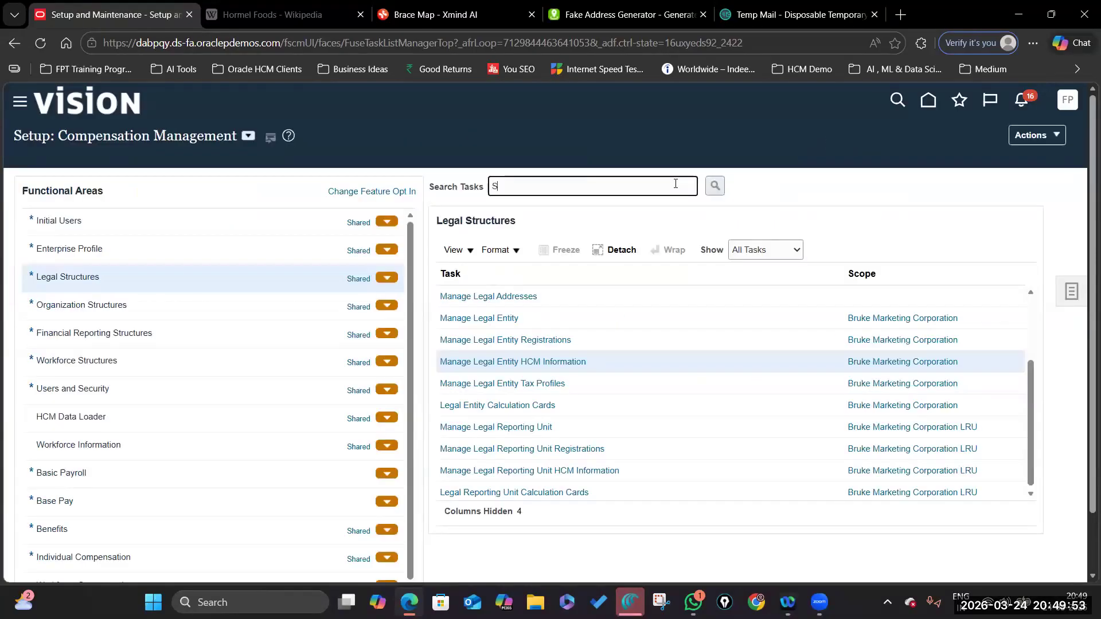
type("is")
left_click(716, 186)
left_click(342, 396)
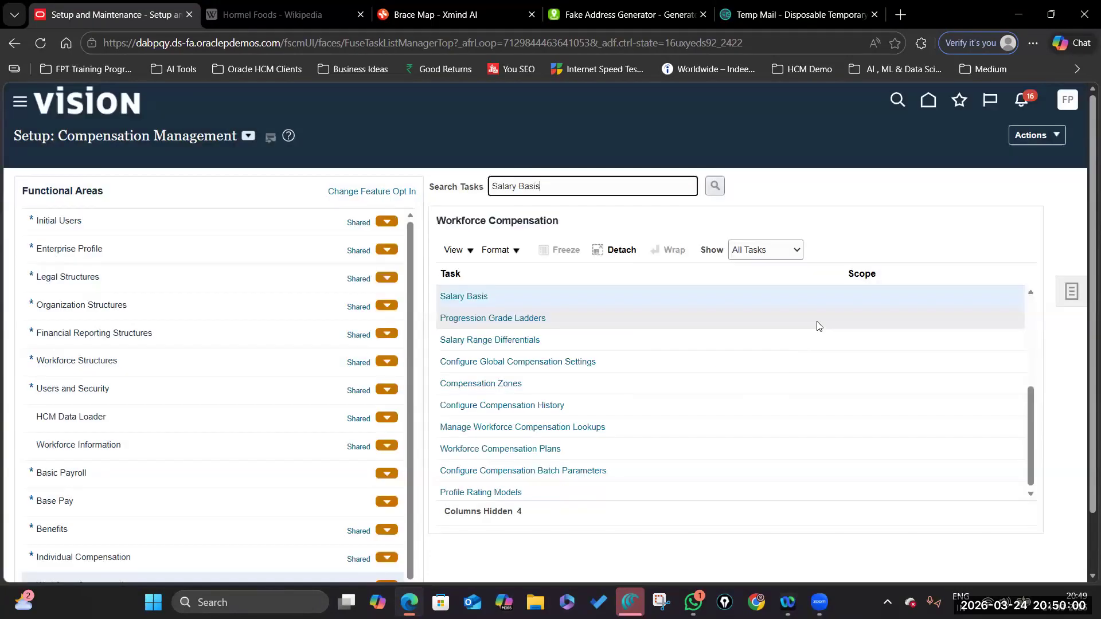
left_click(466, 296)
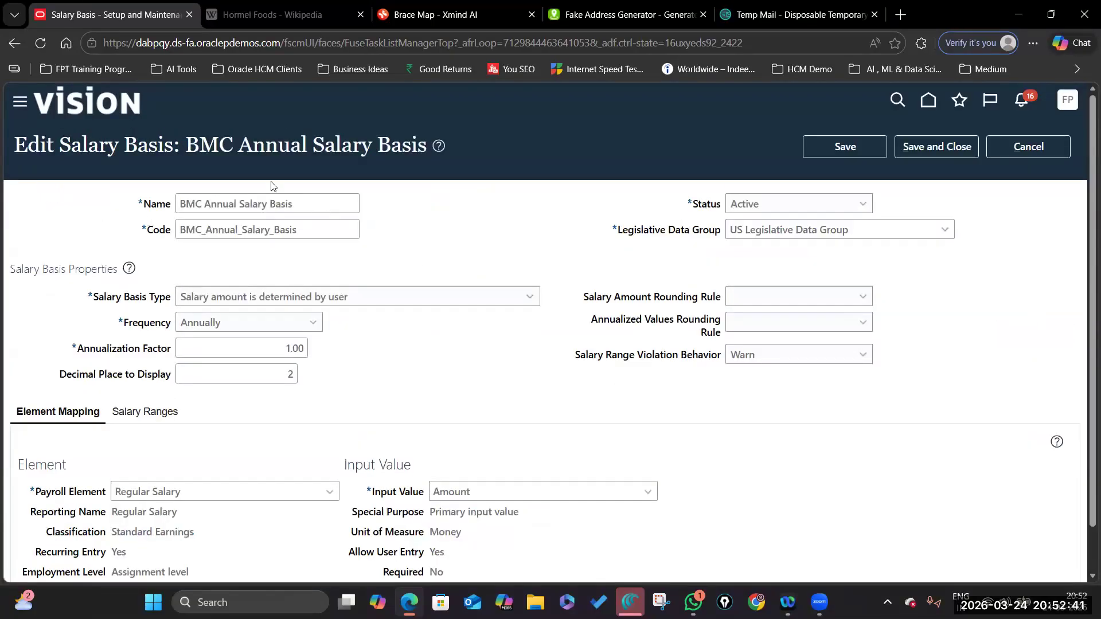
Review the BMC Annual Salary Basis properties and element mapping, save and close it, and finish the Salary Basis task.
left_click_drag(191, 139, 423, 139)
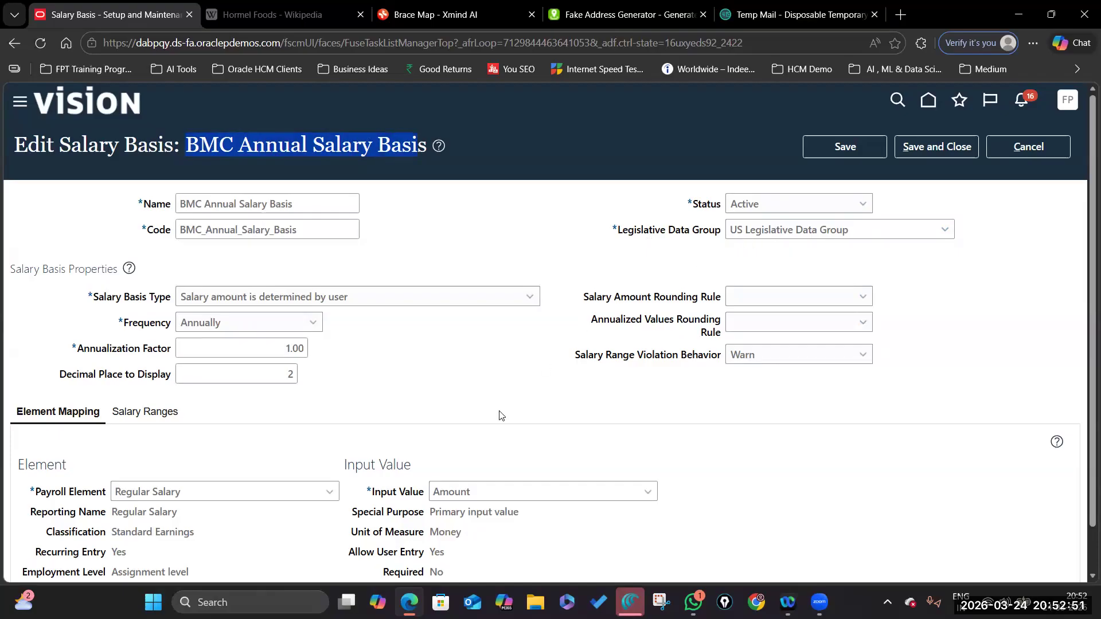
scroll(778, 182, "down", 1)
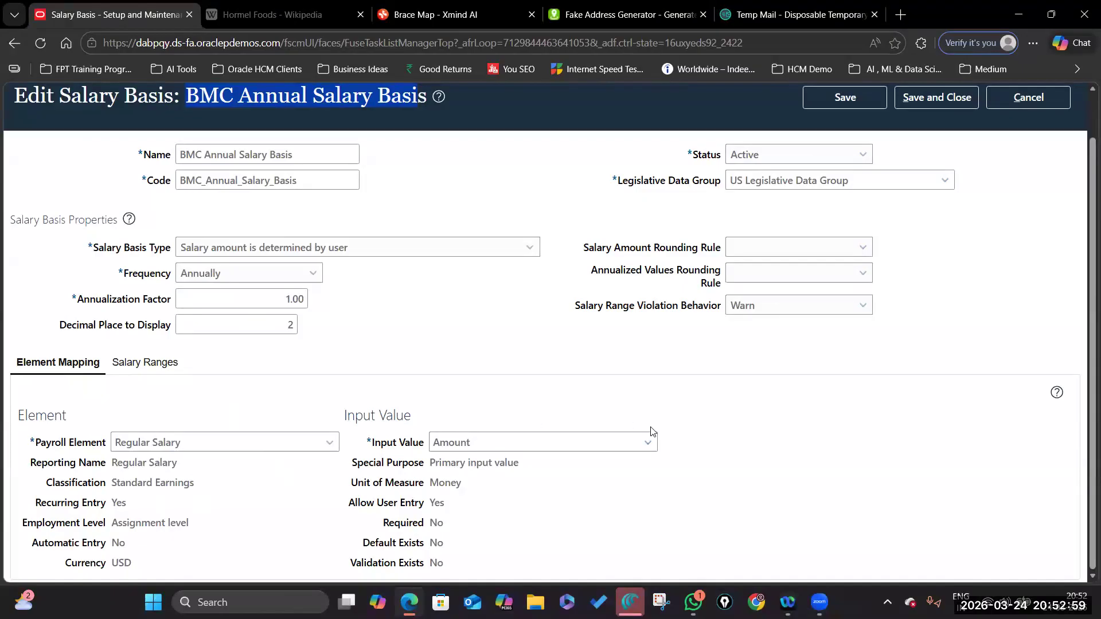
scroll(1001, 233, "up", 2)
left_click(970, 148)
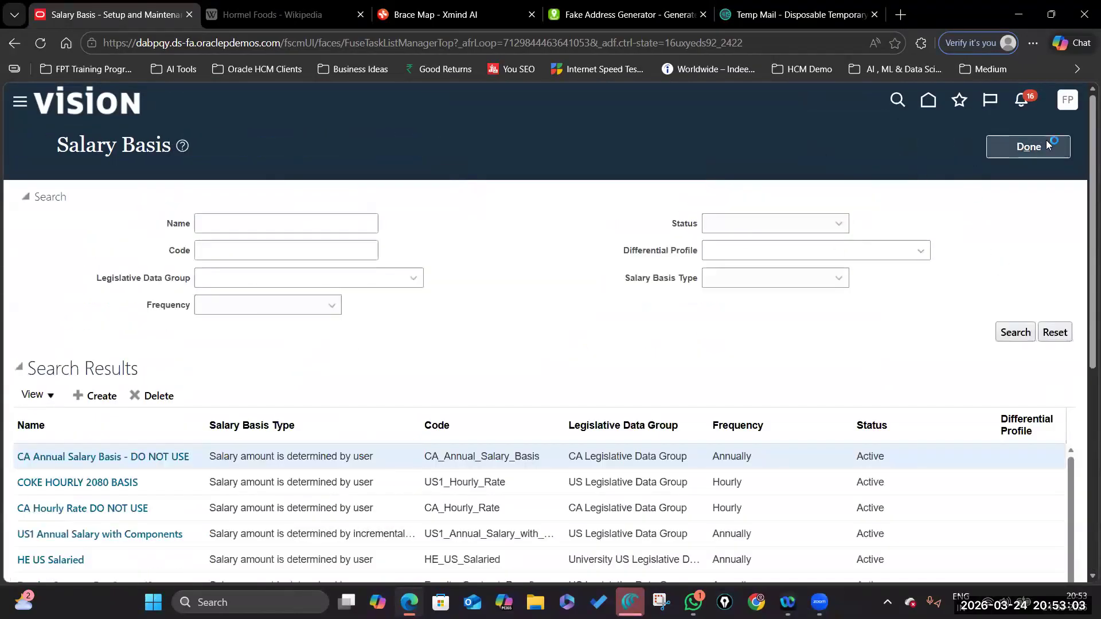
left_click(1044, 143)
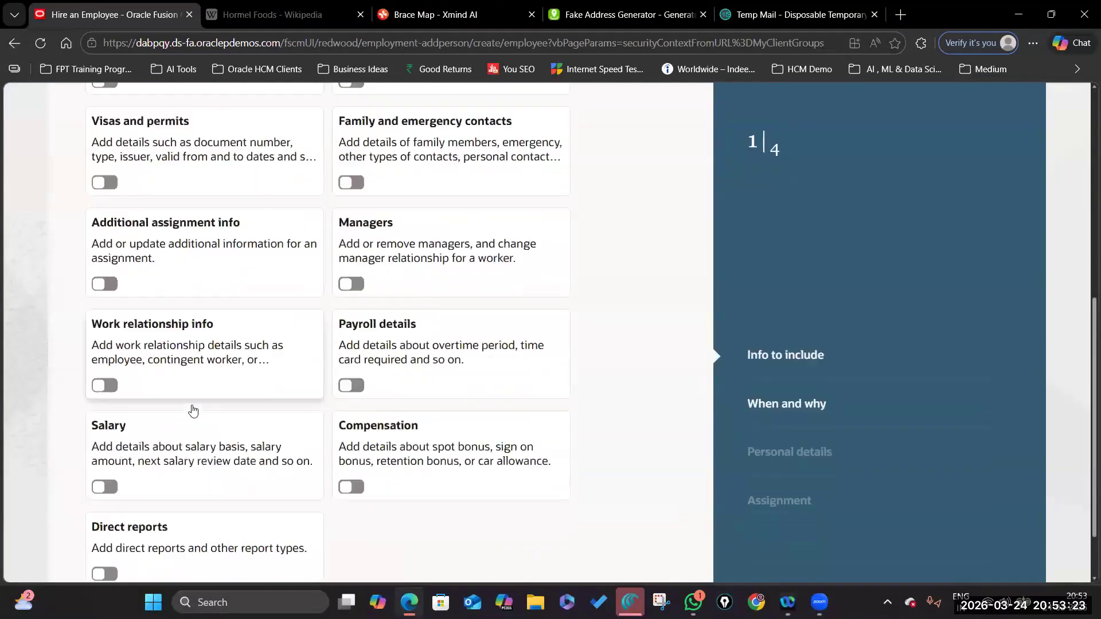
Include the Salary section in a trial employee hire and check the choices offered for Salary Basis.
scroll(193, 410, "down", 2)
left_click(104, 410)
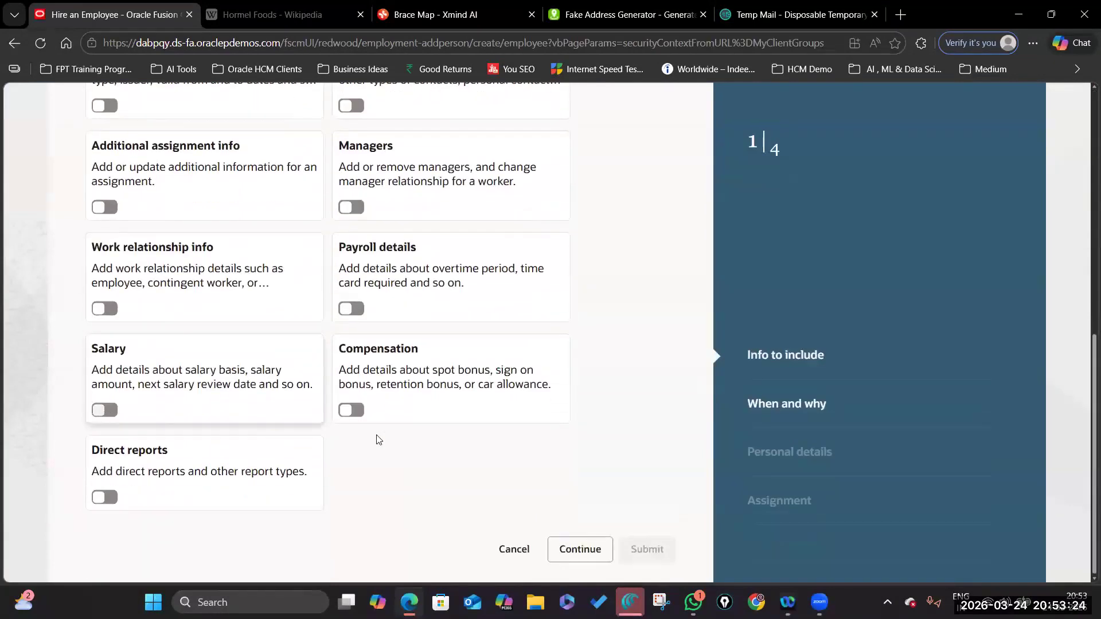
left_click(551, 549)
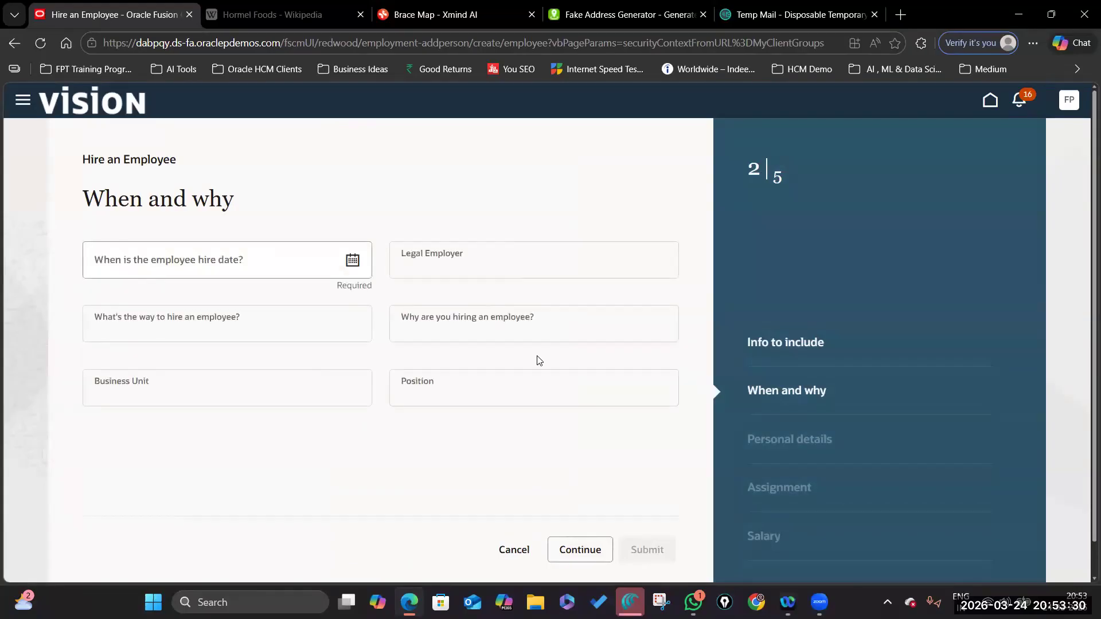
left_click(353, 260)
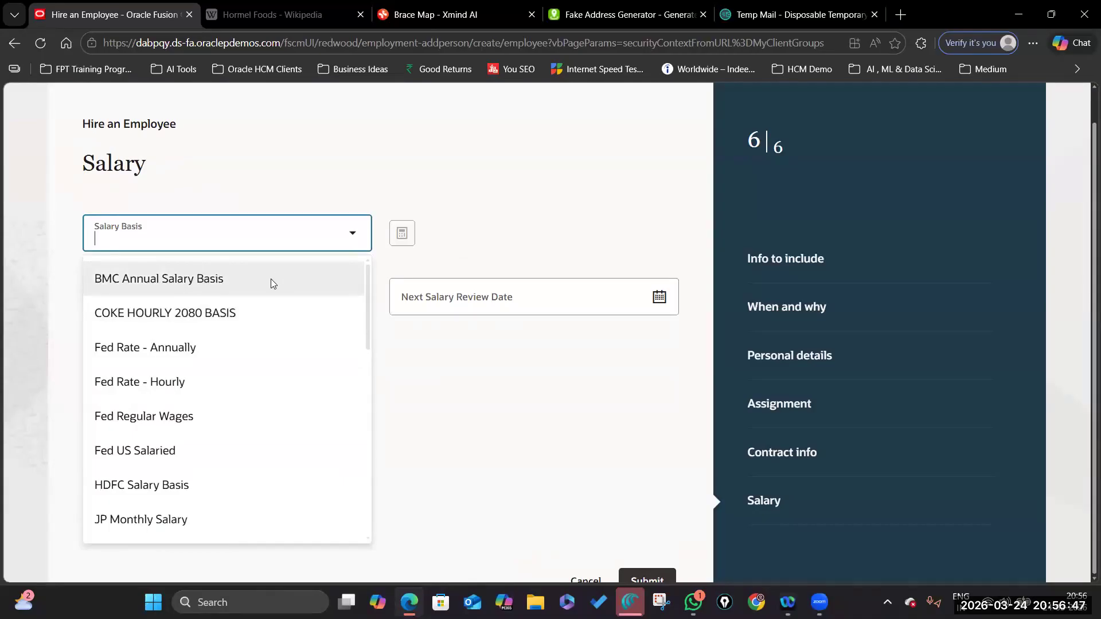
left_click(561, 410)
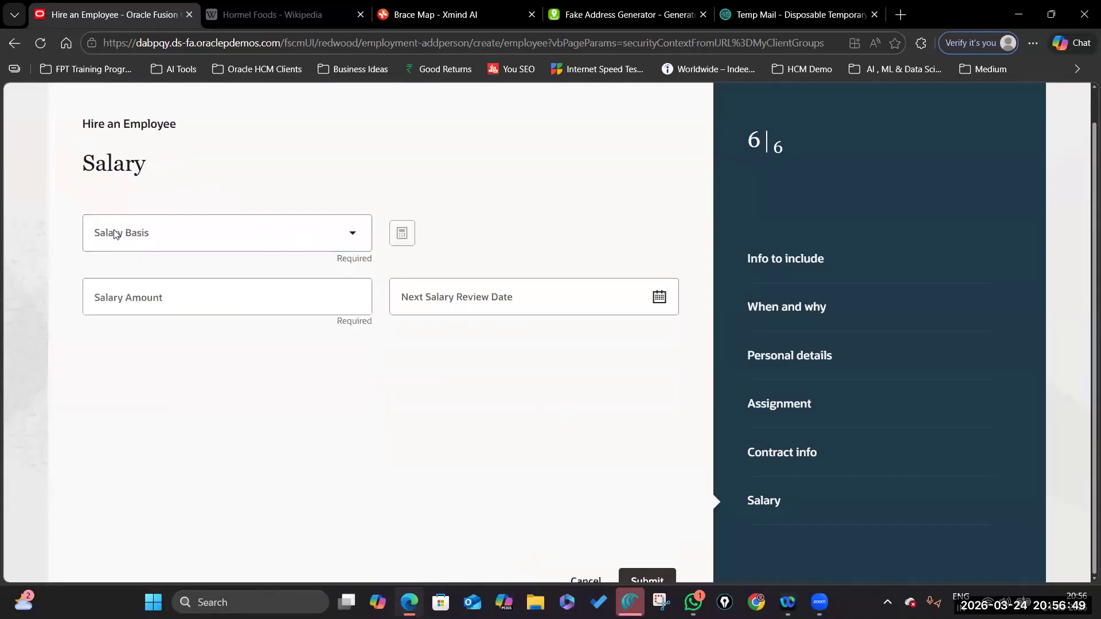
left_click(353, 235)
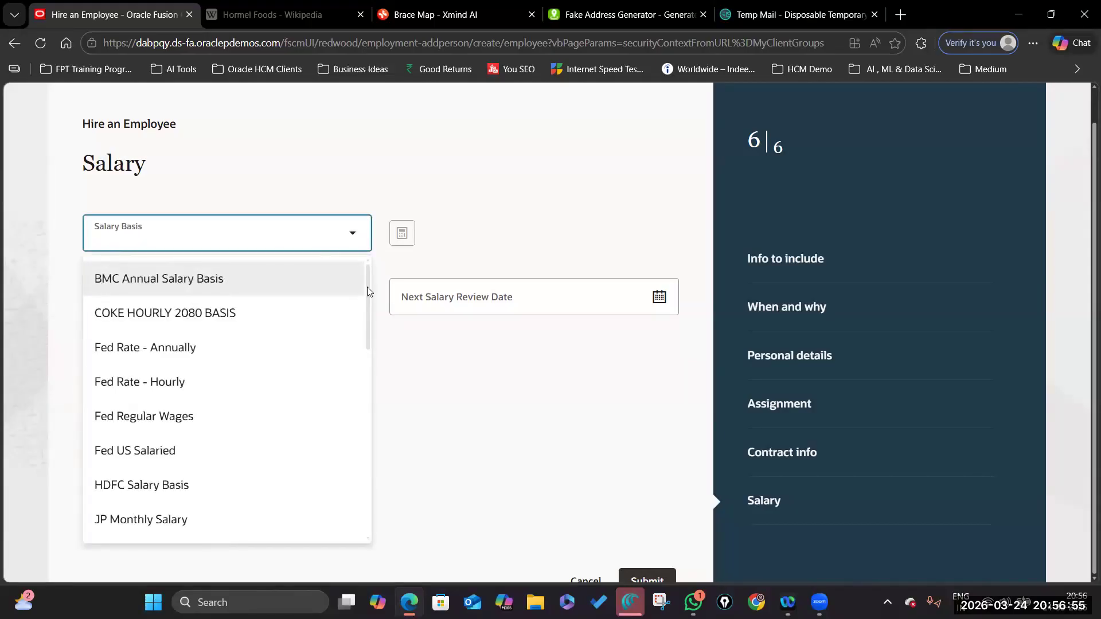
left_click(541, 395)
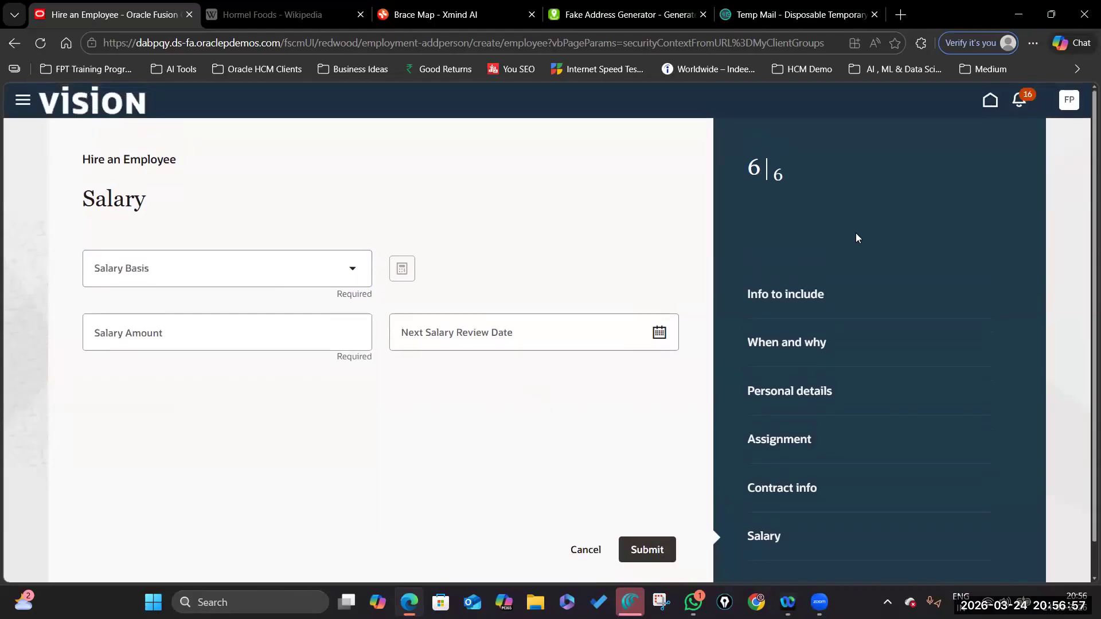
Return to the home page, start a new Hire an Employee process, and include Communication info and Addresses.
left_click(987, 102)
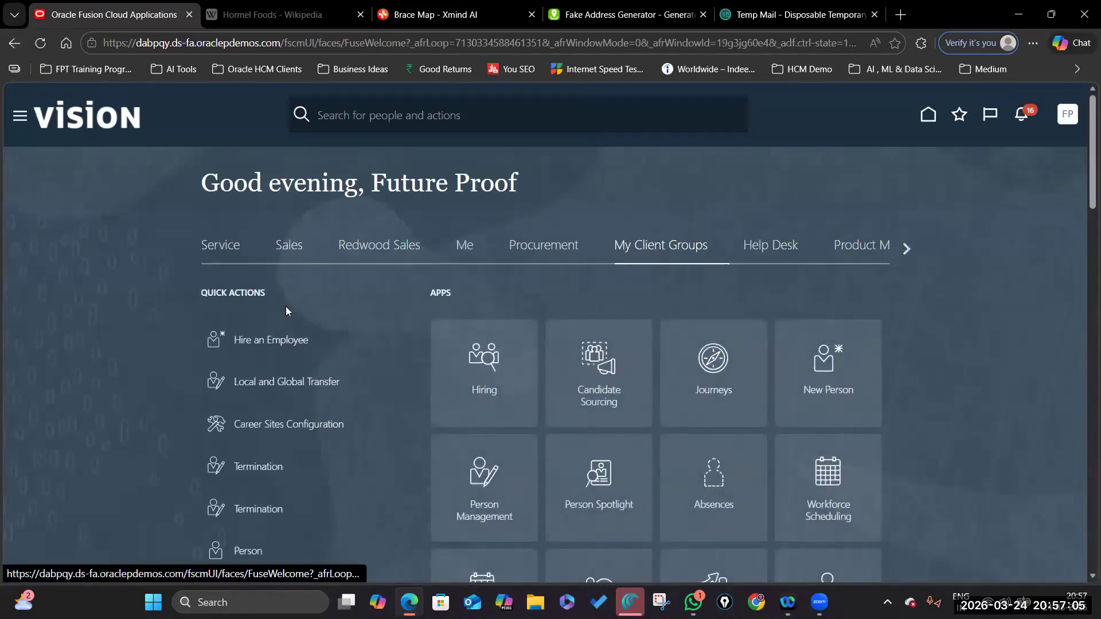
left_click(266, 340)
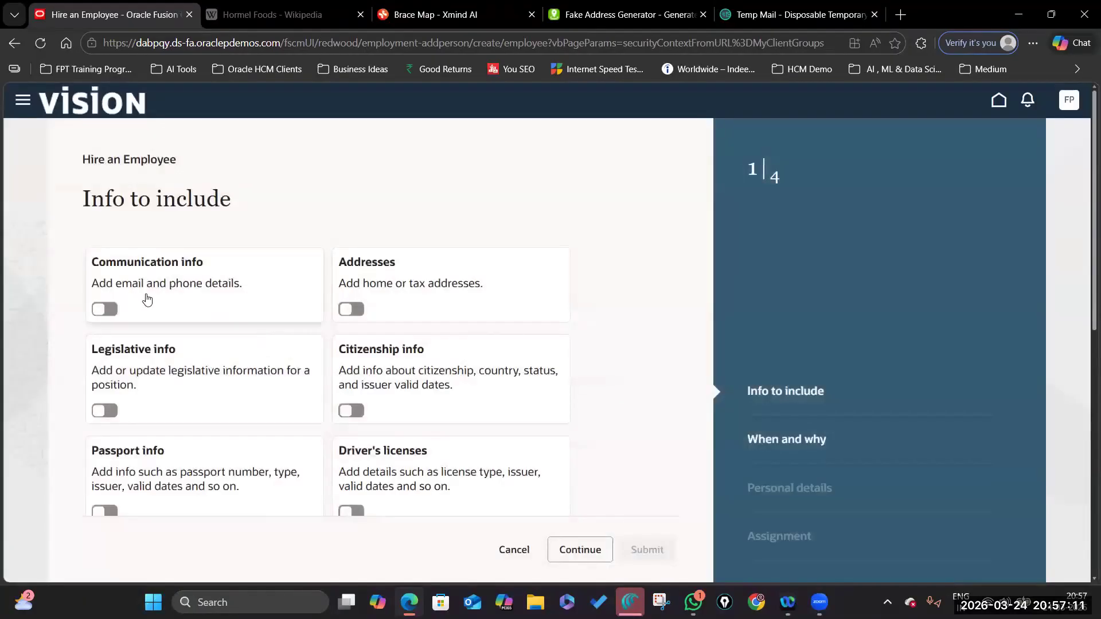
scroll(145, 298, "down", 1)
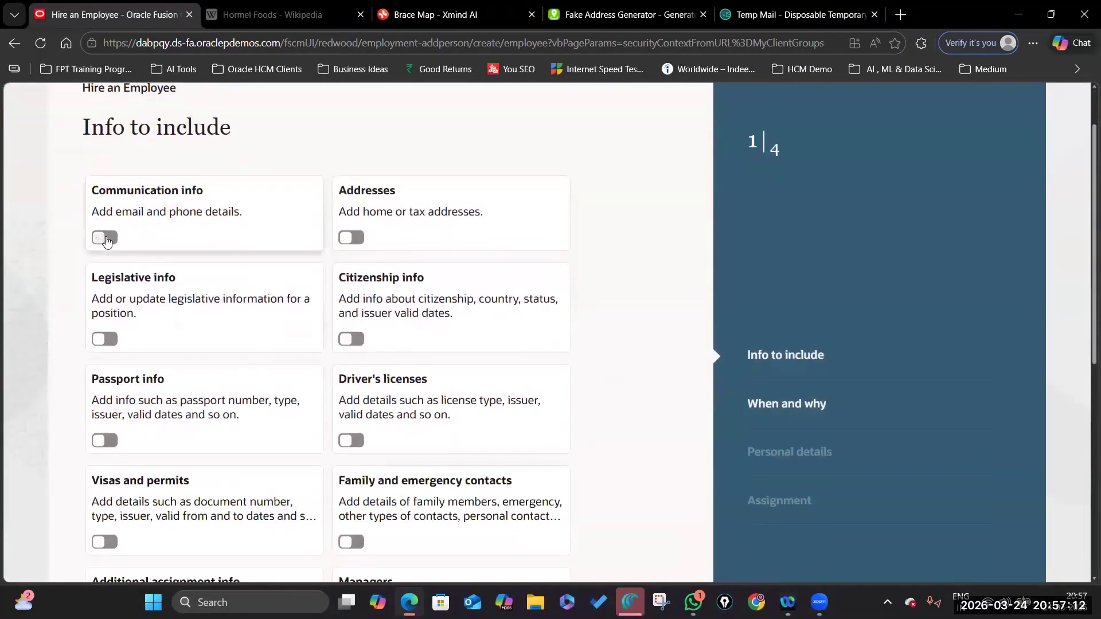
left_click(106, 239)
left_click(352, 239)
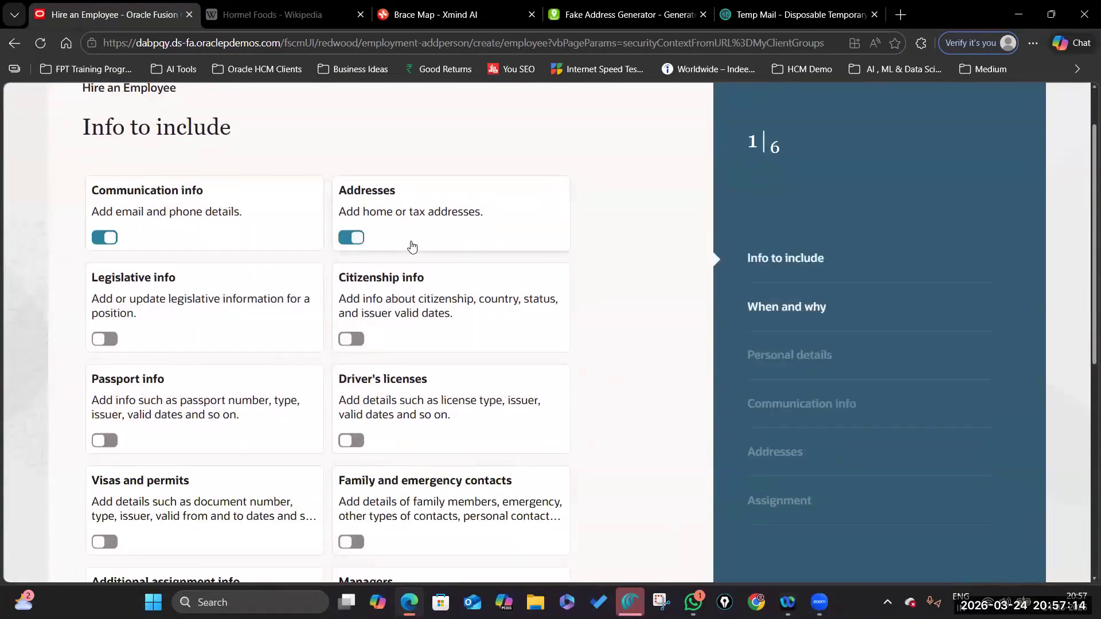
Include the Managers, Salary and Payroll details sections in the employee hire.
scroll(256, 339, "down", 2)
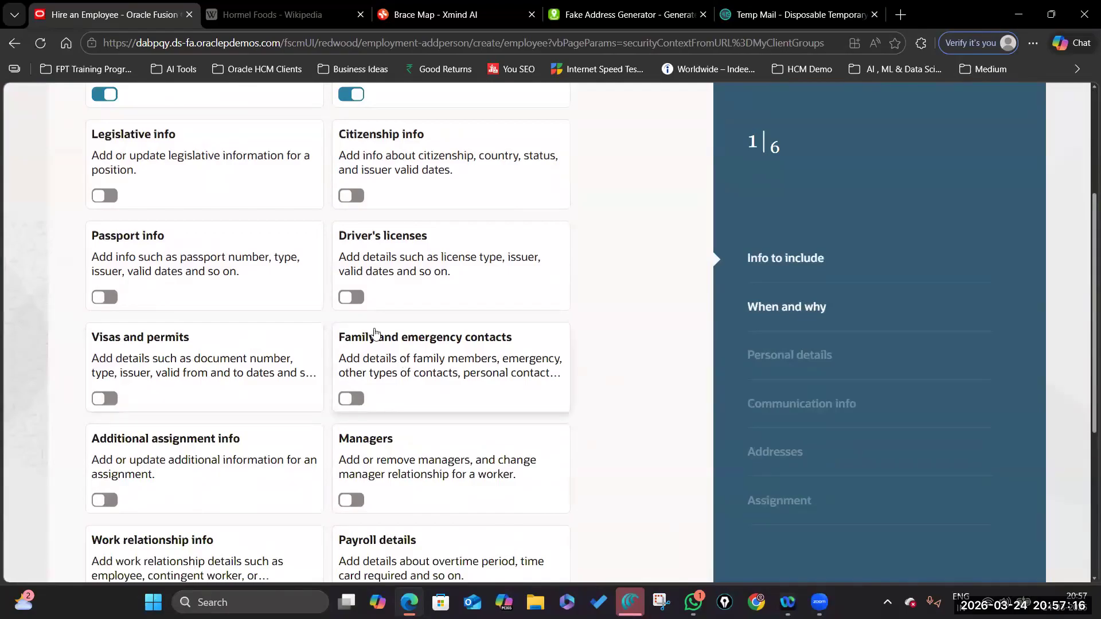
scroll(265, 322, "down", 2)
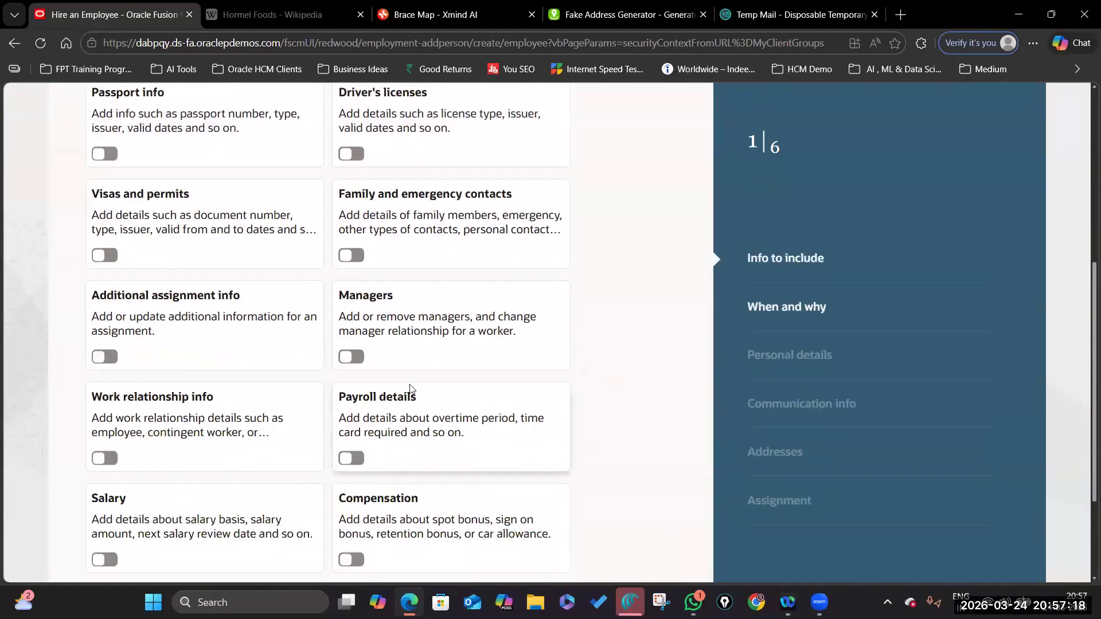
left_click(351, 357)
scroll(359, 351, "down", 2)
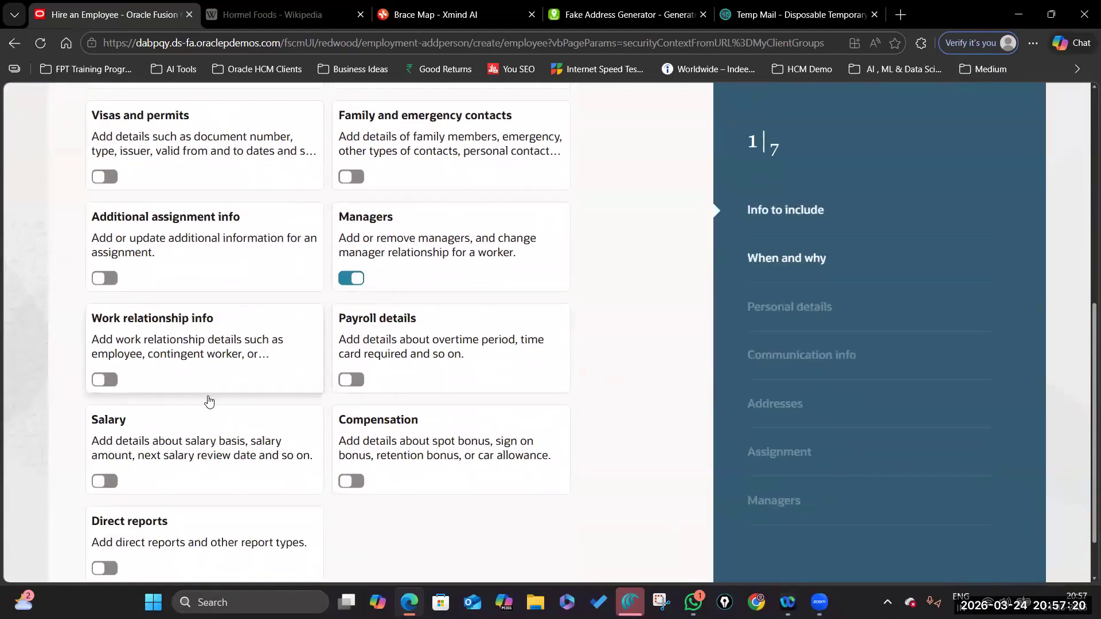
scroll(209, 401, "down", 1)
left_click(109, 410)
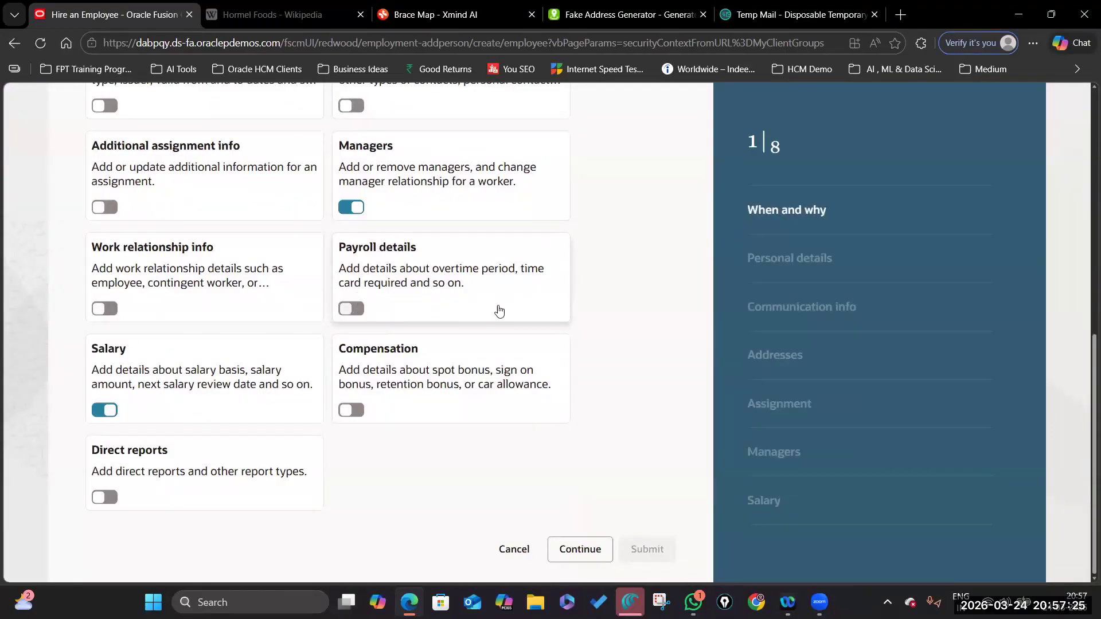
left_click(351, 309)
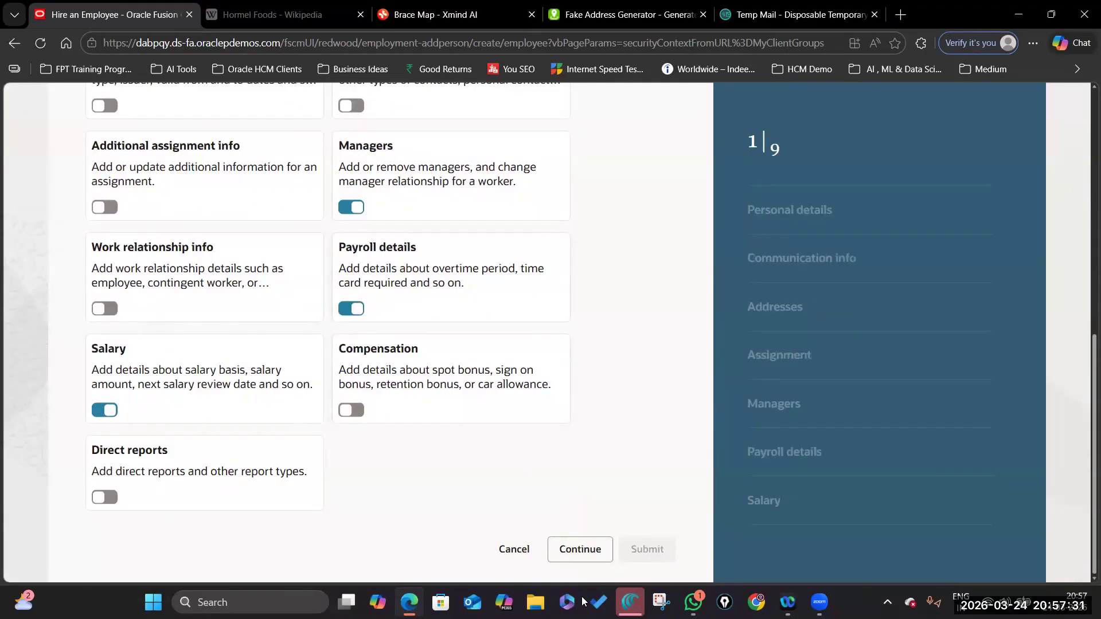
Continue to When and why, set the hire date to 3/2/26, and choose Bruke Marketing Corporation Legal Employer as legal employer.
left_click(569, 552)
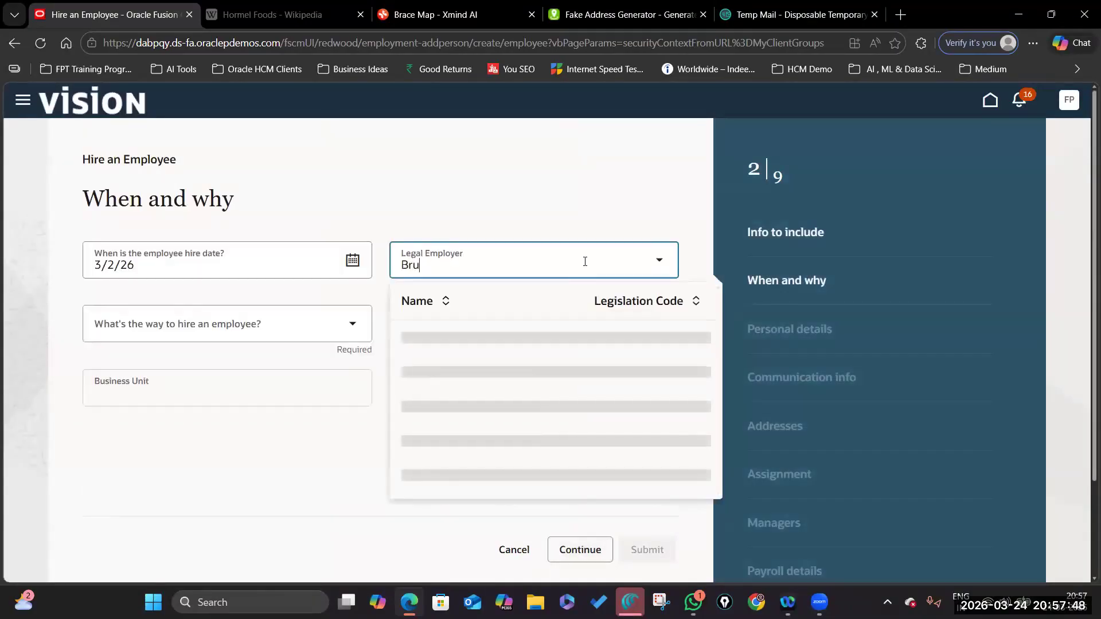
type("ke")
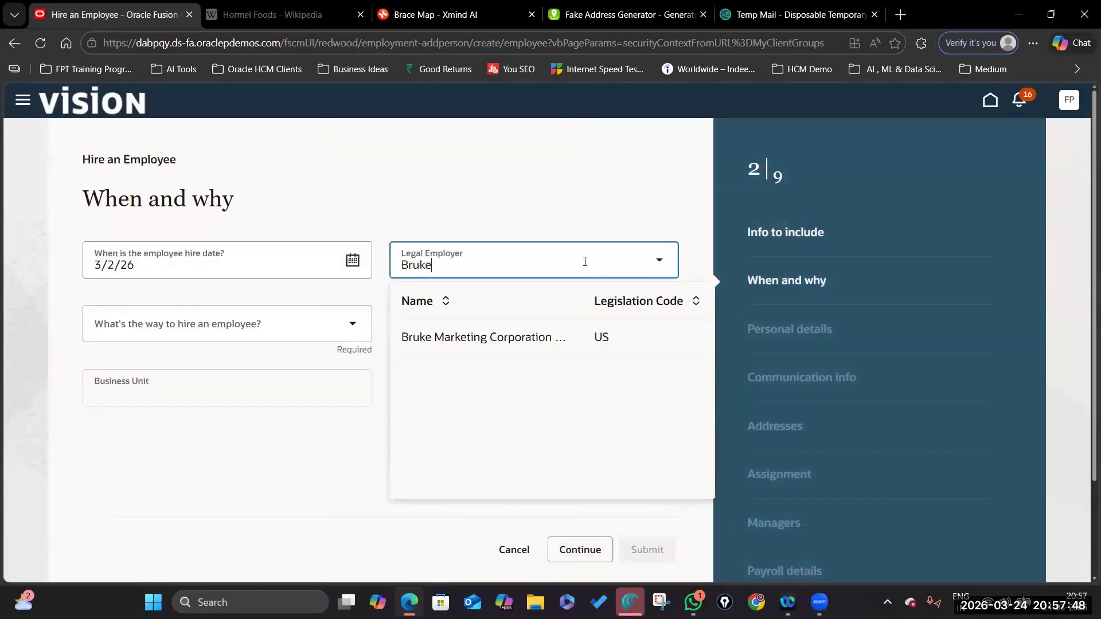
left_click(523, 338)
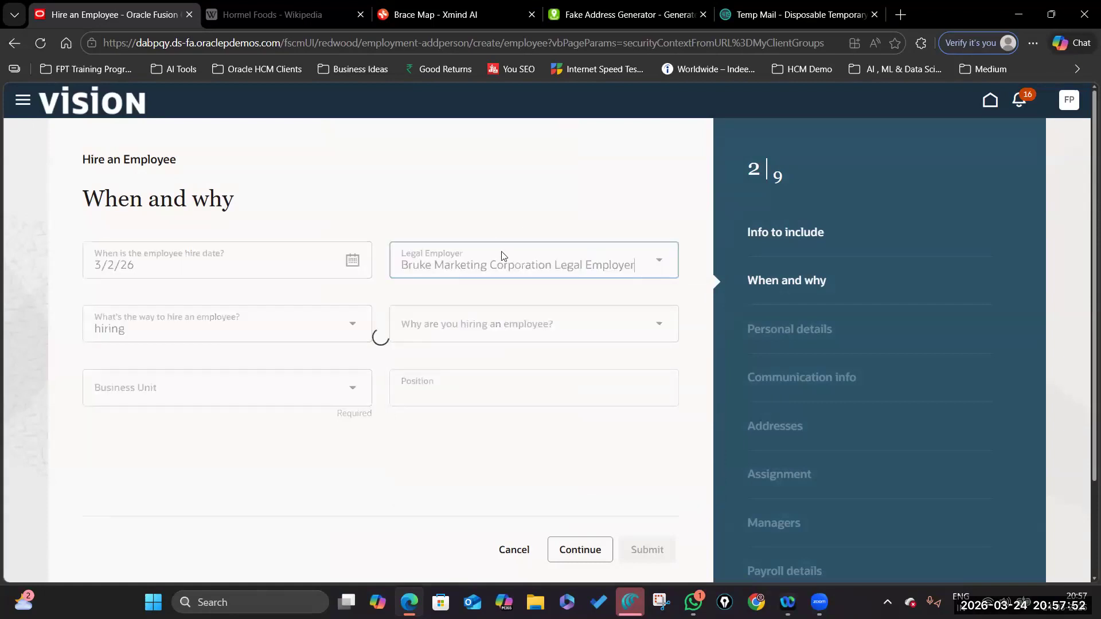
Switch to the Xmind brace map and add a main topic named Salary Basis below Step 4.
key("ctrl+3")
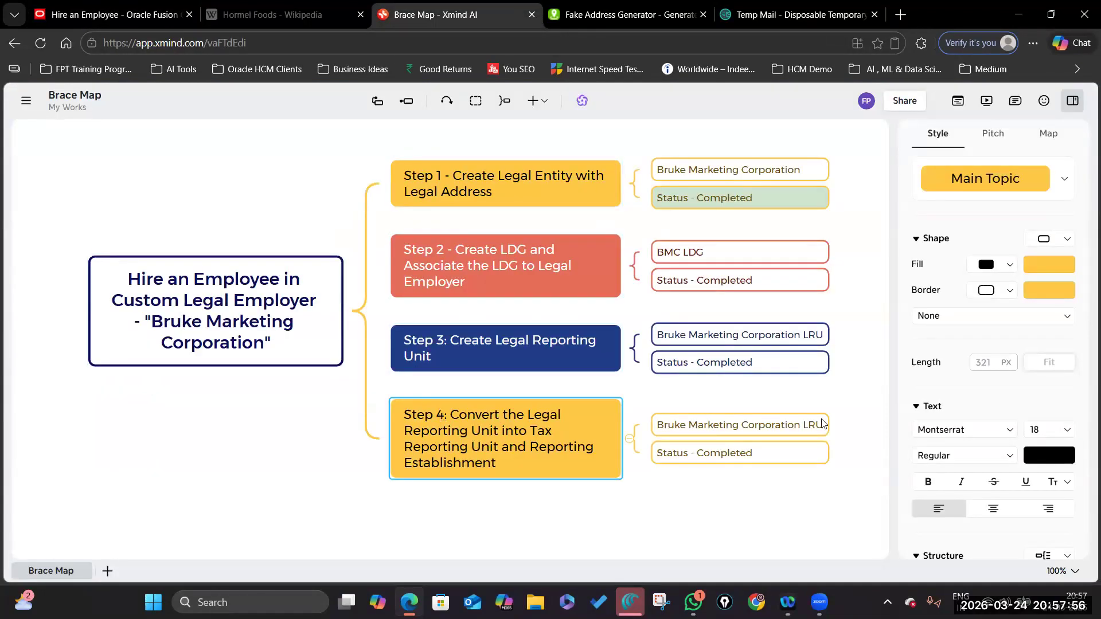
left_click(218, 298)
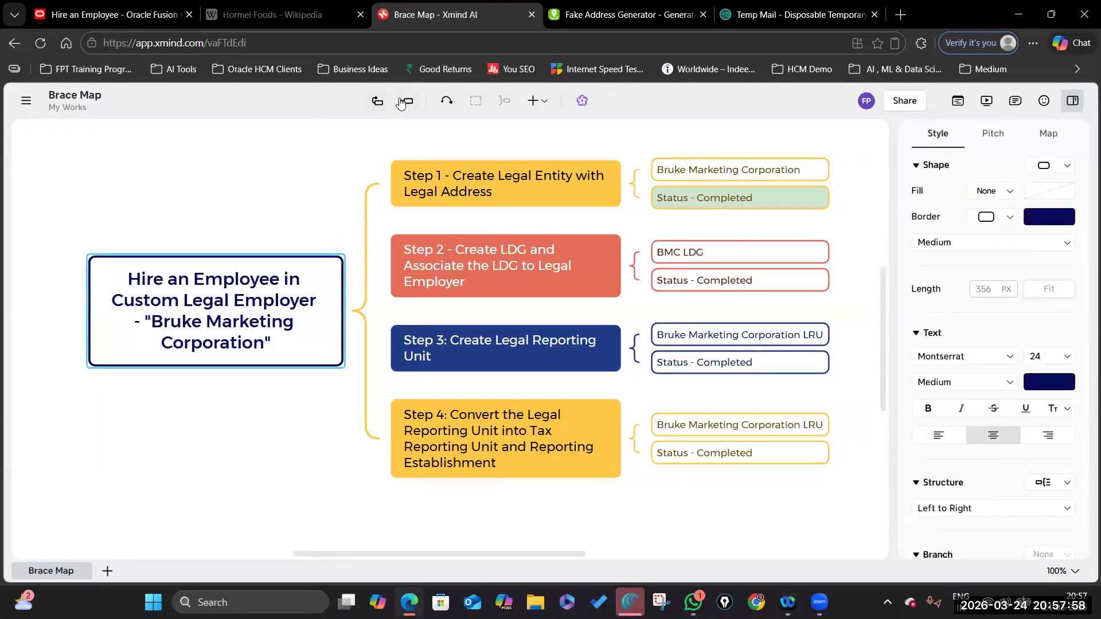
left_click(401, 104)
double_click(467, 474)
key("BackSpace")
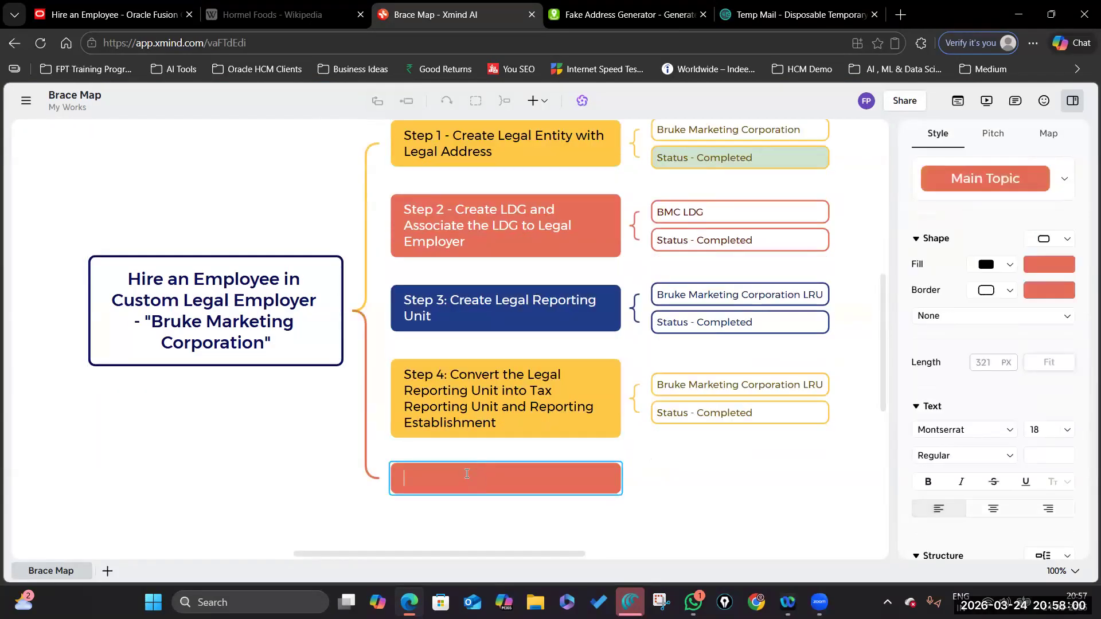
type("Salaryhbais")
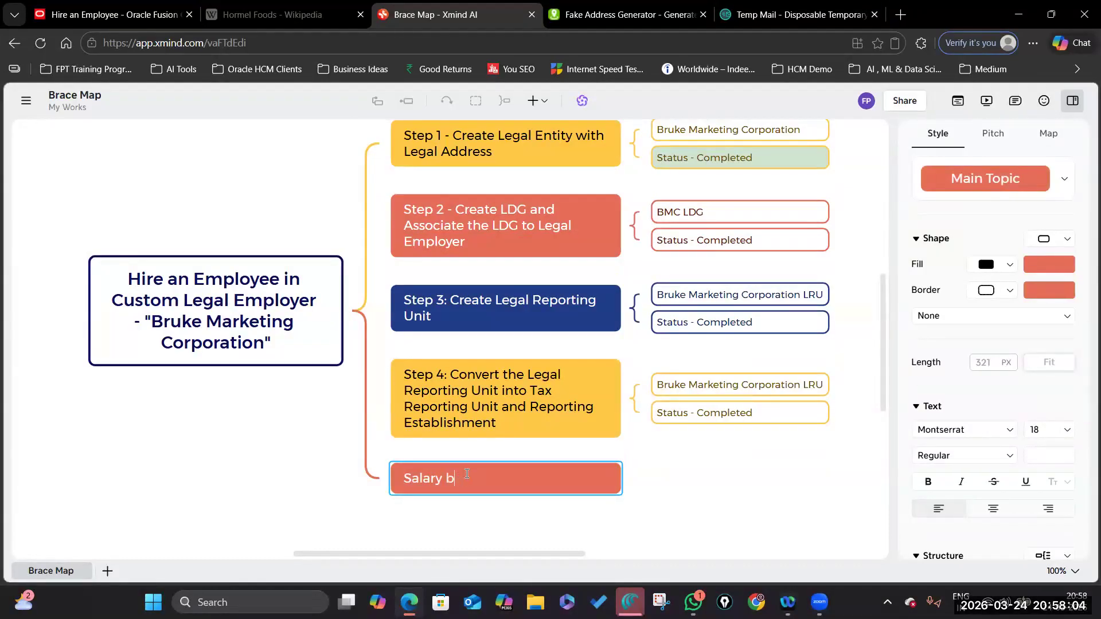
key("BackSpace")
type("Basis")
left_click(162, 176)
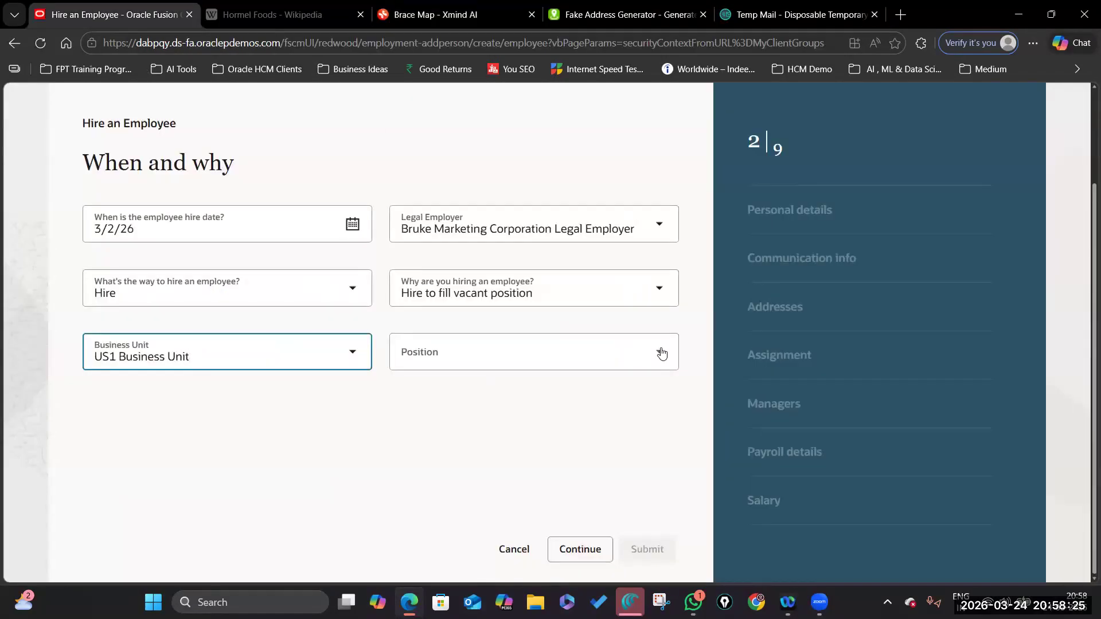
In the employee hire, set the position to Director of Recruitment and continue past When and why.
left_click(533, 351)
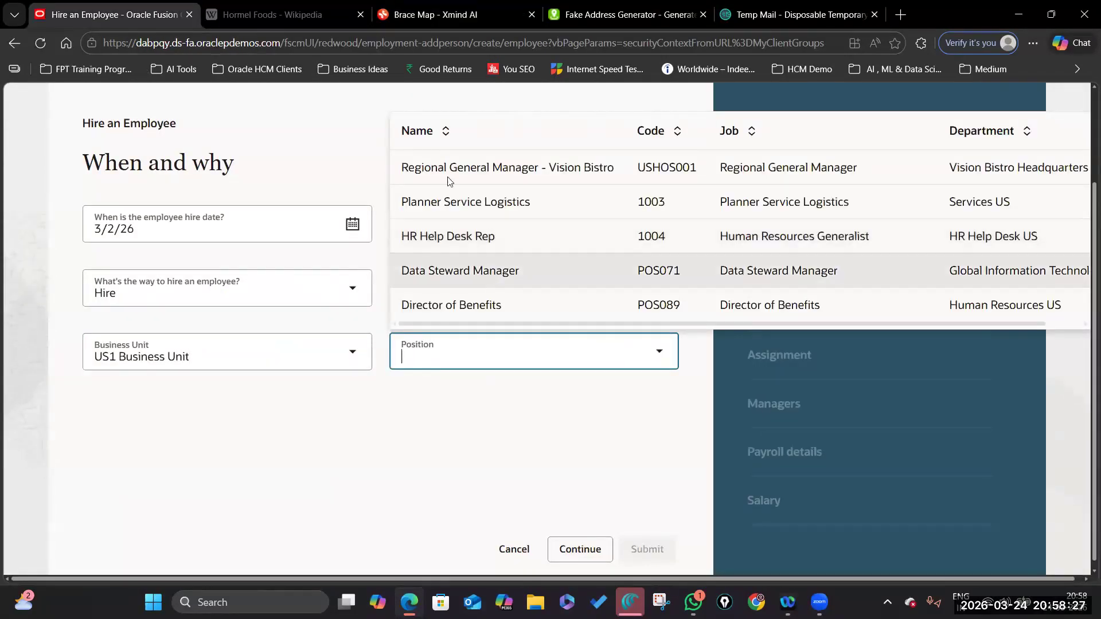
scroll(568, 255, "down", 2)
scroll(544, 258, "down", 1)
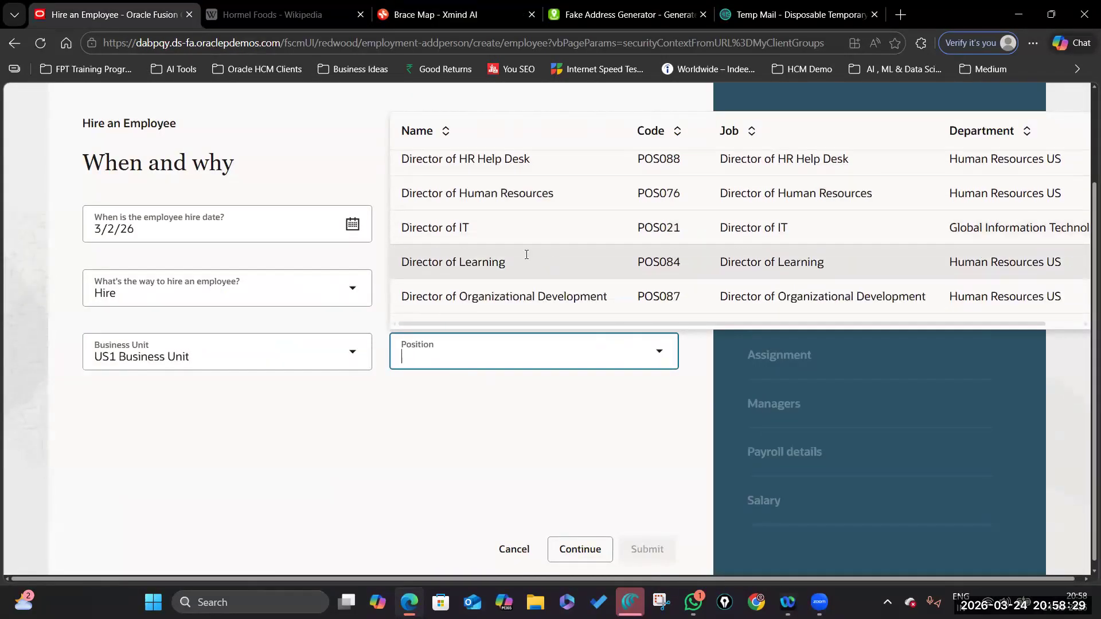
scroll(555, 267, "down", 2)
scroll(557, 258, "up", 2)
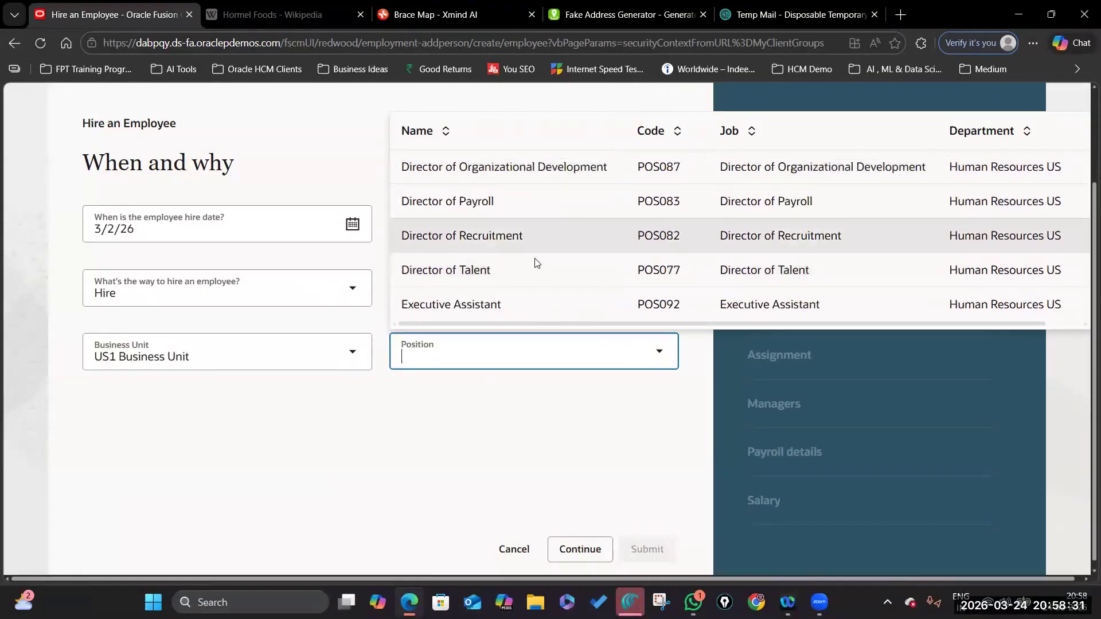
left_click(560, 298)
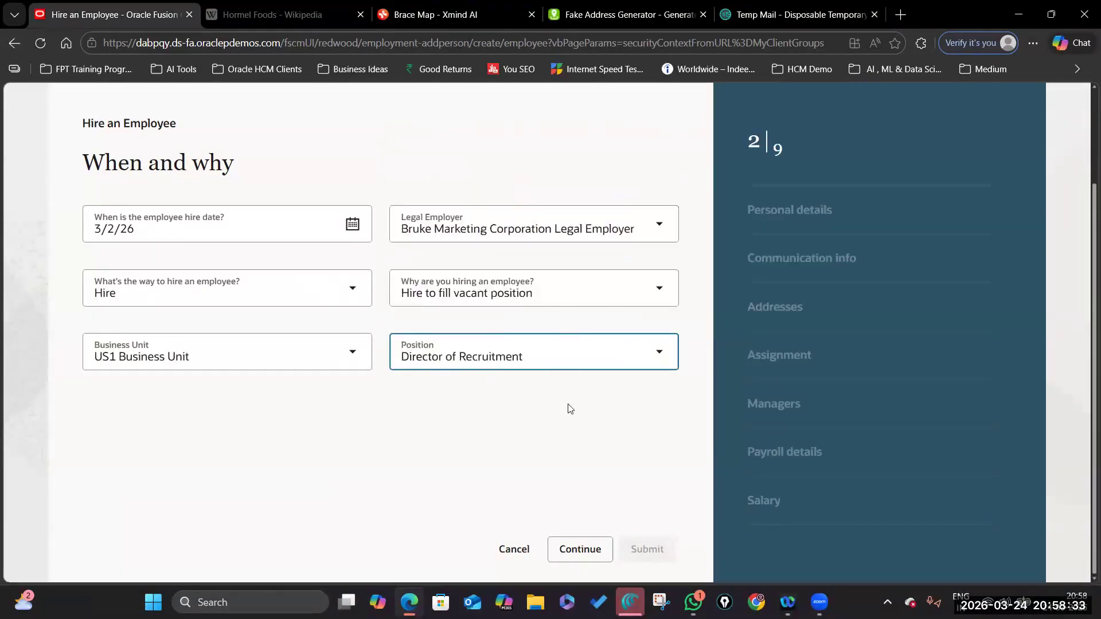
left_click(582, 552)
Switch to Fake Address Generator, generate a new random identity, and select its last name for the employee hire.
left_click(629, 16)
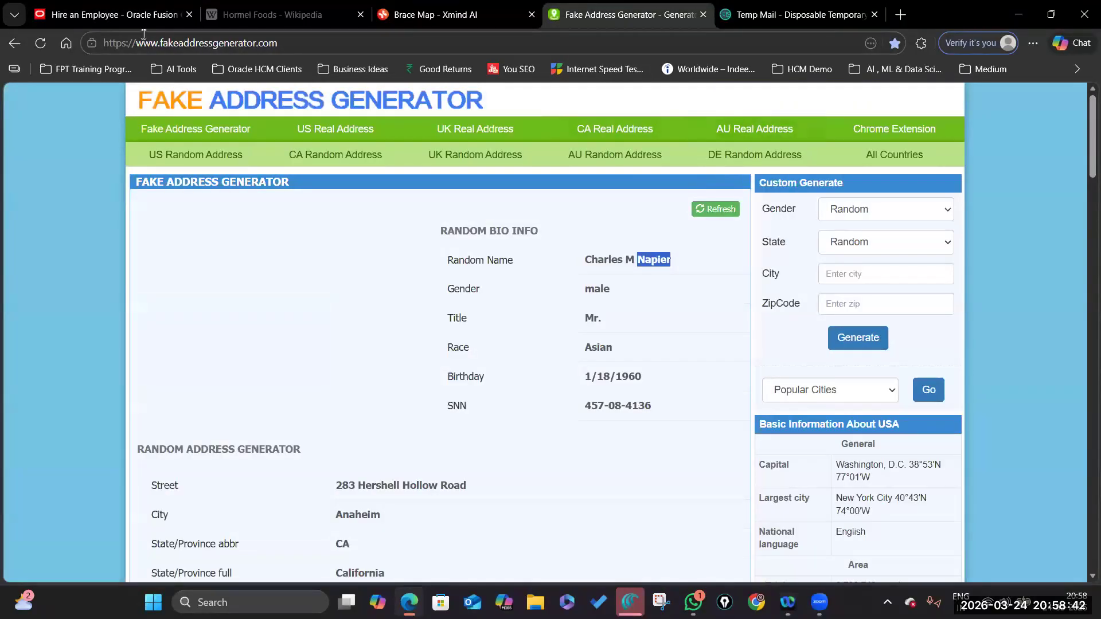
left_click(41, 43)
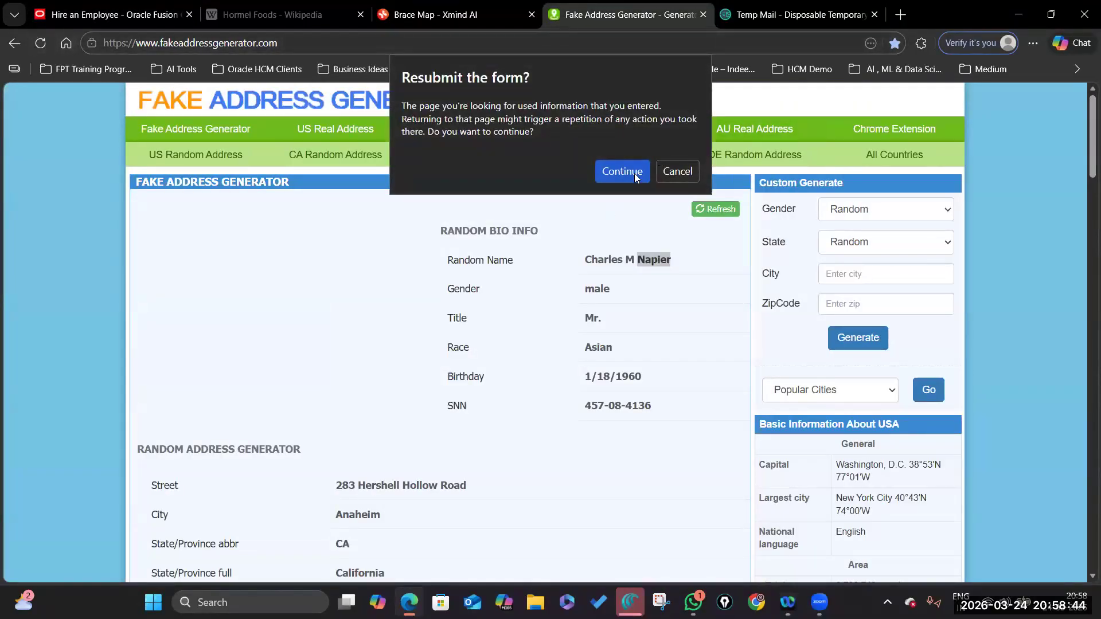
left_click(634, 173)
left_click(714, 209)
triple_click(631, 269)
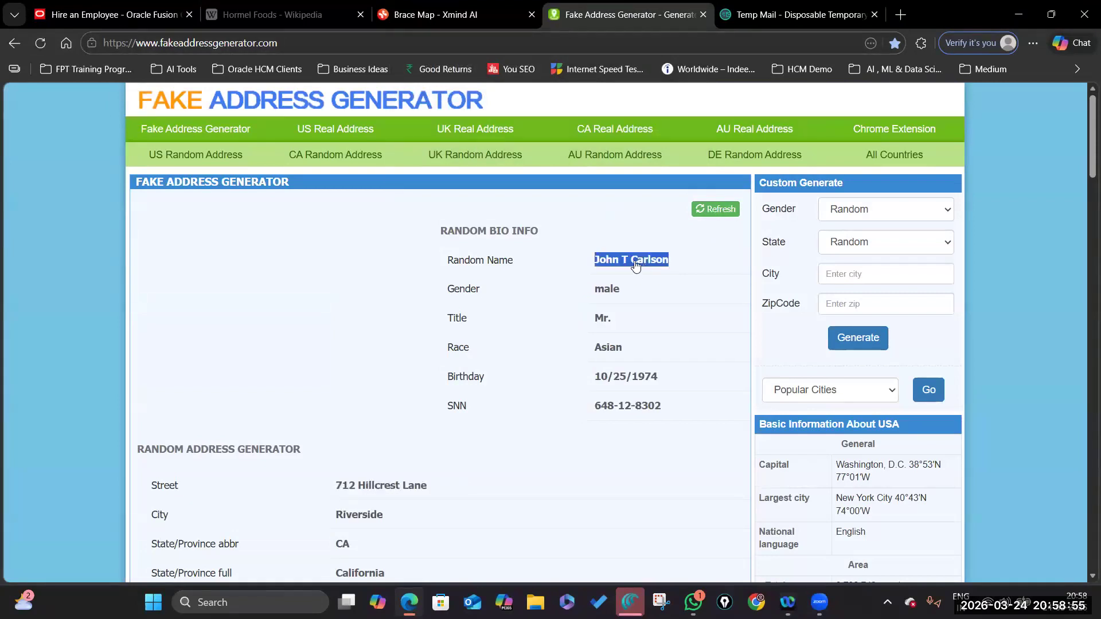
left_click(637, 272)
left_click_drag(632, 263, 671, 263)
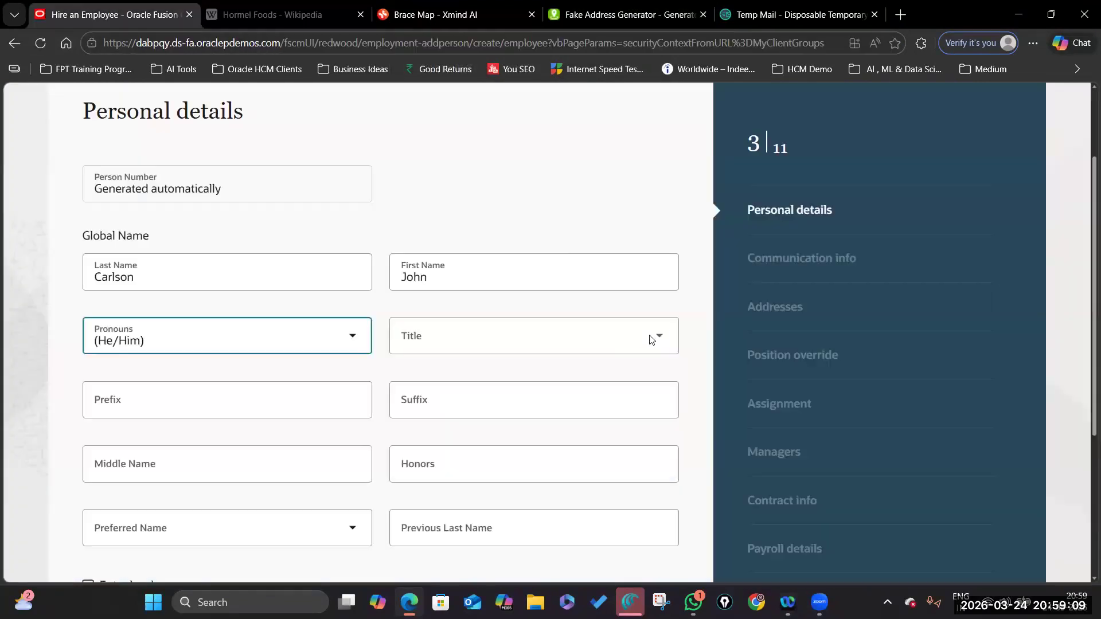
In the employee's personal details, set the title to Mr. and the gender to Male.
left_click(652, 337)
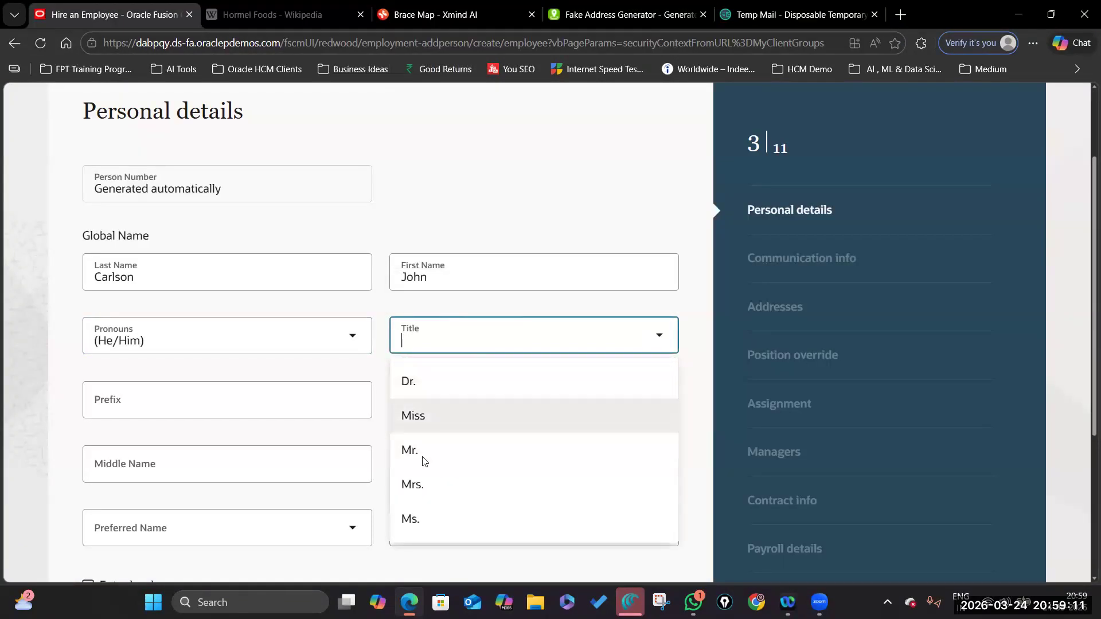
left_click(426, 451)
scroll(98, 376, "down", 3)
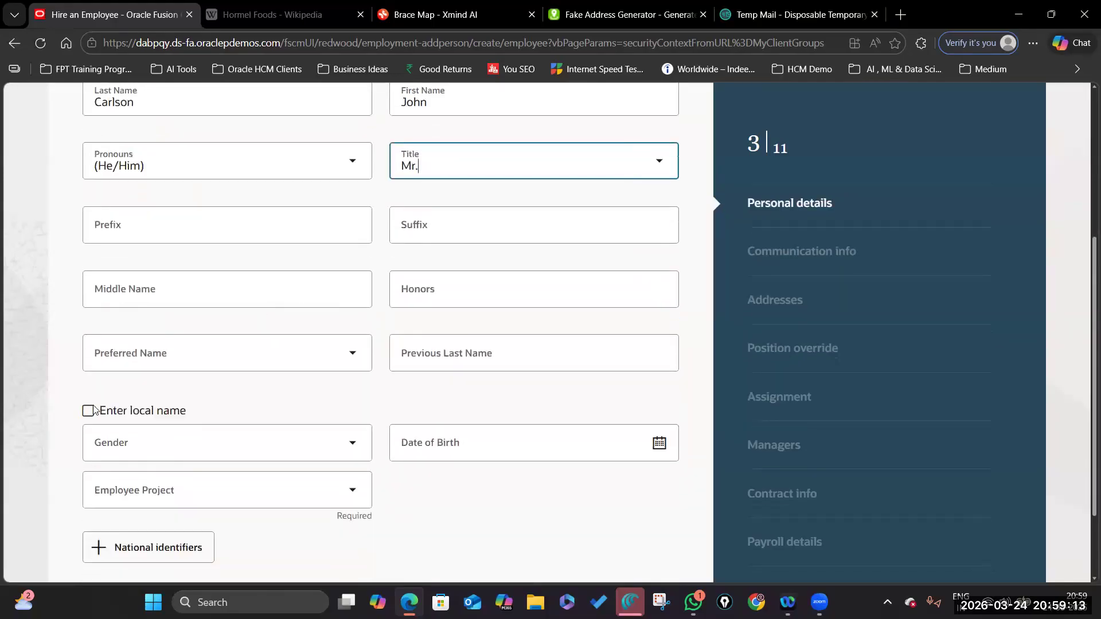
left_click(351, 443)
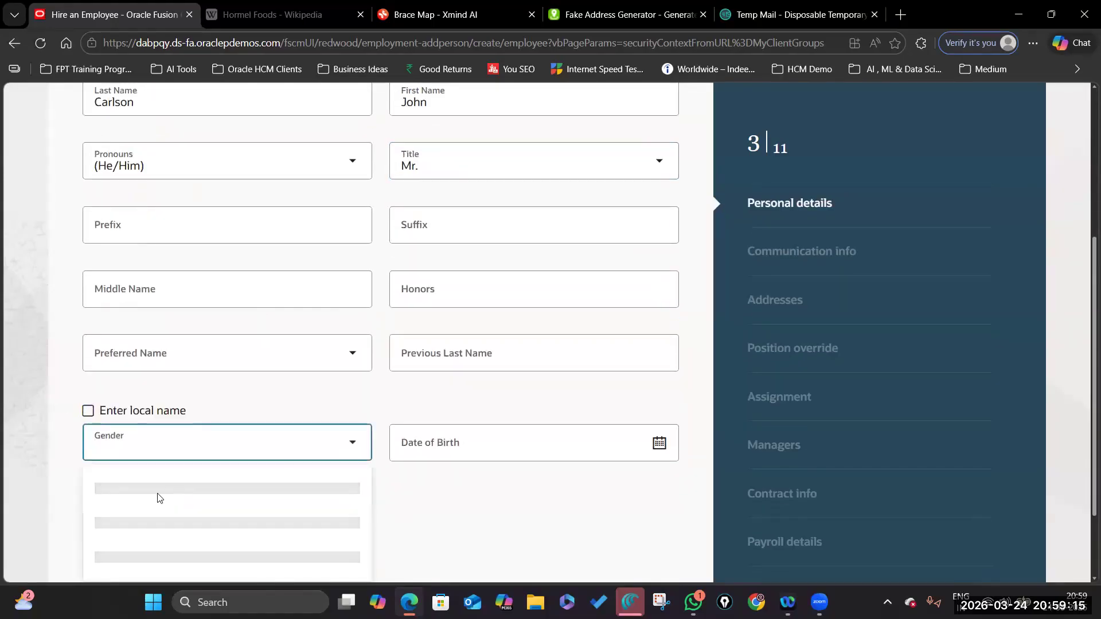
left_click(146, 523)
scroll(418, 499, "down", 2)
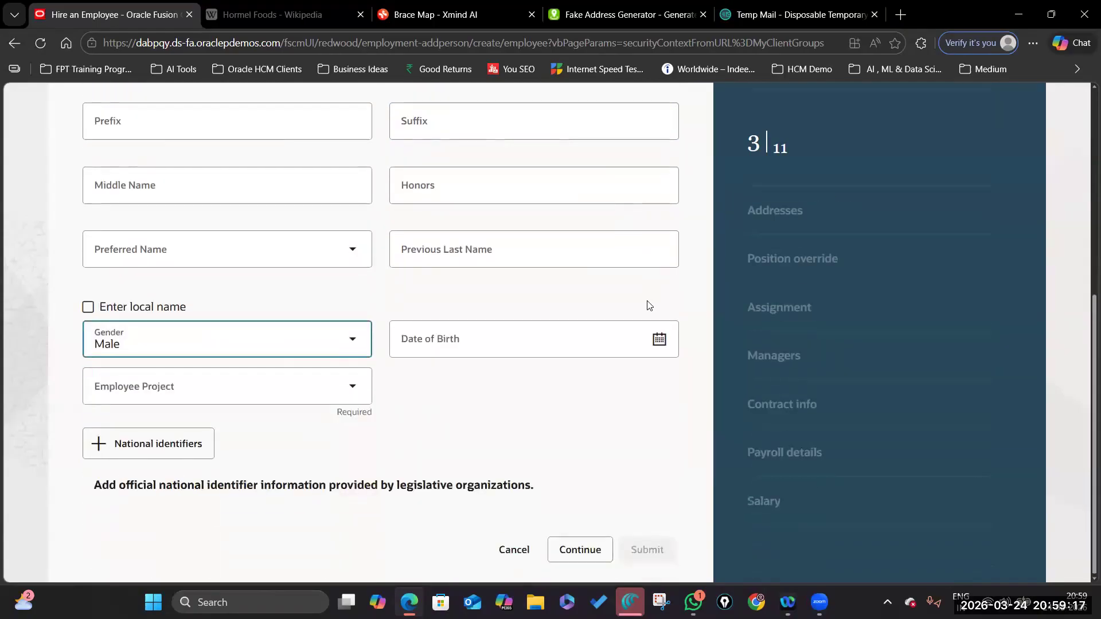
Enter the employee's date of birth in the personal details.
left_click(550, 341)
type("1/")
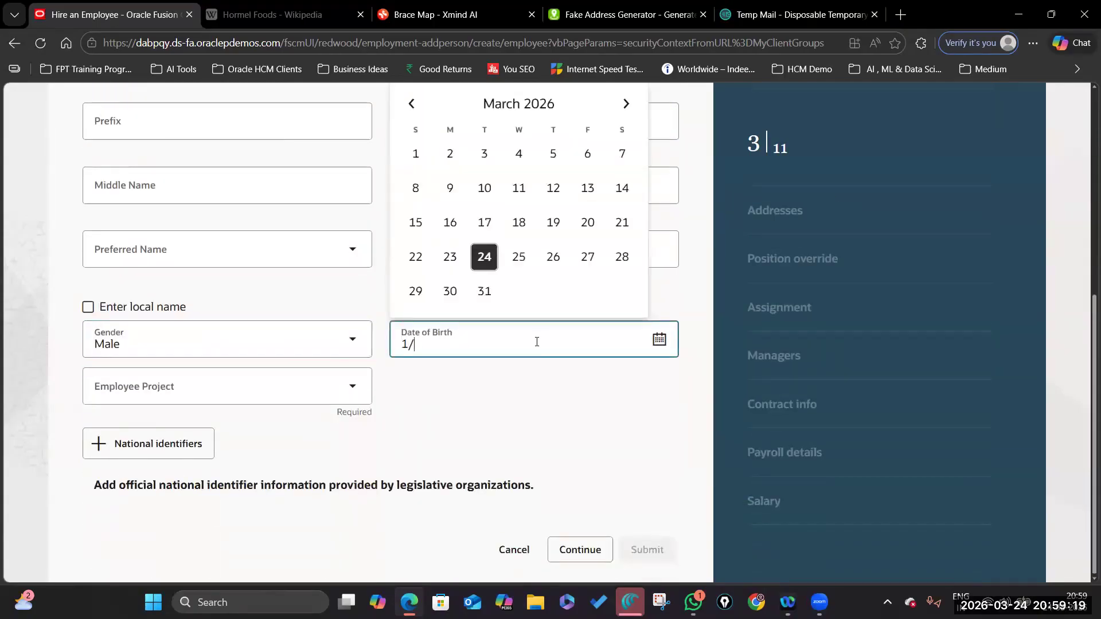
type("1/1")
type("994")
Add a national identifier for United States with Social Security Number as the national ID type.
left_click(160, 447)
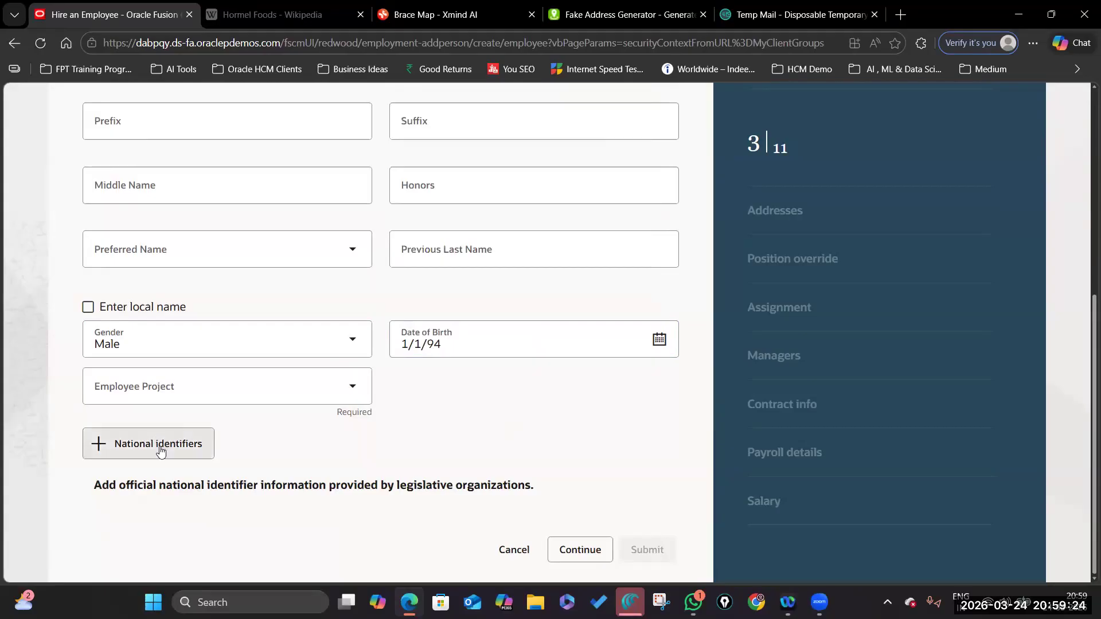
left_click(353, 392)
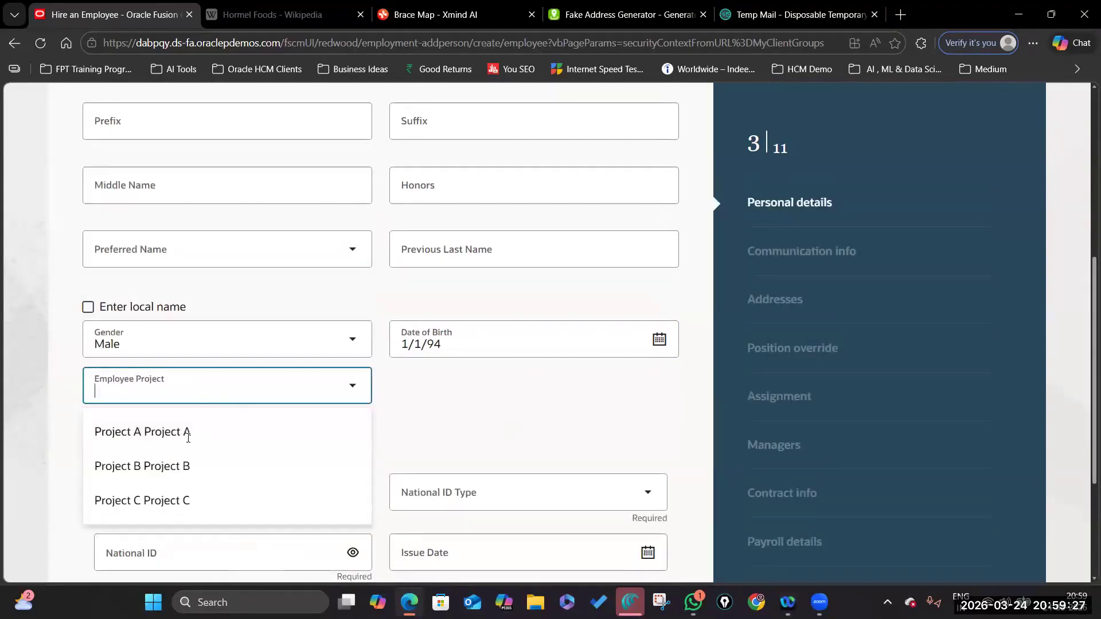
left_click(383, 415)
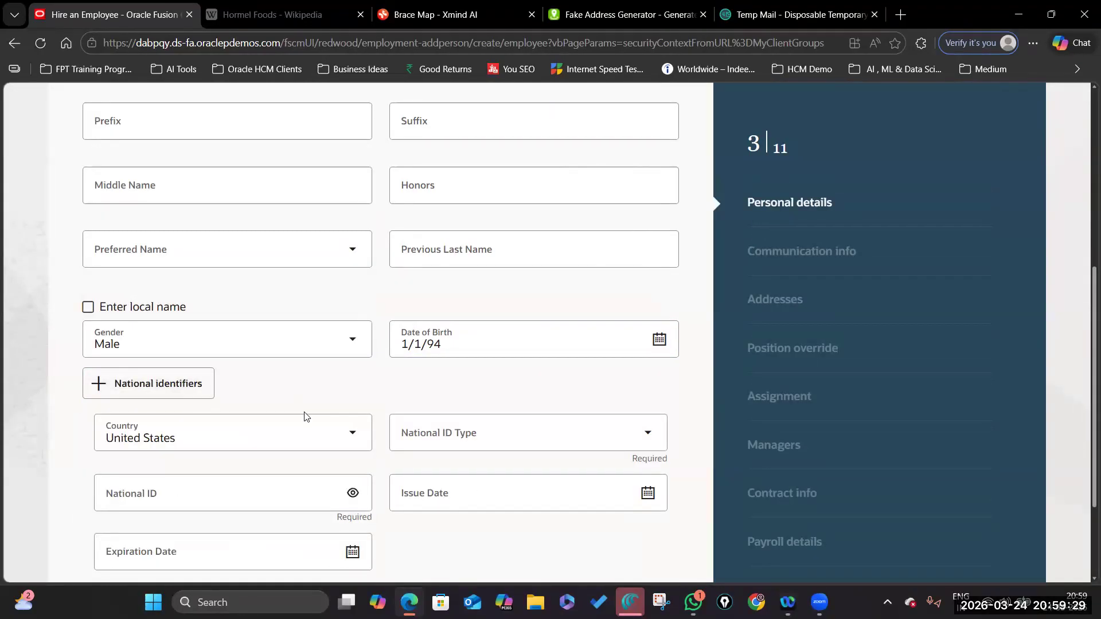
scroll(169, 308, "down", 2)
left_click(636, 303)
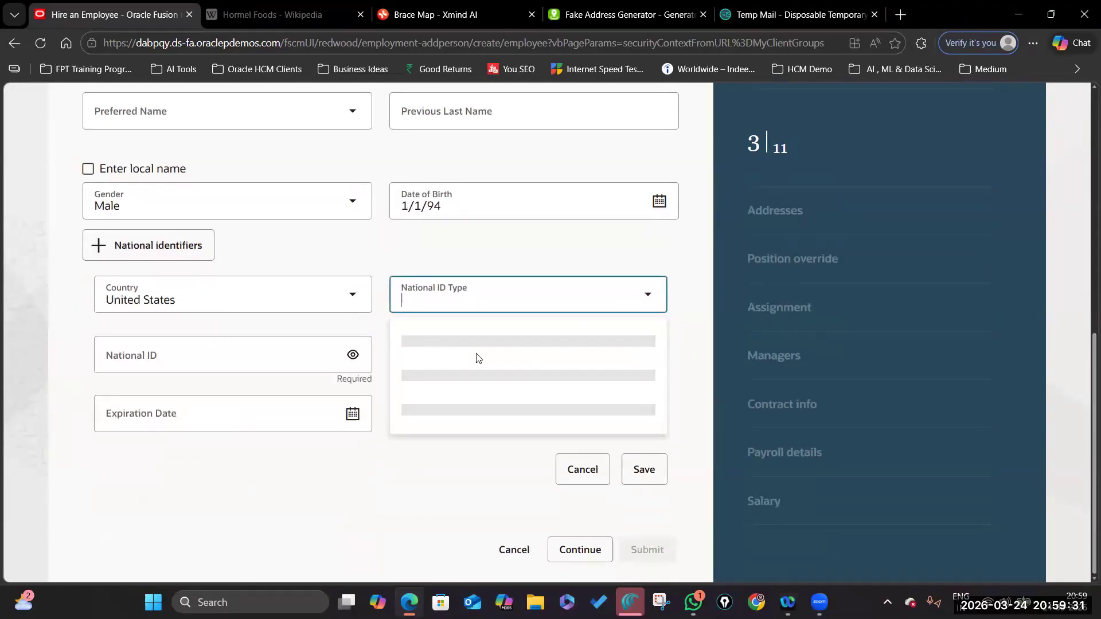
left_click(436, 373)
Fill in the national ID with the generated social security number, set the issue date to 3/2/26, and save the identifier.
left_click(300, 355)
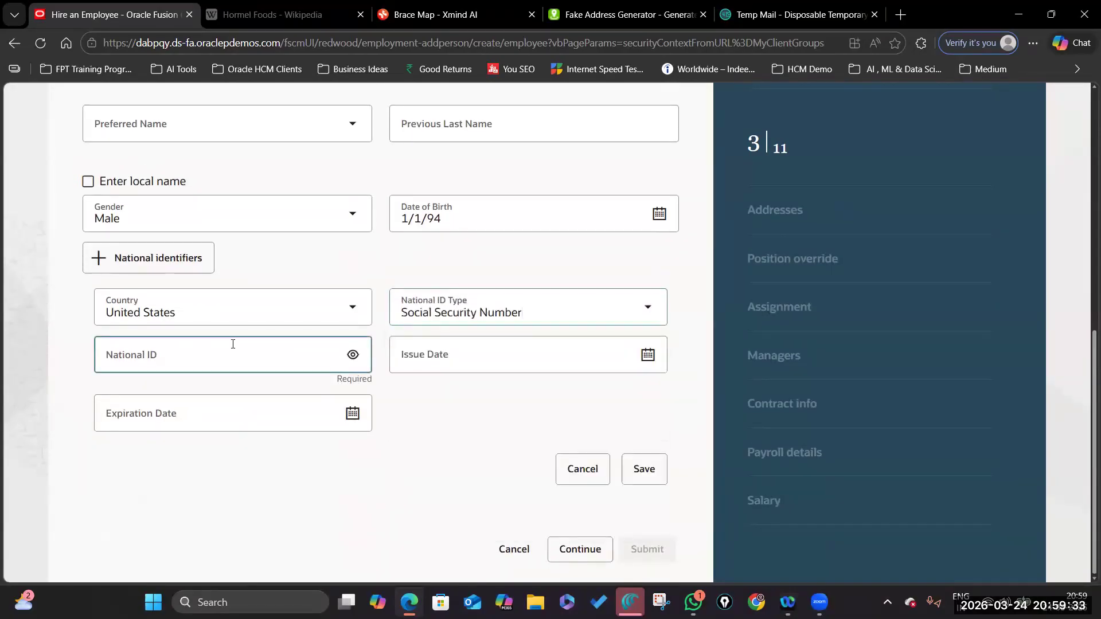
left_click(607, 14)
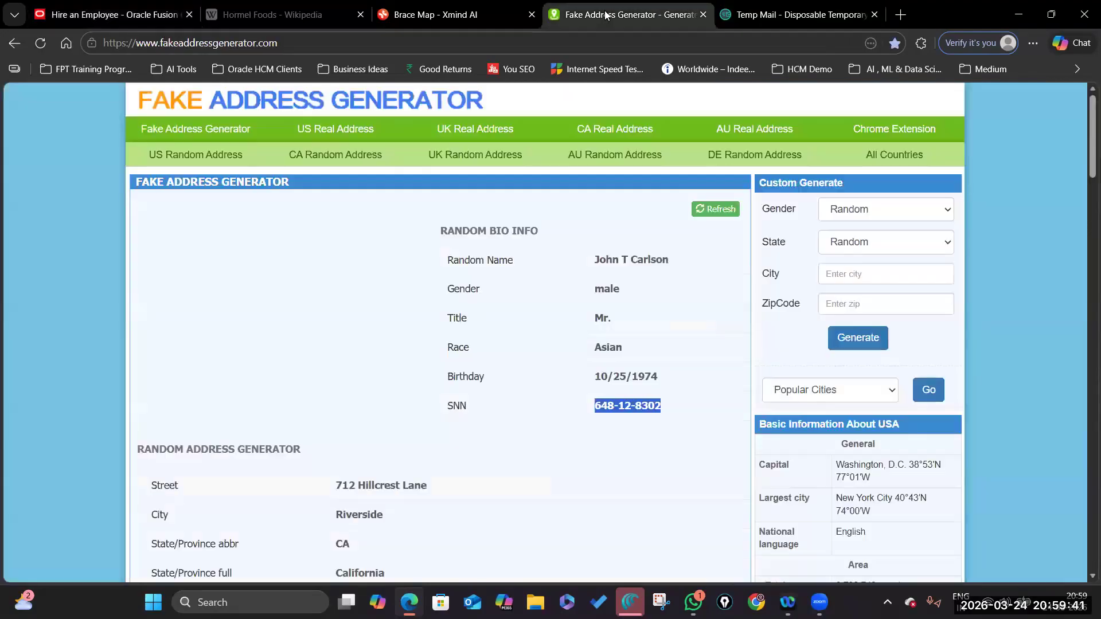
left_click(136, 14)
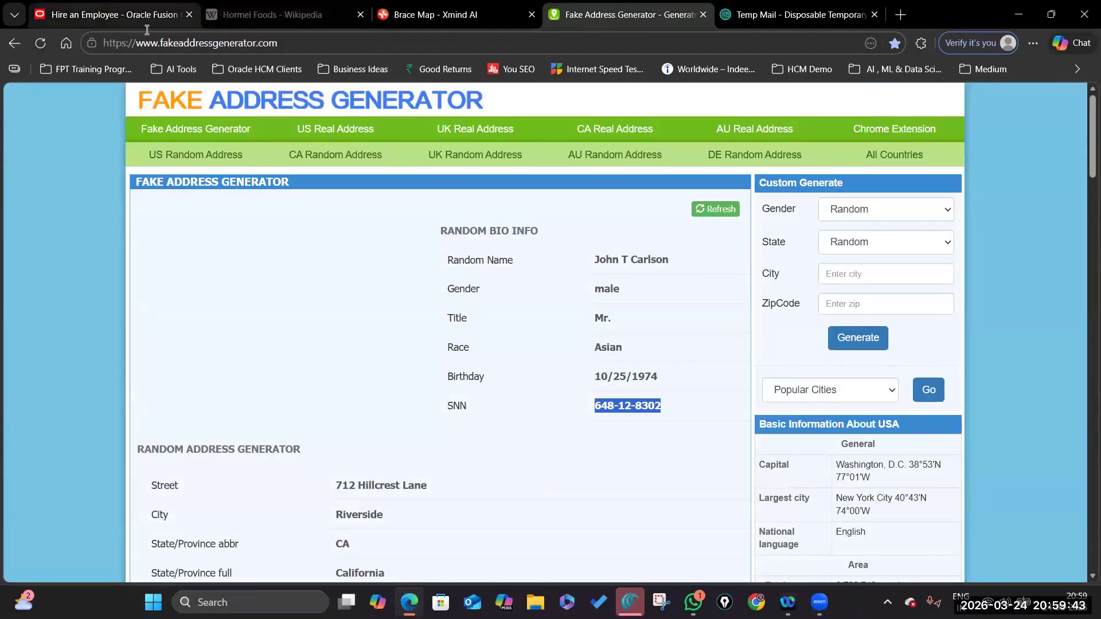
left_click(648, 366)
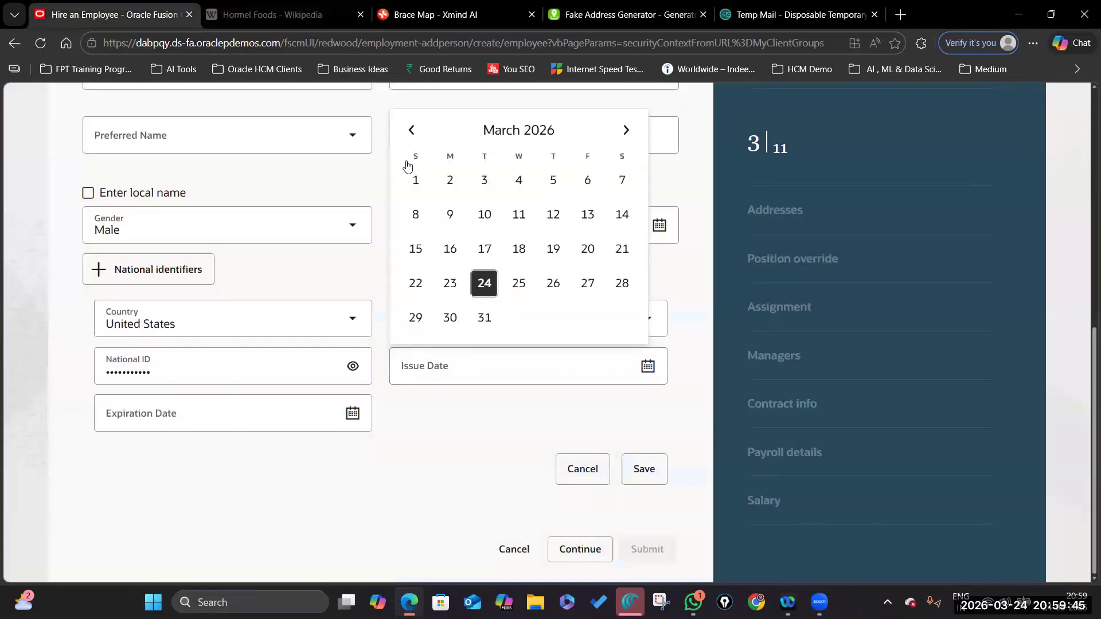
left_click(450, 180)
left_click(641, 473)
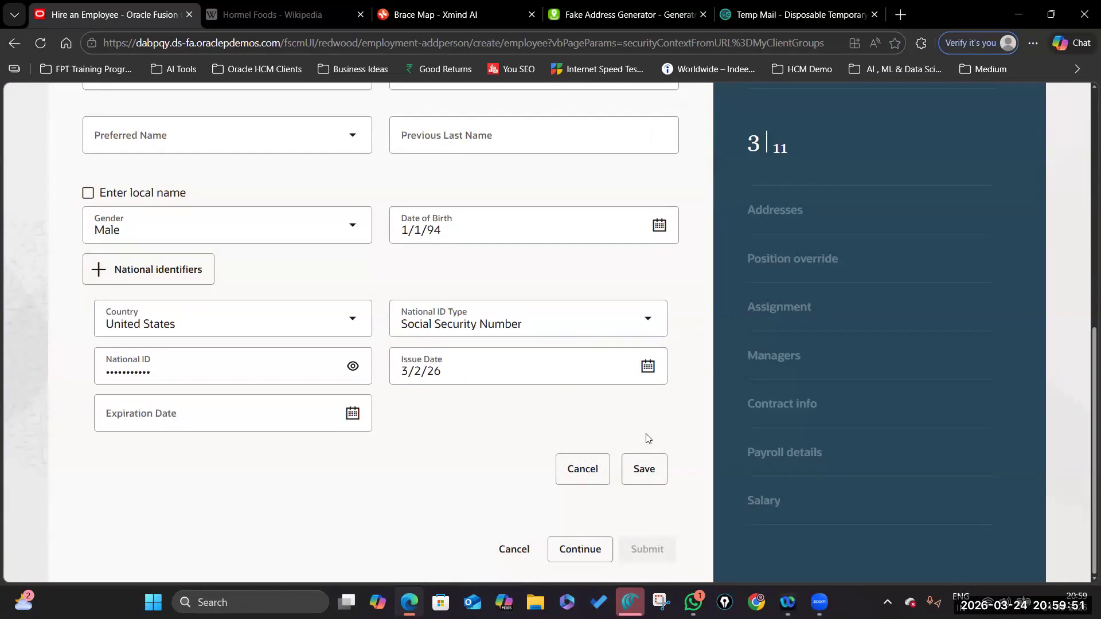
Review the completed personal details and continue to Communication info.
scroll(646, 428, "up", 8)
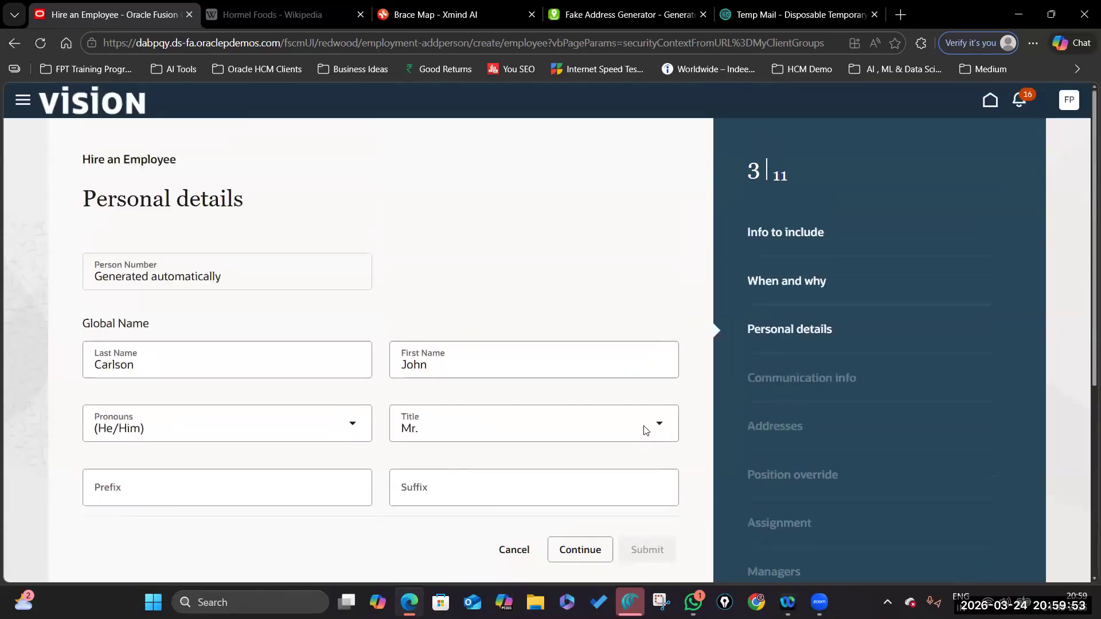
scroll(644, 430, "down", 7)
scroll(404, 428, "up", 8)
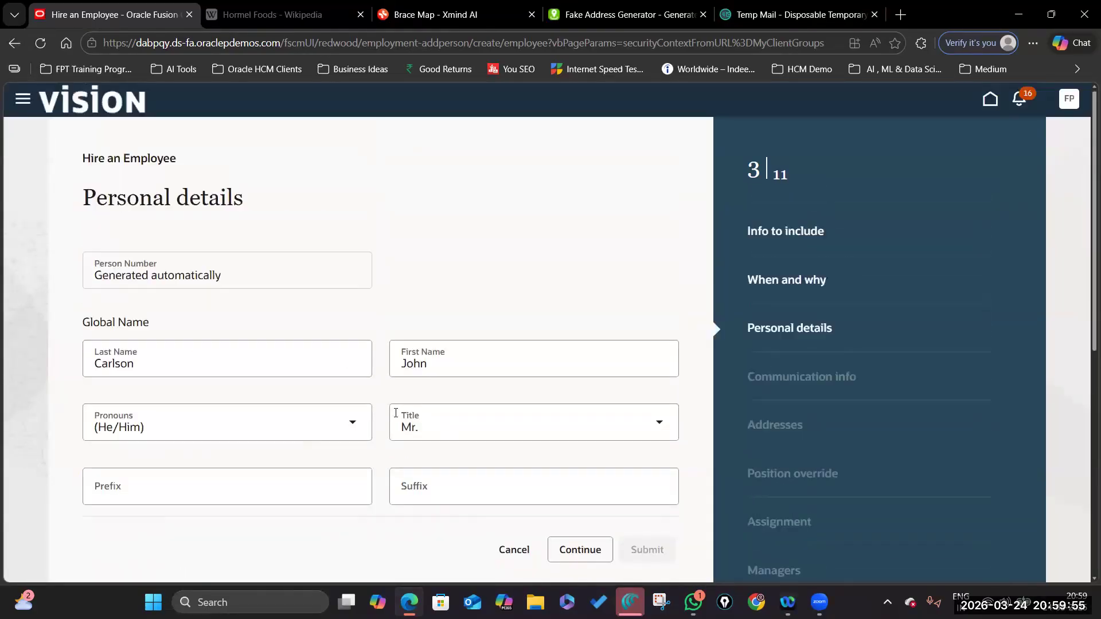
scroll(312, 406, "down", 8)
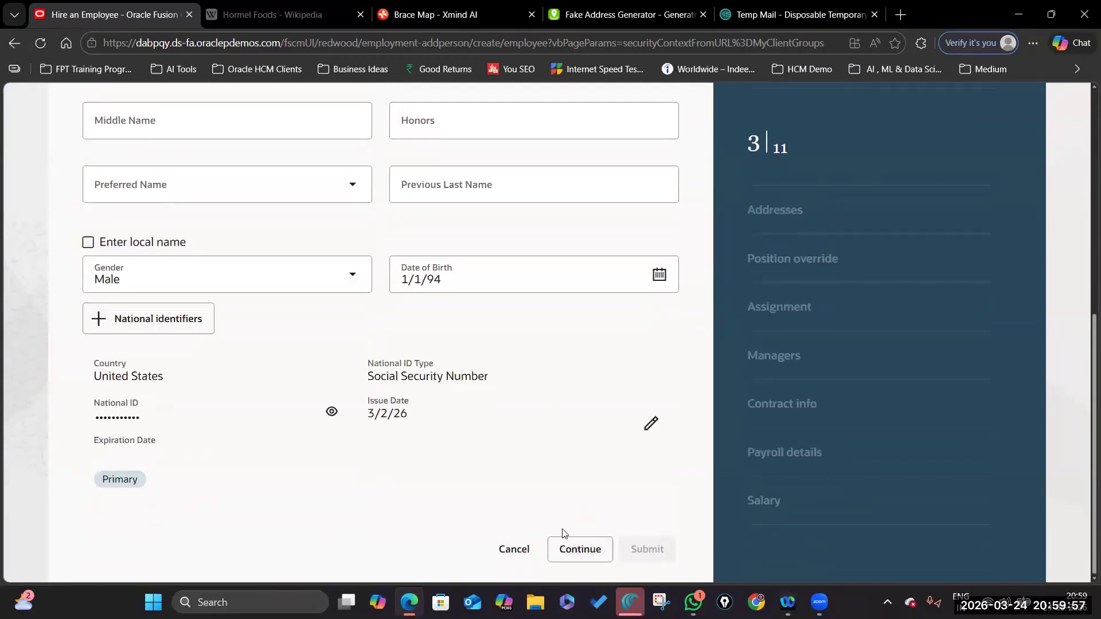
left_click(563, 547)
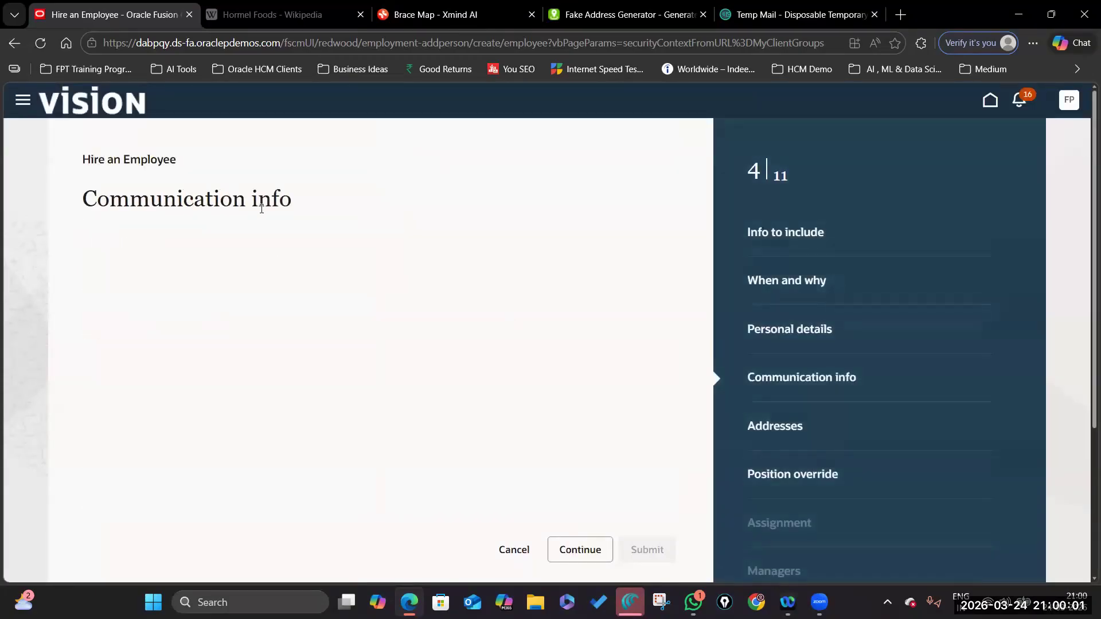
Add and save the employee's Work Phone number from 3/2/26 and their Home Email address.
left_click(95, 269)
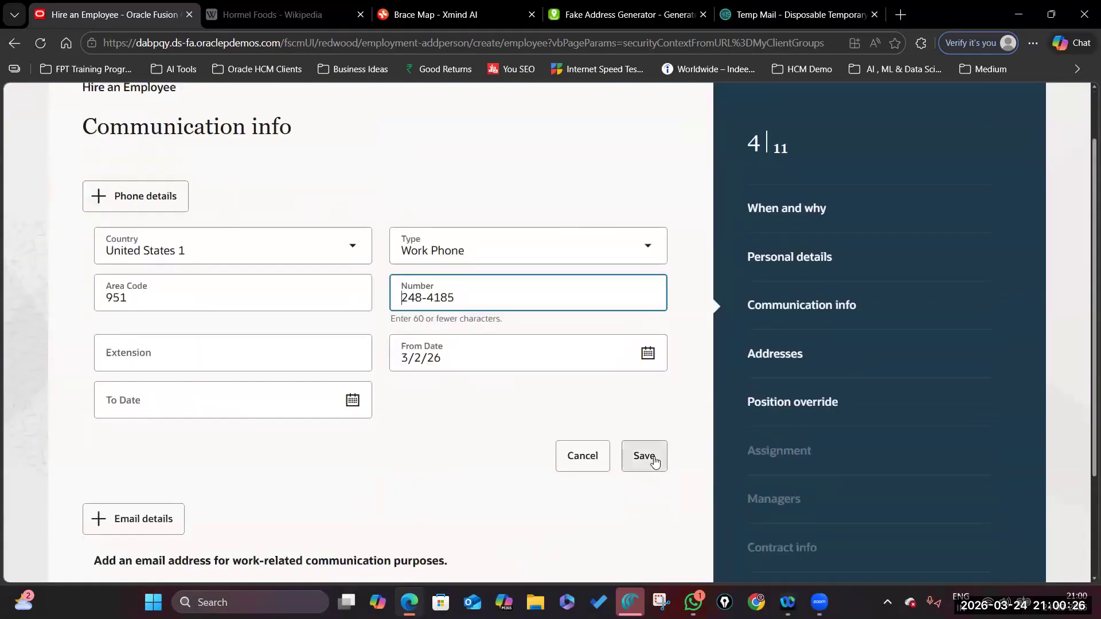
left_click(655, 462)
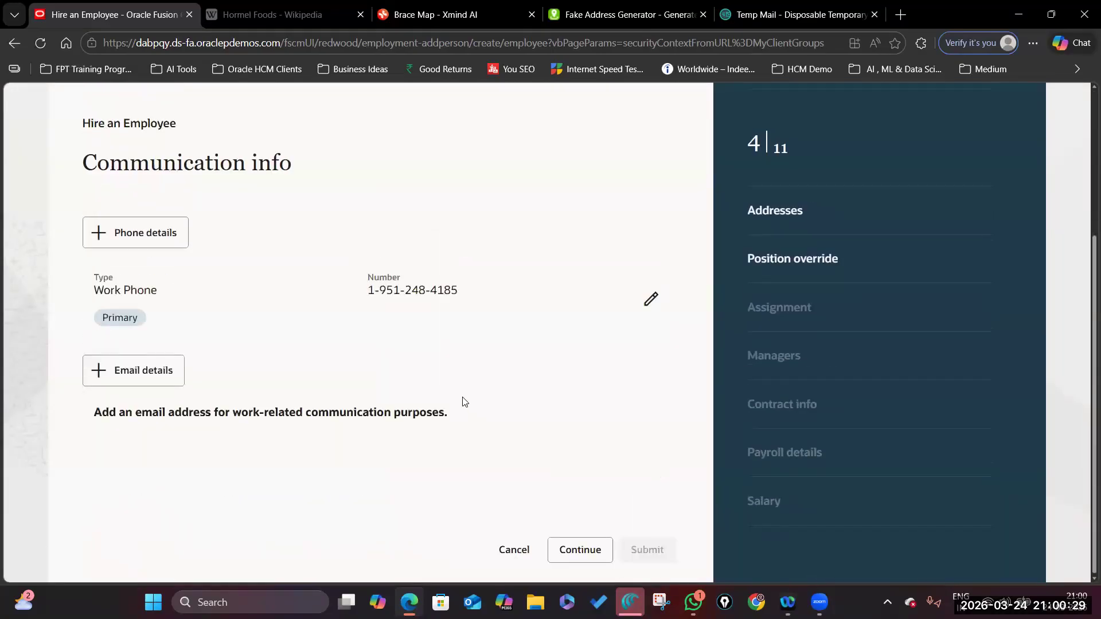
left_click(764, 14)
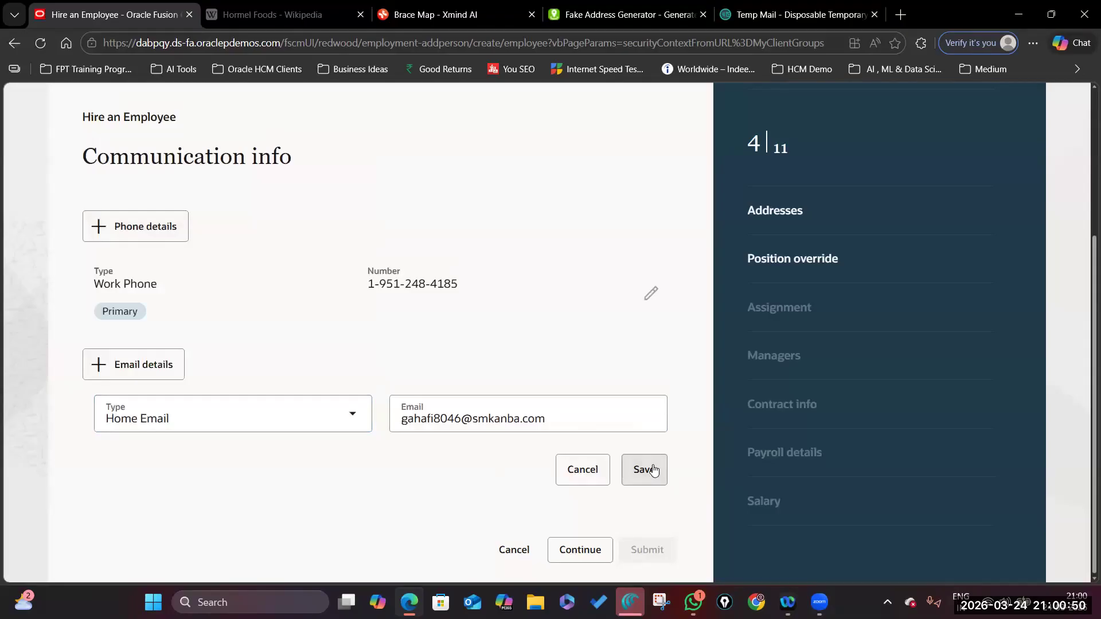
left_click(654, 471)
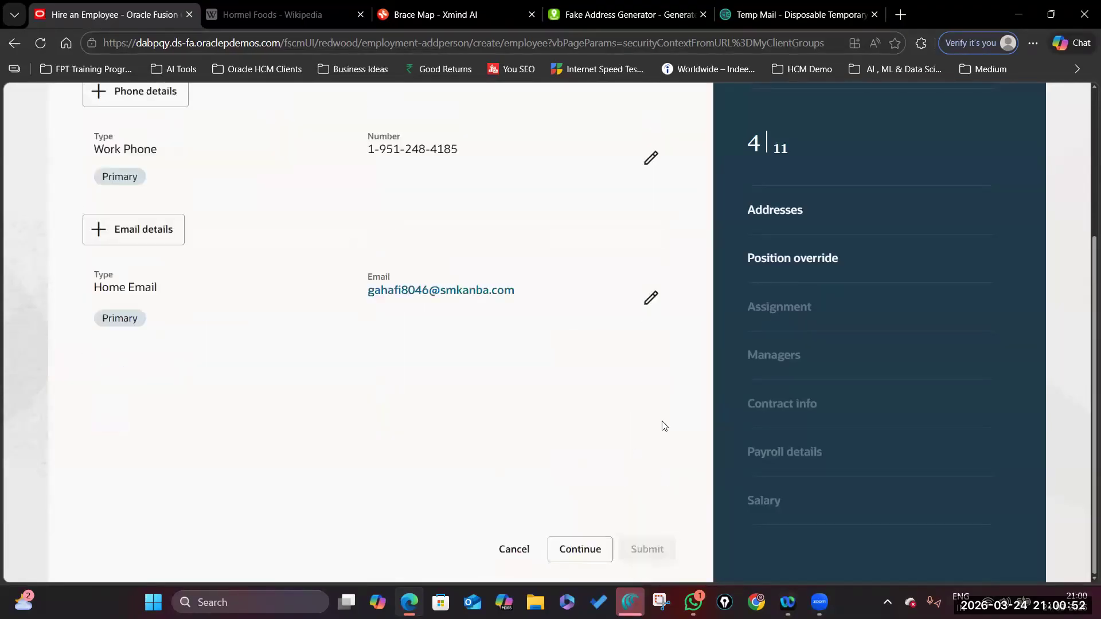
Continue to Addresses, add the employee's home address, and proceed to Position override.
left_click(591, 550)
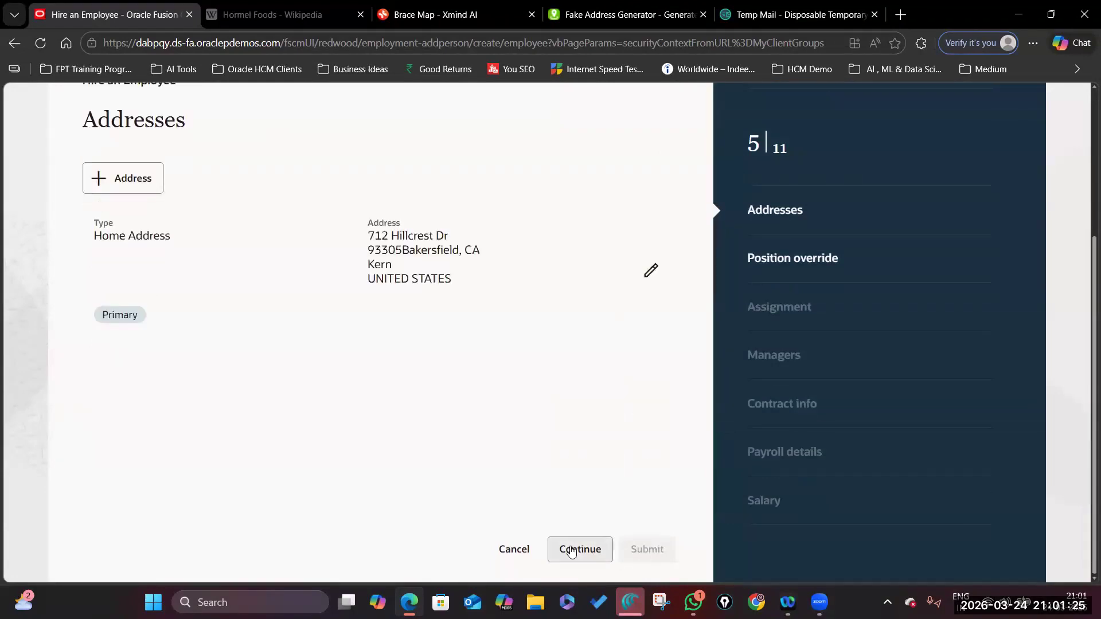
left_click(575, 549)
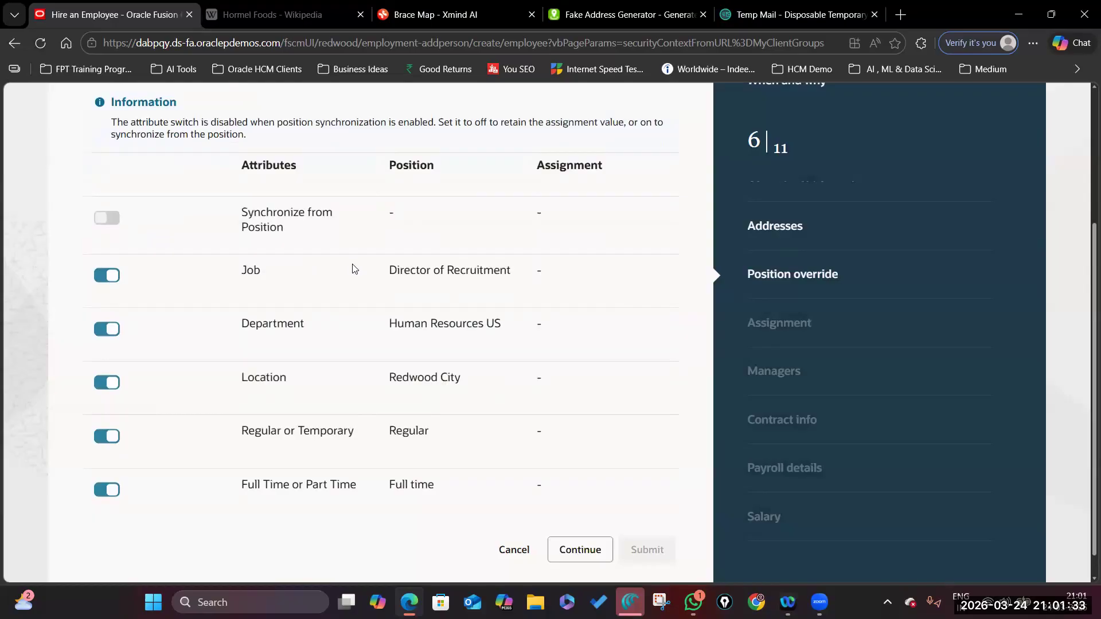
Review the position override attributes, keep their switches as they are, and continue to Assignment.
scroll(415, 338, "down", 1)
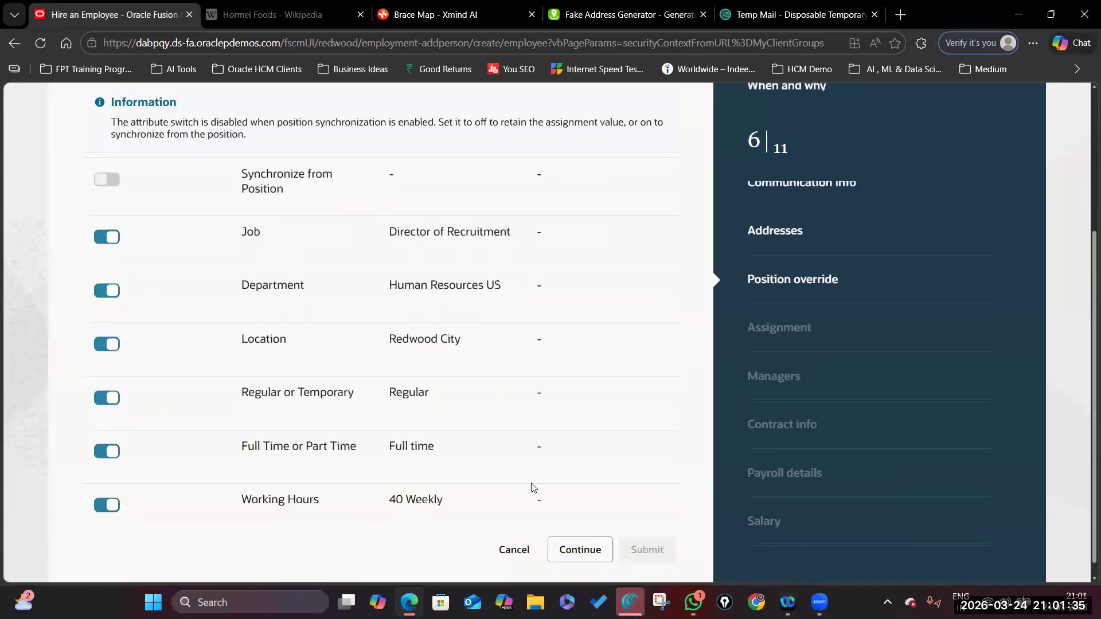
scroll(387, 404, "up", 4)
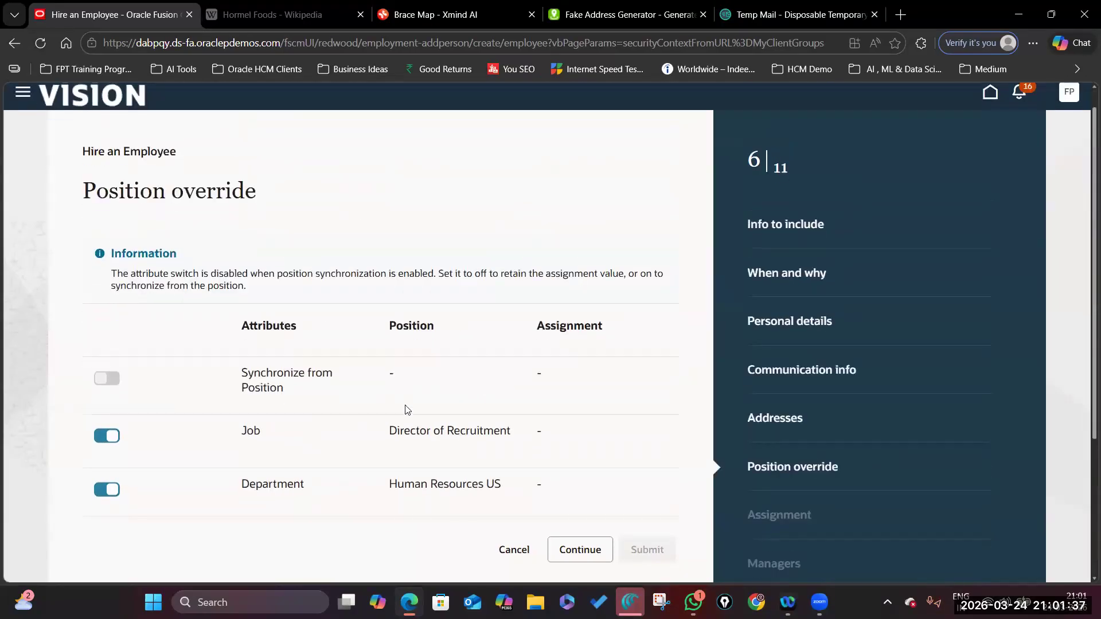
scroll(408, 411, "down", 4)
scroll(570, 476, "up", 4)
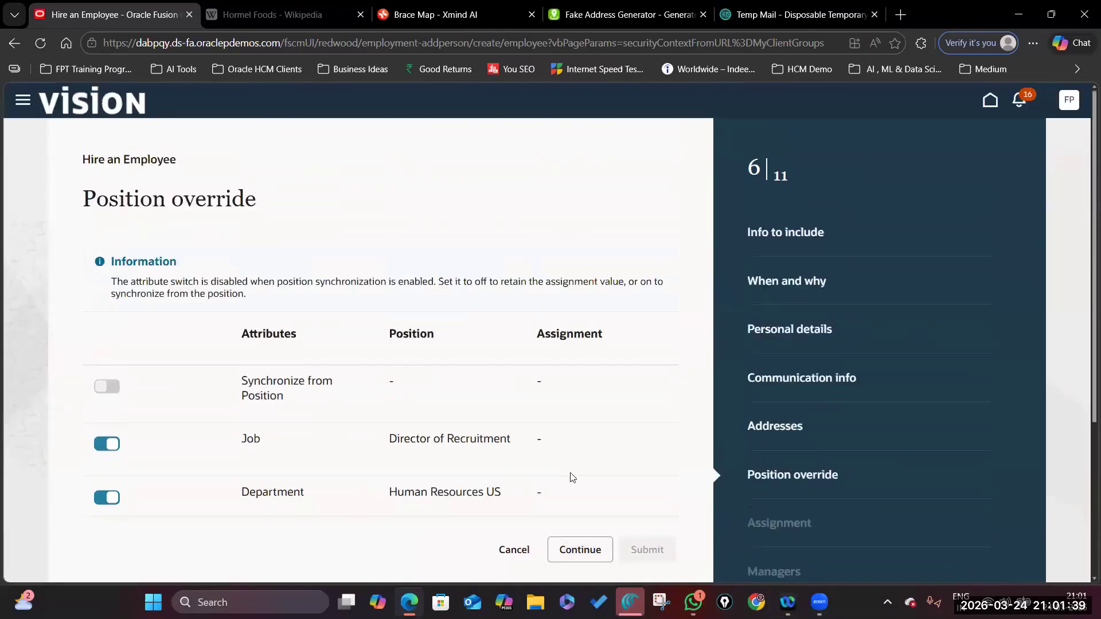
scroll(434, 362, "down", 4)
left_click(579, 551)
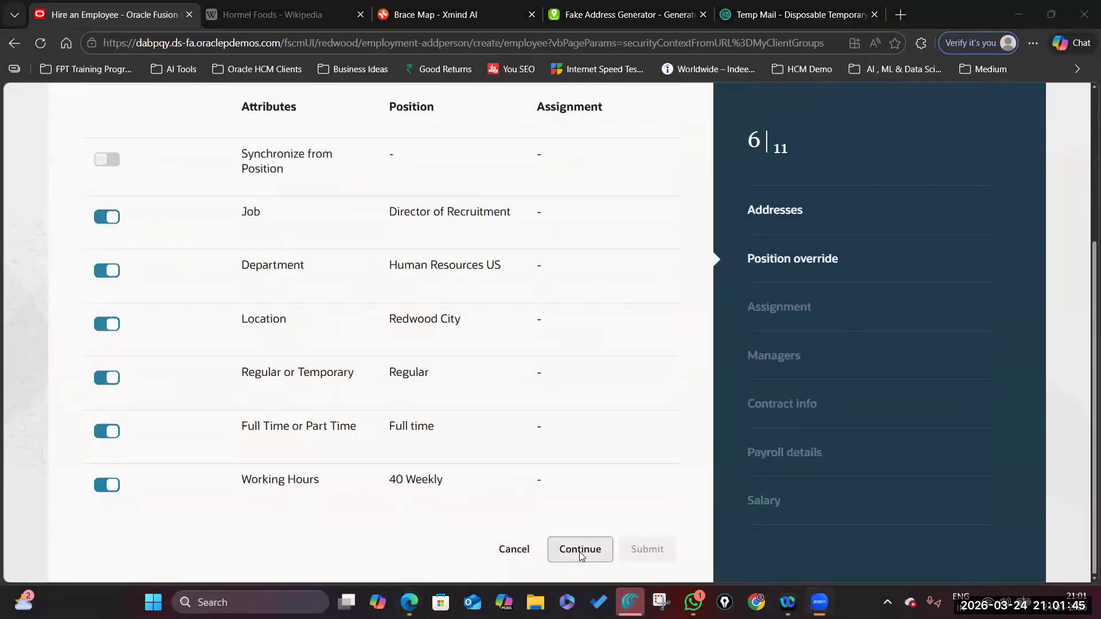
Look through the prefilled assignment details and set the Person Type to Employee.
scroll(344, 358, "up", 3)
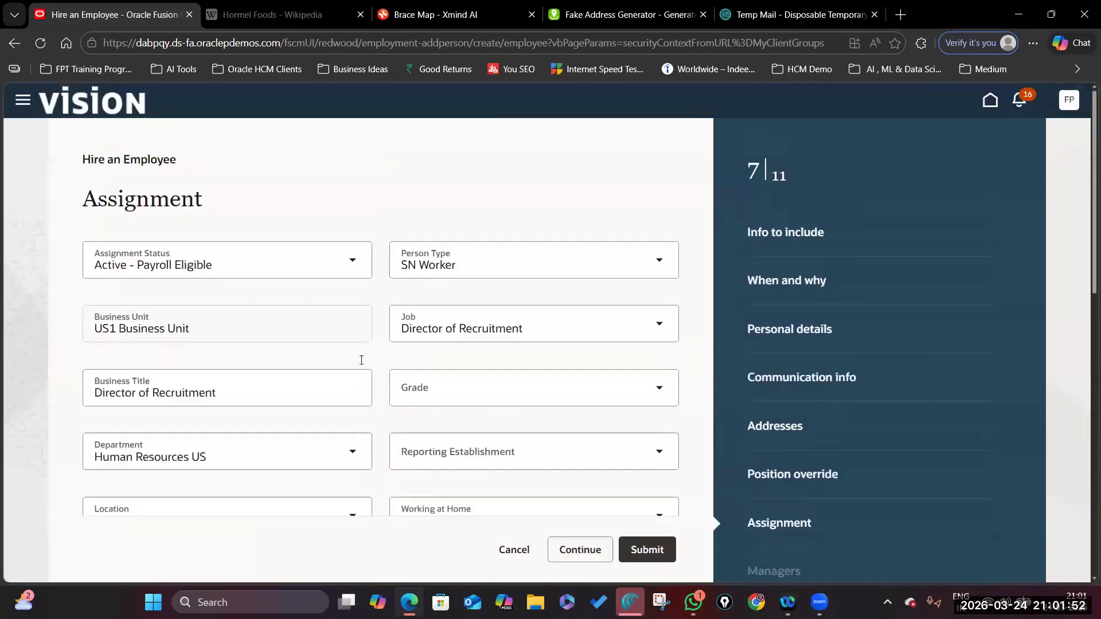
scroll(281, 401, "down", 3)
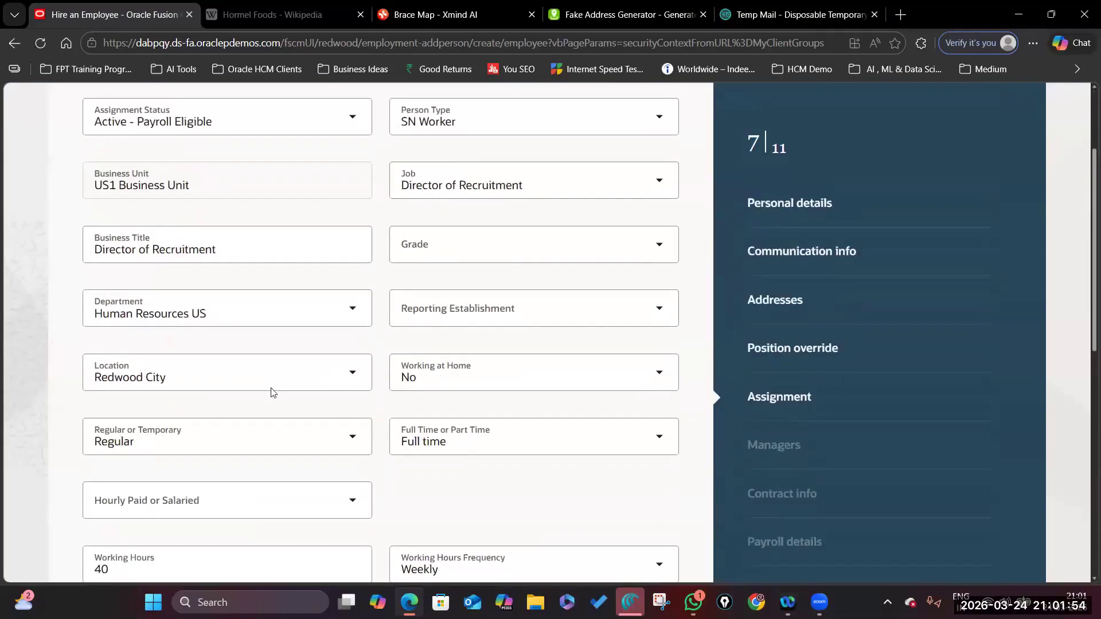
scroll(270, 389, "up", 3)
left_click(660, 262)
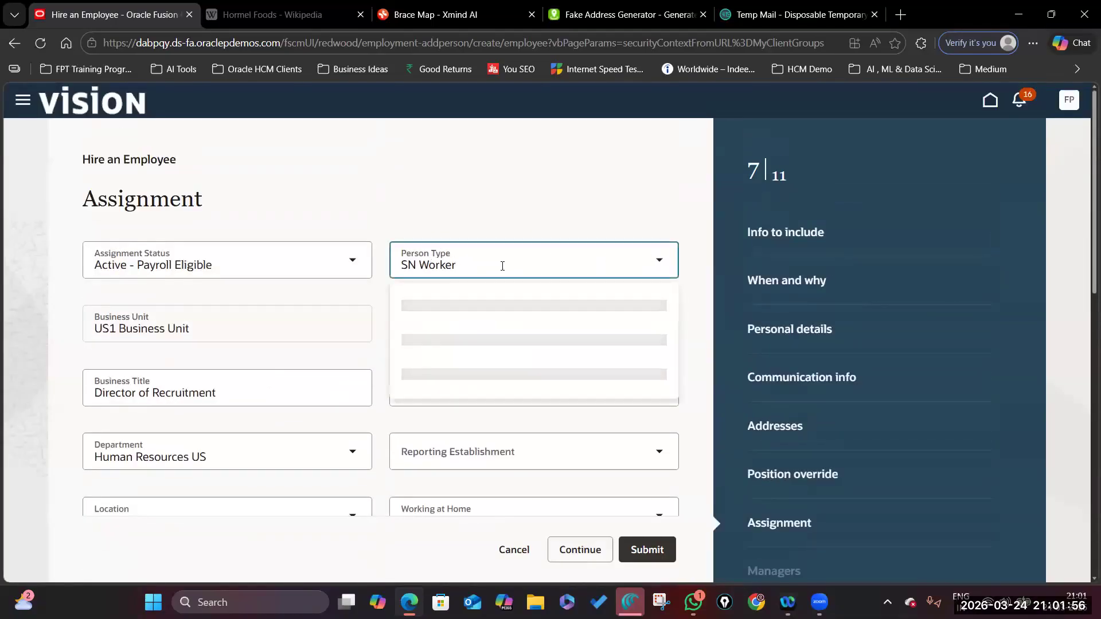
left_click(454, 343)
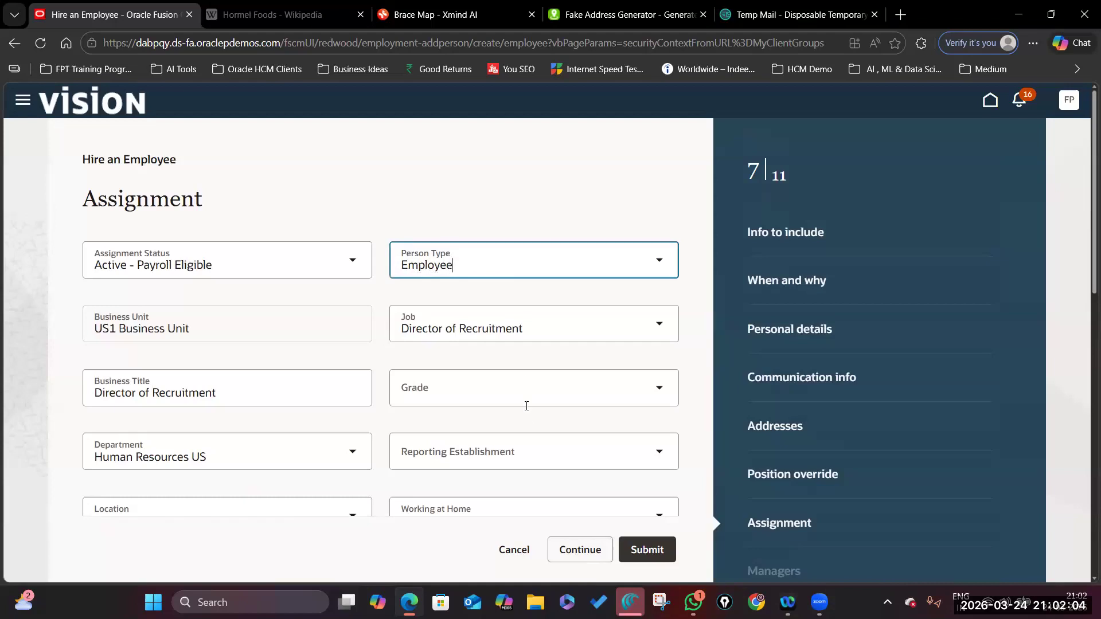
Set Hourly Paid or Salaried to Salaried for the assignment and continue to Managers.
scroll(526, 406, "down", 5)
left_click(352, 287)
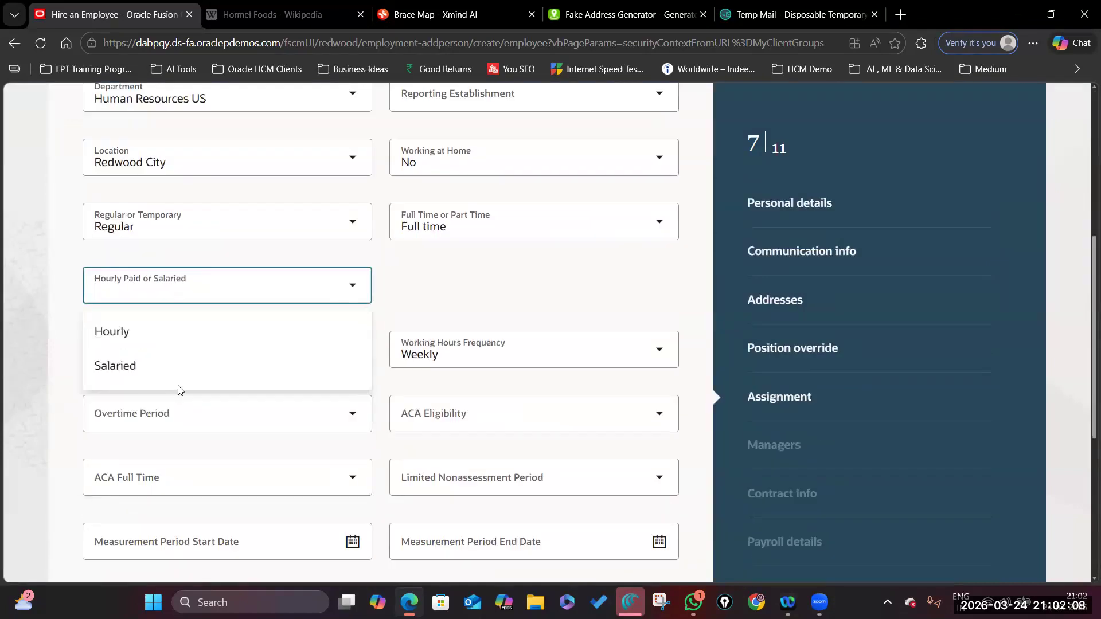
left_click(180, 372)
scroll(499, 289, "down", 5)
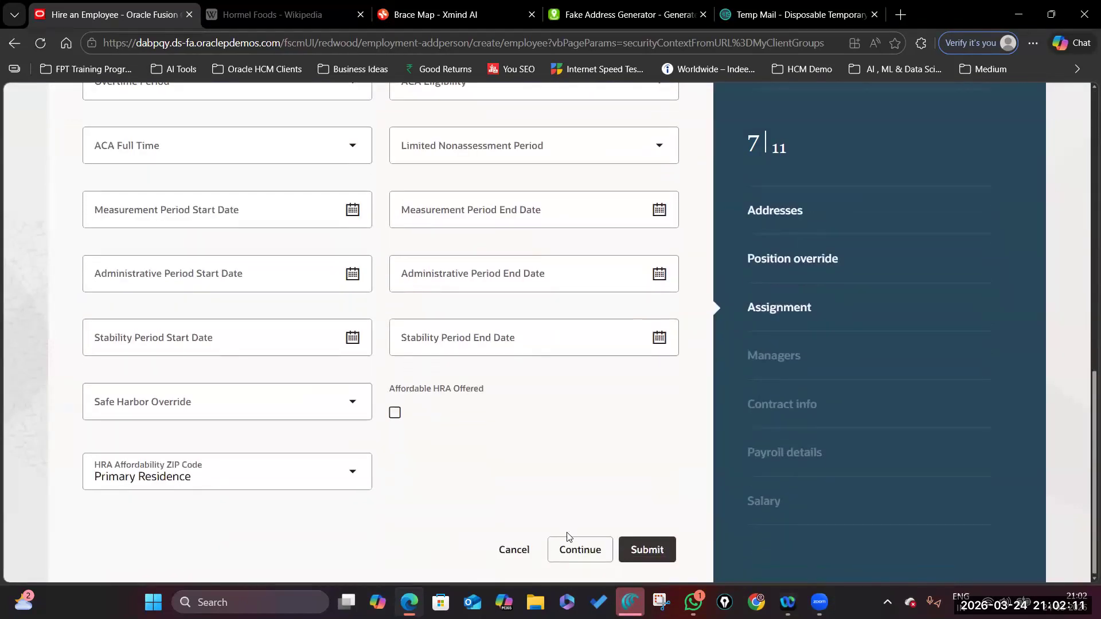
left_click(579, 549)
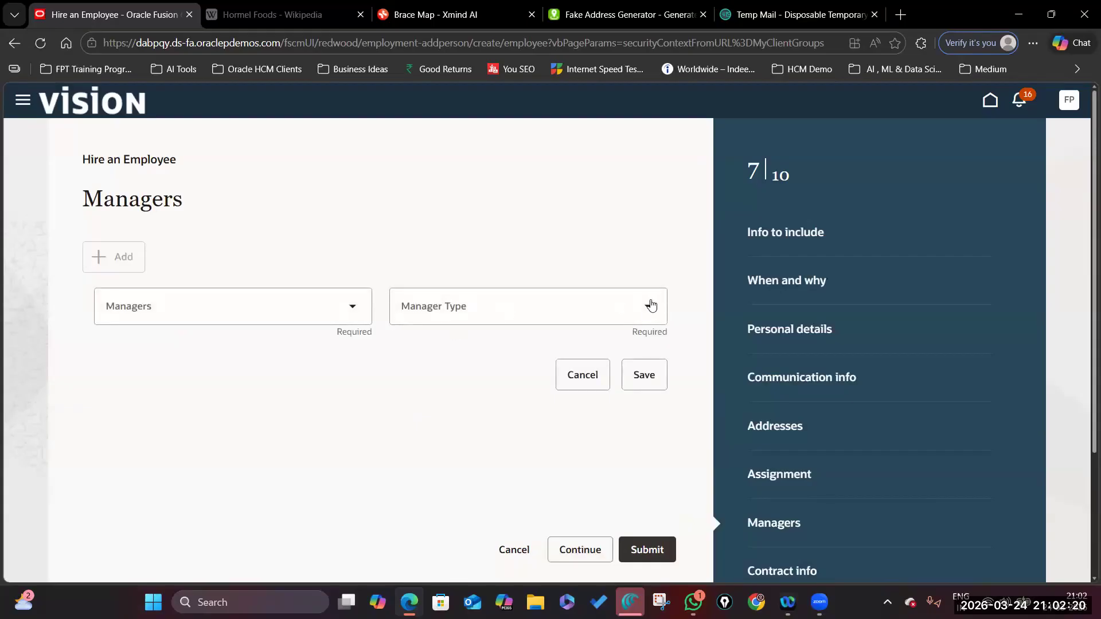
Add and save a Human Resources Specialist as the employee's Line Manager.
left_click(651, 310)
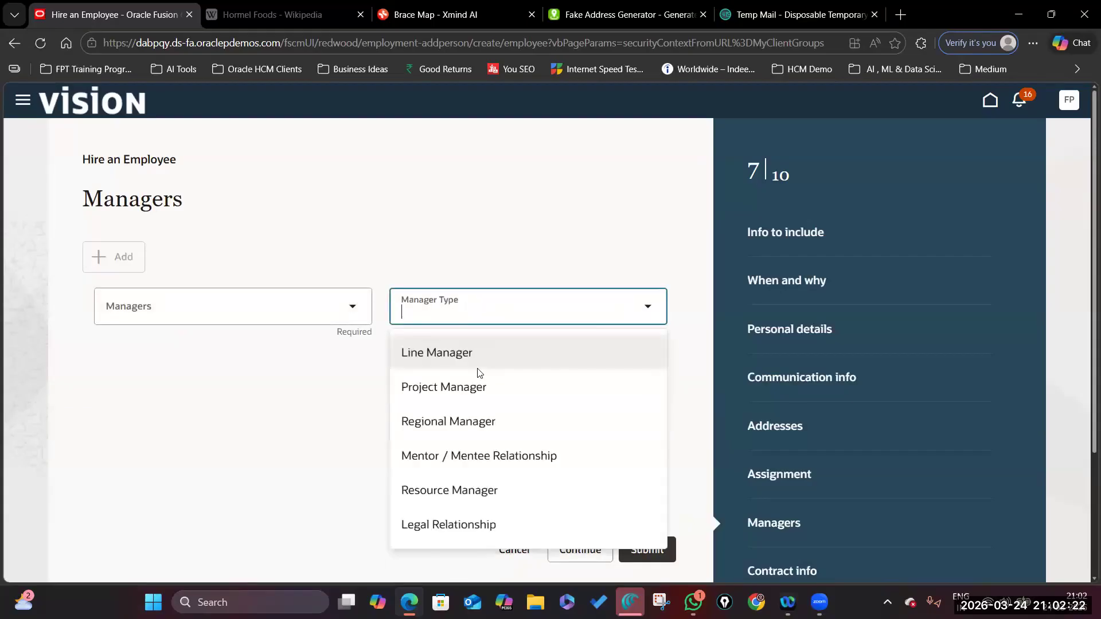
left_click(474, 353)
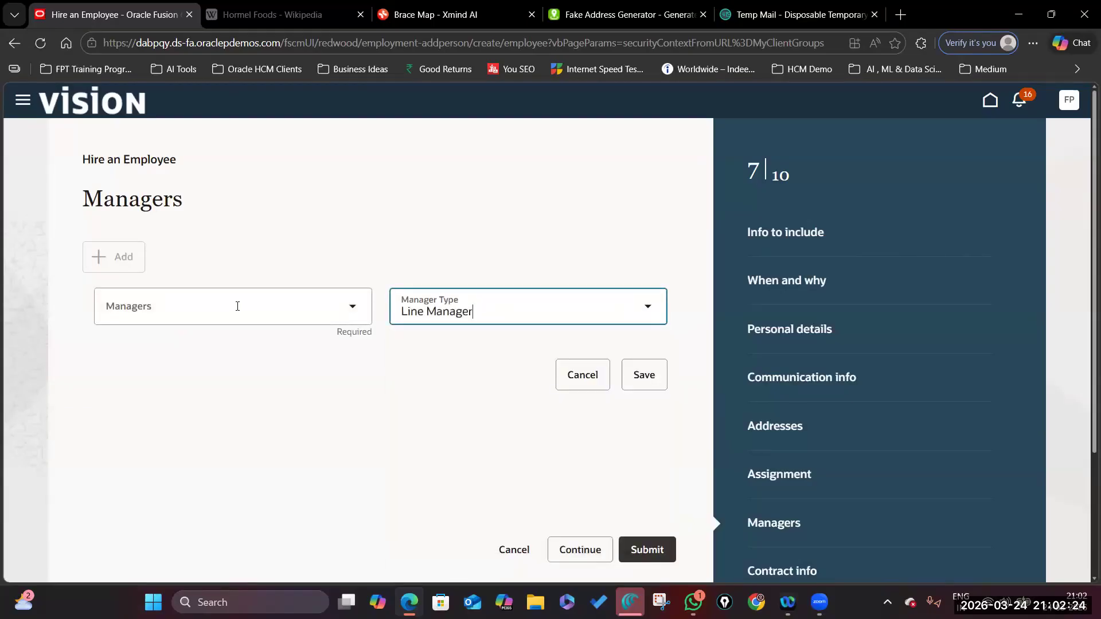
left_click(238, 306)
type("Curtis")
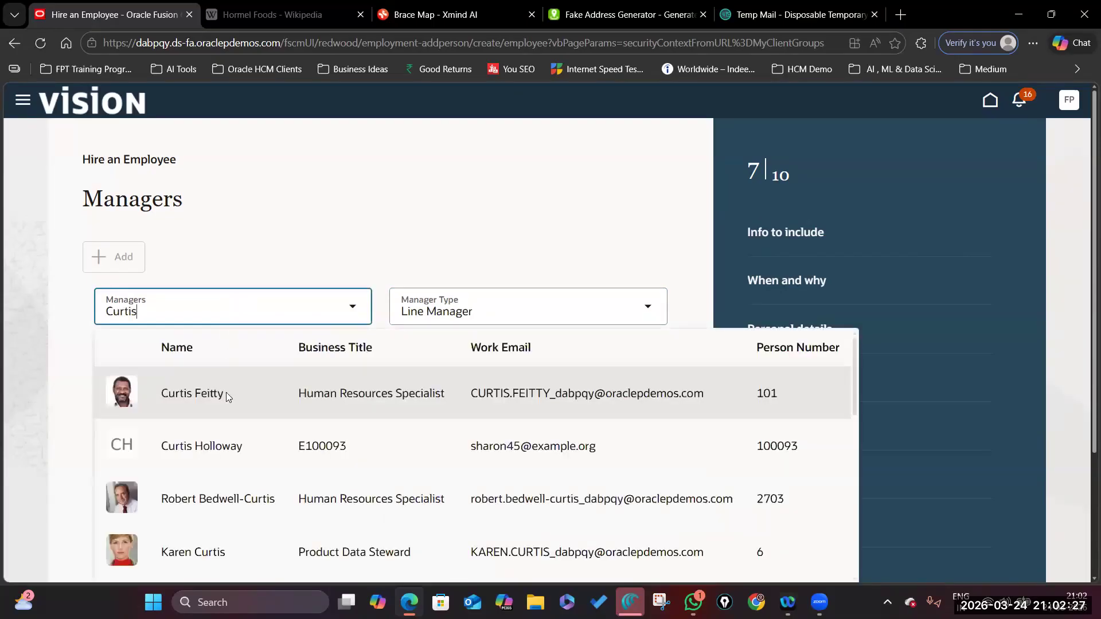
left_click(228, 396)
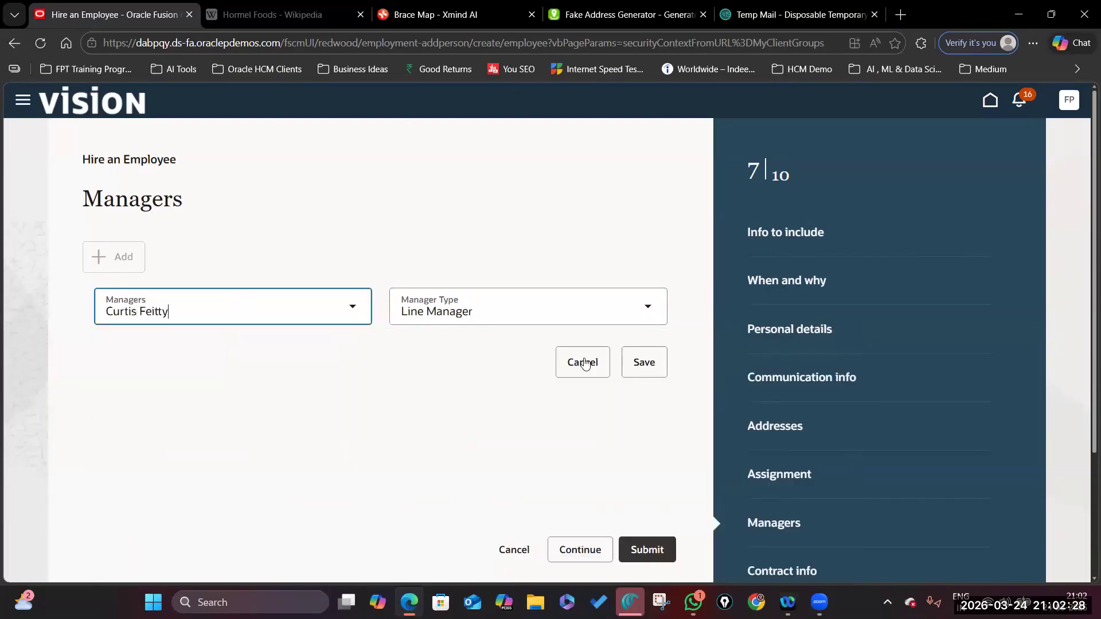
left_click(645, 362)
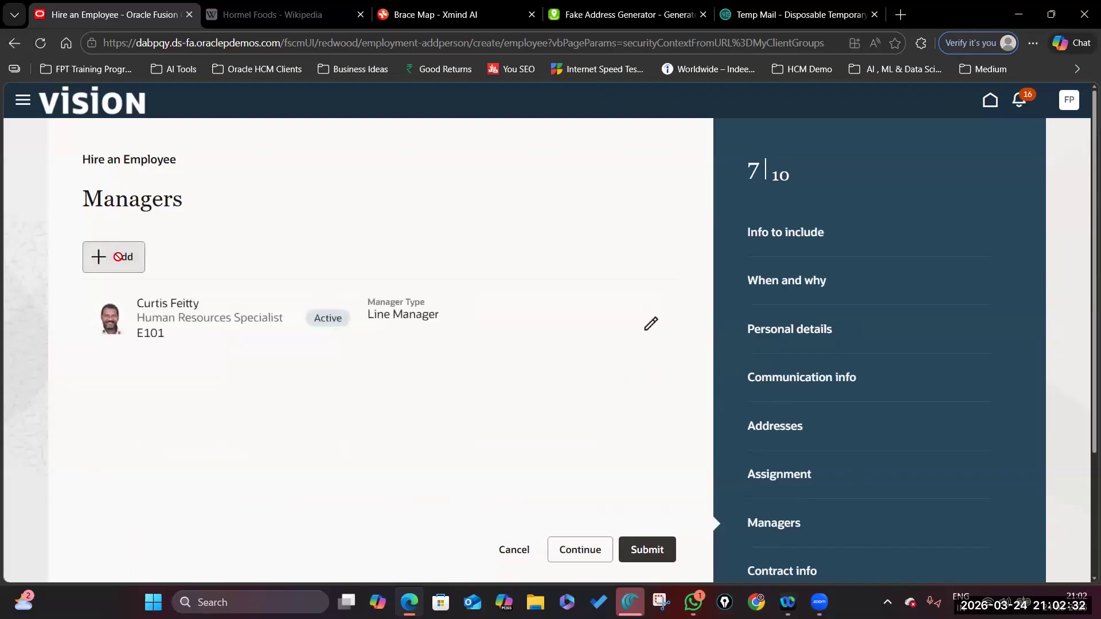
Add and save a Director of Benefits as the employee's Project Manager, and continue to Contract info.
left_click(650, 308)
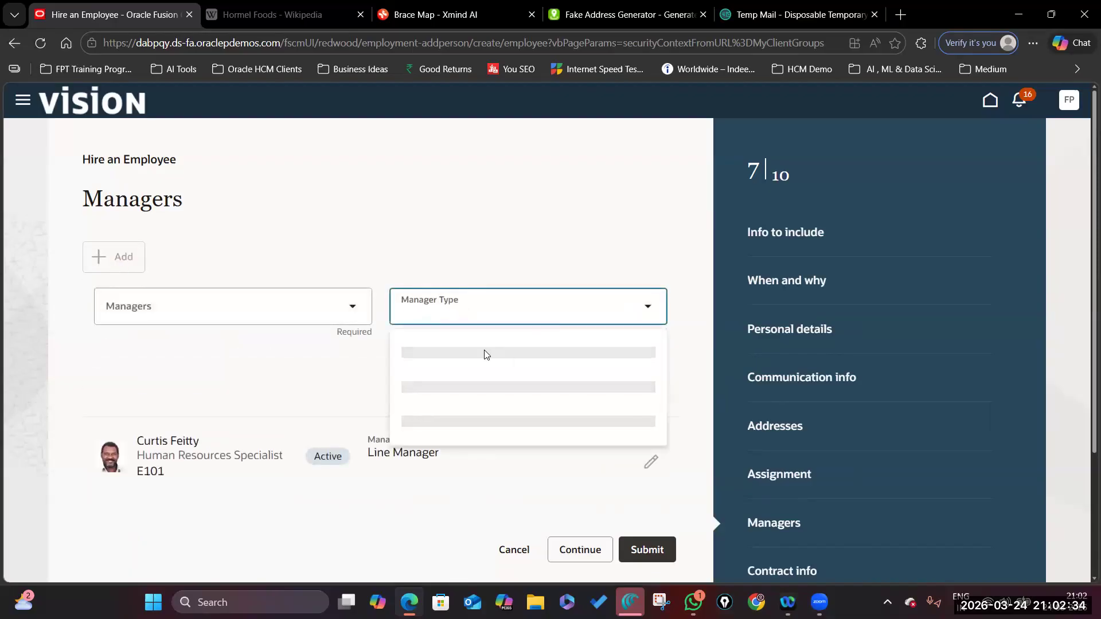
left_click(457, 386)
left_click(229, 291)
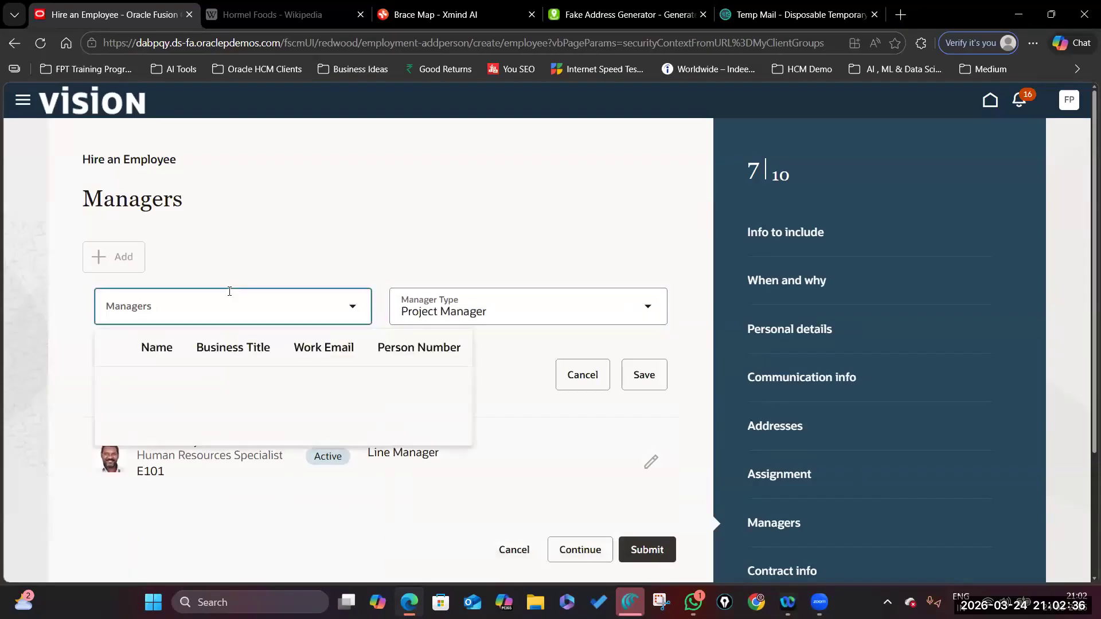
type("Mit")
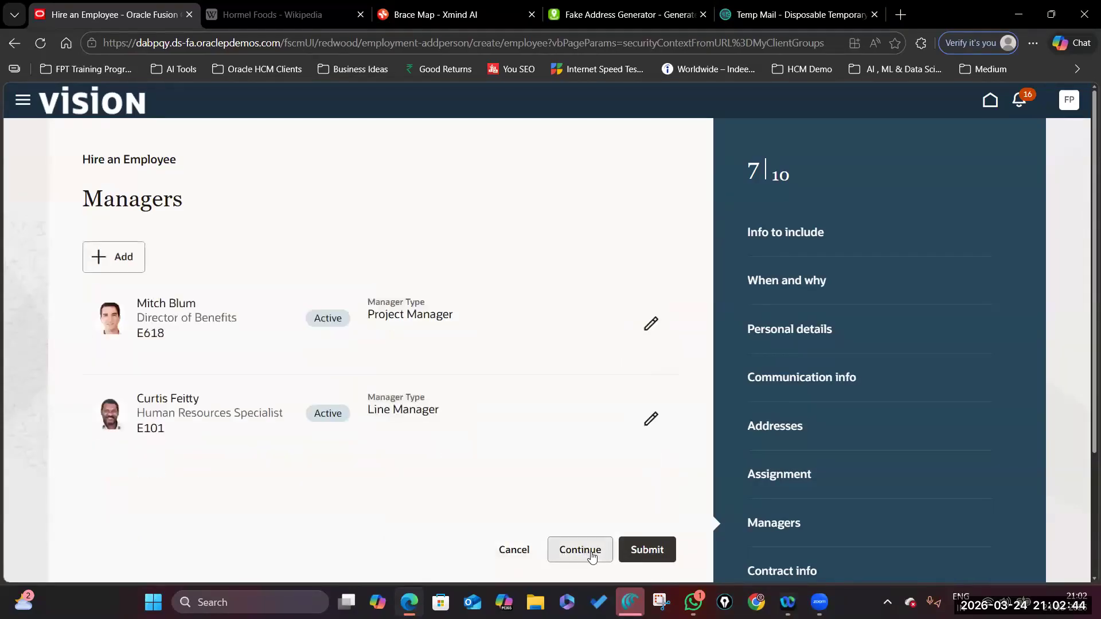
left_click(591, 554)
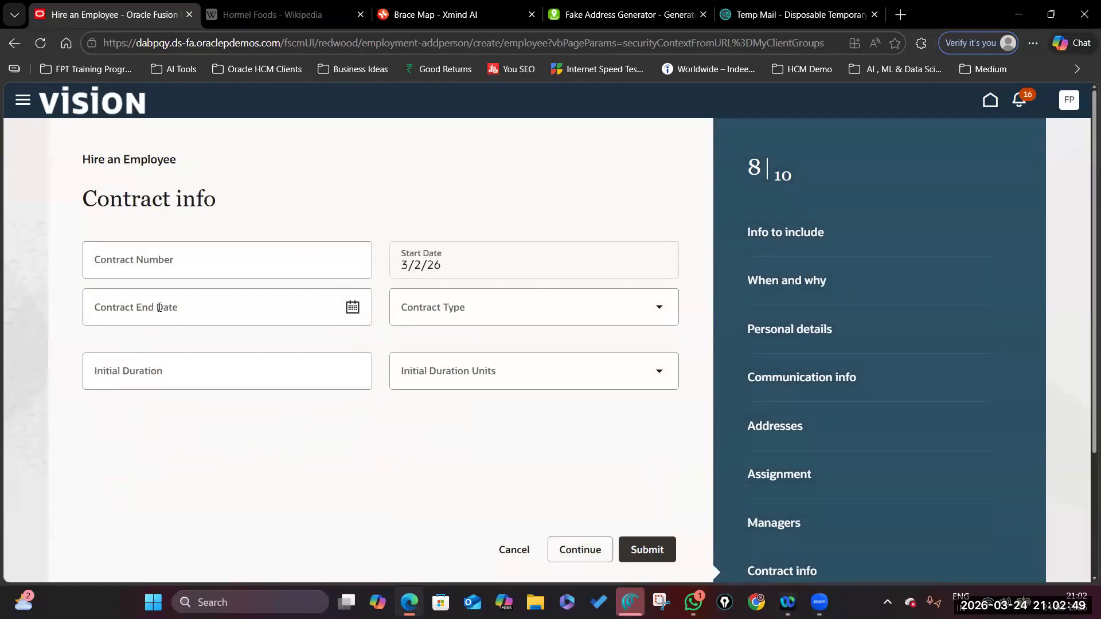
Leave the contract info blank, continue to Payroll details, and add and save the Monthly payroll.
left_click(587, 552)
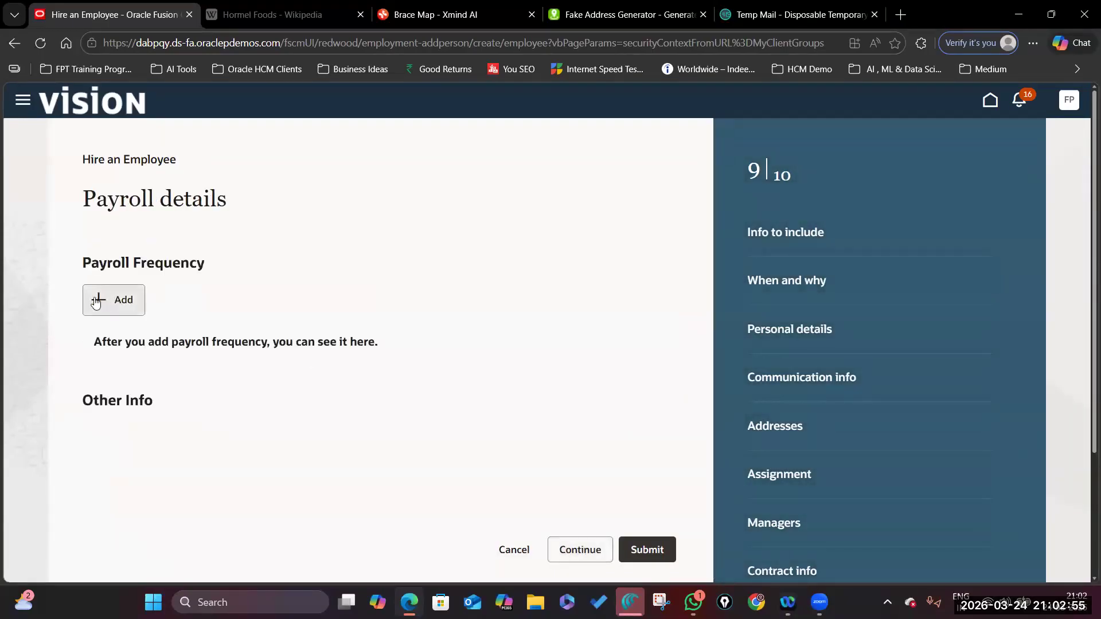
left_click(95, 303)
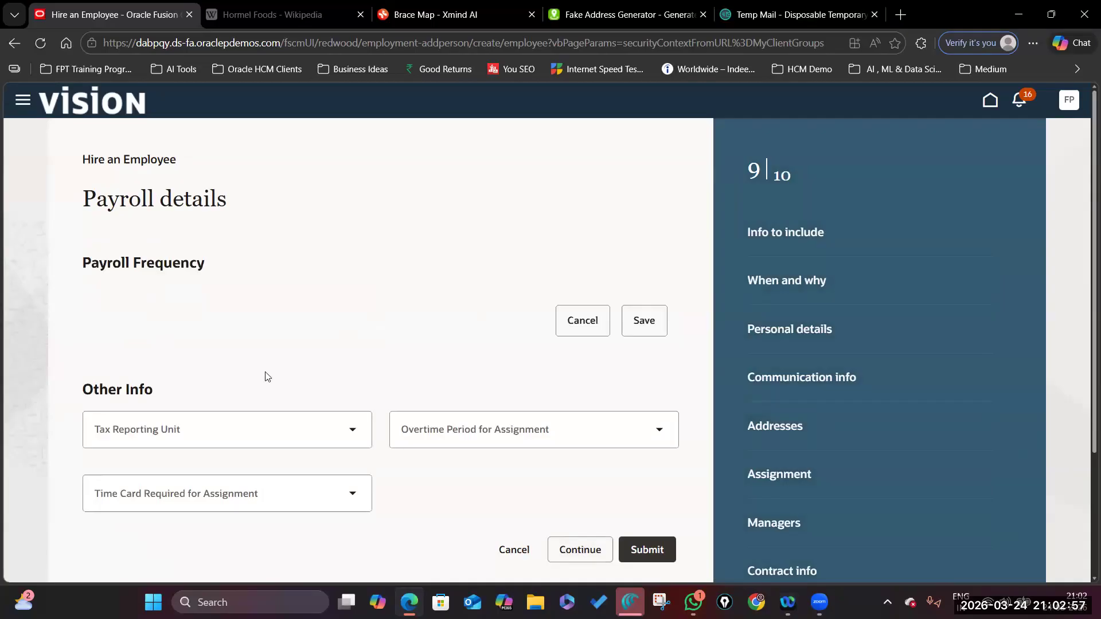
left_click(345, 315)
scroll(180, 497, "down", 2)
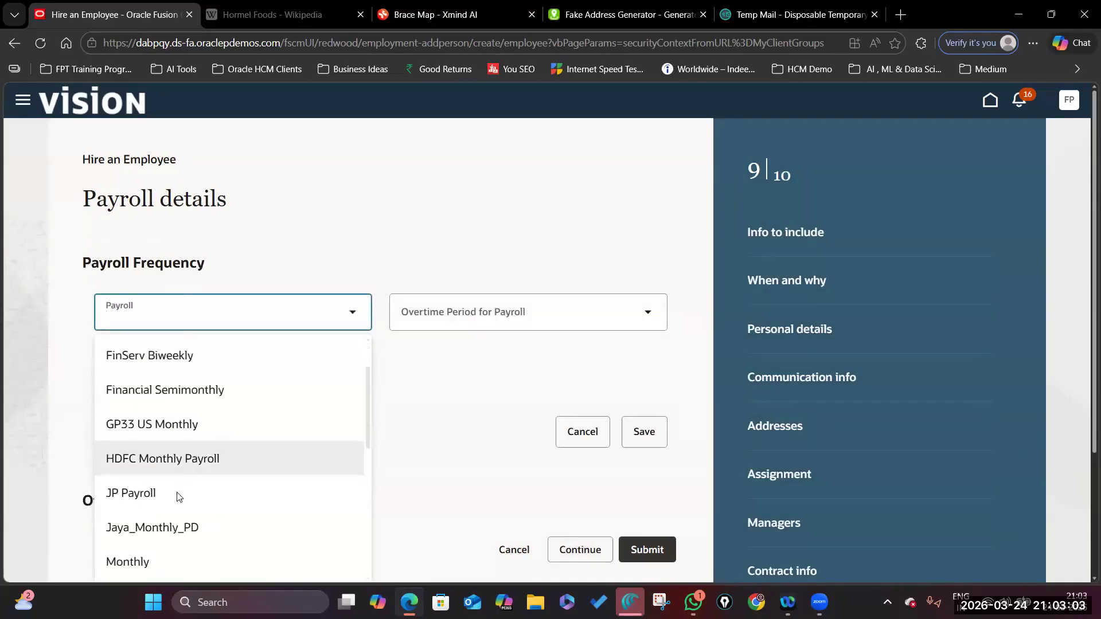
scroll(180, 497, "down", 2)
left_click(176, 420)
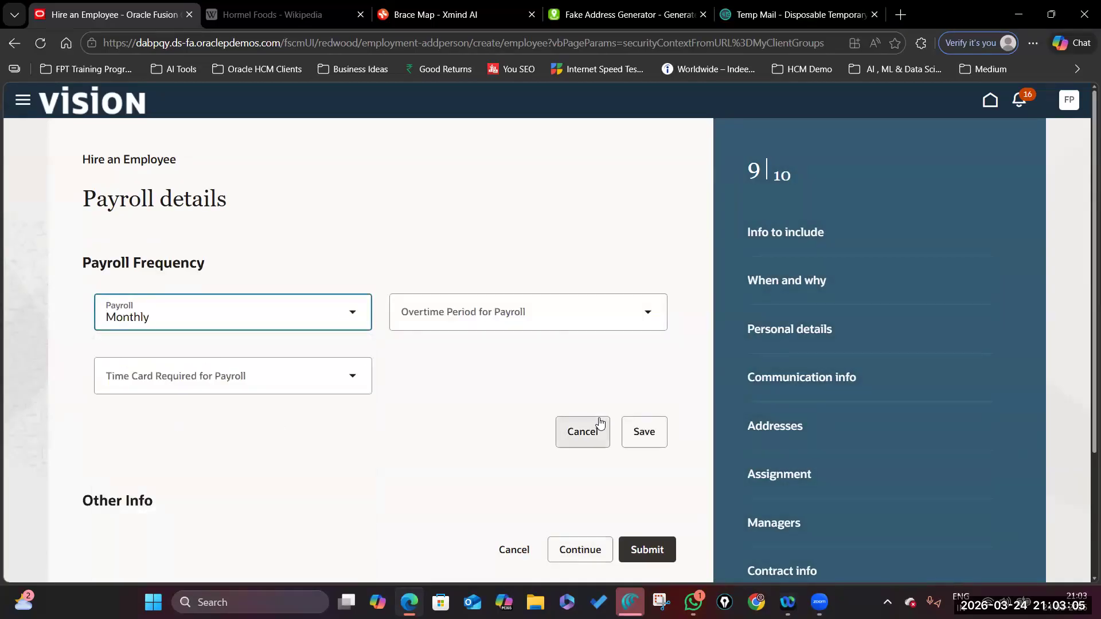
left_click(645, 433)
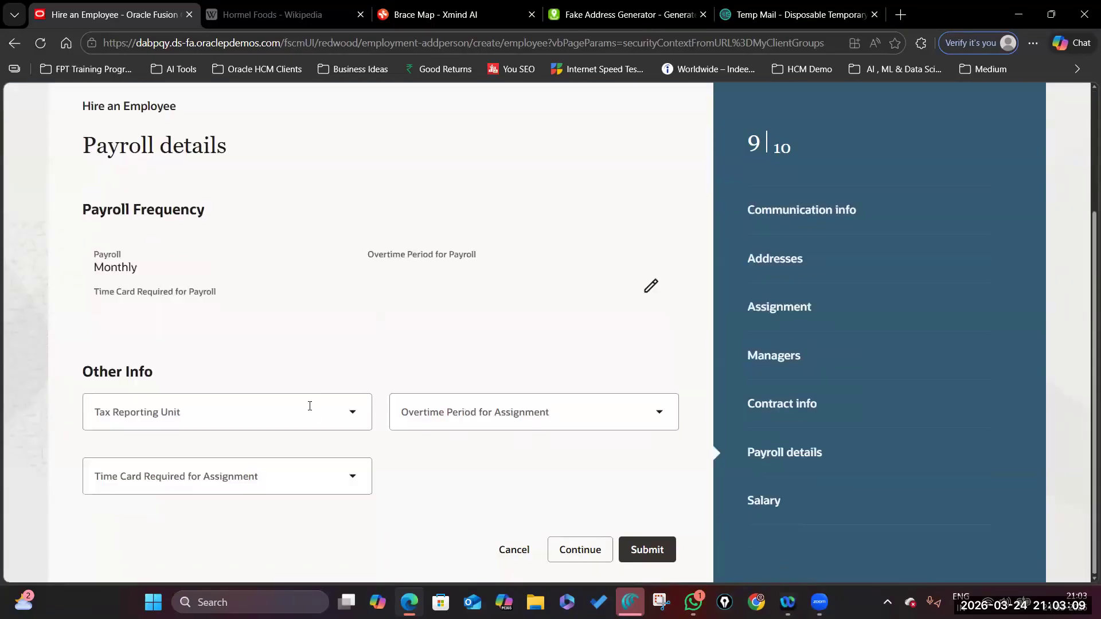
Set the Tax Reporting Unit to Bruke Marketing Corporation LRU and continue to Salary.
left_click(352, 413)
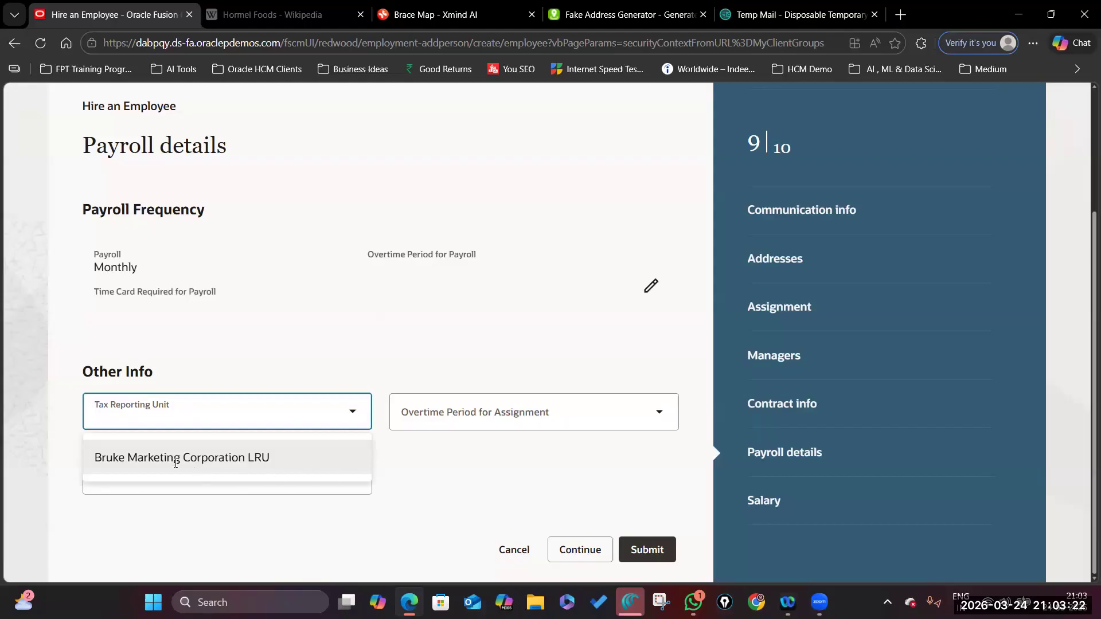
left_click(294, 458)
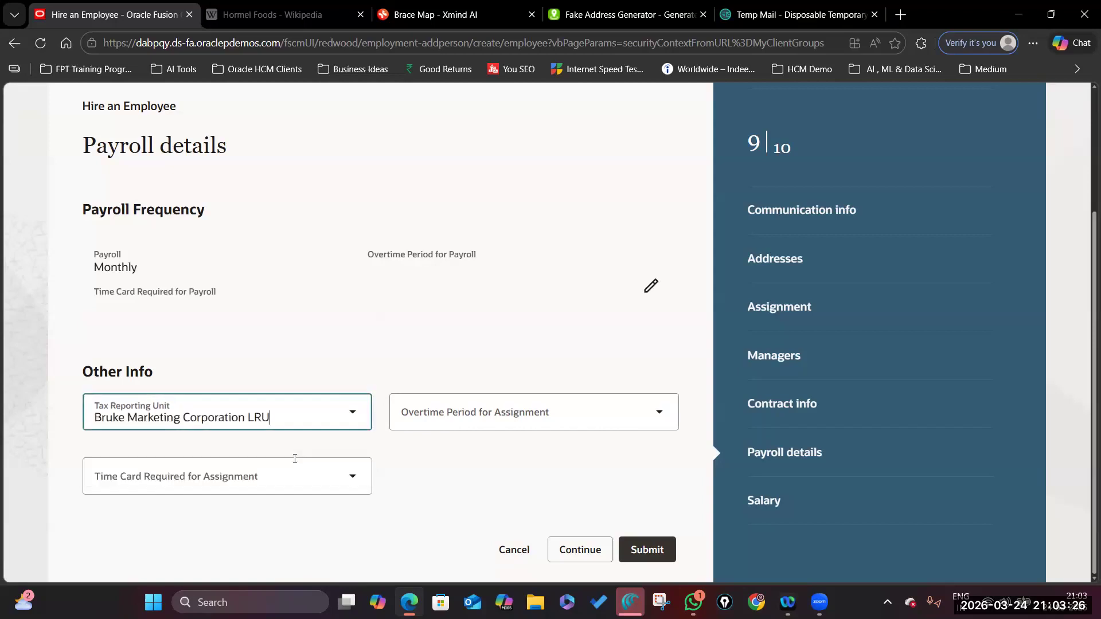
left_click(433, 464)
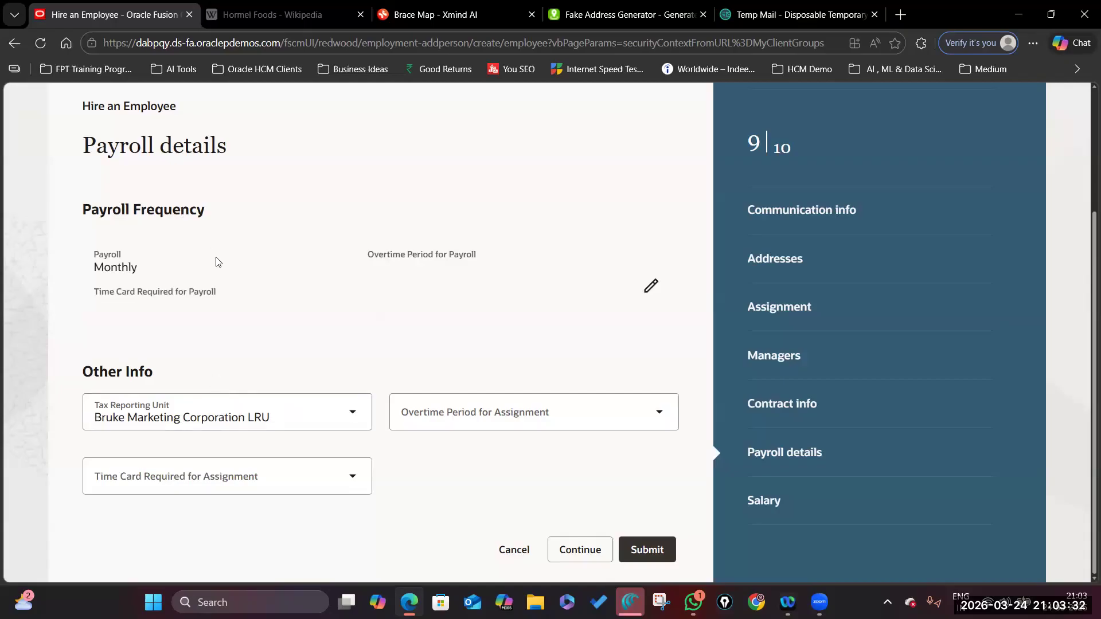
scroll(218, 262, "up", 2)
scroll(236, 297, "up", 1)
scroll(236, 297, "down", 3)
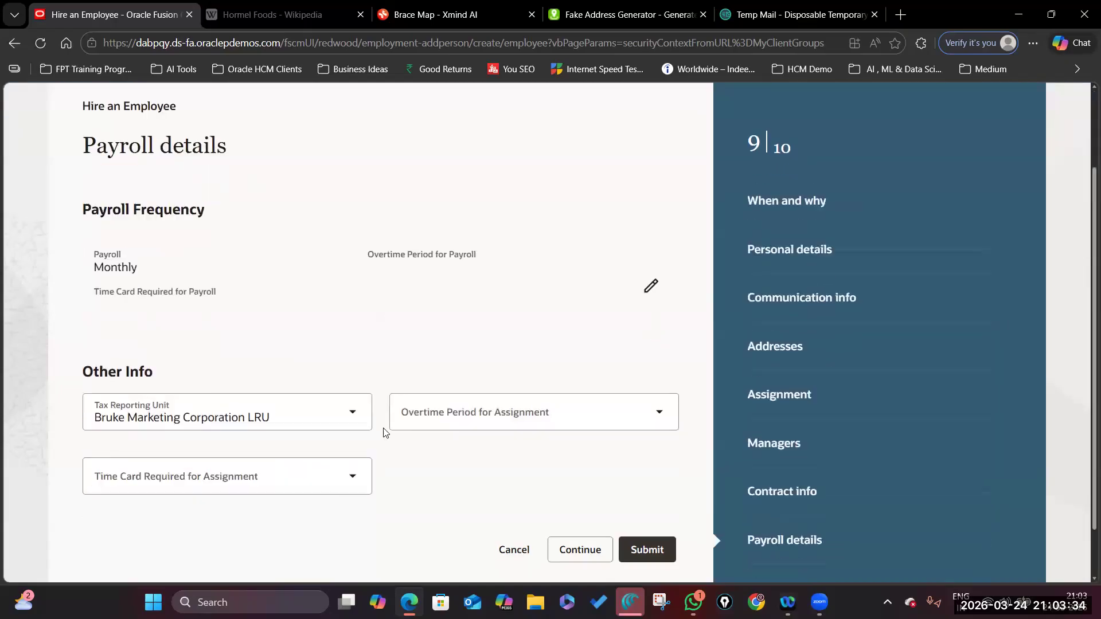
left_click(581, 550)
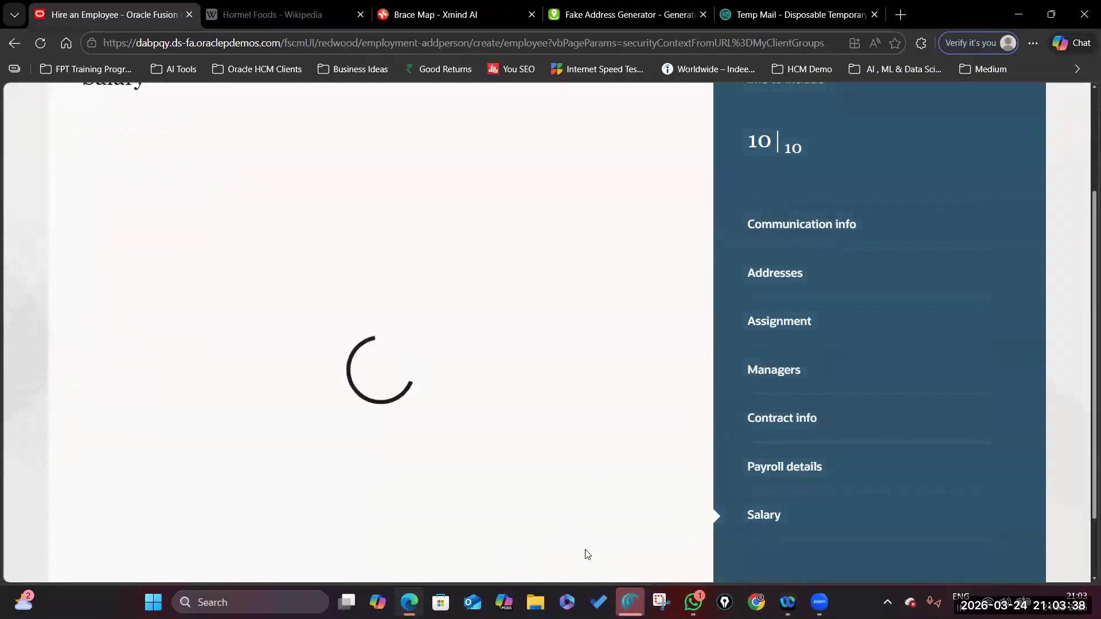
Choose BMC Annual Salary Basis as the salary basis, and switch to Xmind to select the map's Salary Basis topic.
left_click(353, 229)
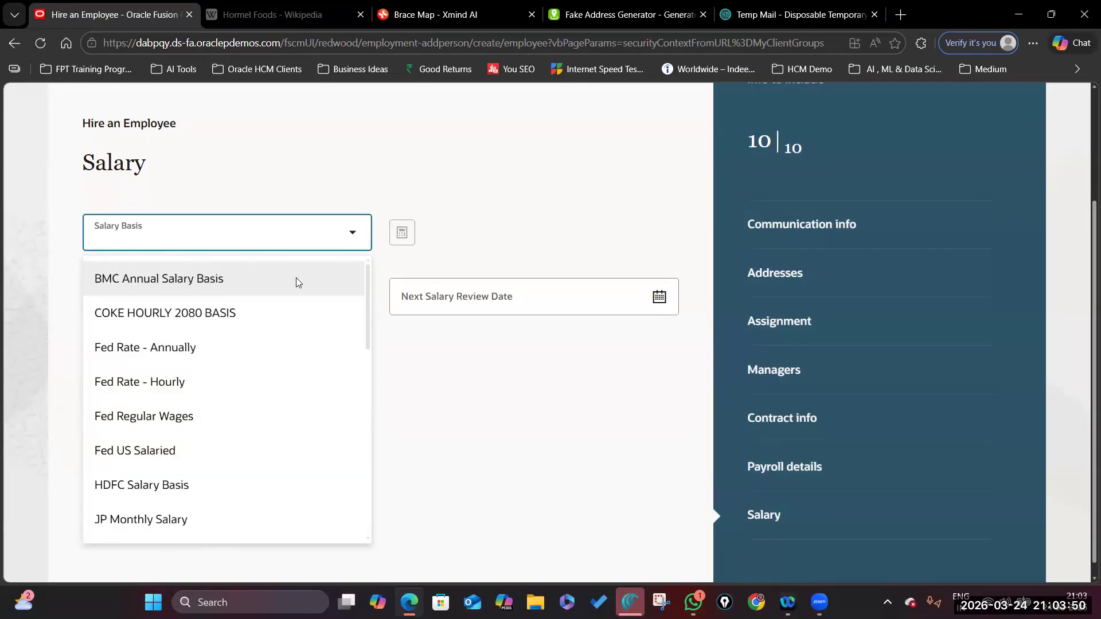
left_click(296, 278)
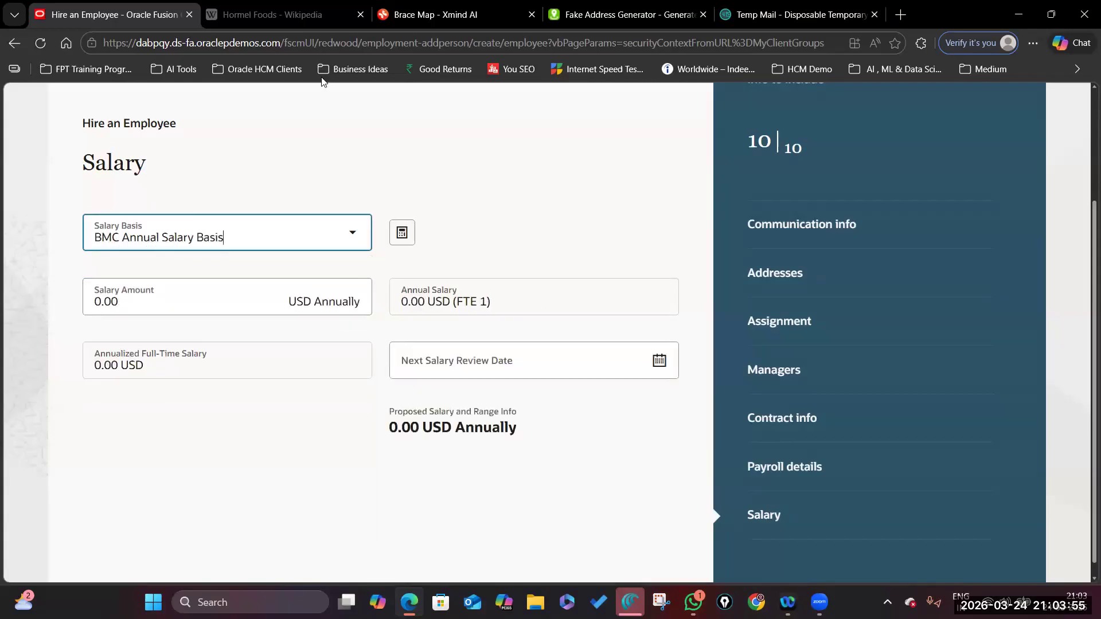
left_click(436, 14)
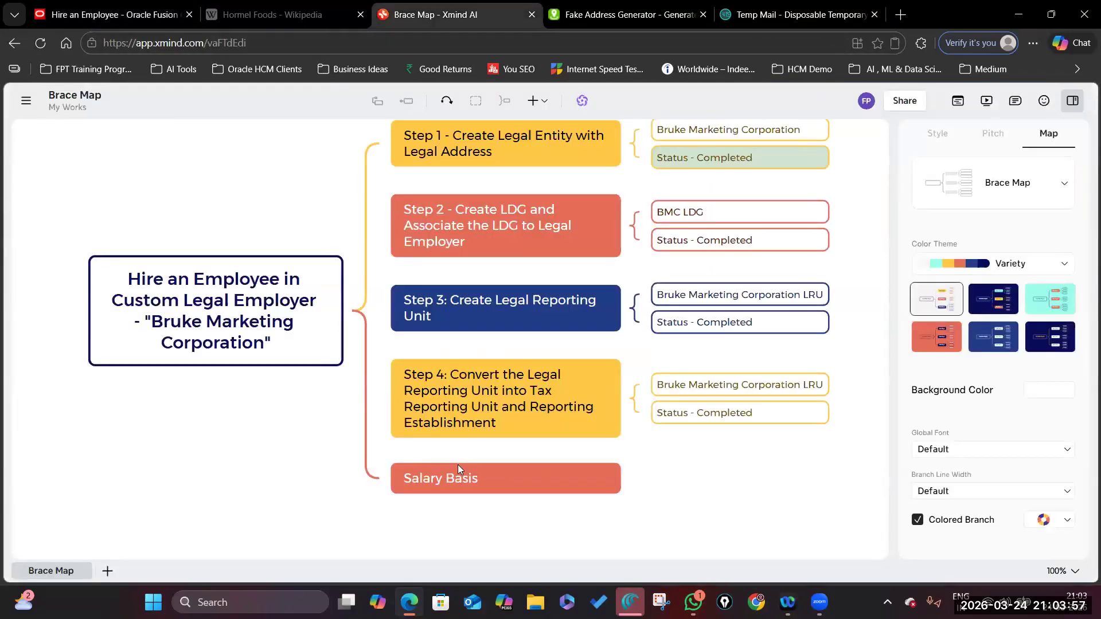
left_click(592, 478)
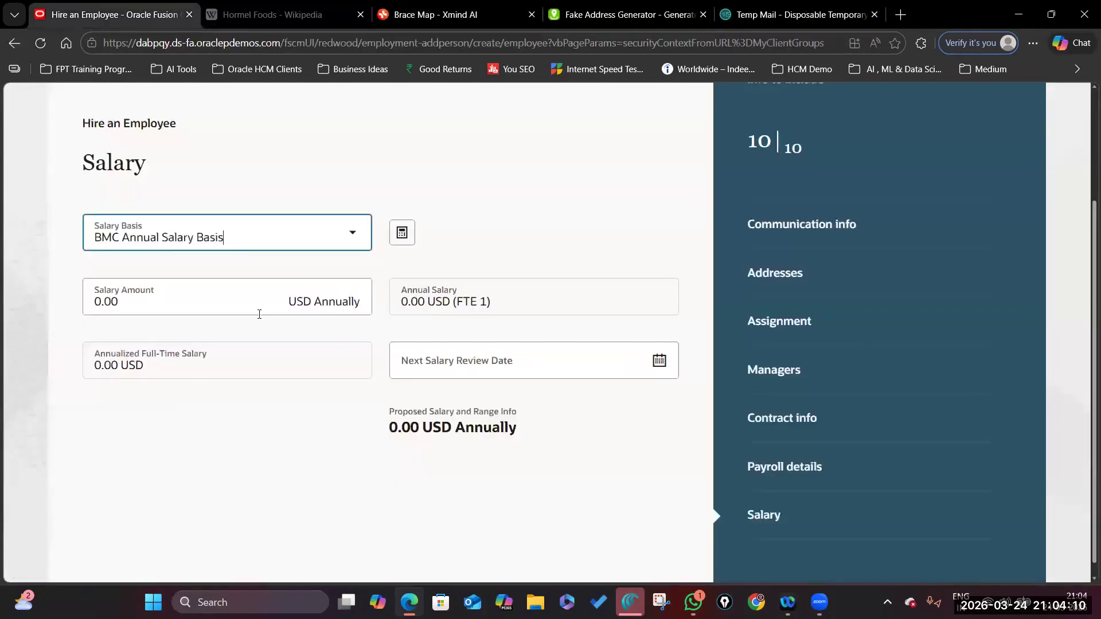
Back in the hire form, set the Salary Amount to 172,000 USD annually and review the Salary section.
left_click(167, 299)
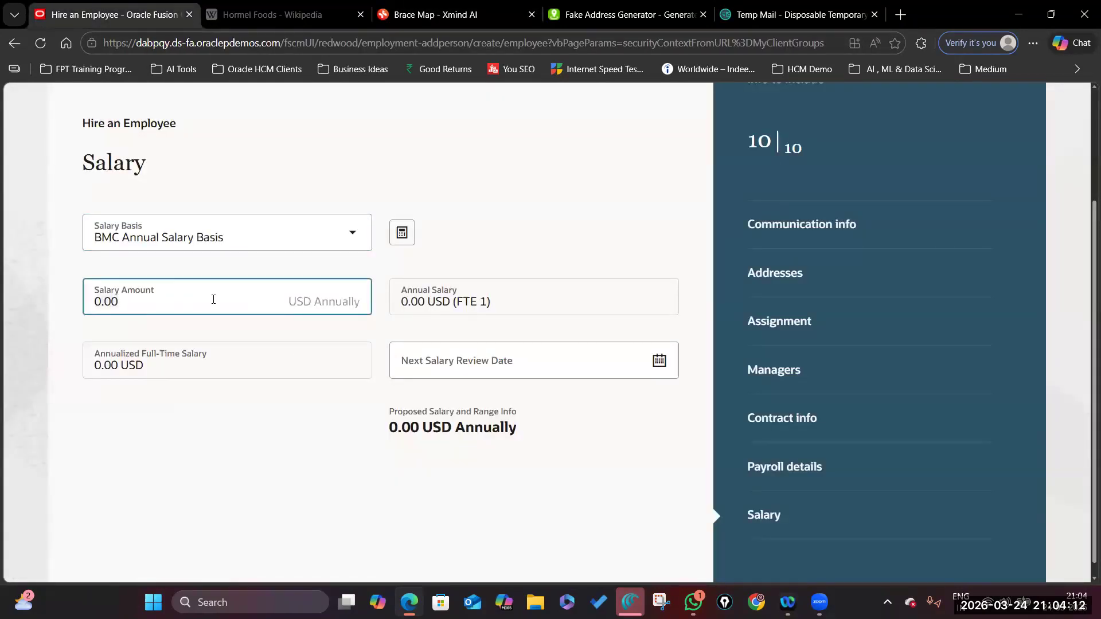
type("7")
type("17200")
type("0")
left_click(340, 410)
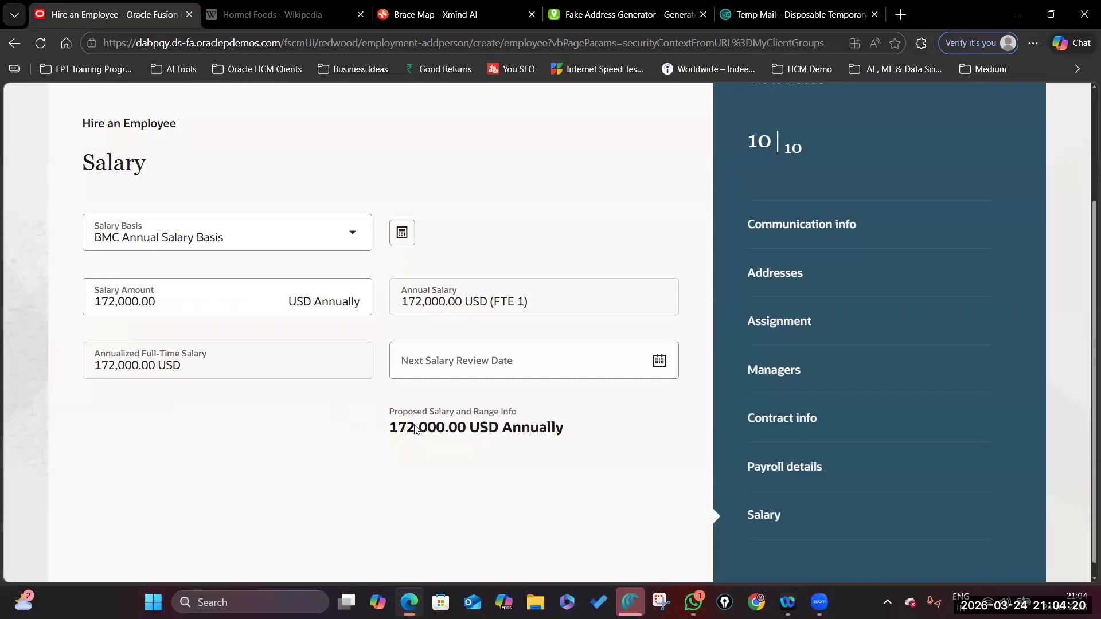
scroll(511, 457, "down", 1)
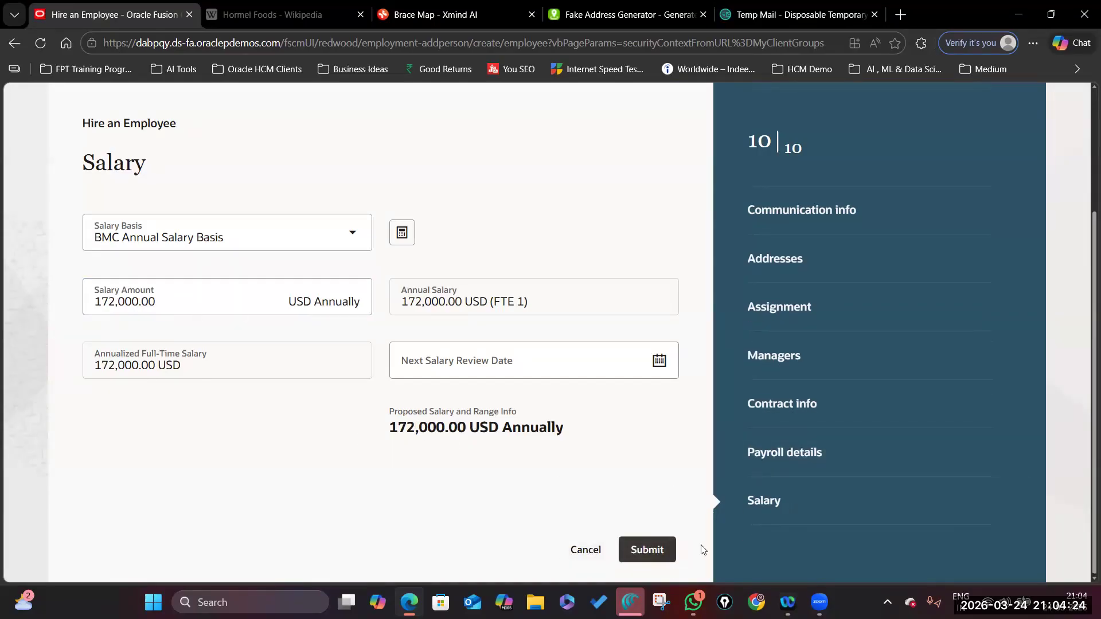
scroll(790, 438, "up", 3)
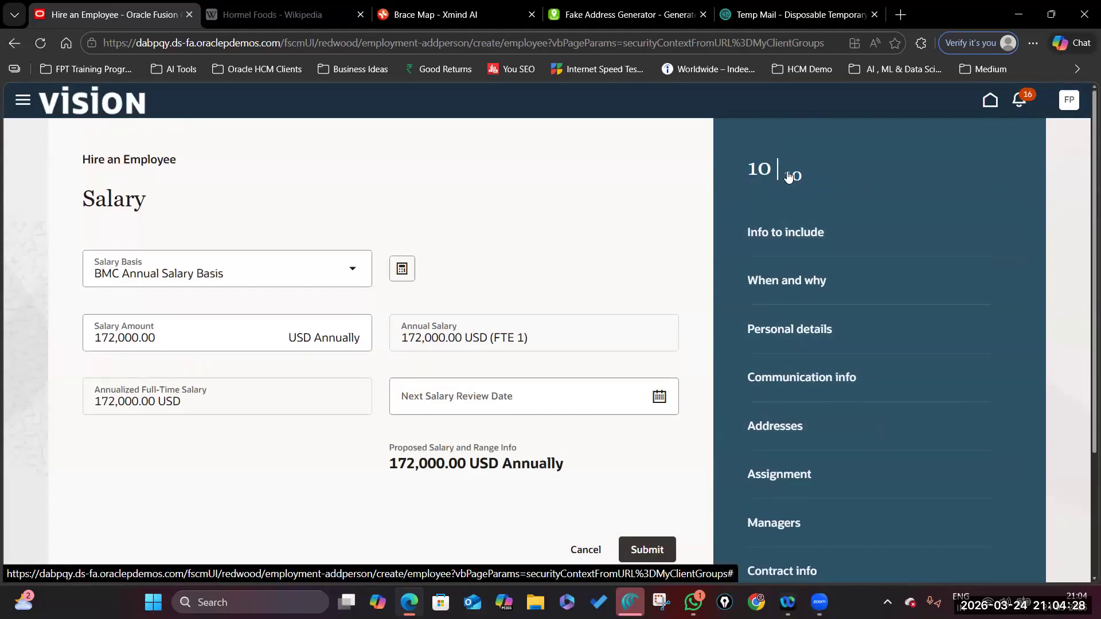
scroll(794, 362, "down", 3)
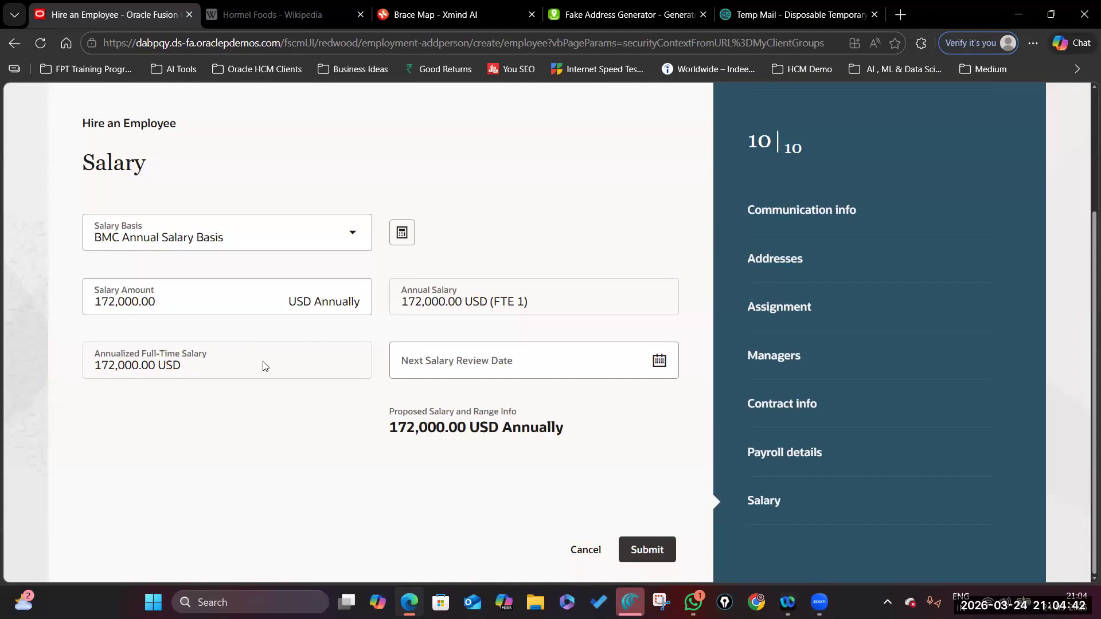
Set the Next Salary Review Date to 3/1/27 and submit the employee hire.
scroll(361, 356, "up", 2)
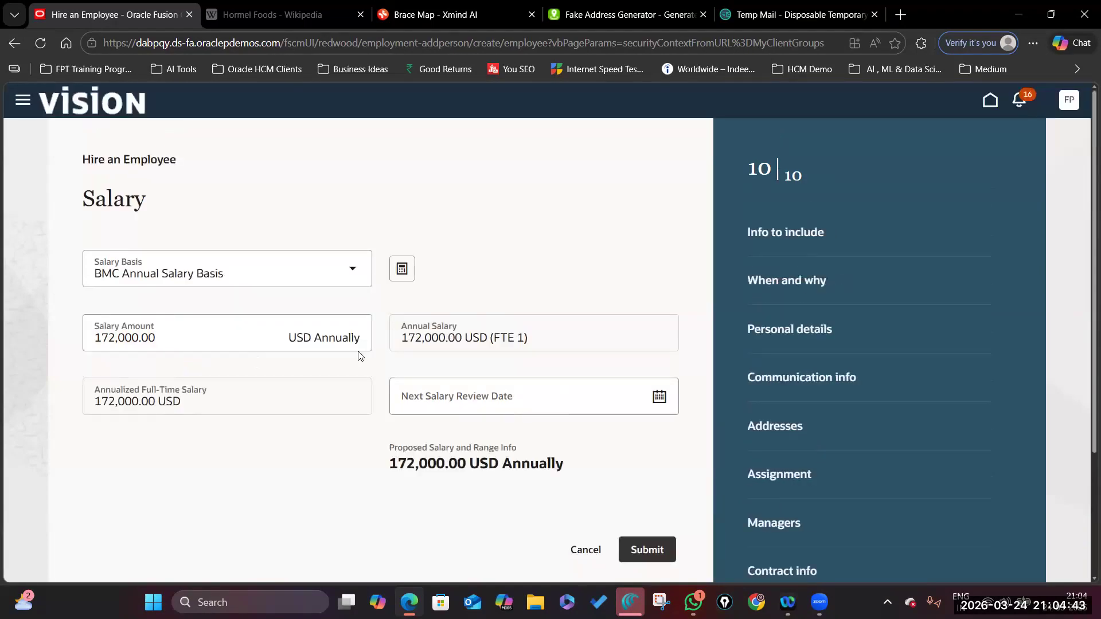
left_click(660, 397)
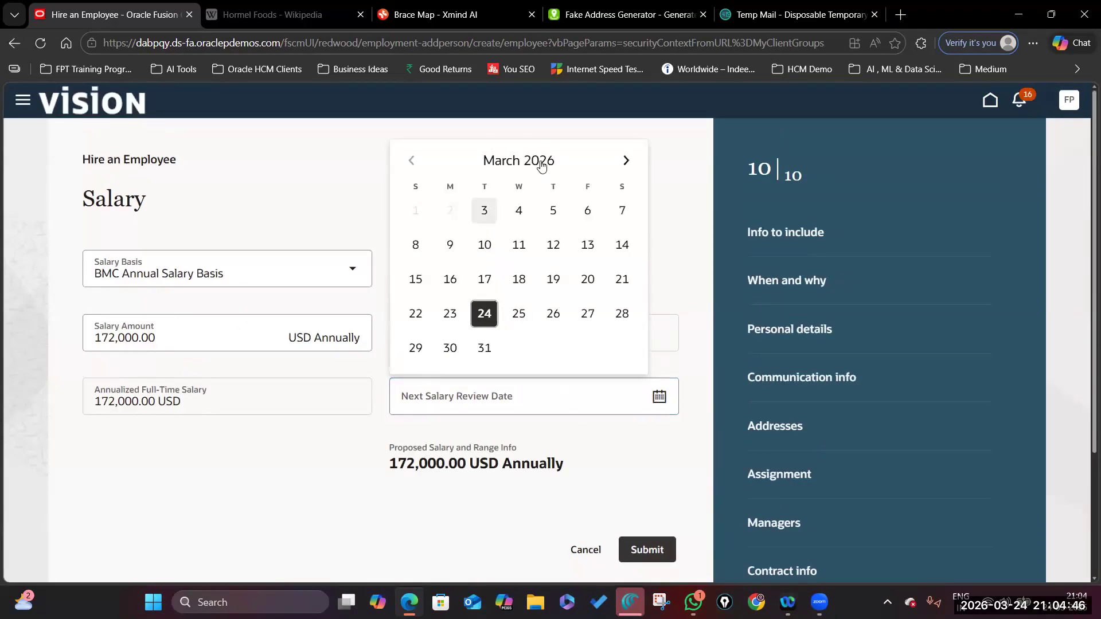
left_click(541, 163)
left_click(606, 275)
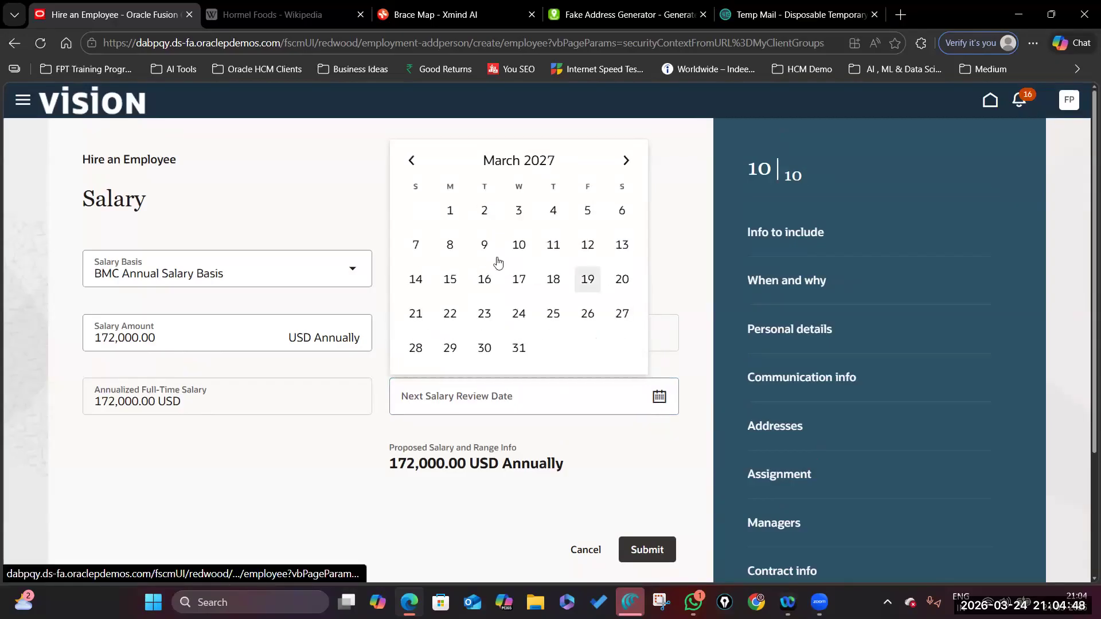
left_click(450, 211)
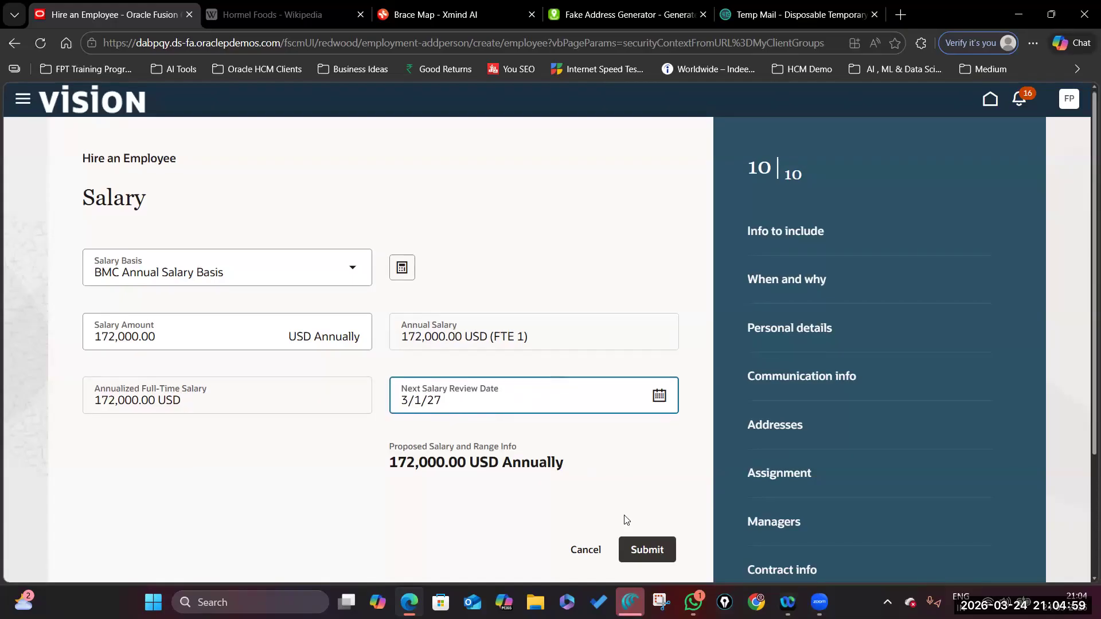
scroll(629, 538, "down", 1)
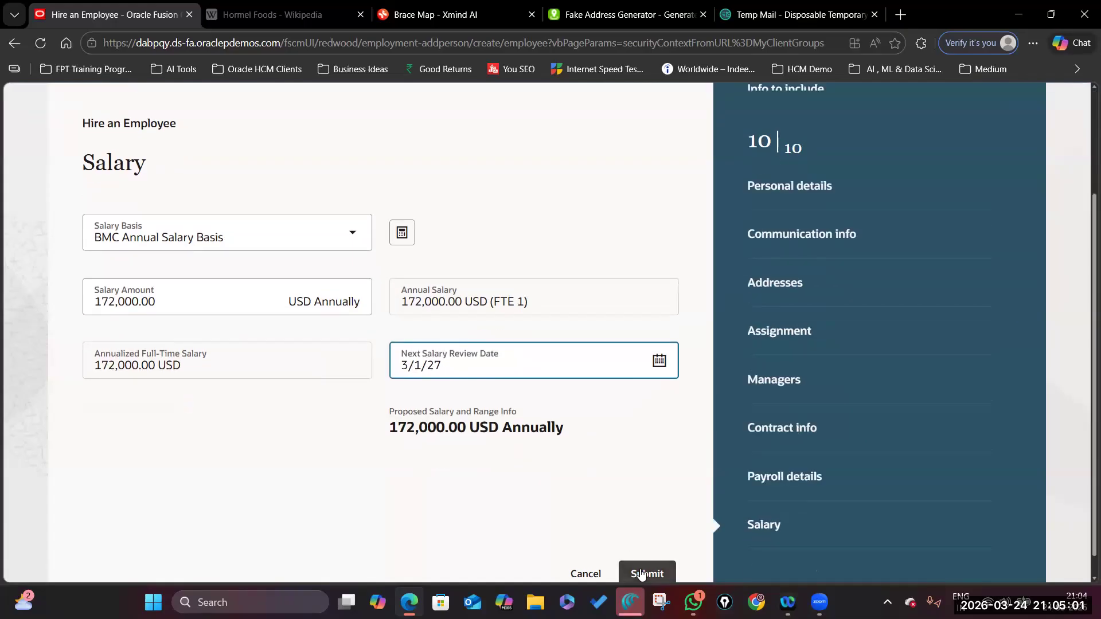
left_click(642, 574)
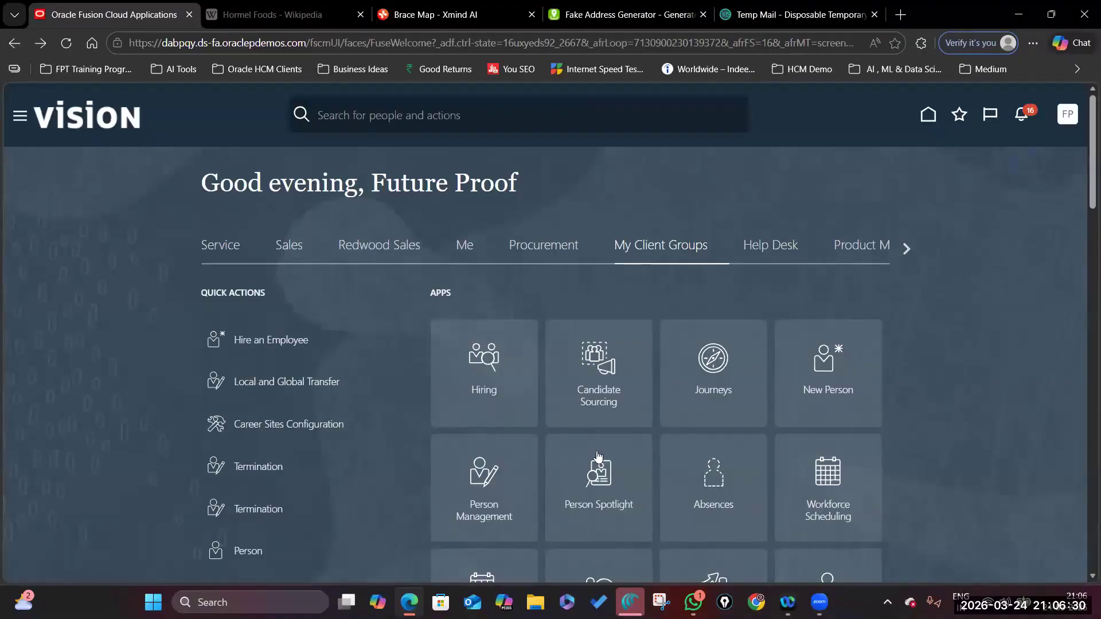
Open Person Spotlight from My Client Groups and search for the newly hired employee by full name.
scroll(539, 395, "down", 2)
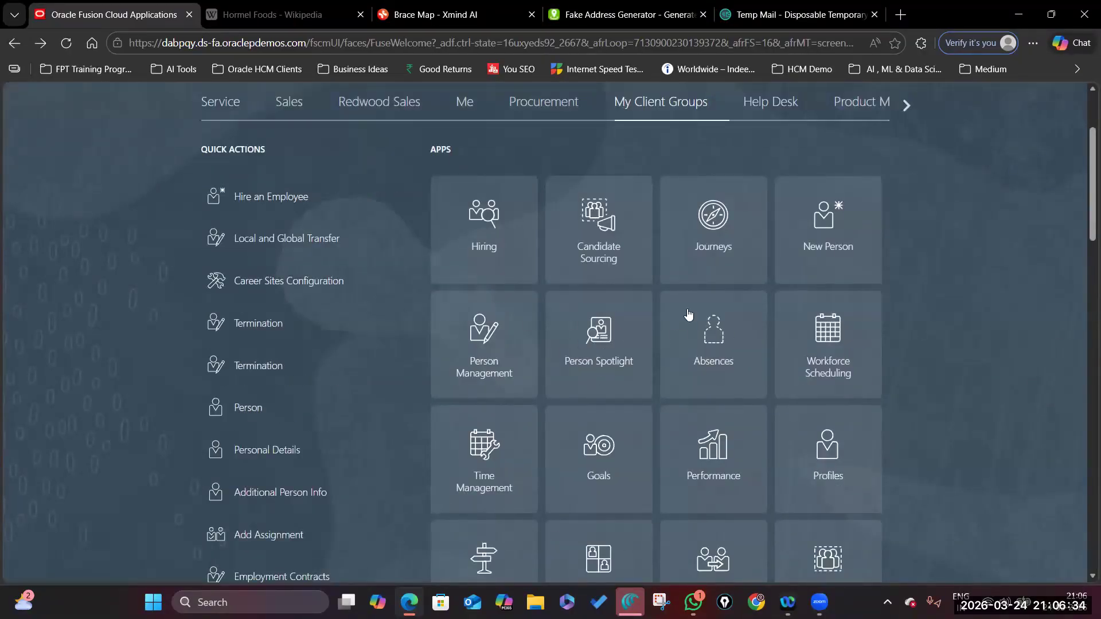
left_click(598, 333)
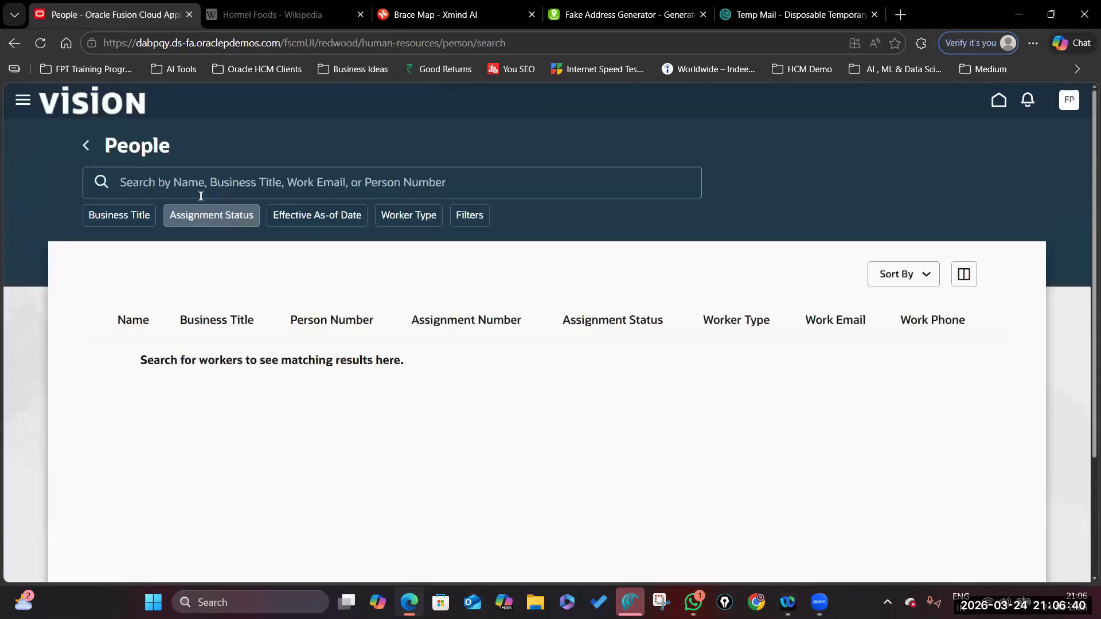
left_click(200, 182)
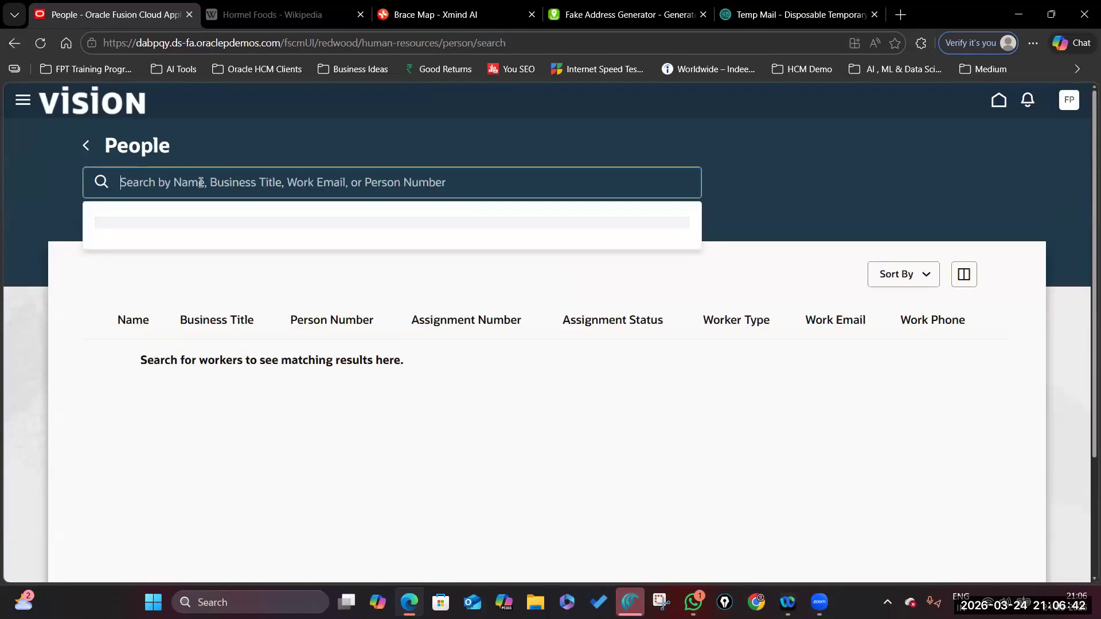
type("John Cc")
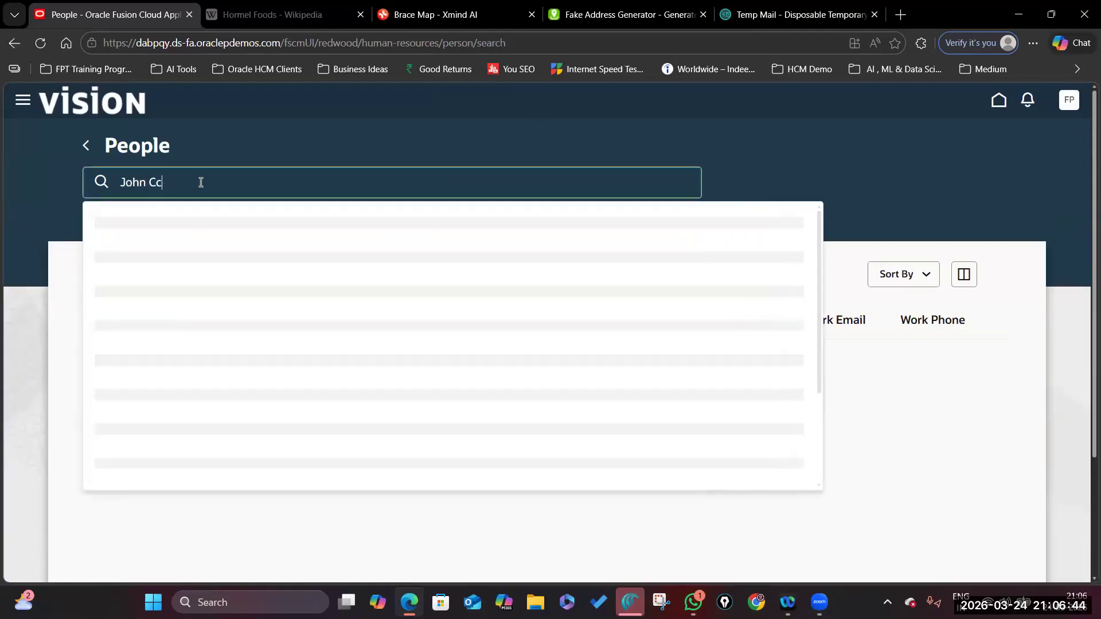
key("BackSpace")
type("arlson")
key("Return")
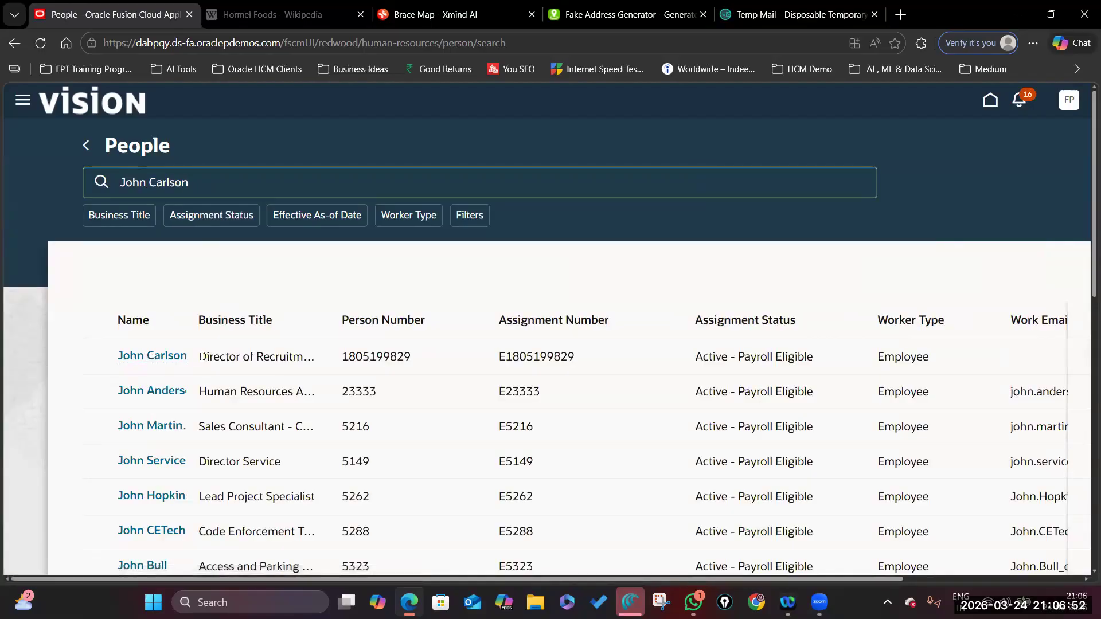
Open the new hire's record from the search results and review the Public Info page, including the business title.
left_click_drag(200, 357, 303, 357)
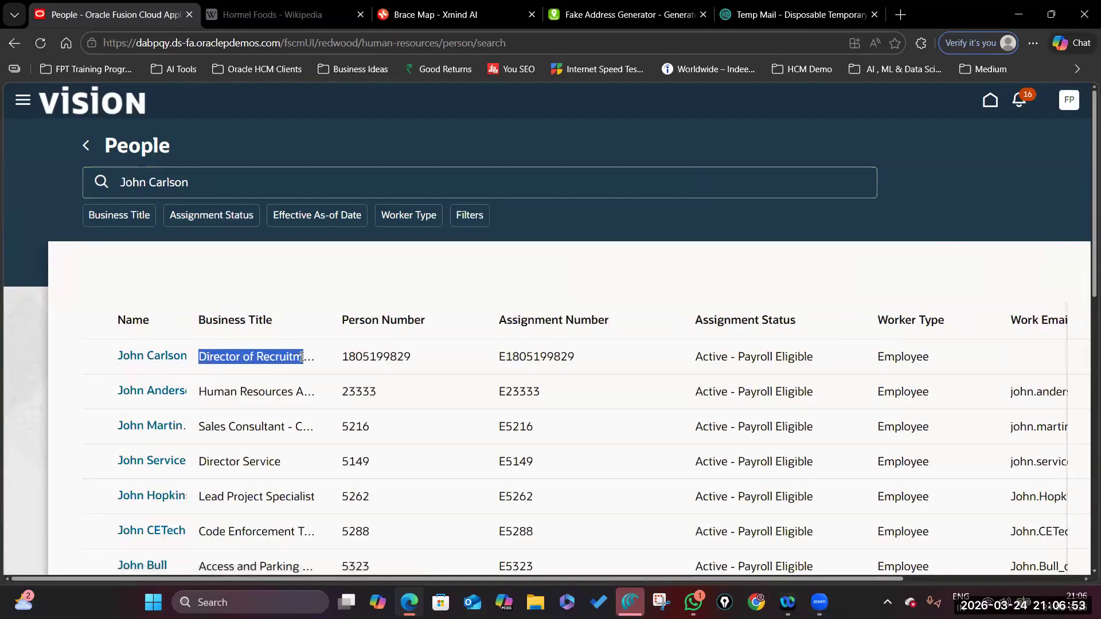
left_click(150, 357)
scroll(578, 420, "down", 3)
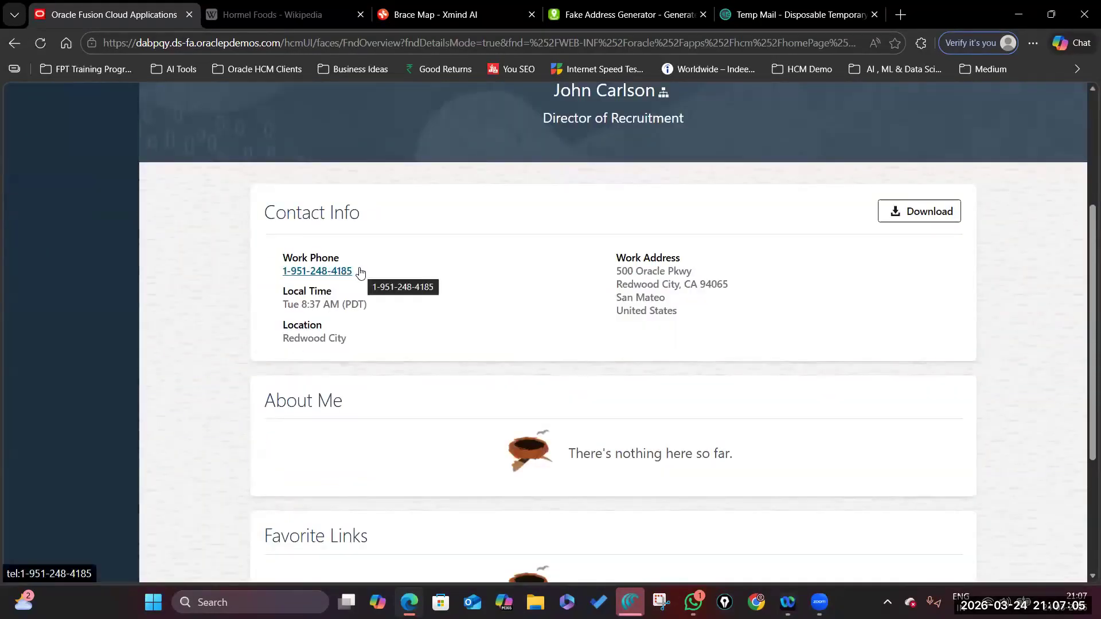
scroll(393, 357, "up", 3)
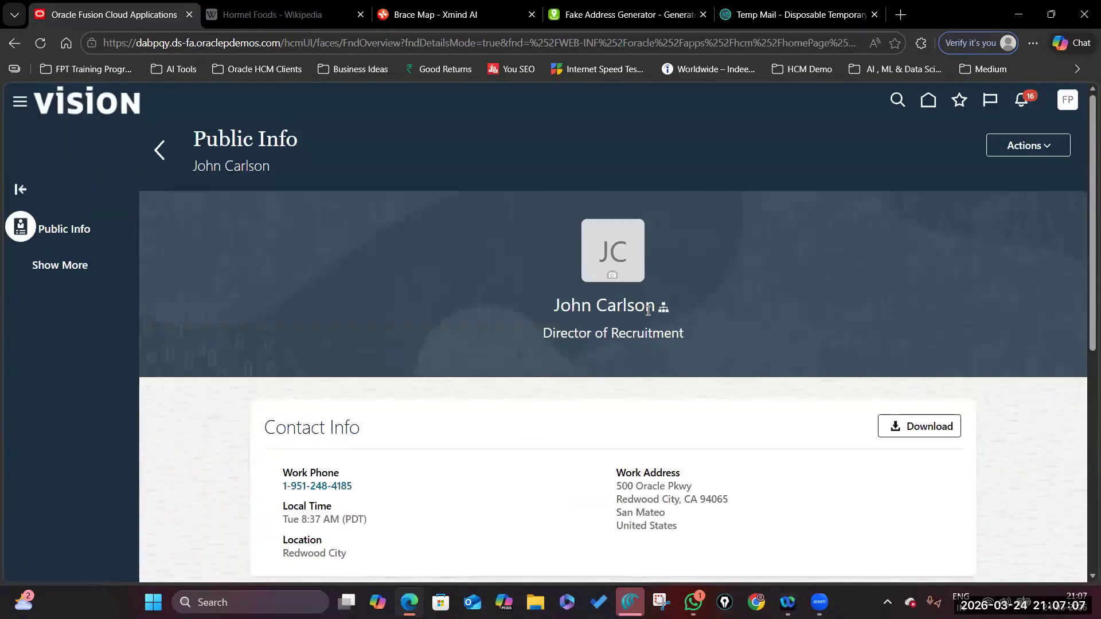
left_click_drag(547, 333, 687, 337)
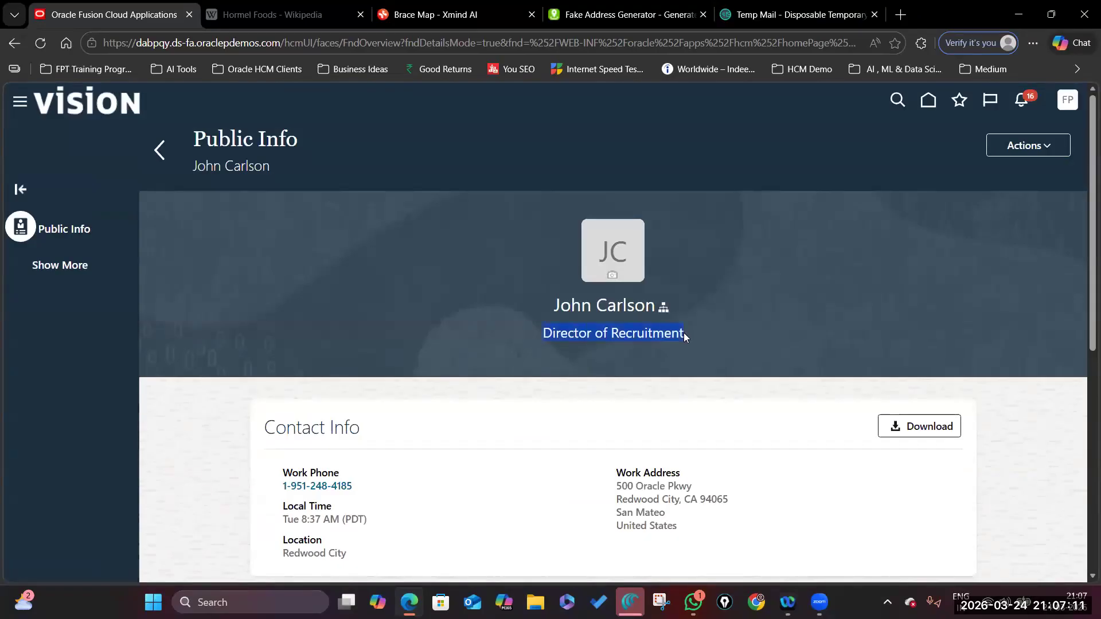
left_click(625, 15)
left_click(125, 19)
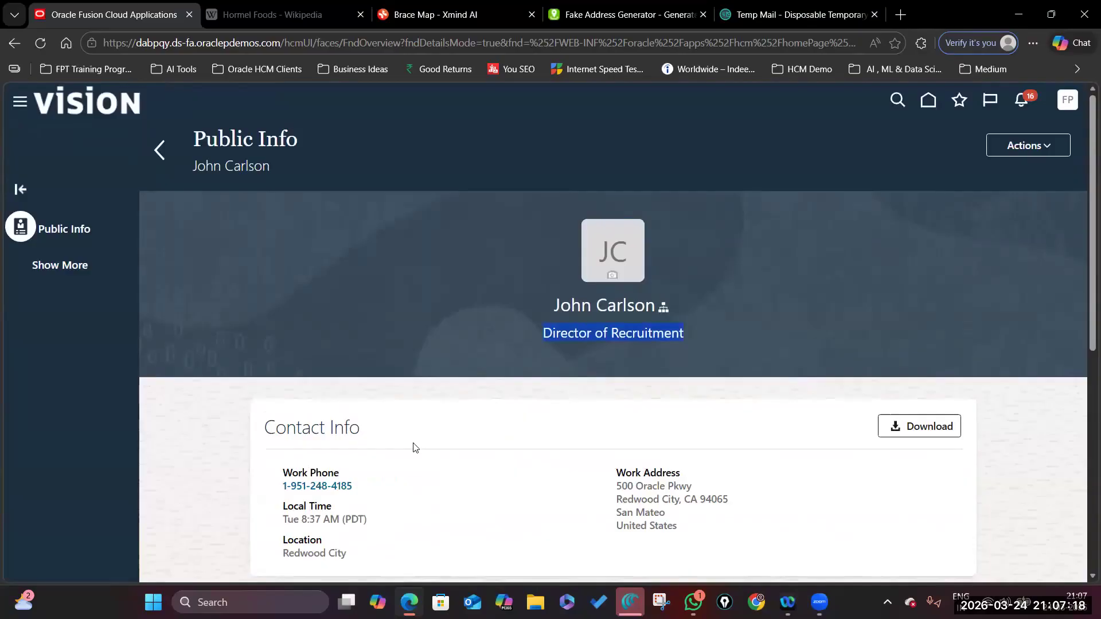
Show more sections of the employee's record and open Employment Info.
left_click(57, 260)
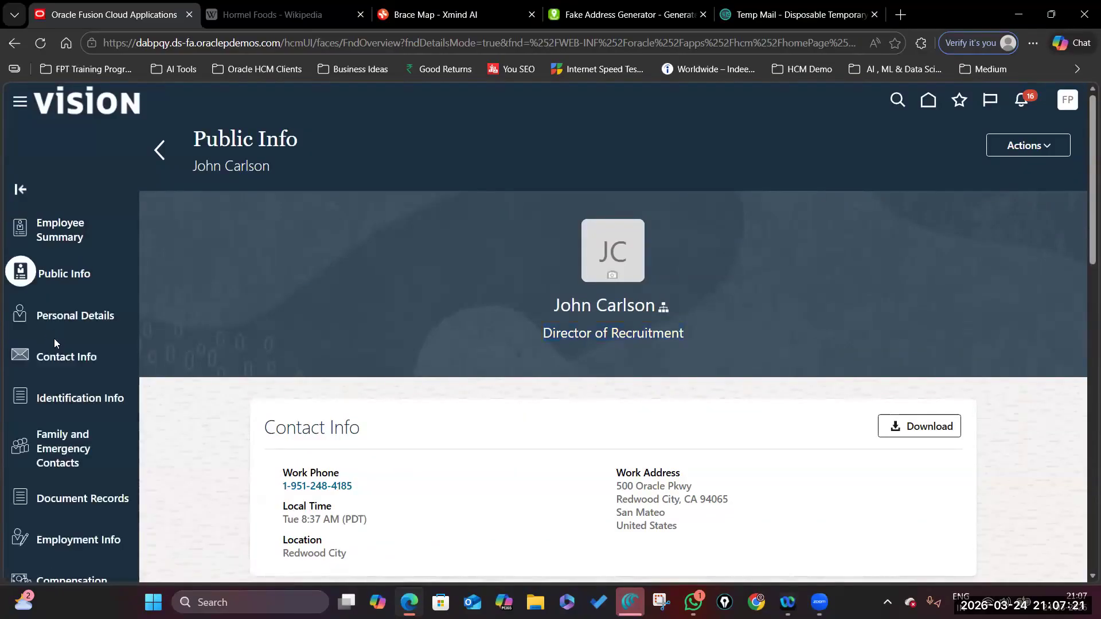
scroll(55, 390, "down", 3)
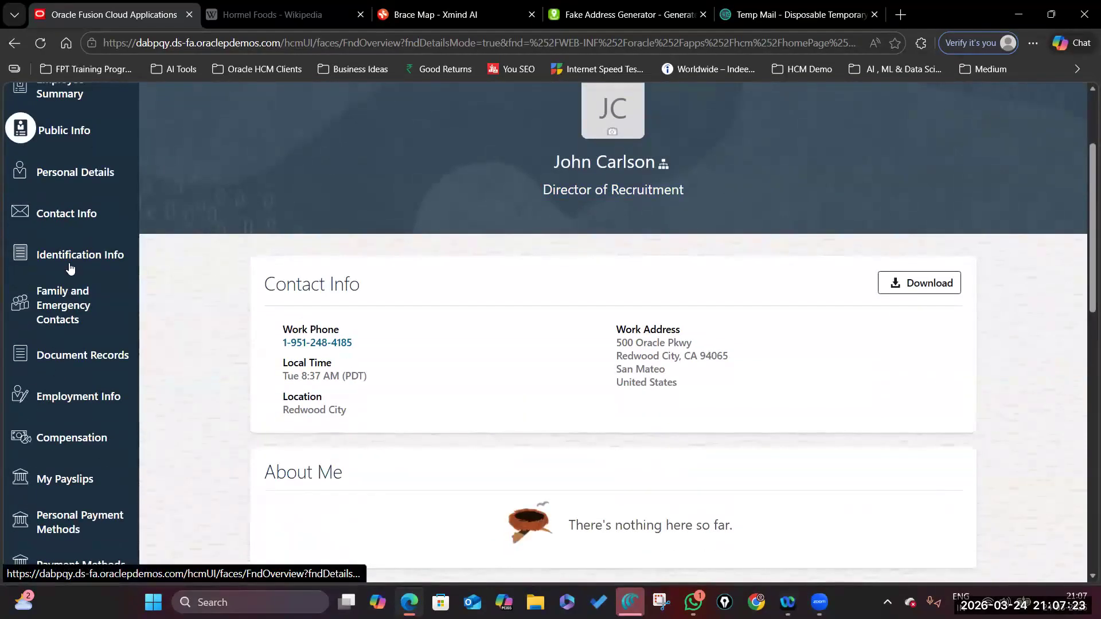
scroll(58, 281, "up", 3)
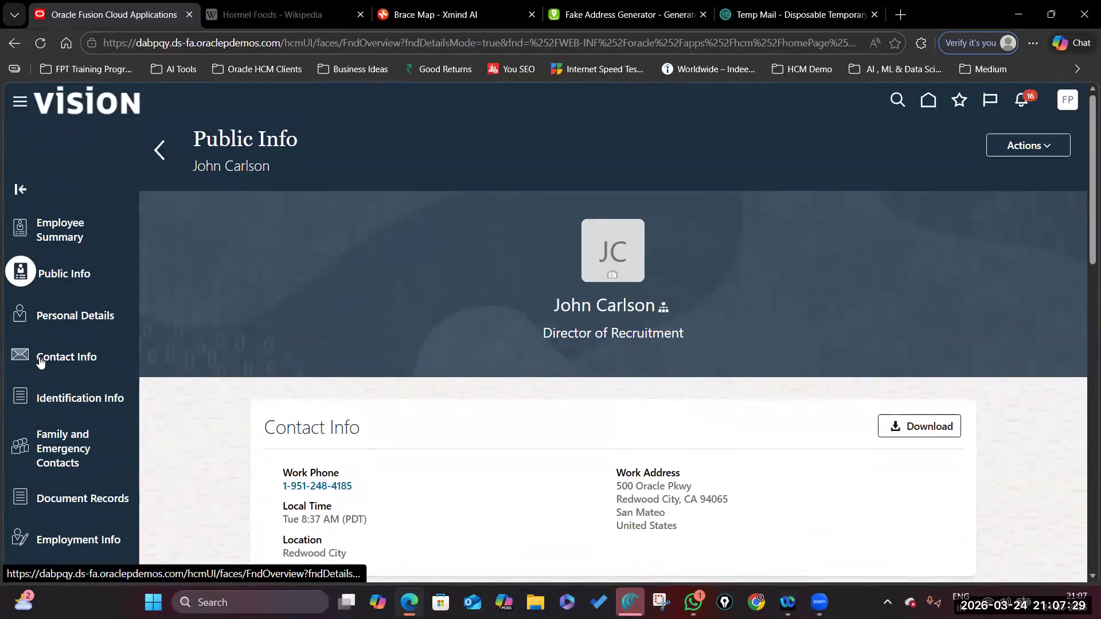
scroll(41, 361, "down", 3)
scroll(58, 269, "down", 3)
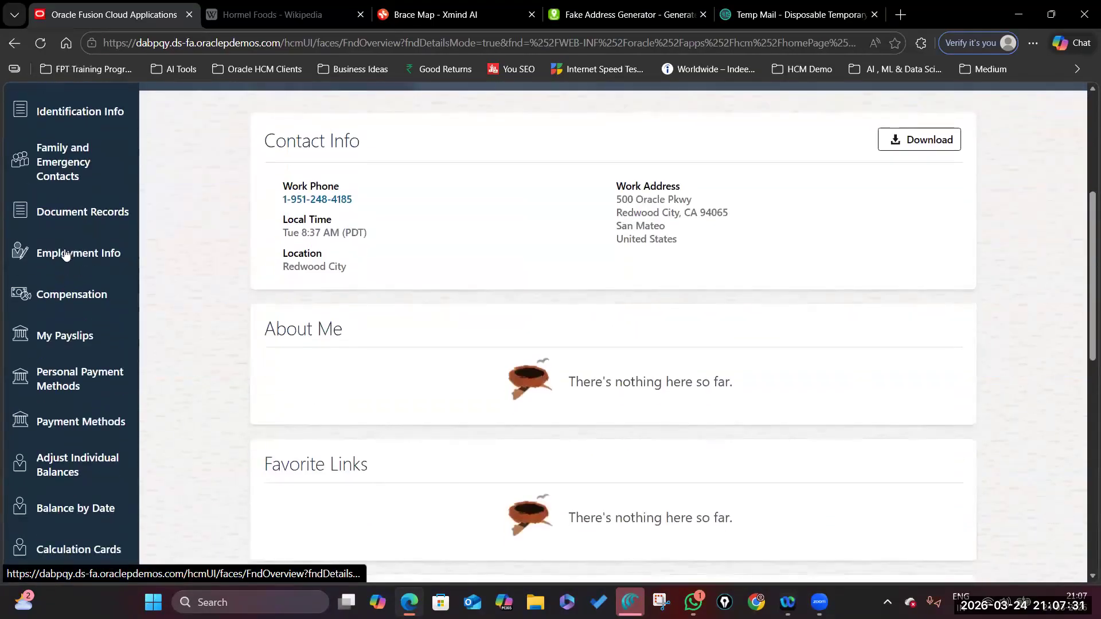
left_click(66, 255)
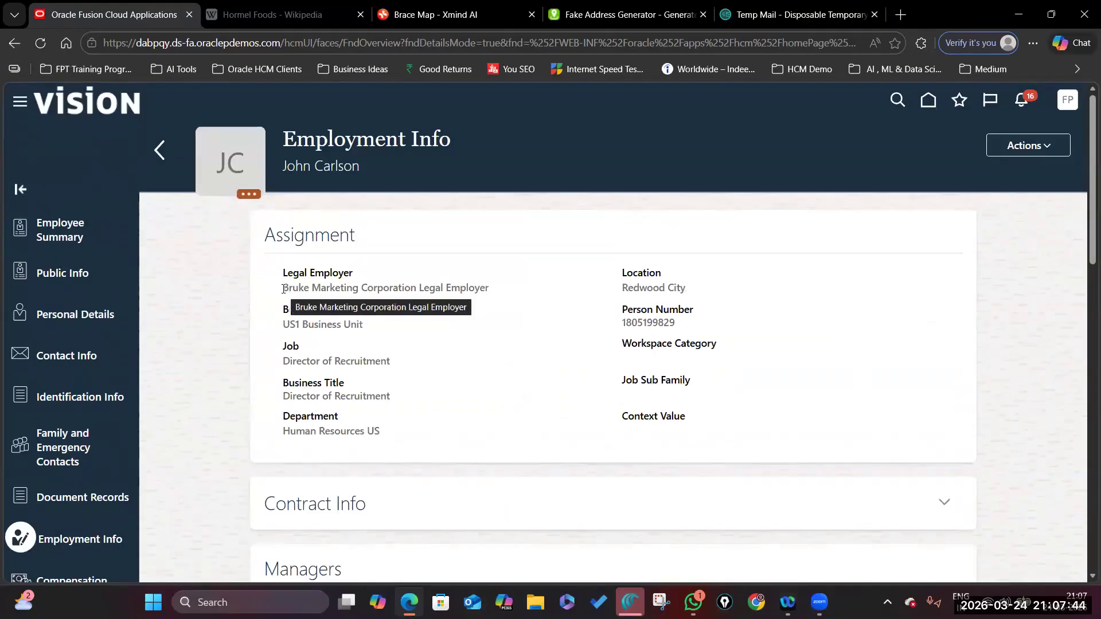
Check the Assignment details: legal employer, location, person number, business unit, job, business title and department.
left_click_drag(284, 288, 490, 288)
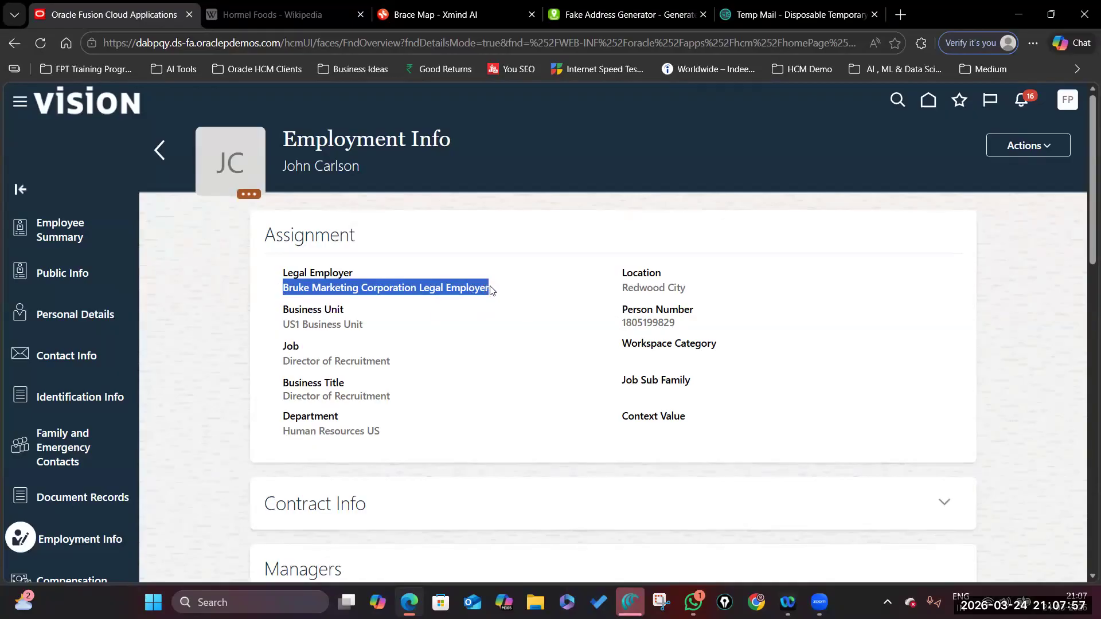
left_click(517, 290)
left_click_drag(625, 287, 696, 291)
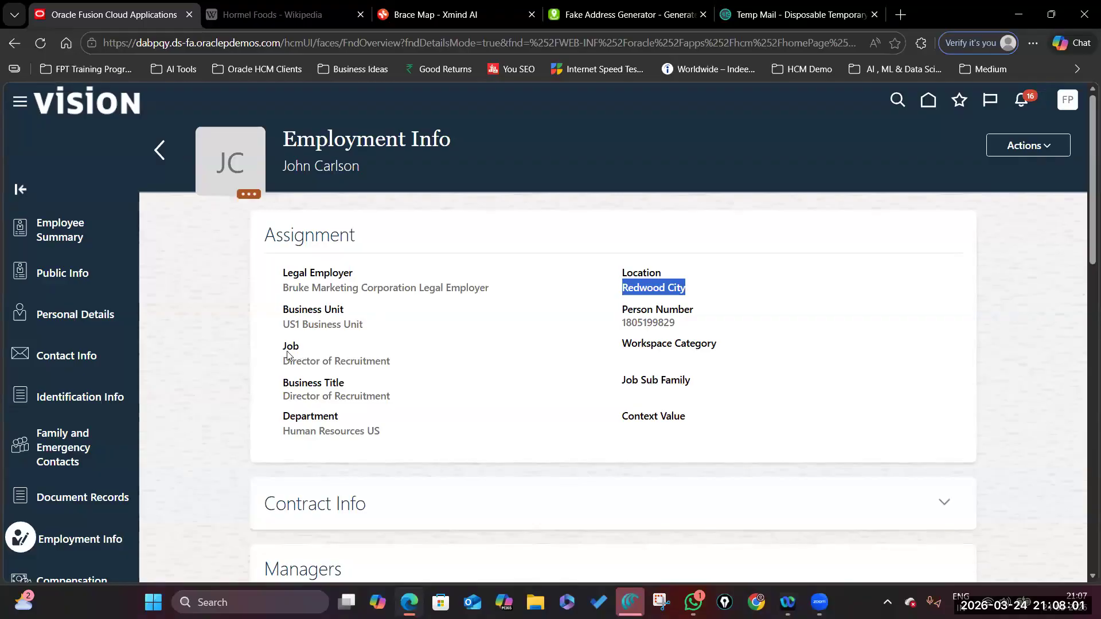
left_click_drag(622, 322, 765, 327)
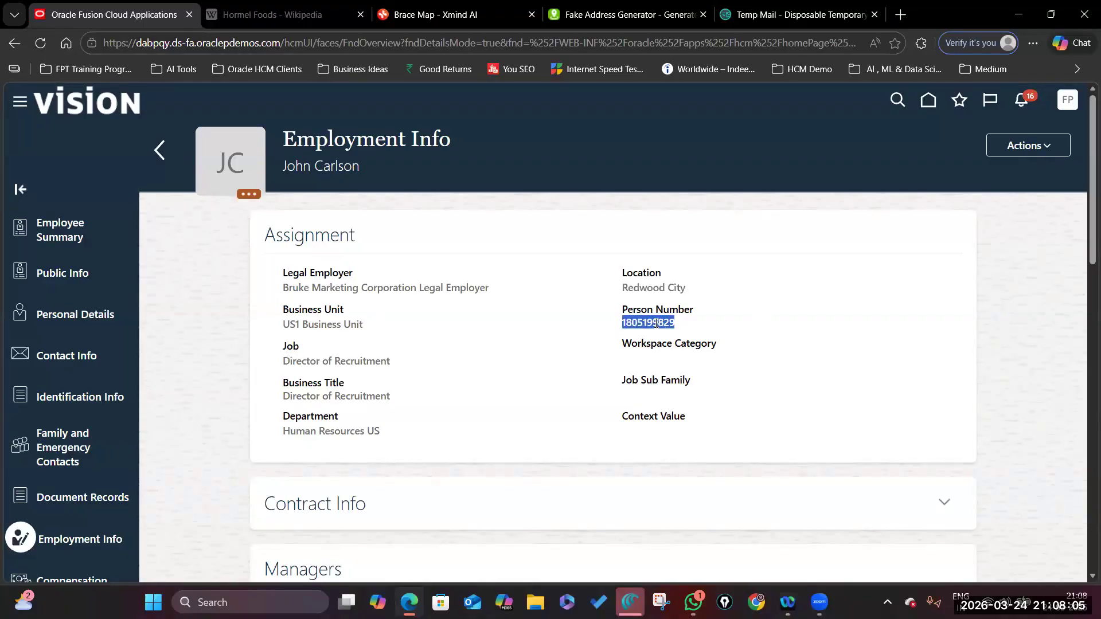
left_click_drag(286, 322, 375, 326)
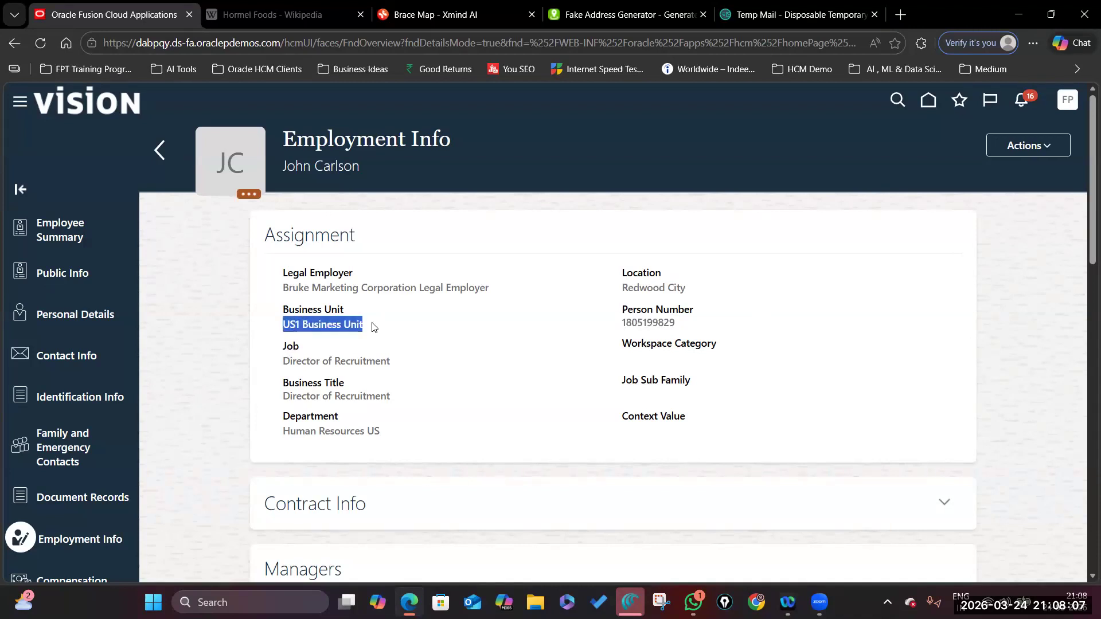
left_click_drag(284, 361, 417, 365)
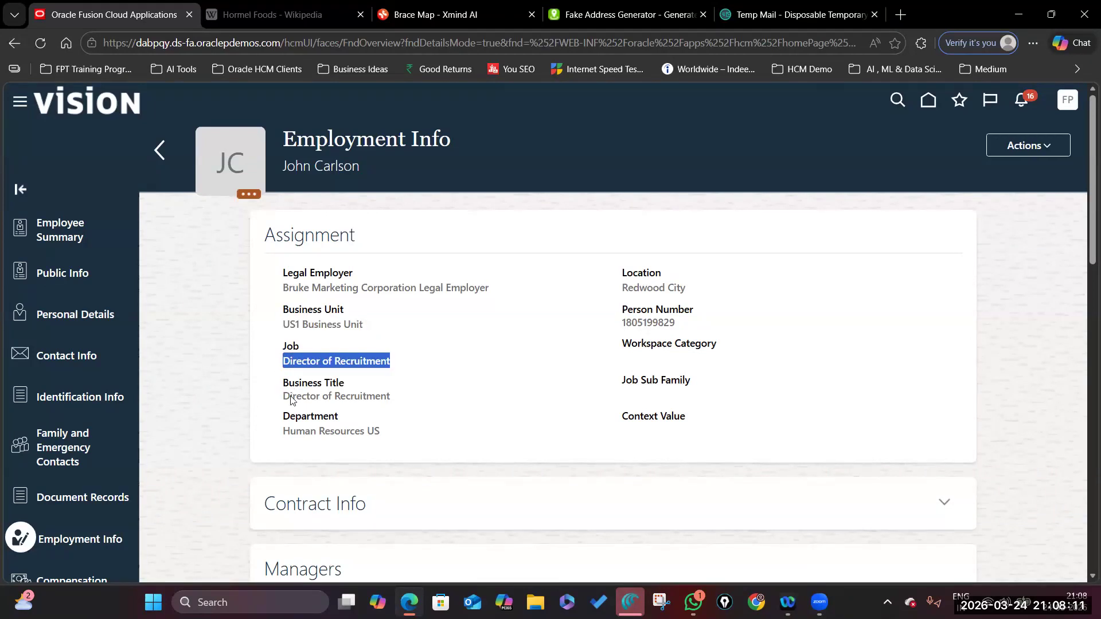
left_click_drag(289, 398, 443, 401)
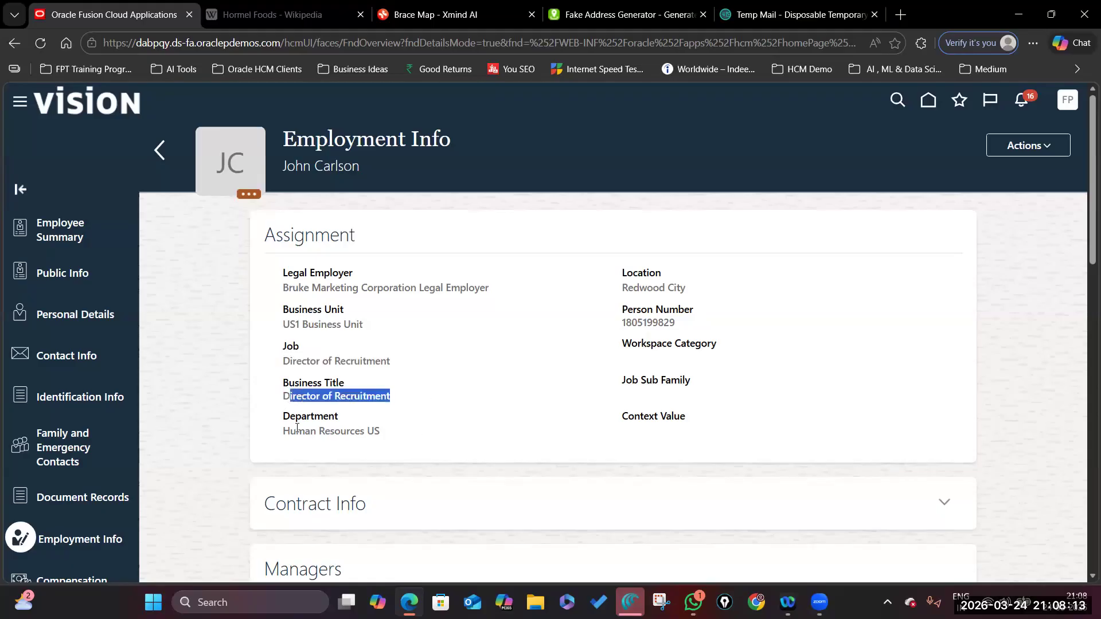
left_click_drag(285, 432, 430, 437)
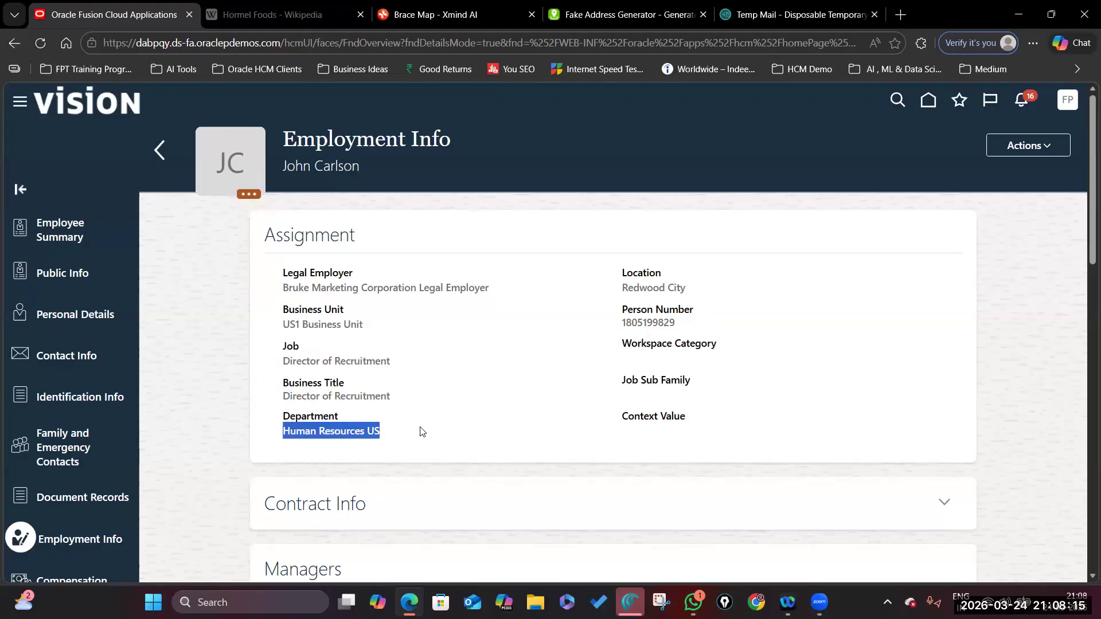
Expand Contract Info to check the contract number, and review the assigned managers.
scroll(427, 435, "down", 5)
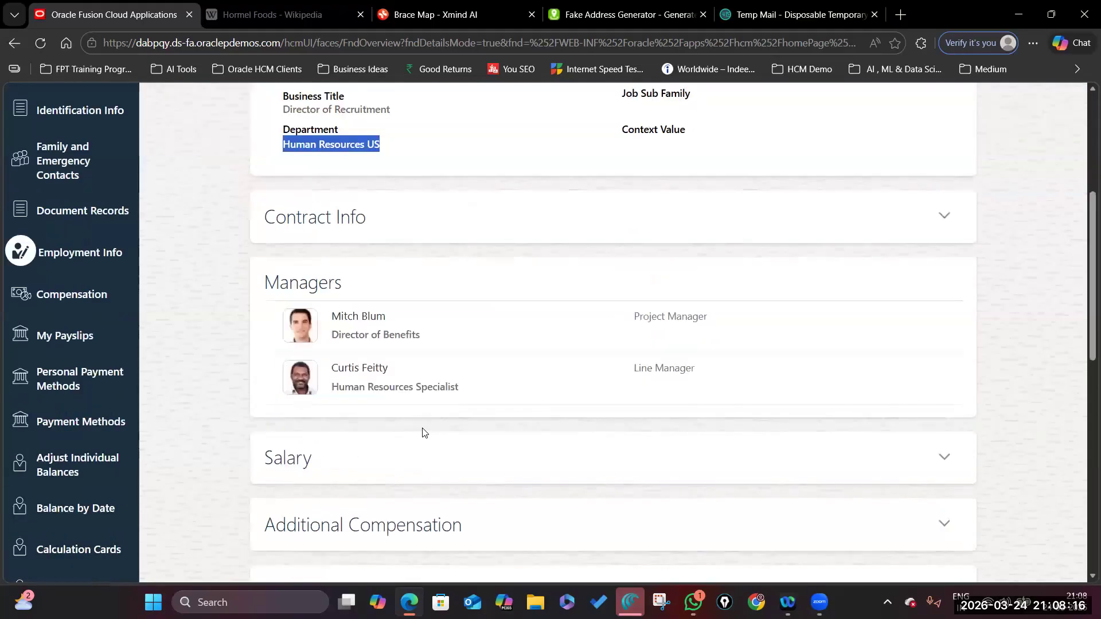
left_click(944, 216)
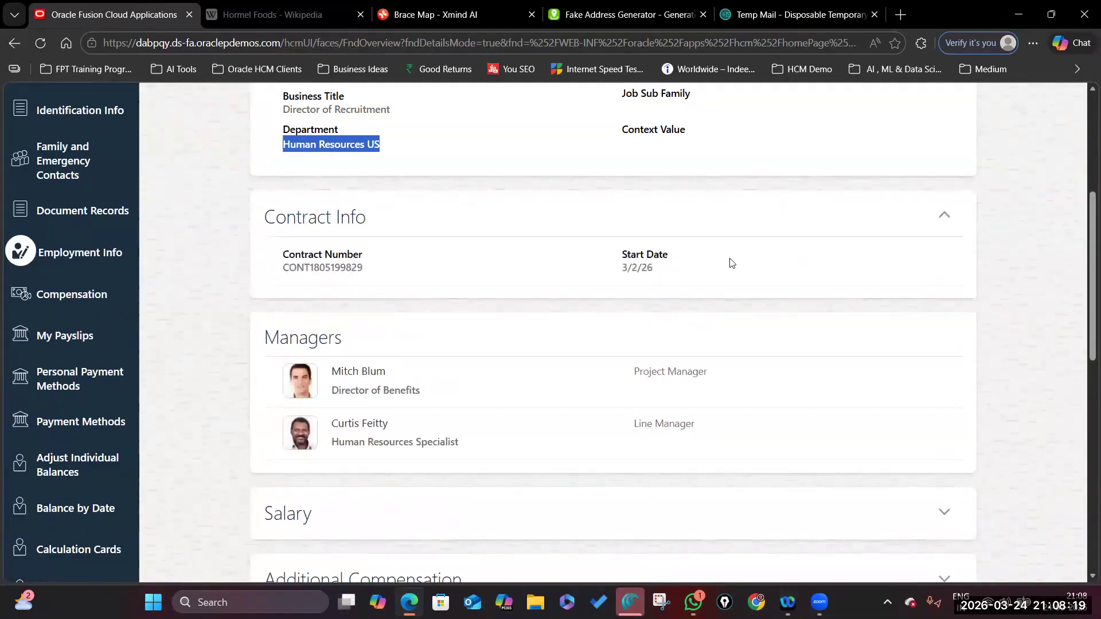
left_click_drag(284, 267, 367, 268)
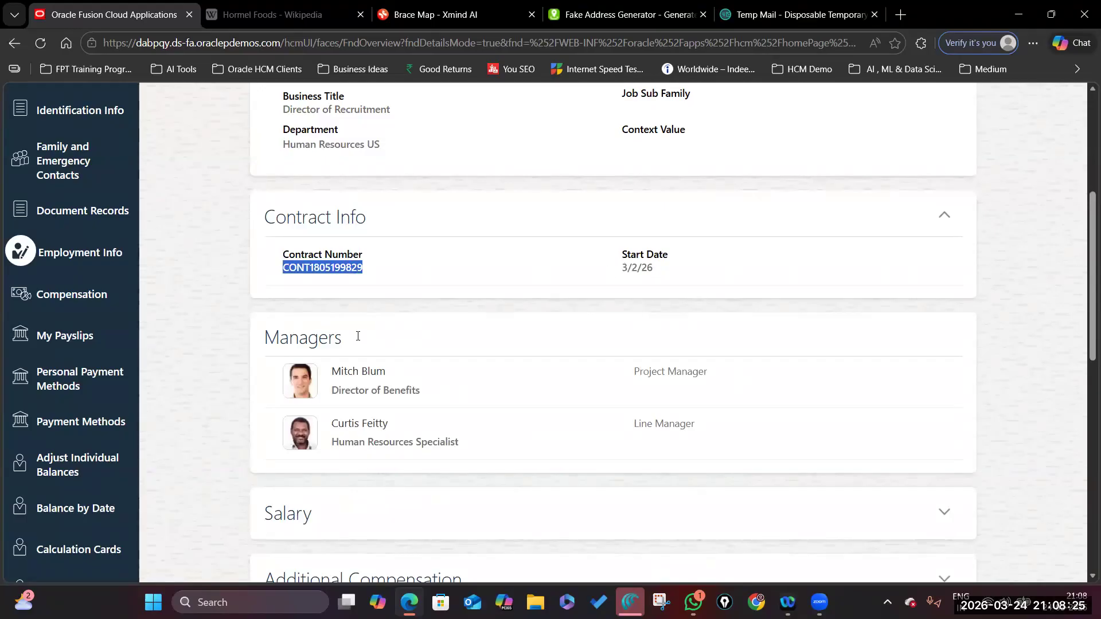
double_click(305, 338)
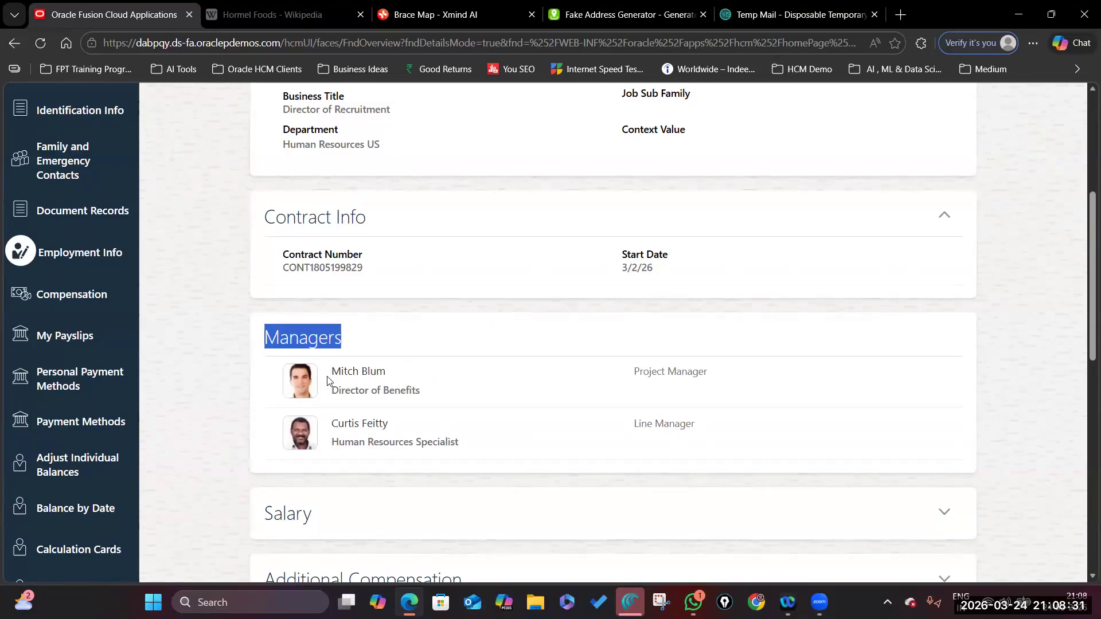
Expand the Salary section of the employment record and check the salary amount.
scroll(667, 383, "down", 4)
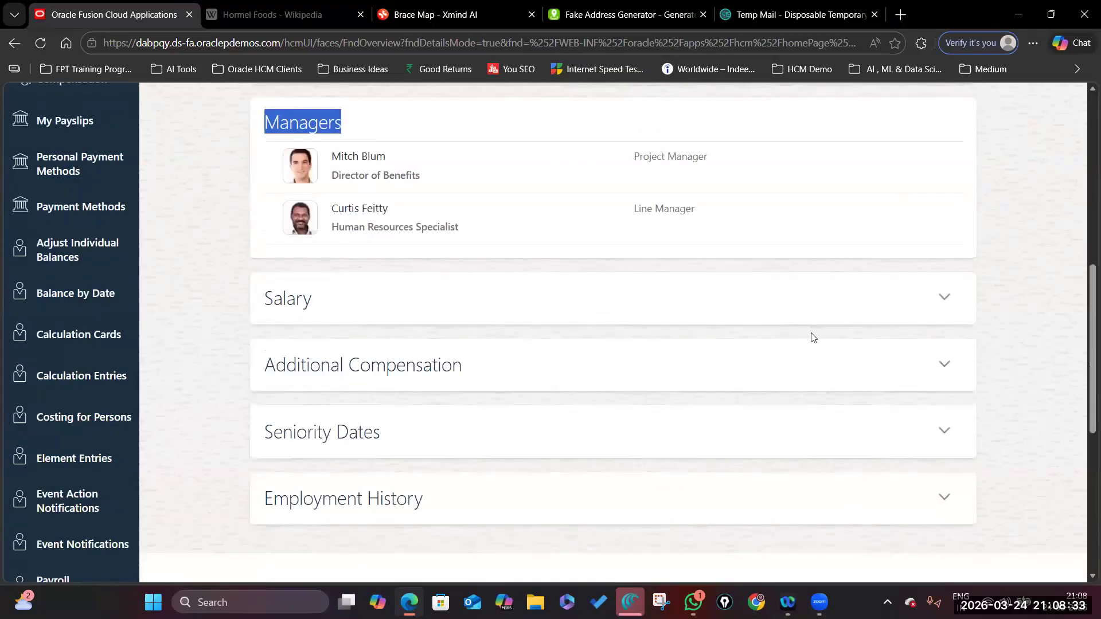
left_click(944, 297)
scroll(574, 355, "down", 3)
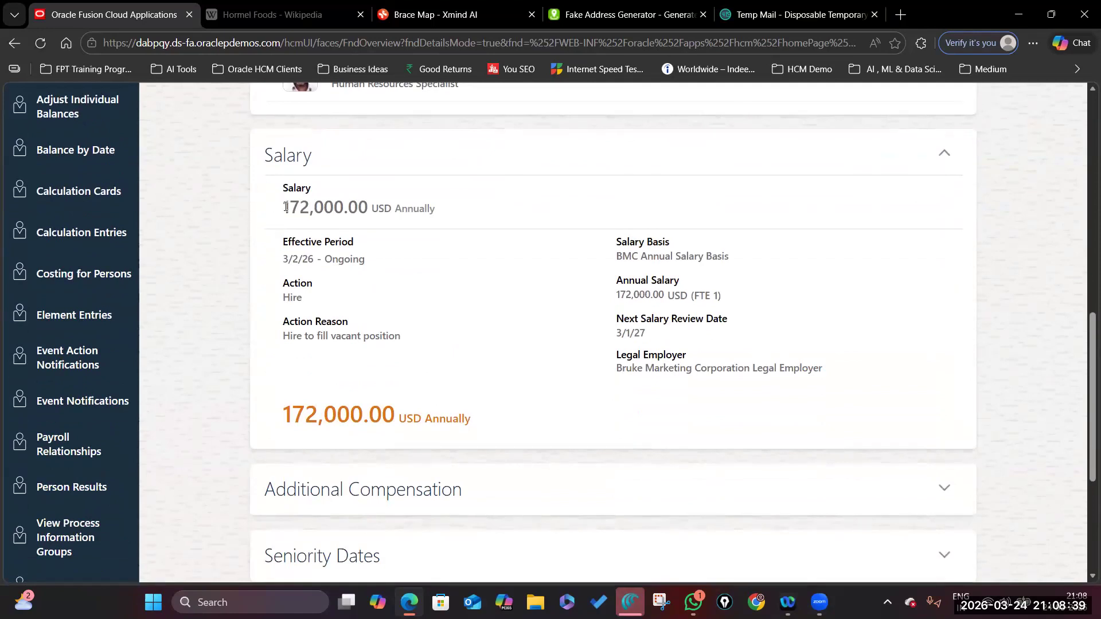
left_click_drag(285, 207, 374, 207)
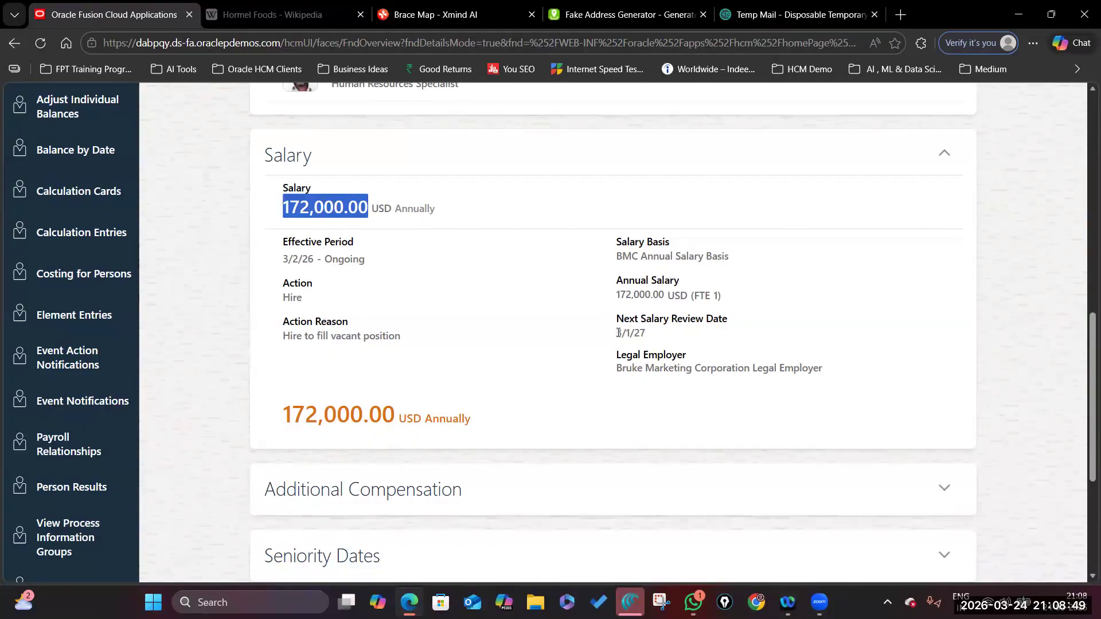
Check the Next Salary Review Date in the Salary section of the employment record.
left_click_drag(618, 332, 652, 334)
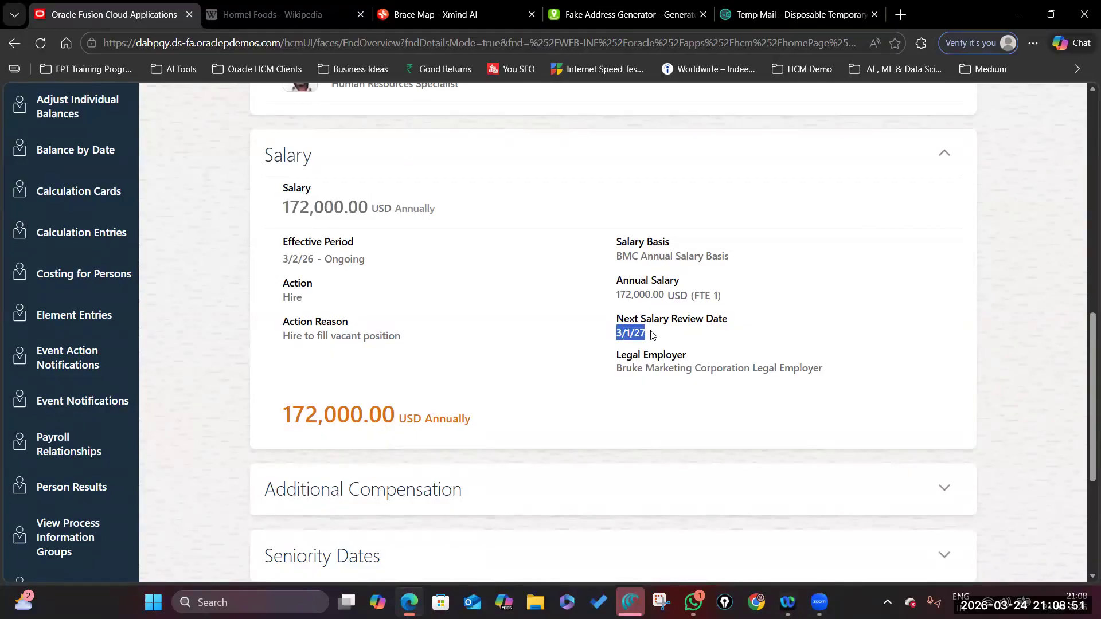
left_click(618, 333)
left_click_drag(652, 338, 676, 337)
left_click(637, 331)
double_click(646, 332)
Check the Salary Basis assigned to the employee, and return to the Assignment details of the record.
left_click_drag(616, 258, 730, 257)
left_click(732, 257)
left_click_drag(630, 258, 727, 259)
left_click(618, 257)
left_click(731, 260)
scroll(714, 290, "down", 3)
scroll(757, 327, "up", 15)
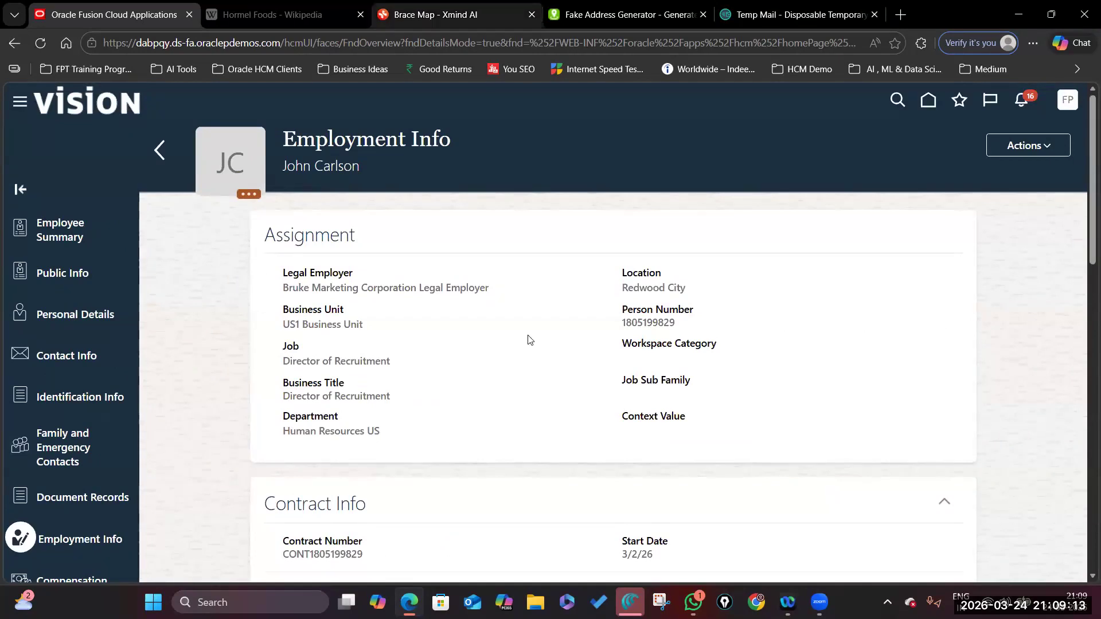
Switch to the Xmind brace map to review its central topic and setup steps, and return to the Oracle employment record.
left_click(456, 15)
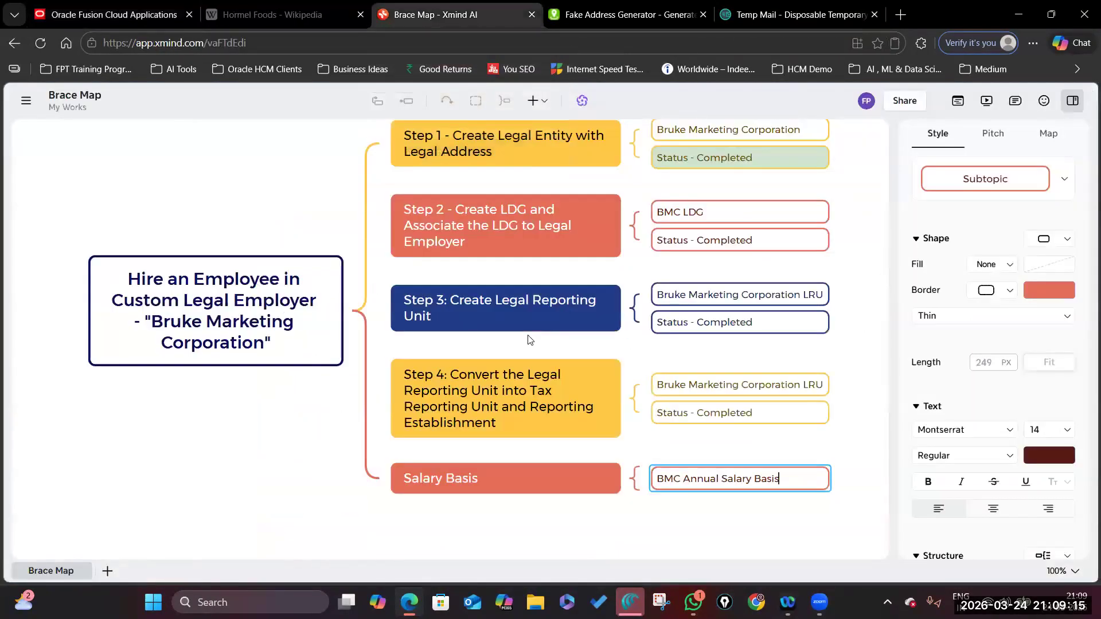
left_click_drag(229, 328, 185, 352)
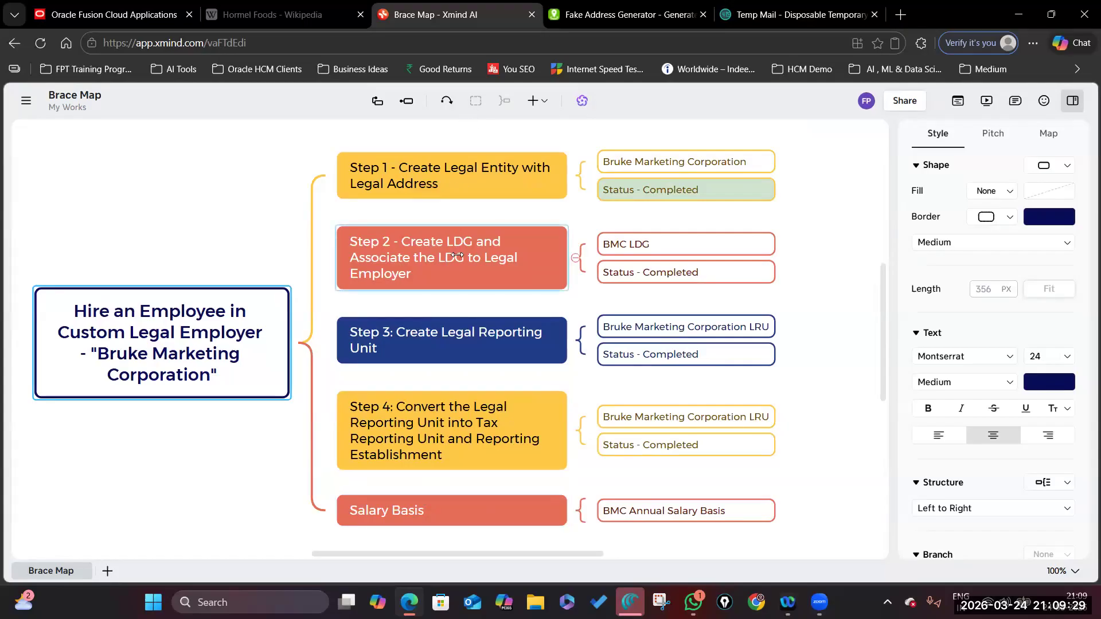
left_click(93, 18)
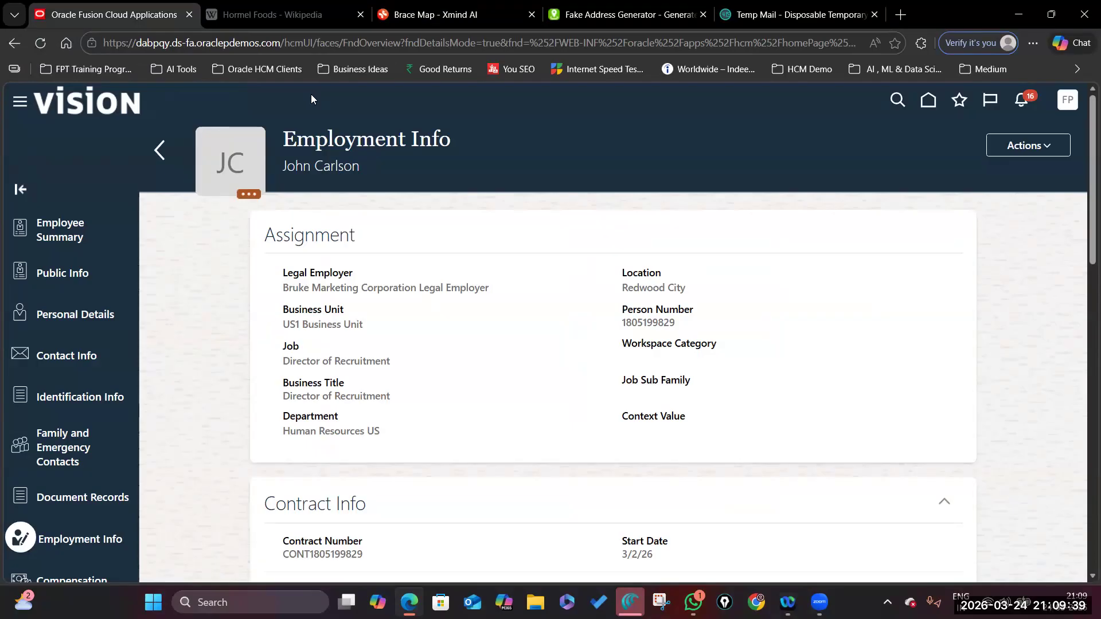
In the Xmind brace map, rename the Salary Basis topic to "Step 5: Create Salary Basis for the LDG".
left_click(462, 15)
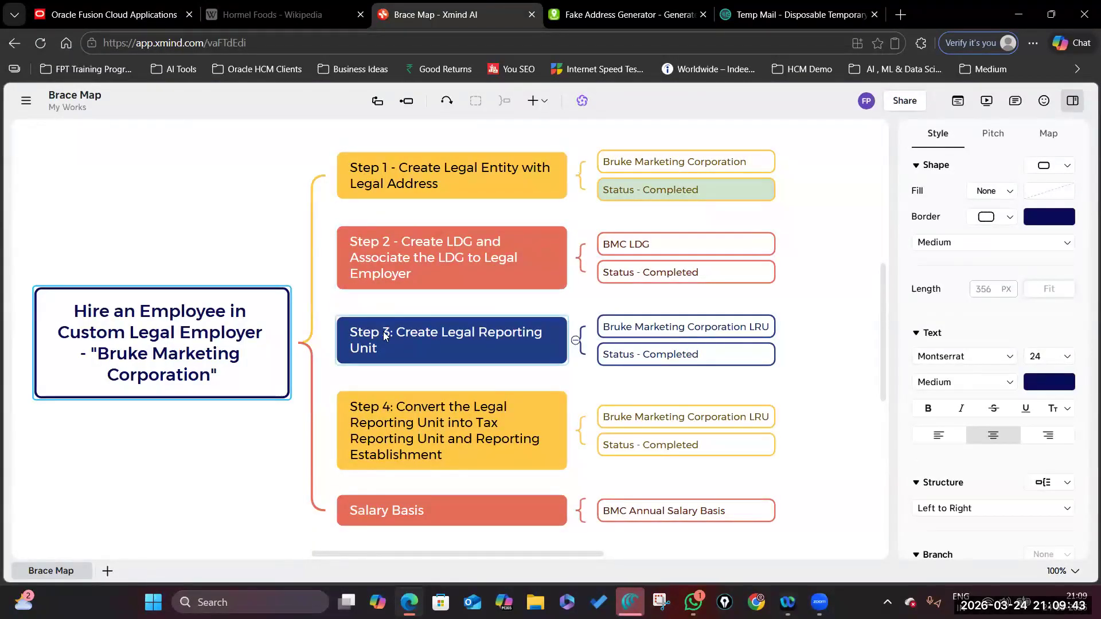
left_click(350, 509)
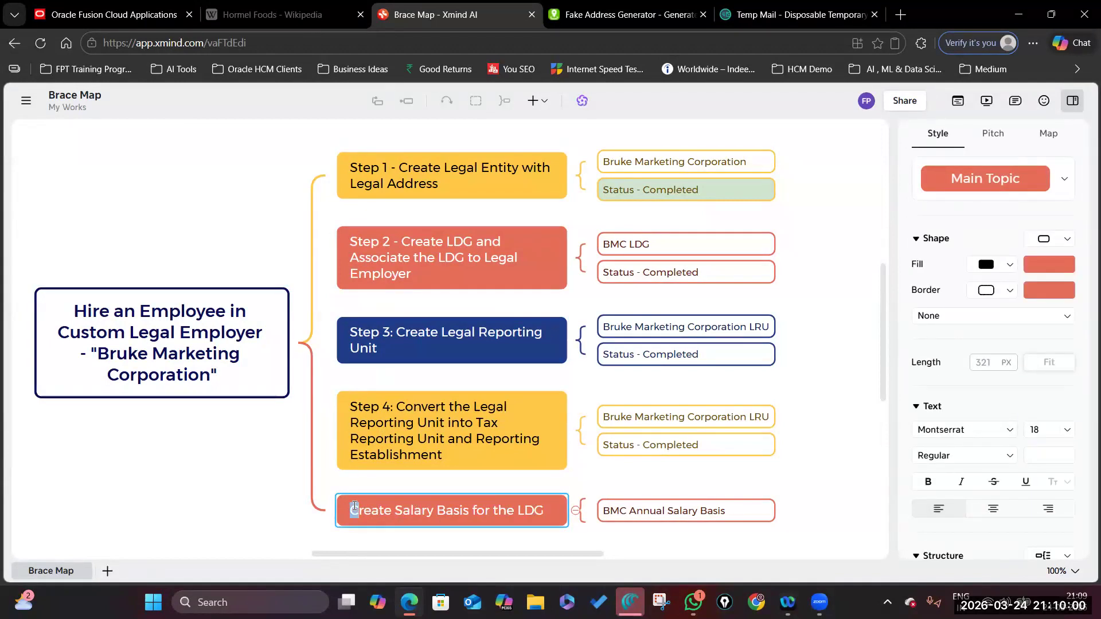
left_click(354, 506)
type("Step 5:")
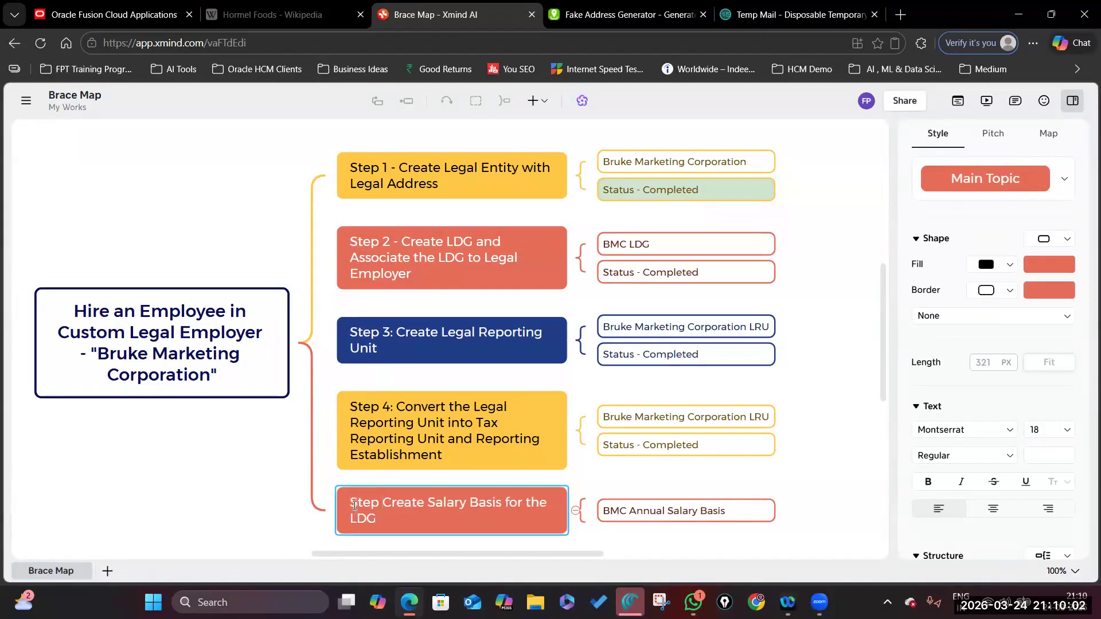